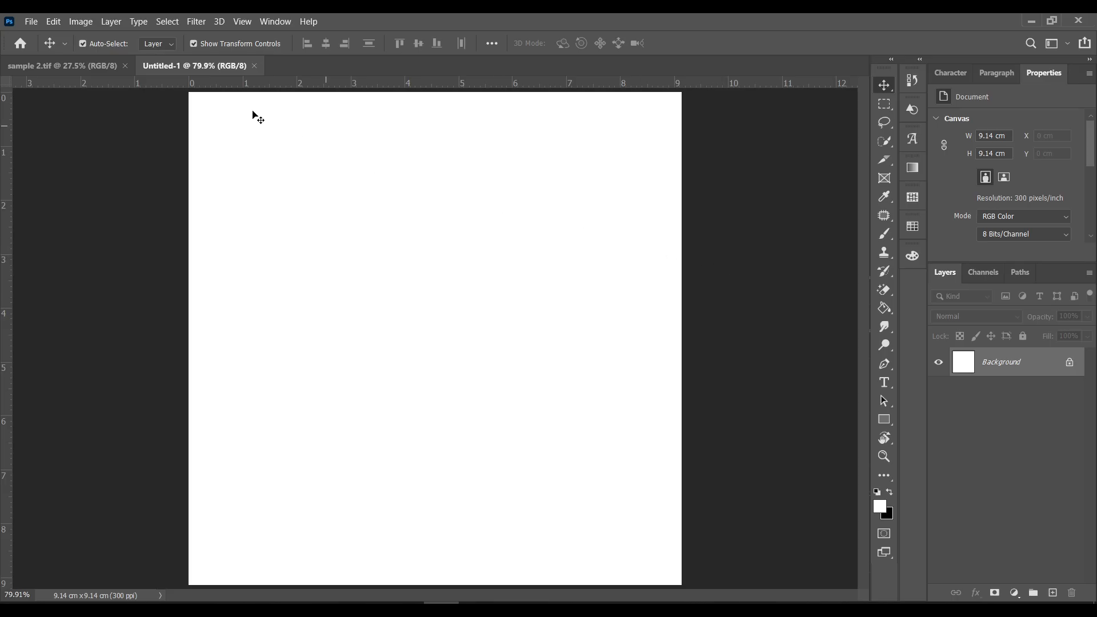
Step: Start a new document and name it "Sample 1"
{"action": "left_click", "coordinate": [31, 21]}
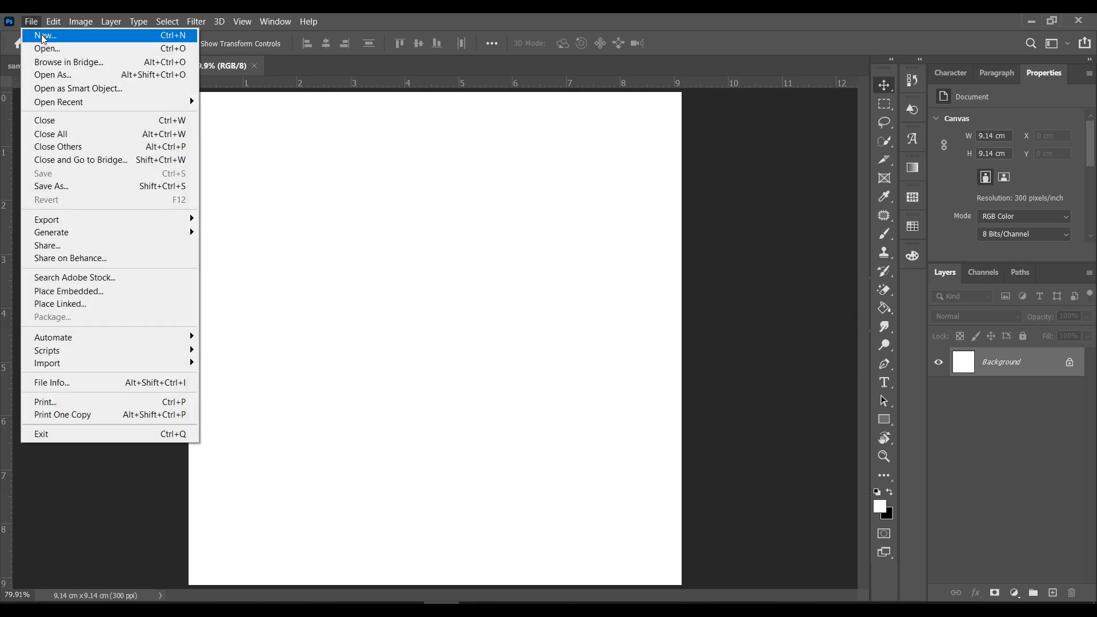
{"action": "left_click", "coordinate": [44, 36]}
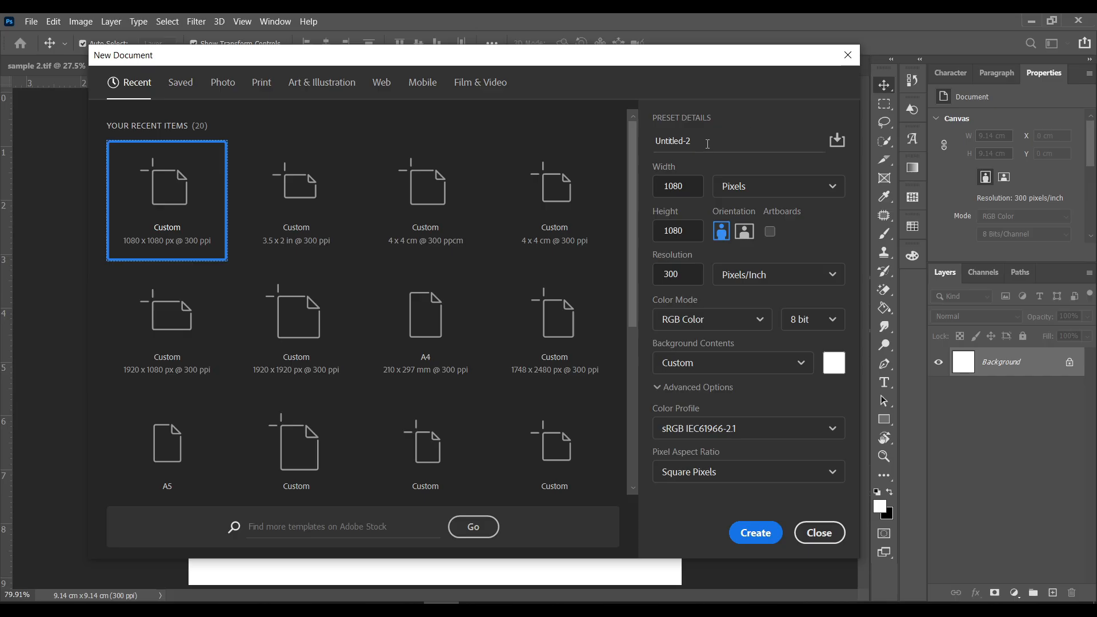
{"action": "left_click", "coordinate": [707, 143]}
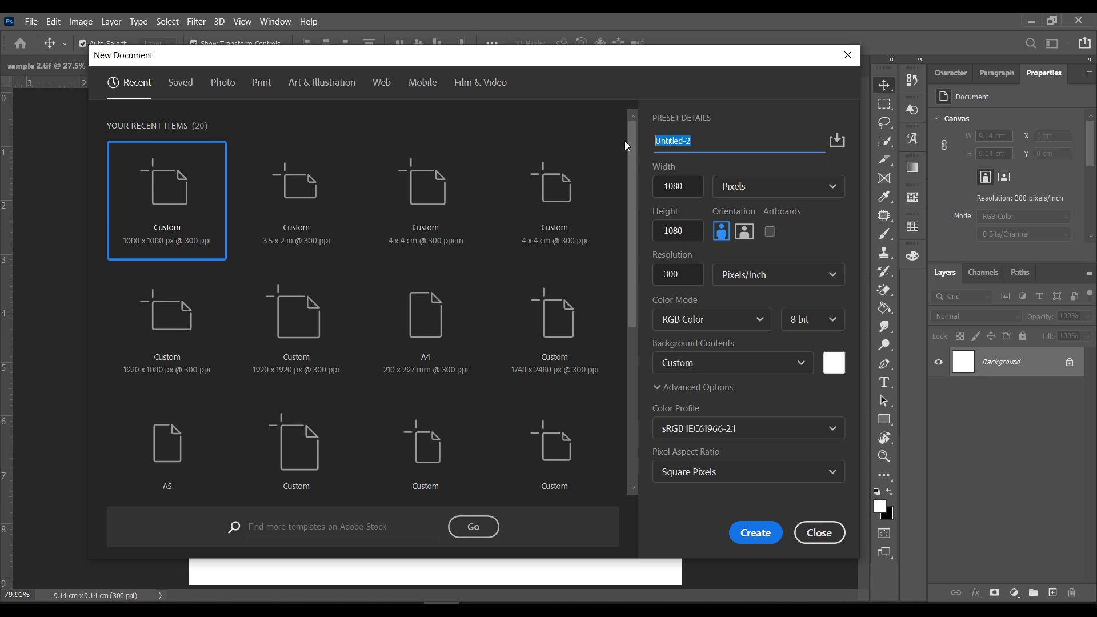
{"action": "type", "text": "Sample 1"}
{"action": "left_click", "coordinate": [691, 188]}
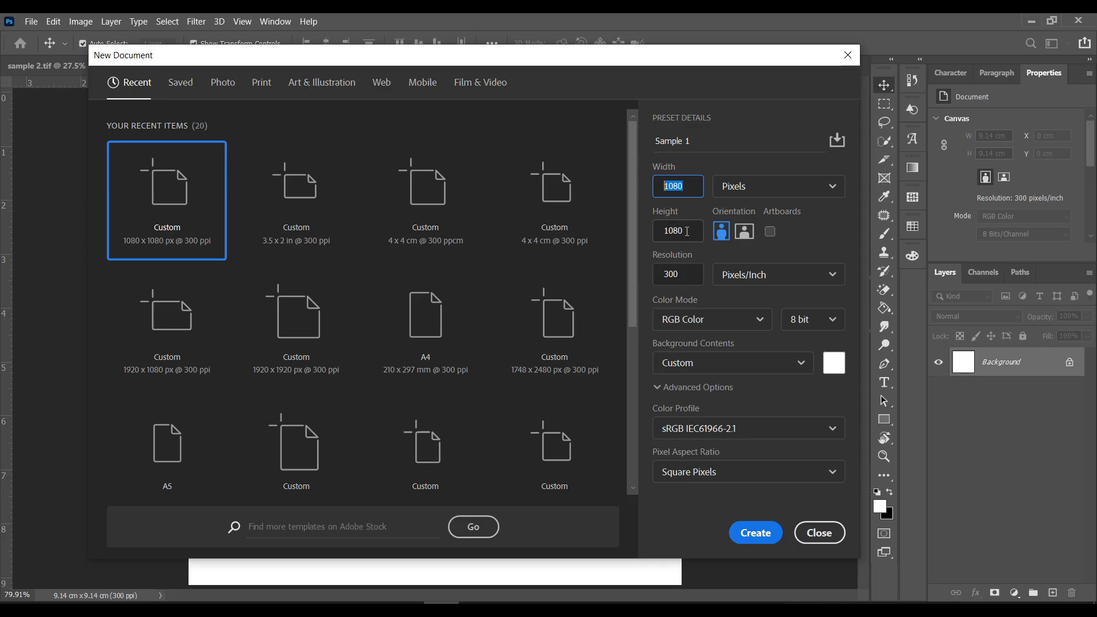
{"action": "left_click", "coordinate": [661, 229]}
{"action": "left_click", "coordinate": [661, 185]}
{"action": "left_click", "coordinate": [704, 161]}
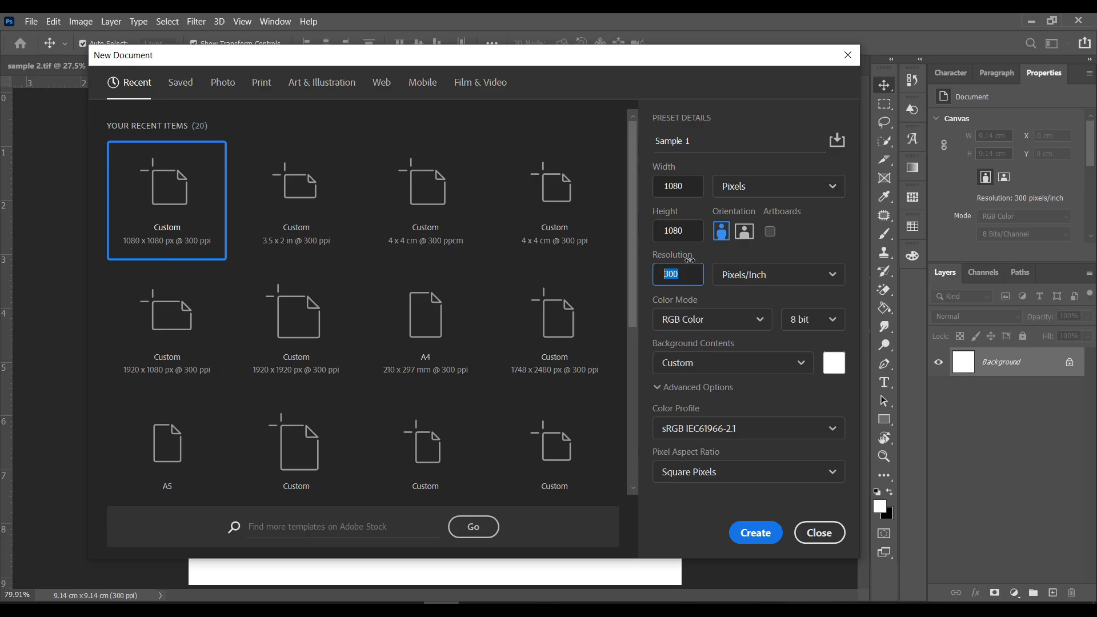
{"action": "left_click", "coordinate": [790, 276]}
{"action": "left_click", "coordinate": [761, 184]}
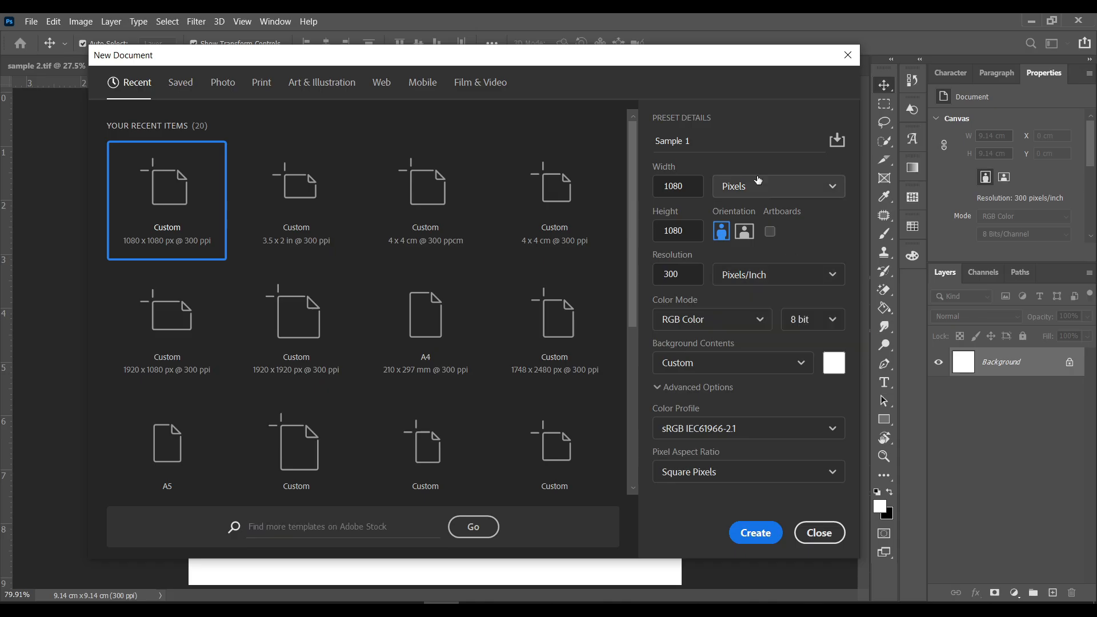
Step: Switch the new document's width and height unit to inches
{"action": "left_click", "coordinate": [760, 191]}
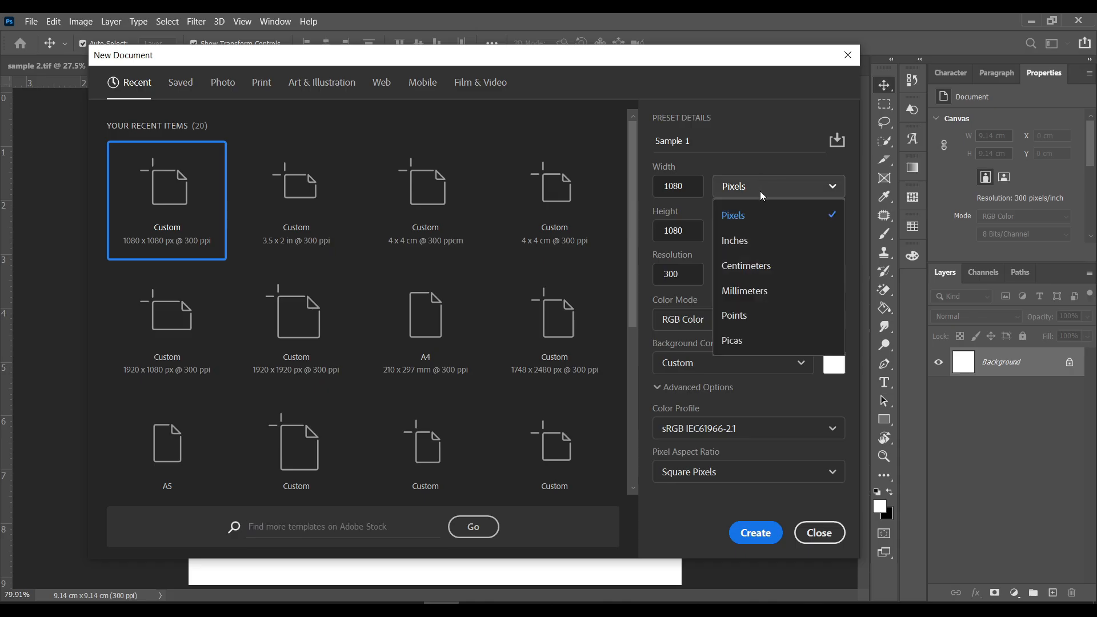
{"action": "left_click", "coordinate": [750, 243]}
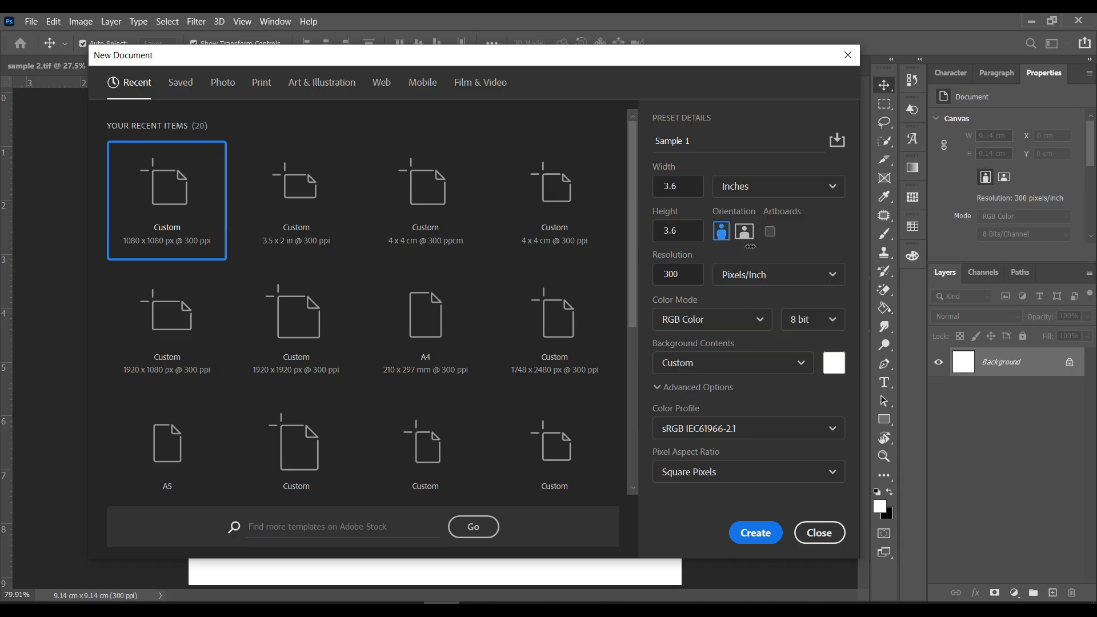
{"action": "left_click", "coordinate": [808, 190]}
{"action": "left_click", "coordinate": [808, 190]}
{"action": "left_click", "coordinate": [818, 278]}
{"action": "left_click", "coordinate": [806, 278]}
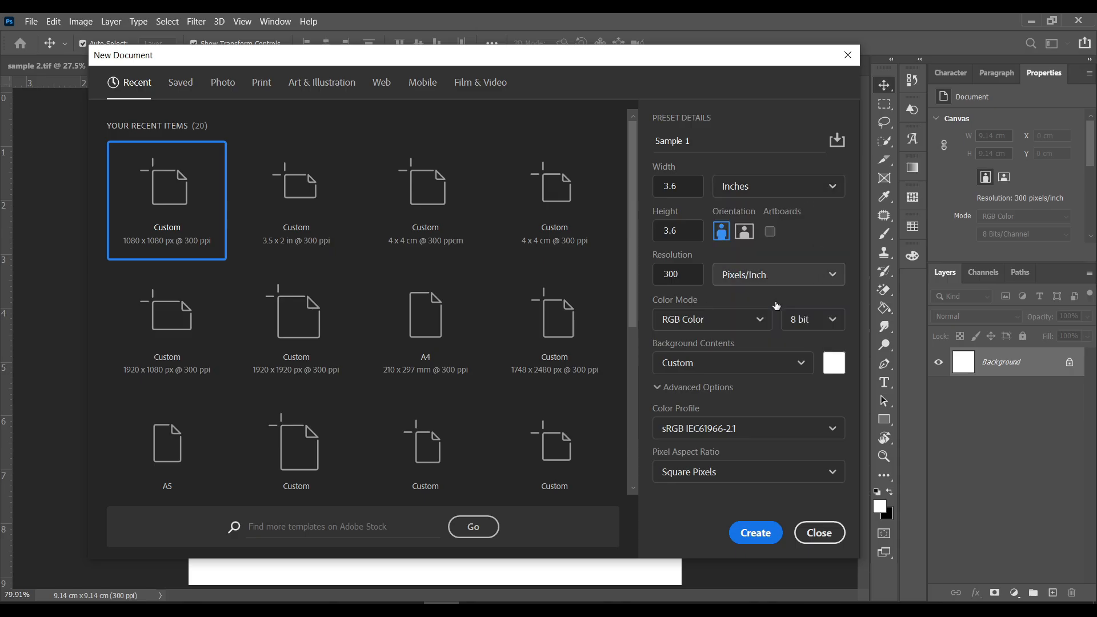
Step: Switch the size unit to centimeters, and try the resolution in Pixels/Centimeter before restoring Pixels/Inch
{"action": "left_click", "coordinate": [769, 189]}
{"action": "left_click", "coordinate": [771, 269]}
{"action": "left_click", "coordinate": [776, 277]}
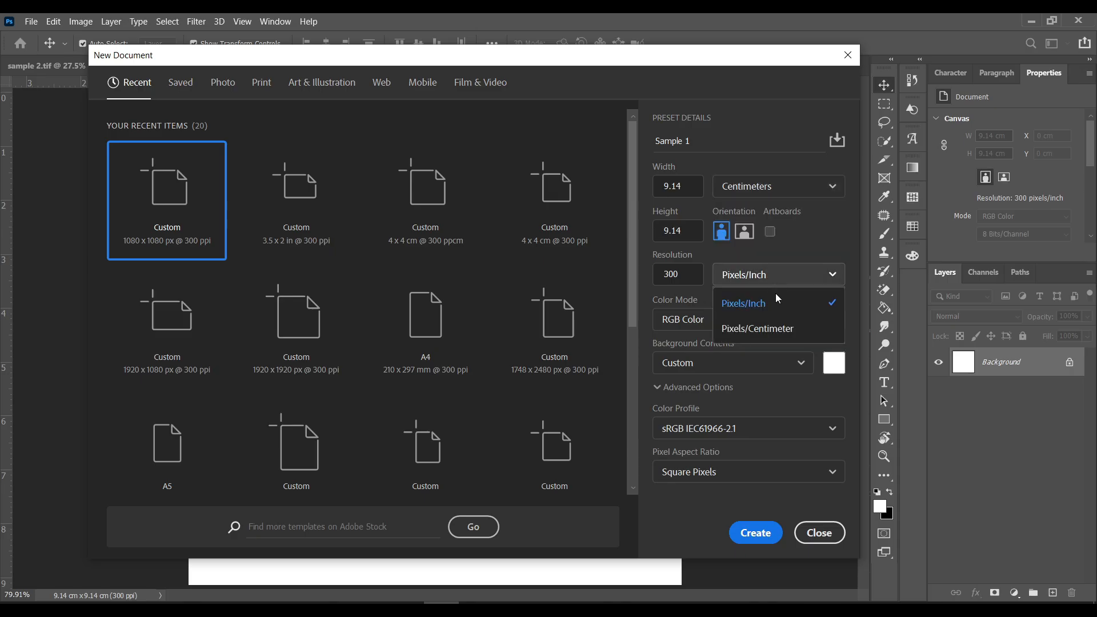
{"action": "left_click", "coordinate": [772, 331]}
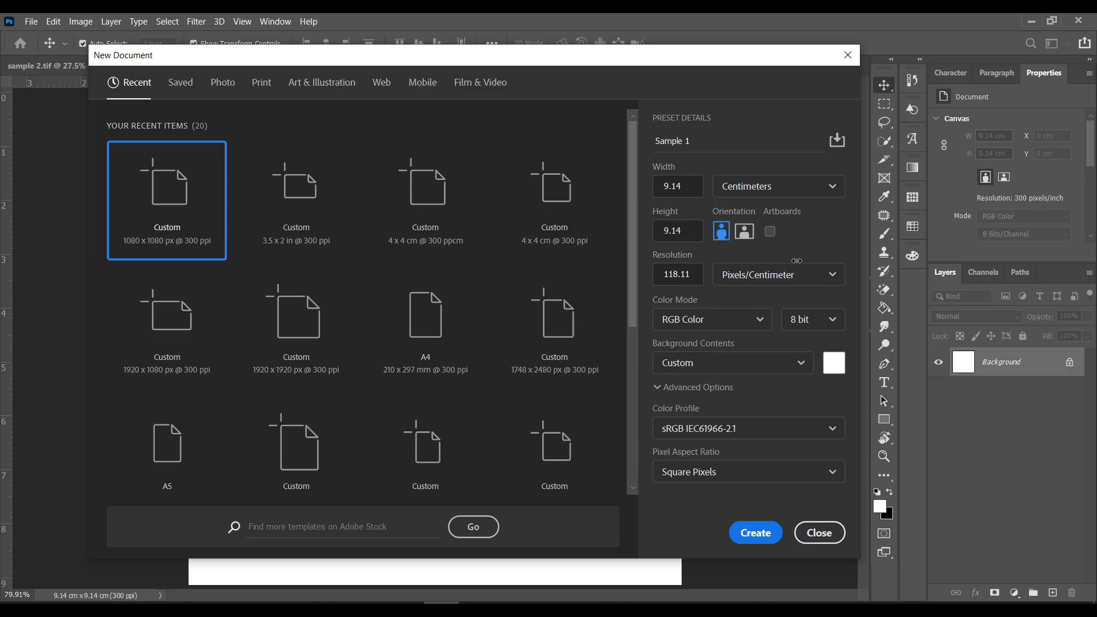
{"action": "left_click", "coordinate": [800, 275]}
{"action": "left_click", "coordinate": [764, 304]}
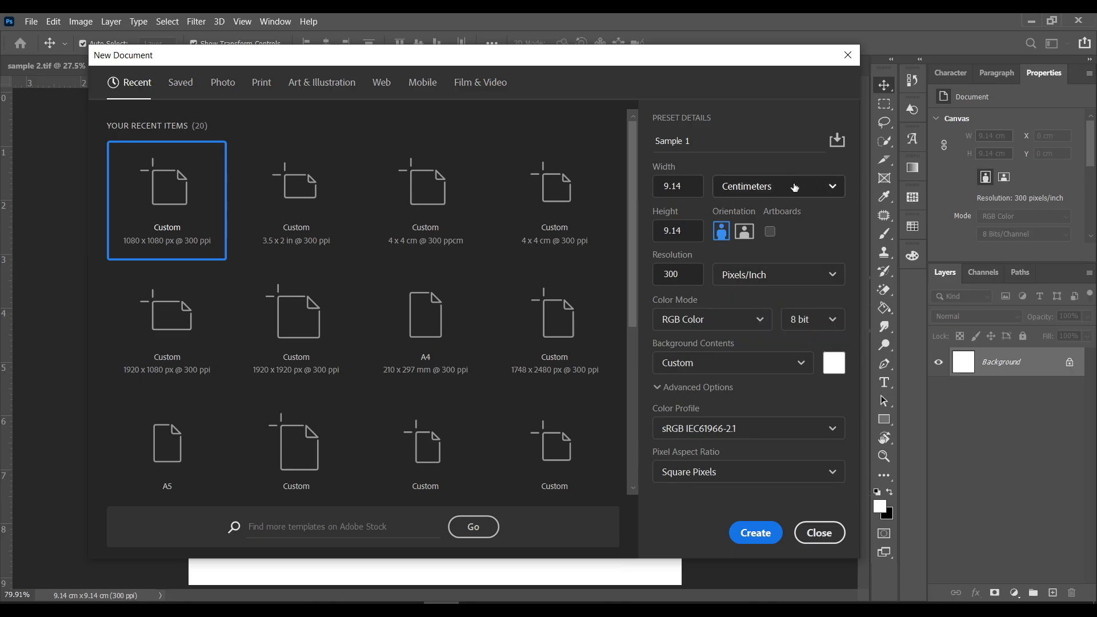
Step: Set the new document's size to 12 inches wide by 12 inches high
{"action": "left_click", "coordinate": [795, 187]}
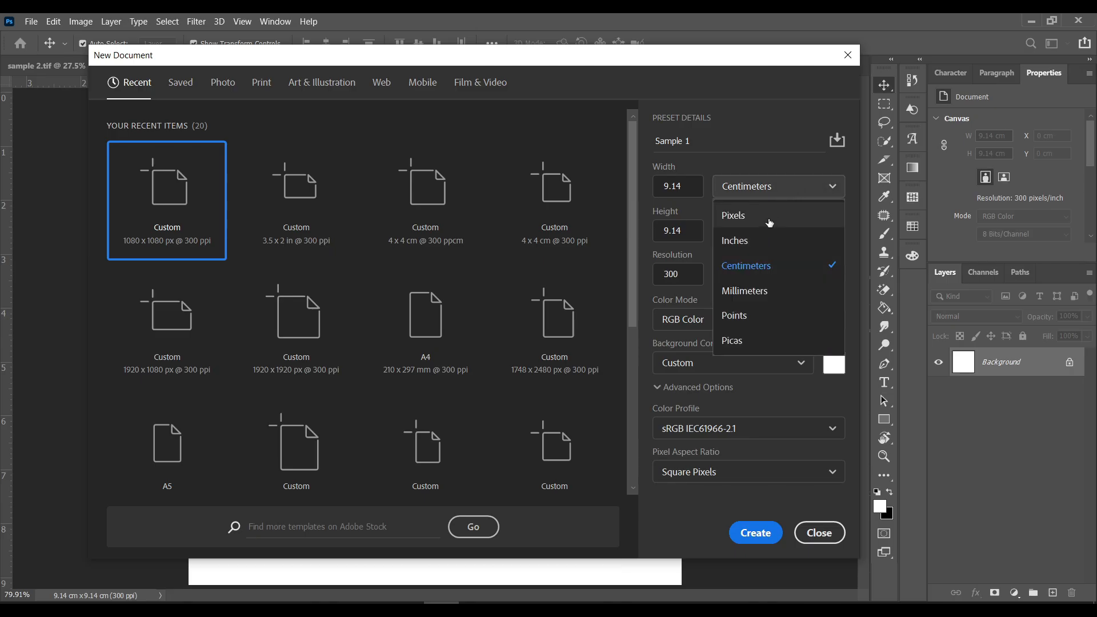
{"action": "left_click", "coordinate": [767, 114]}
{"action": "left_click", "coordinate": [778, 194]}
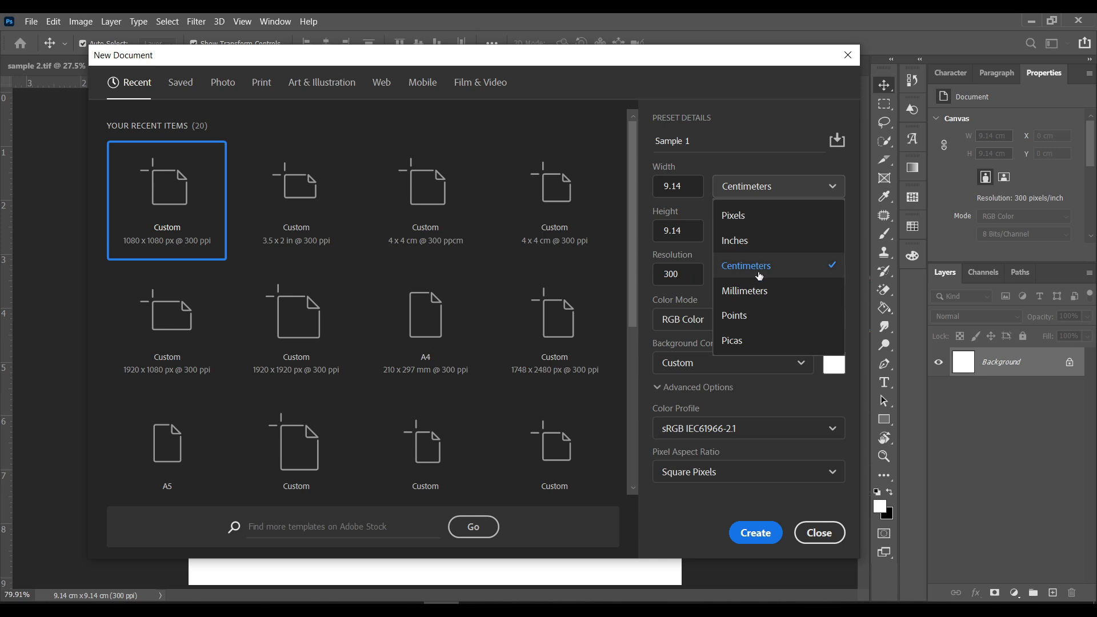
{"action": "left_click", "coordinate": [762, 245]}
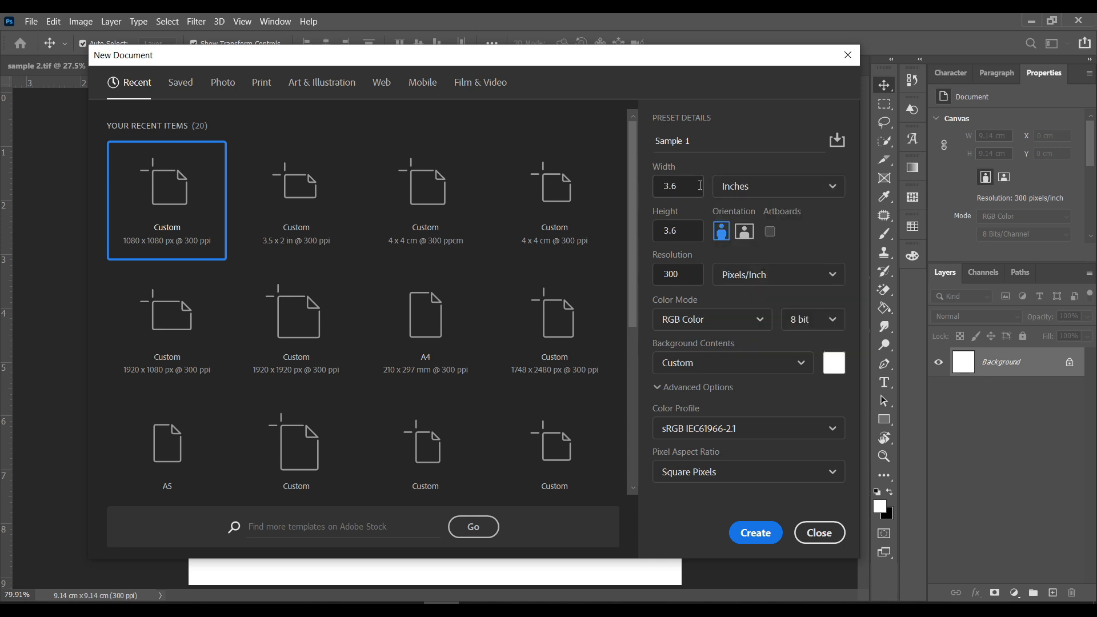
{"action": "left_click_drag", "start_coordinate": [685, 182], "coordinate": [643, 185]}
{"action": "type", "text": "12"}
{"action": "key", "text": "Tab"}
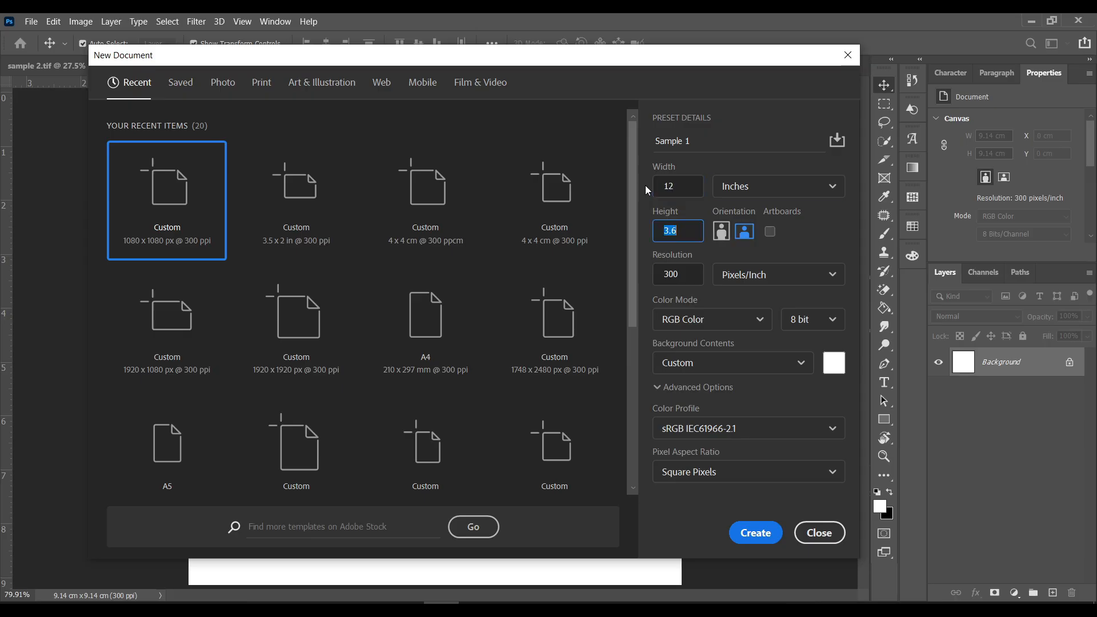
{"action": "type", "text": "12"}
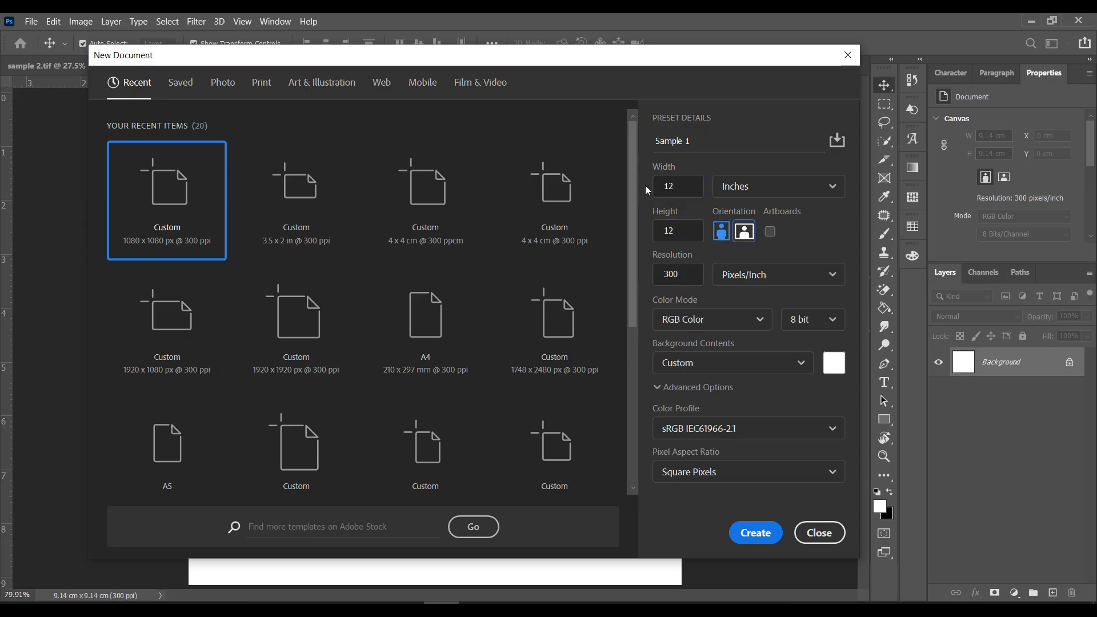
{"action": "key", "text": "Tab"}
Step: Compare the resolution units by switching between Pixels/Centimeter and Pixels/Inch, ending on Pixels/Inch
{"action": "left_click", "coordinate": [812, 272]}
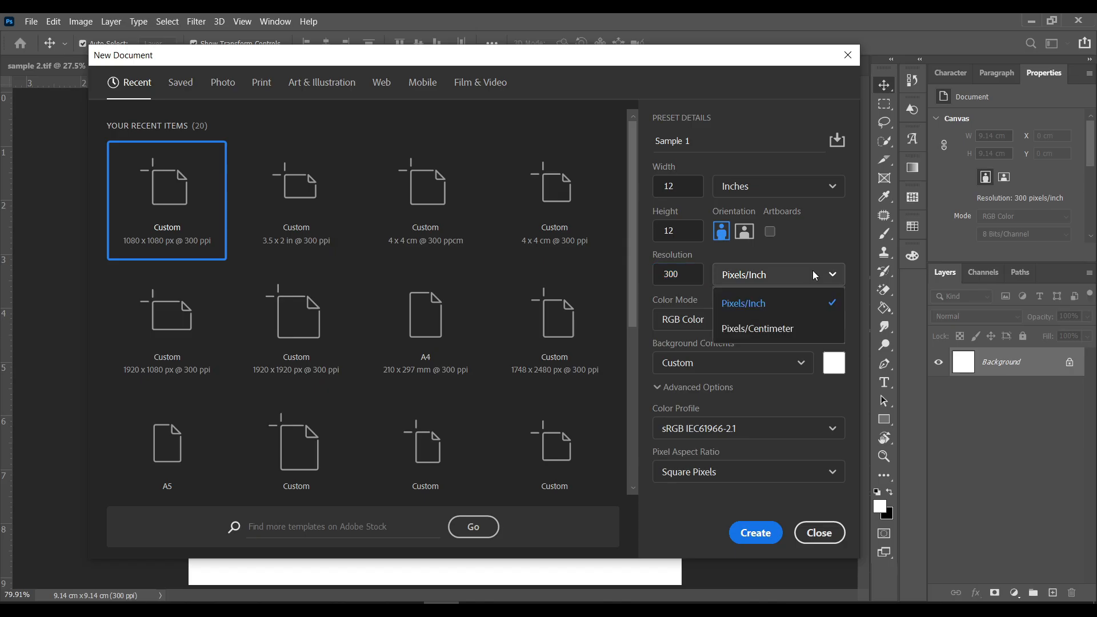
{"action": "left_click", "coordinate": [779, 329]}
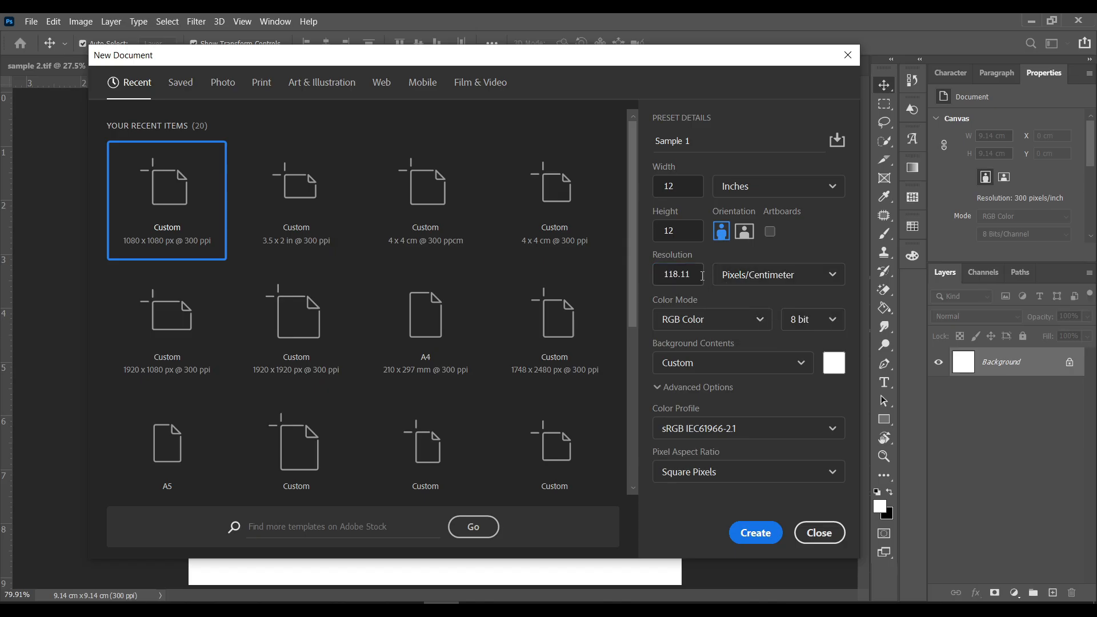
{"action": "left_click", "coordinate": [731, 278]}
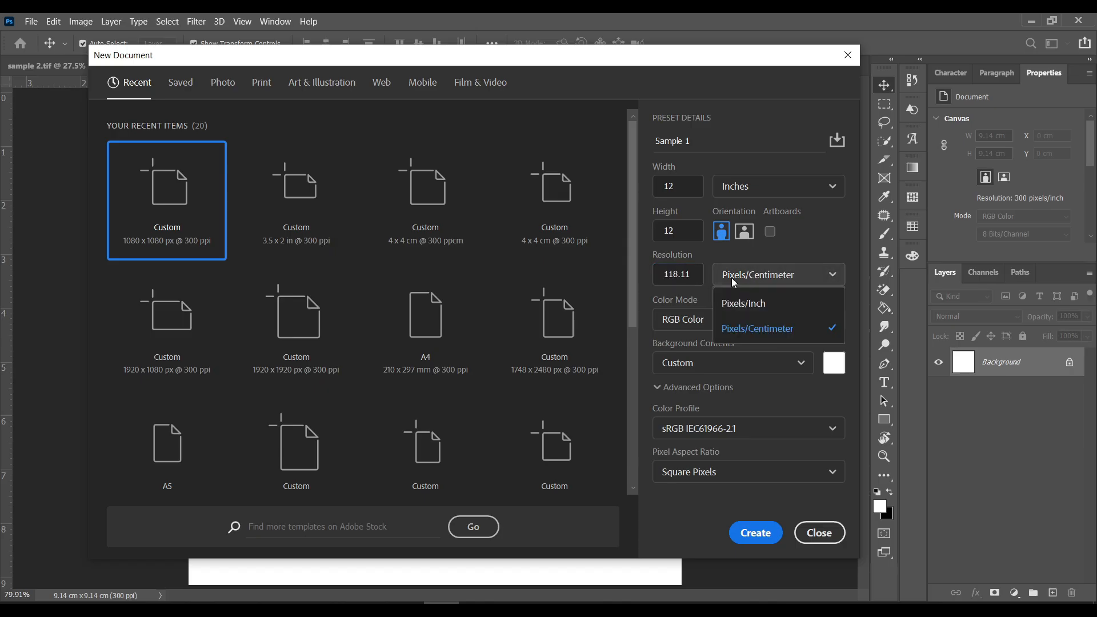
{"action": "left_click", "coordinate": [753, 307]}
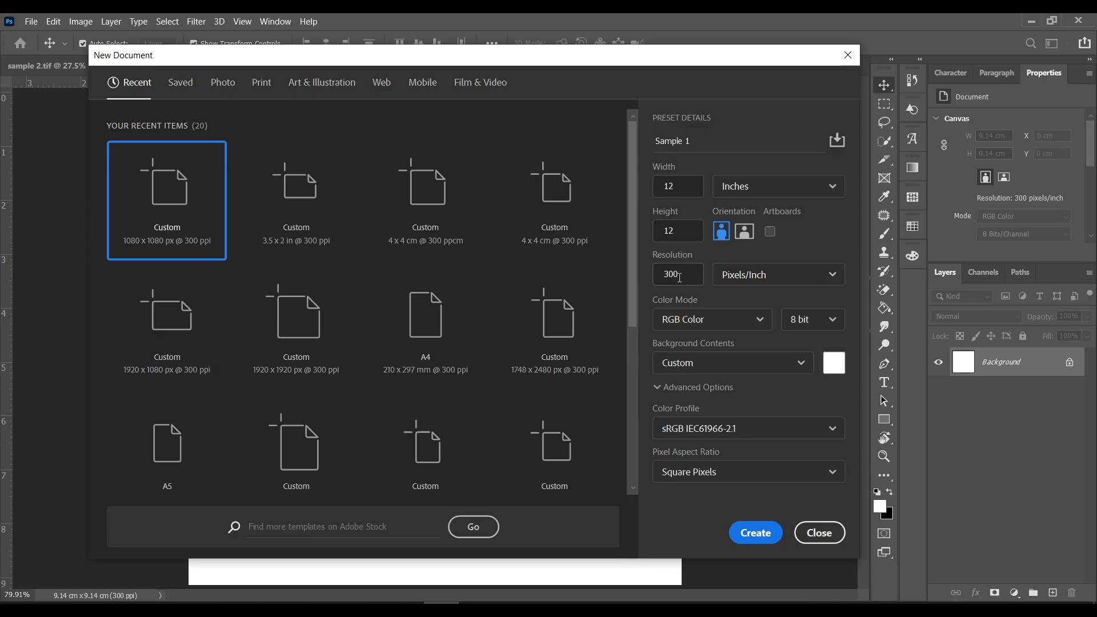
{"action": "left_click", "coordinate": [742, 275]}
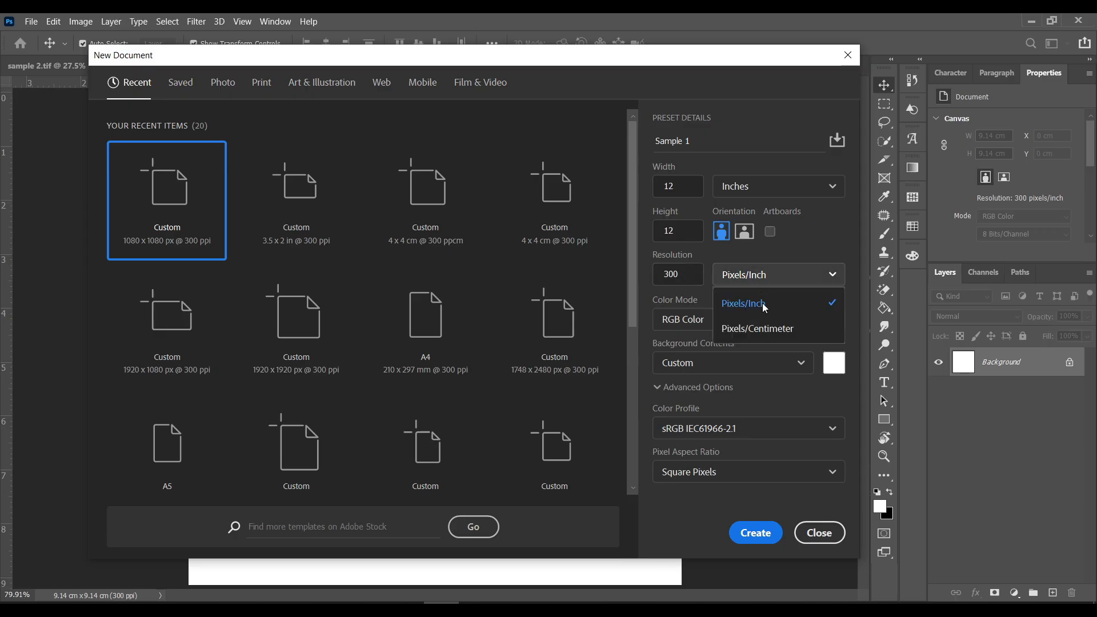
{"action": "left_click", "coordinate": [737, 328]}
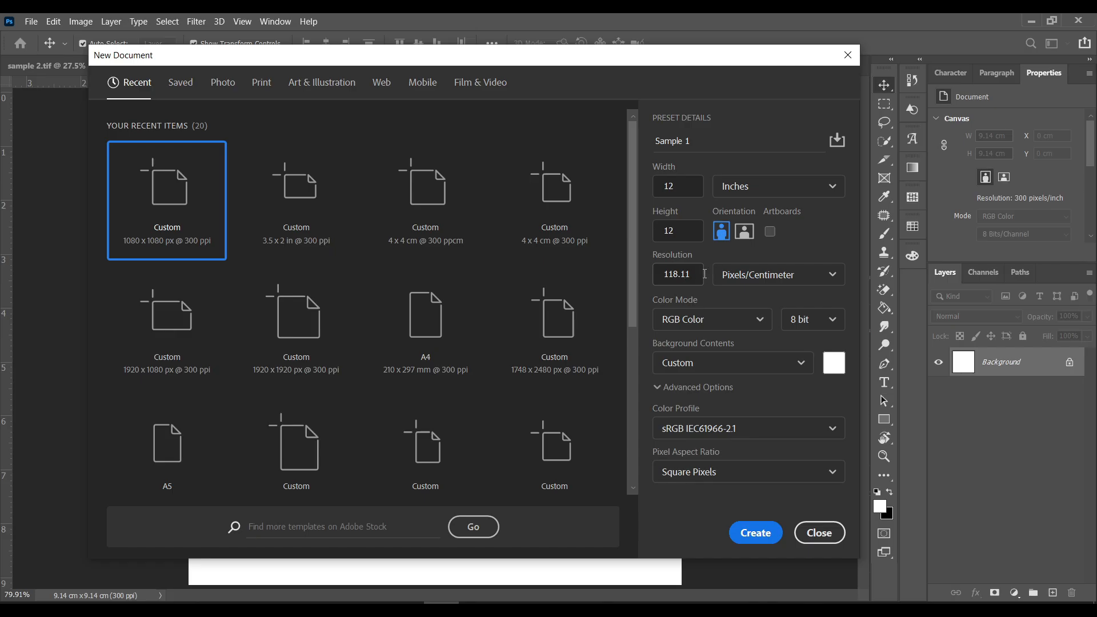
{"action": "left_click", "coordinate": [740, 275]}
{"action": "left_click", "coordinate": [745, 300]}
Step: Set the new document's resolution to 300 Pixels/Centimeter
{"action": "left_click", "coordinate": [744, 277]}
{"action": "left_click", "coordinate": [768, 327]}
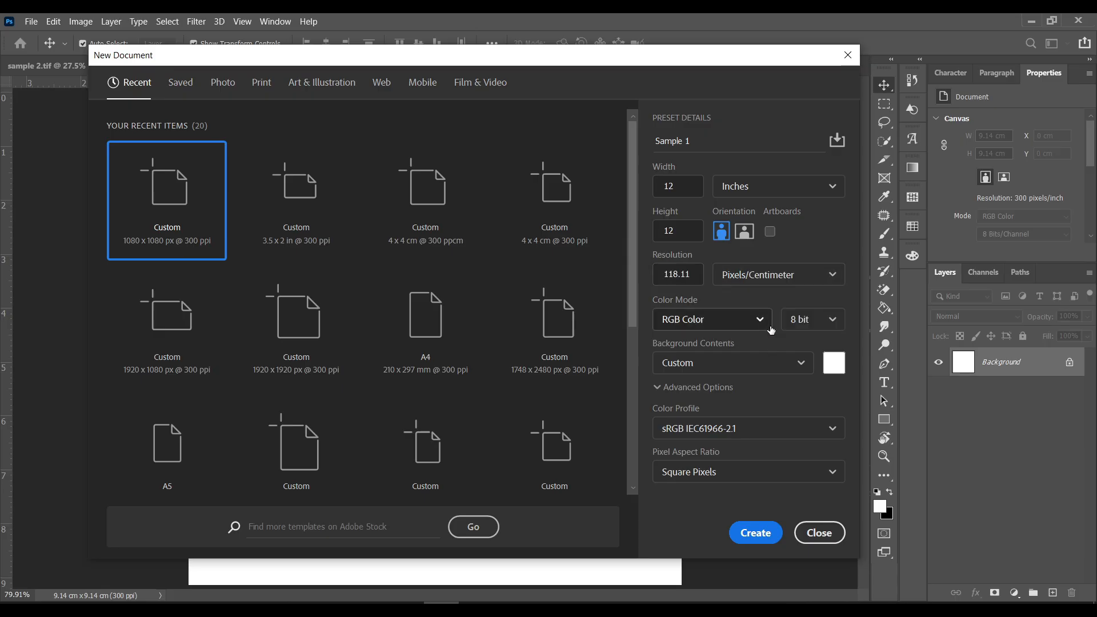
{"action": "double_click", "coordinate": [693, 275]}
{"action": "type", "text": "300"}
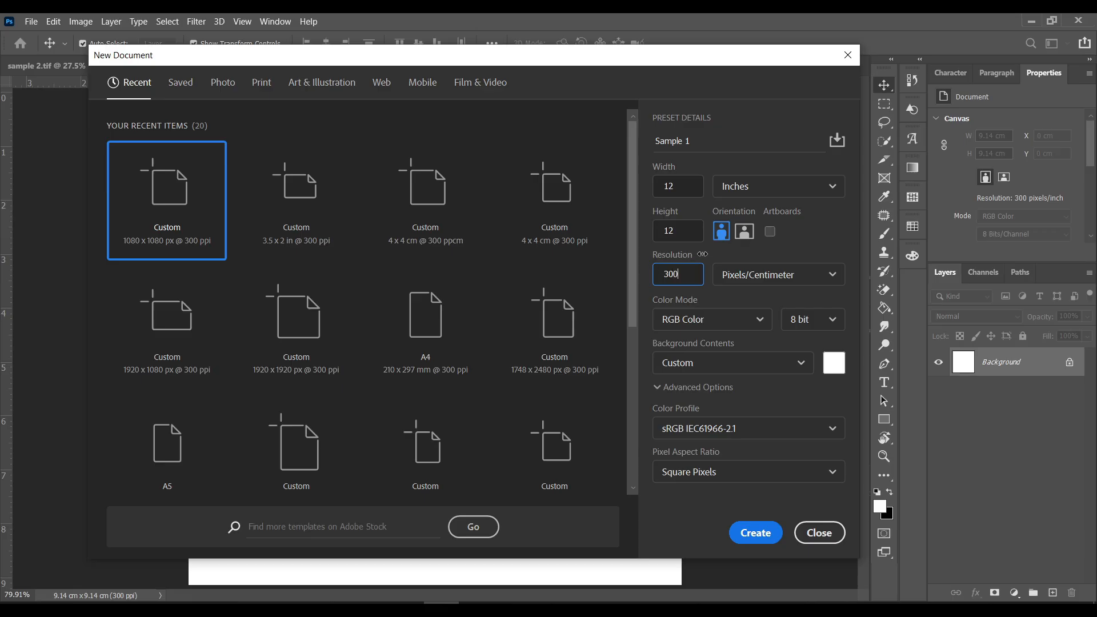
{"action": "left_click", "coordinate": [797, 247]}
Step: Change the size unit to pixels and set the width and height to 1080 each
{"action": "left_click", "coordinate": [688, 188]}
{"action": "left_click", "coordinate": [737, 187]}
{"action": "left_click", "coordinate": [749, 210]}
{"action": "left_click_drag", "start_coordinate": [685, 186], "coordinate": [664, 186]}
{"action": "type", "text": "1080"}
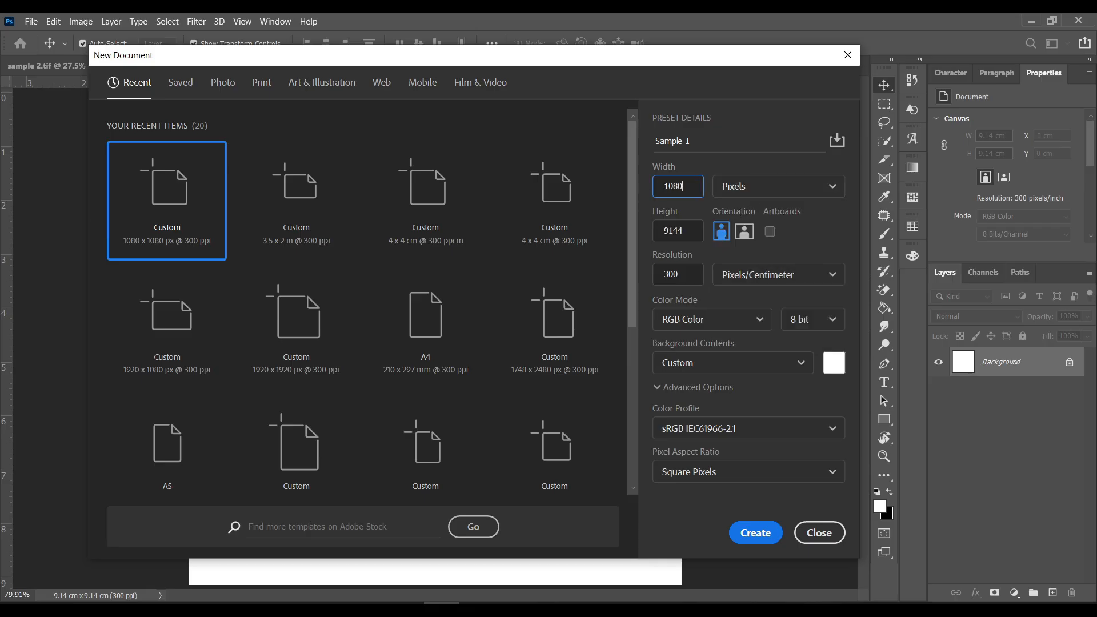
{"action": "key", "text": "Tab"}
{"action": "type", "text": "1080"}
{"action": "left_click", "coordinate": [697, 181]}
{"action": "key", "text": "Tab"}
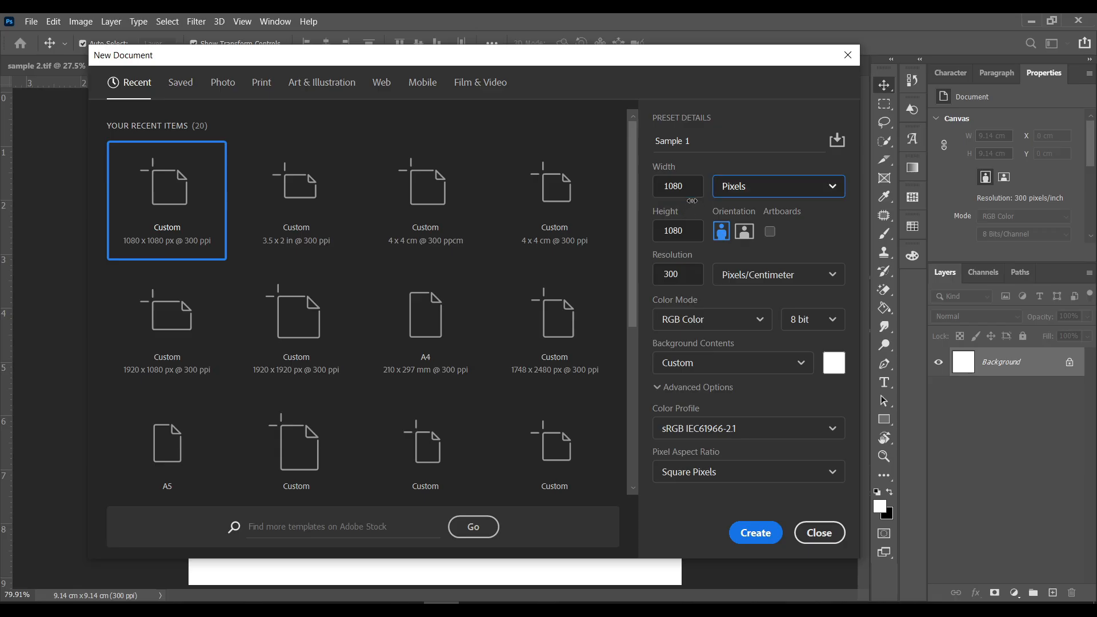
{"action": "key", "text": "Tab"}
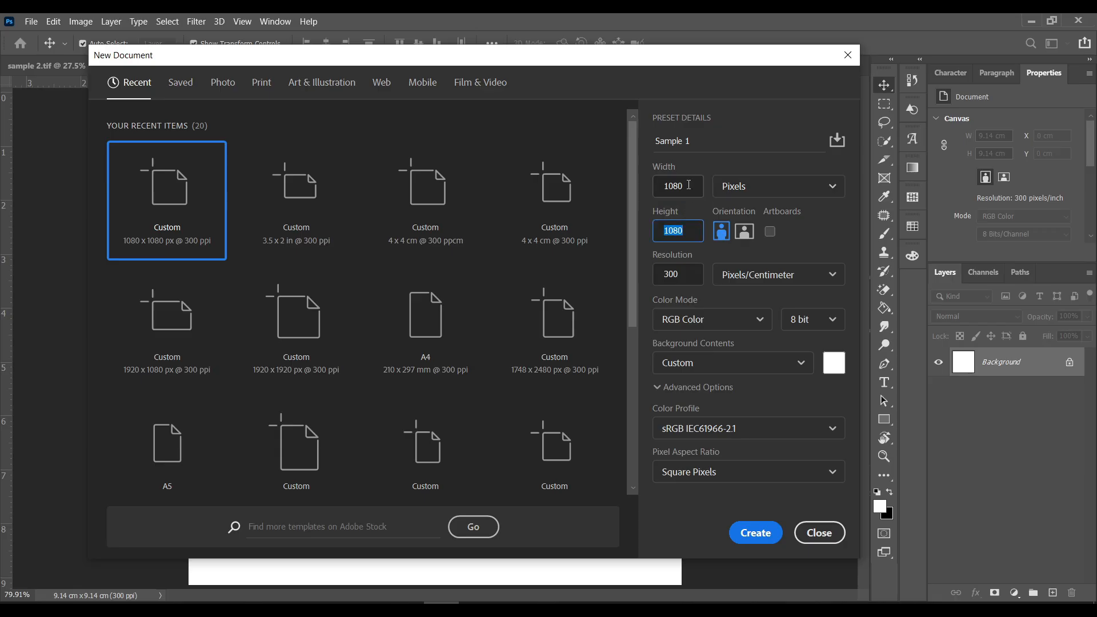
{"action": "left_click", "coordinate": [689, 185]}
{"action": "key", "text": "Tab"}
{"action": "key", "text": "Tab"}
{"action": "key", "text": "Tab"}
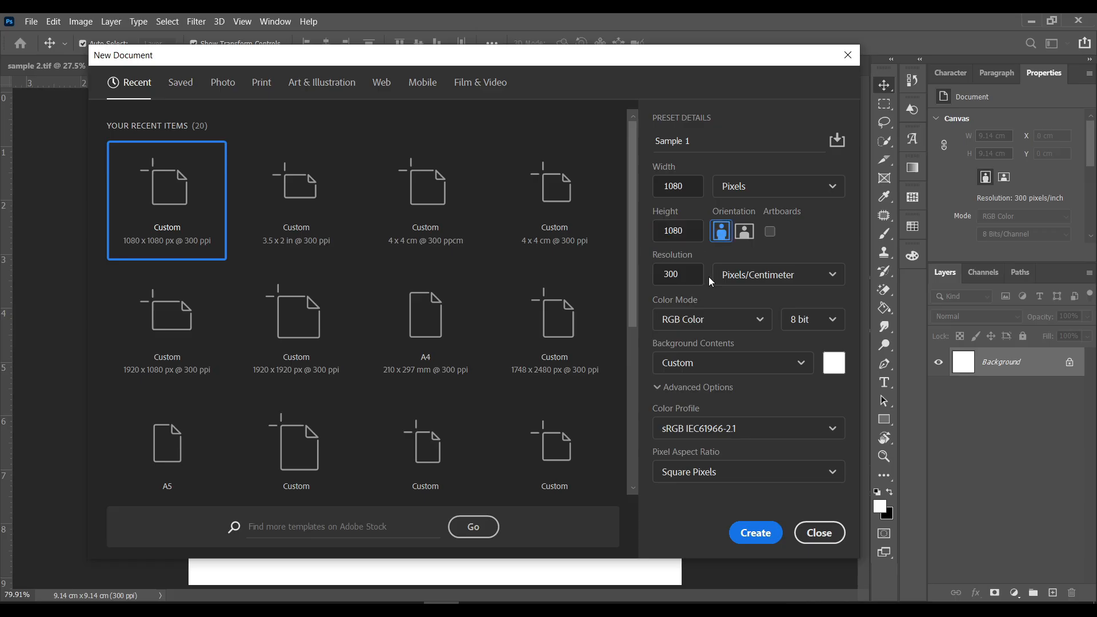
Step: Keep the RGB Color mode and create the document with the entered settings
{"action": "left_click", "coordinate": [710, 323]}
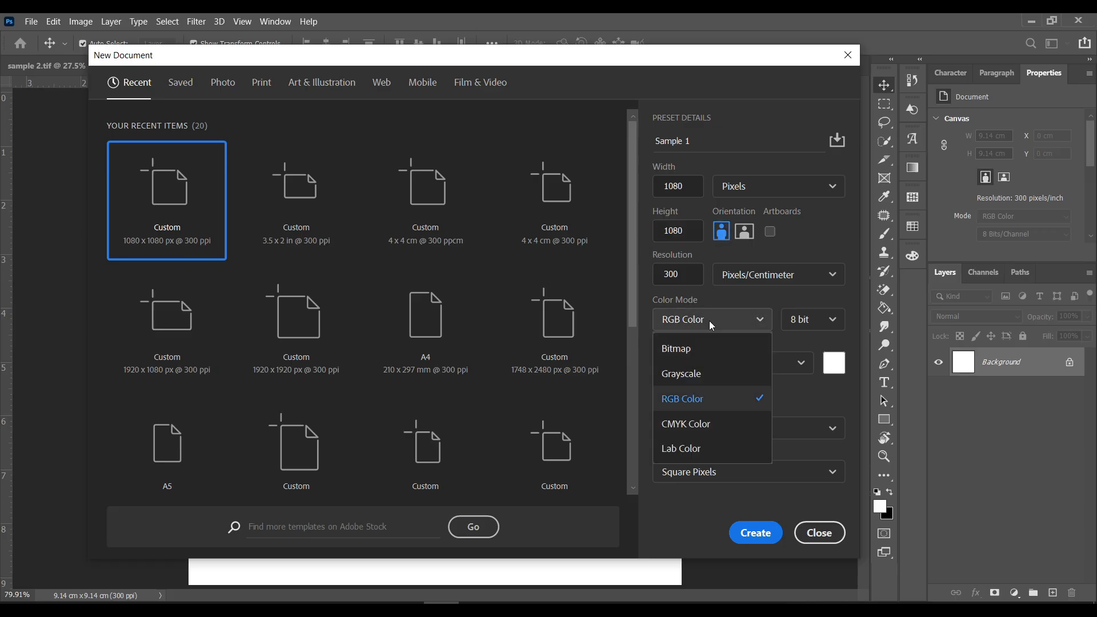
{"action": "left_click", "coordinate": [709, 320]}
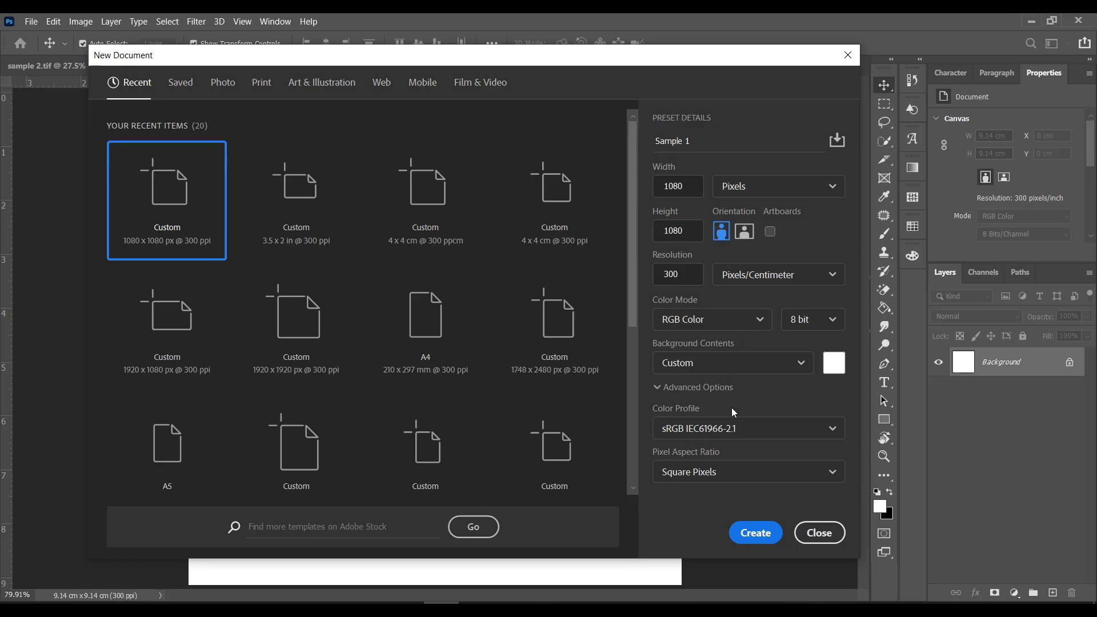
{"action": "left_click", "coordinate": [754, 531]}
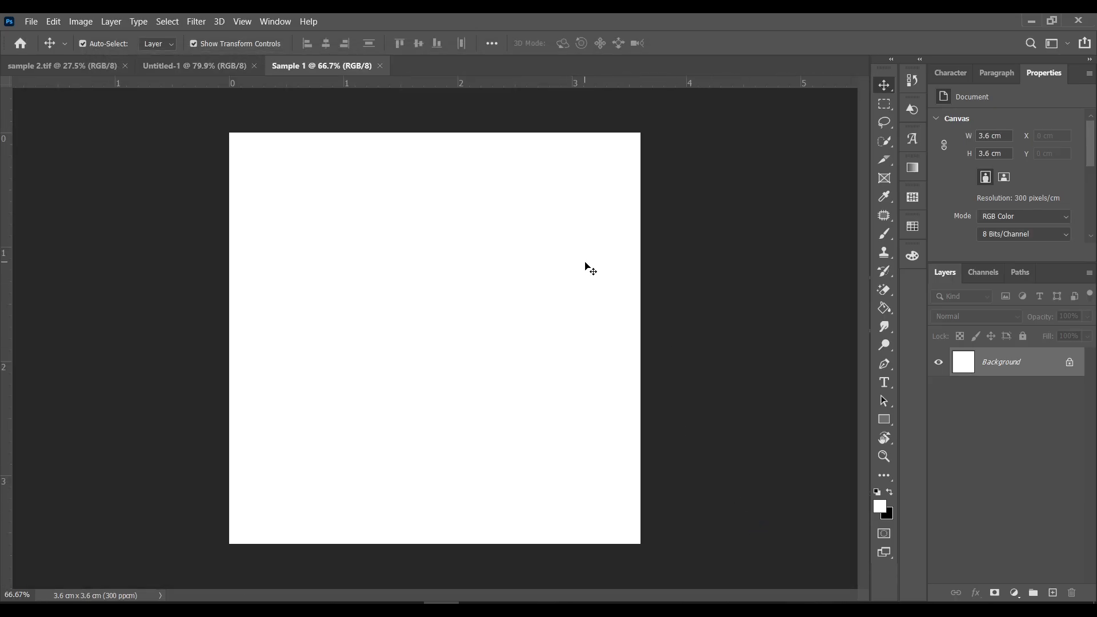
Step: Open the Image Size settings of the new document to check its pixel dimensions and resolution
{"action": "key", "text": "ctrl"}
{"action": "key", "text": "ctrl+alt+i"}
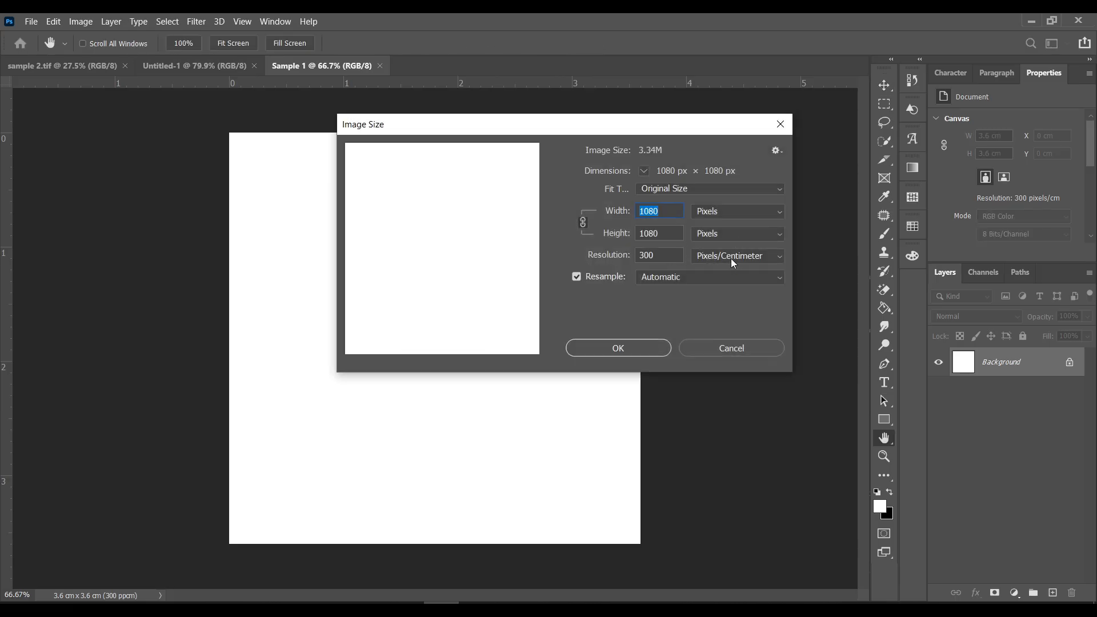
{"action": "key", "text": "Escape"}
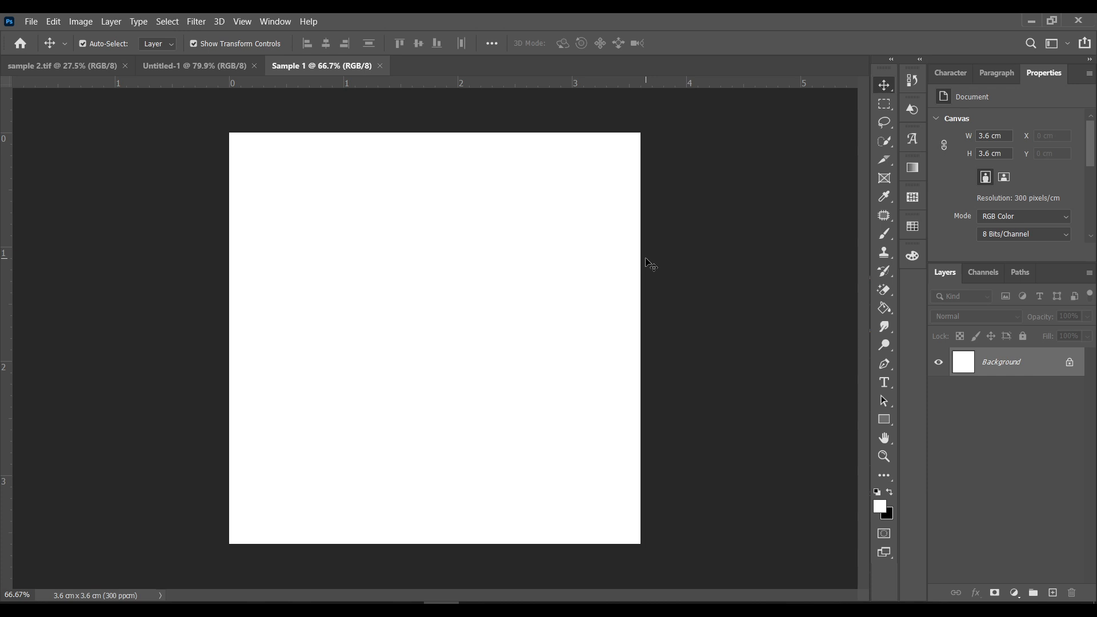
{"action": "key", "text": "ctrl+alt+i"}
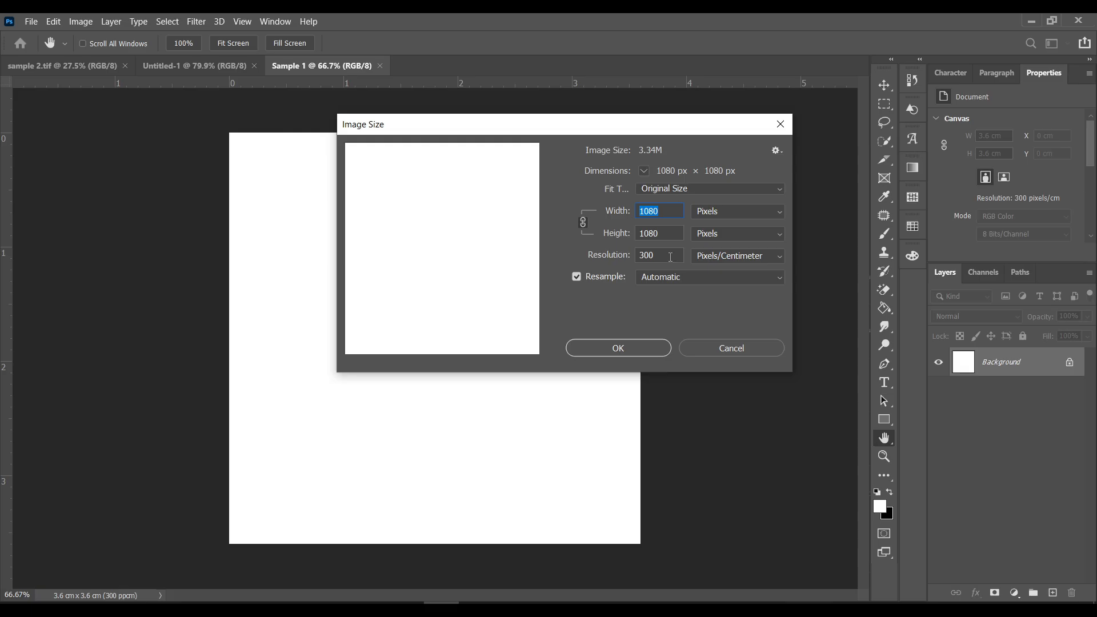
Step: Create a new 1080 x 1080 pixel document at 300 Pixels/Inch and place it side by side with Sample 1
{"action": "key", "text": "Escape"}
{"action": "key", "text": "v"}
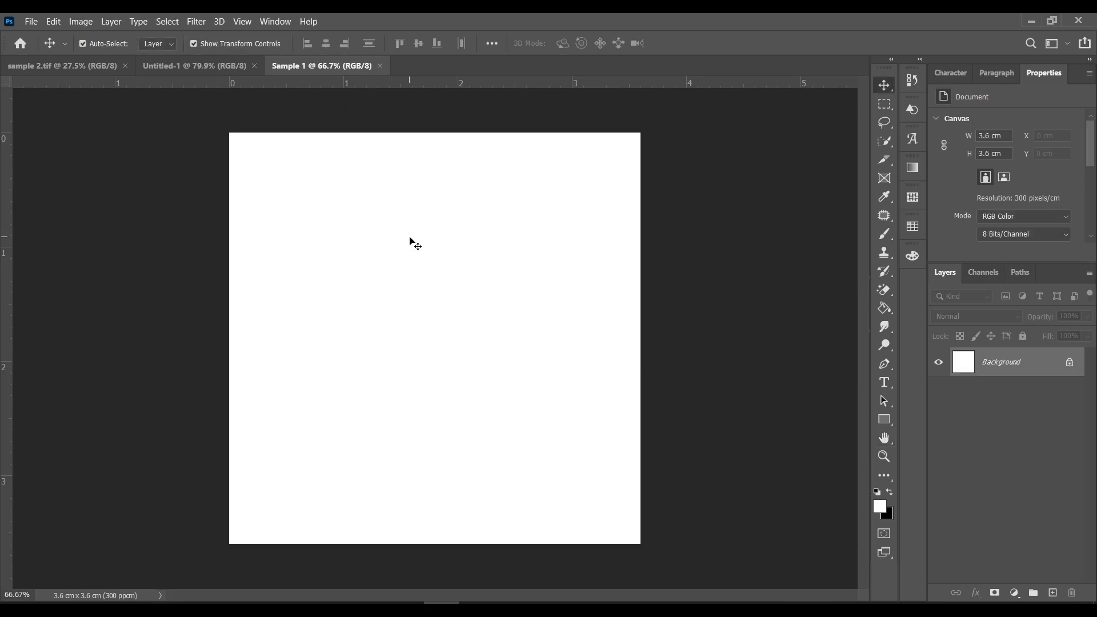
{"action": "key", "text": "ctrl+n"}
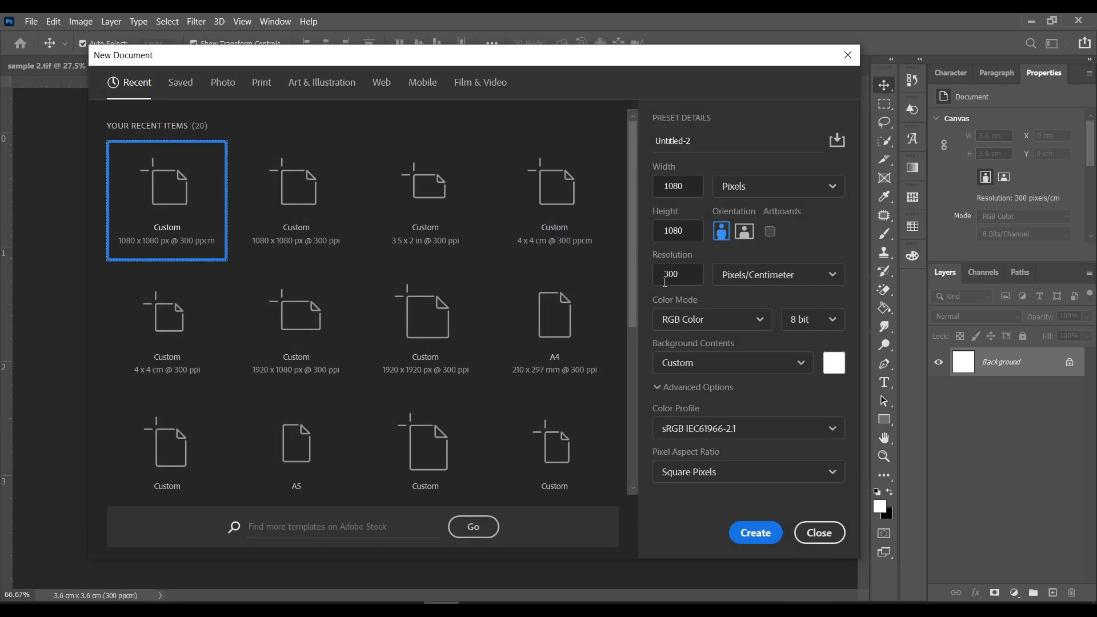
{"action": "left_click", "coordinate": [759, 276]}
{"action": "left_click", "coordinate": [766, 305]}
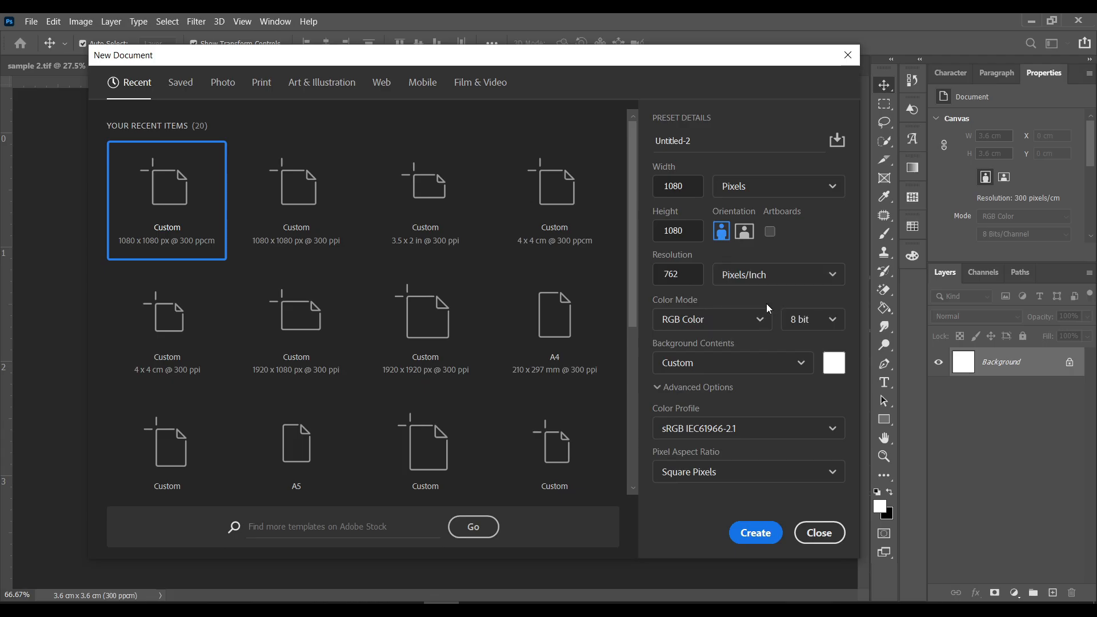
{"action": "double_click", "coordinate": [680, 274]}
{"action": "type", "text": "300"}
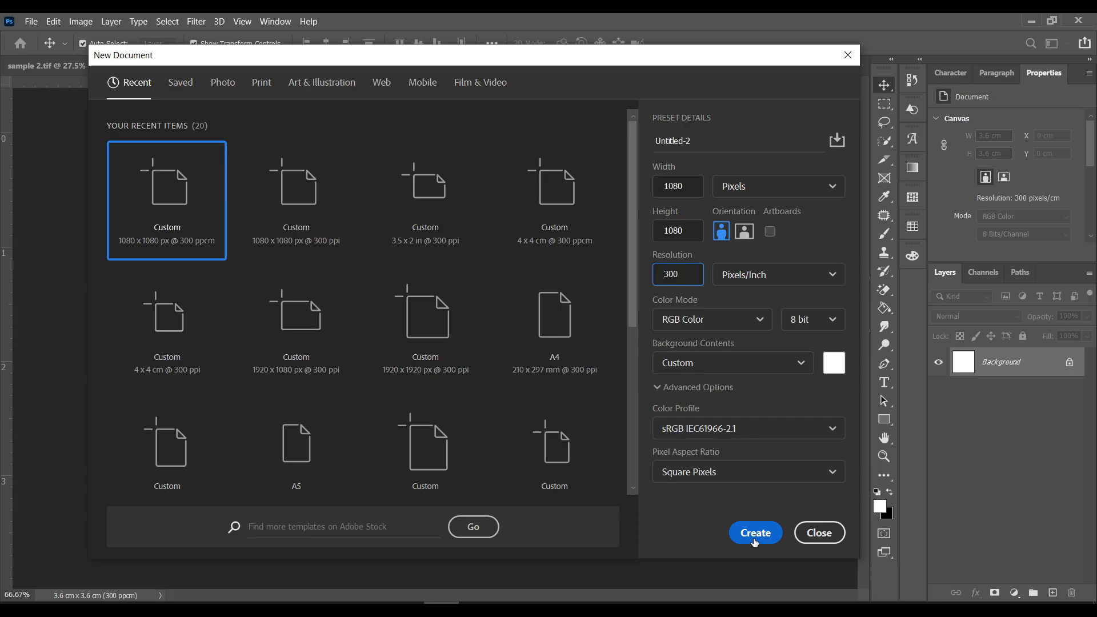
{"action": "left_click", "coordinate": [754, 537]}
{"action": "left_click_drag", "start_coordinate": [335, 68], "coordinate": [866, 86]}
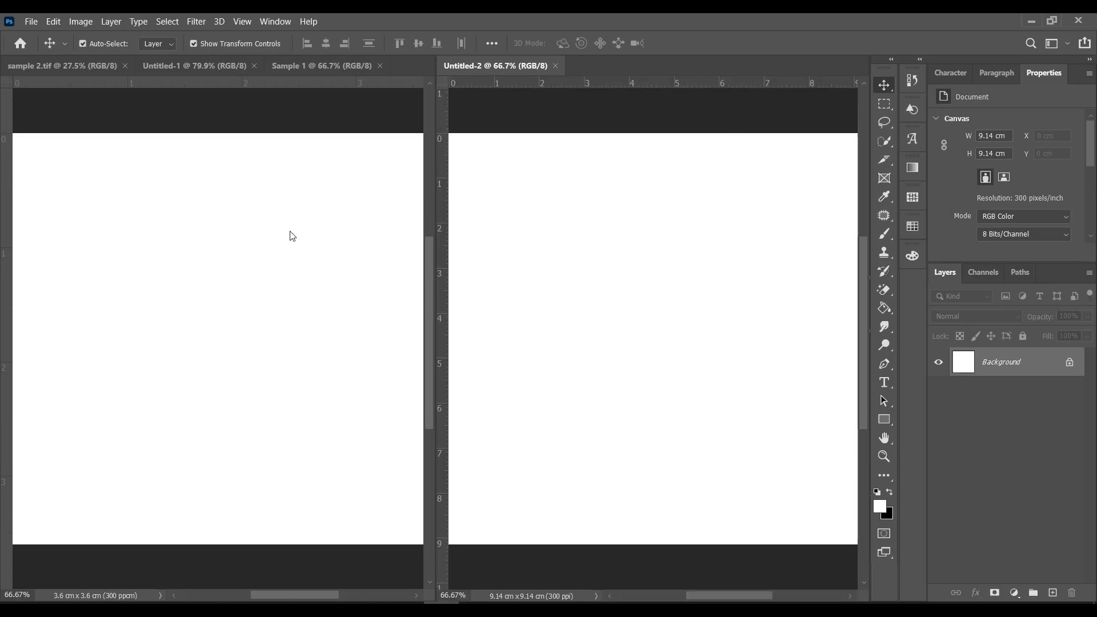
Step: Check the image size and resolution settings of the Sample 1 document
{"action": "left_click", "coordinate": [239, 266]}
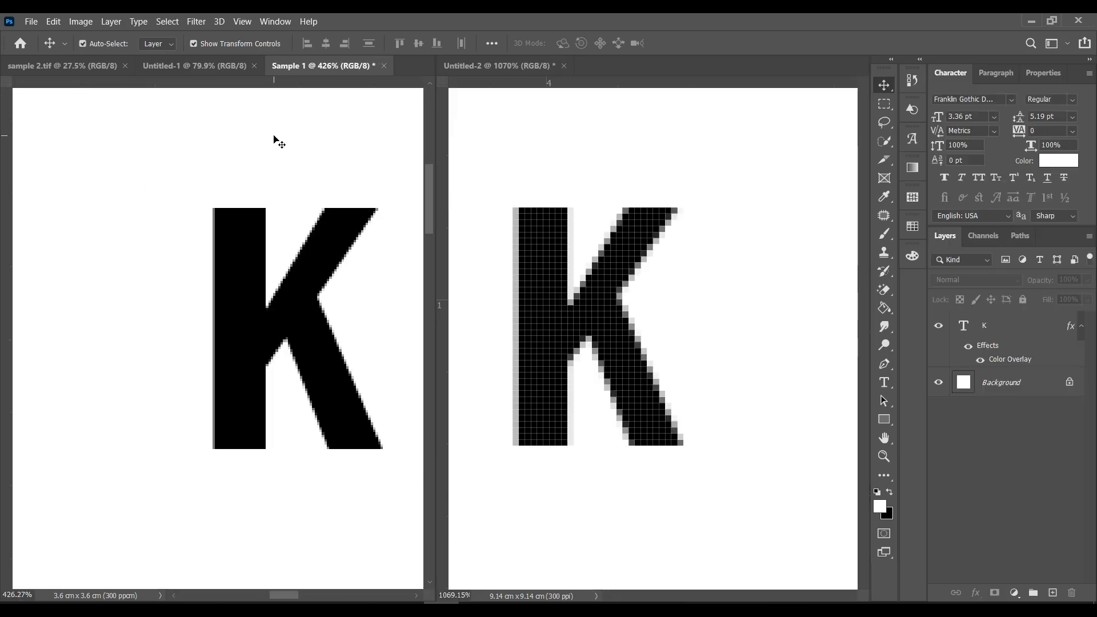
{"action": "key", "text": "ctrl+alt"}
{"action": "key", "text": "ctrl+alt+i"}
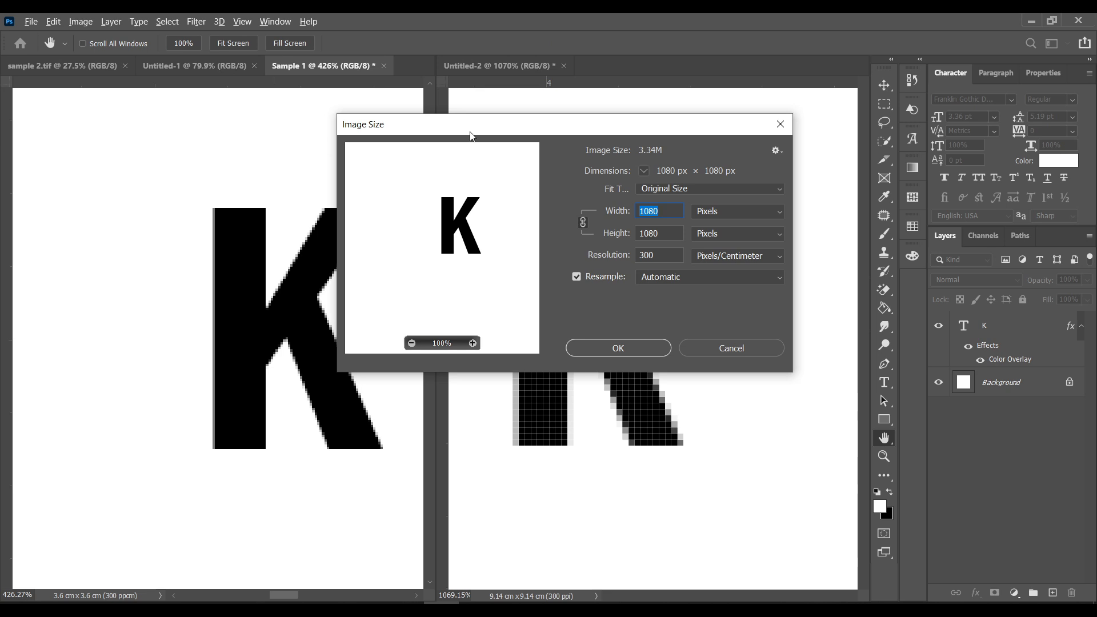
{"action": "left_click_drag", "start_coordinate": [584, 128], "coordinate": [370, 107]}
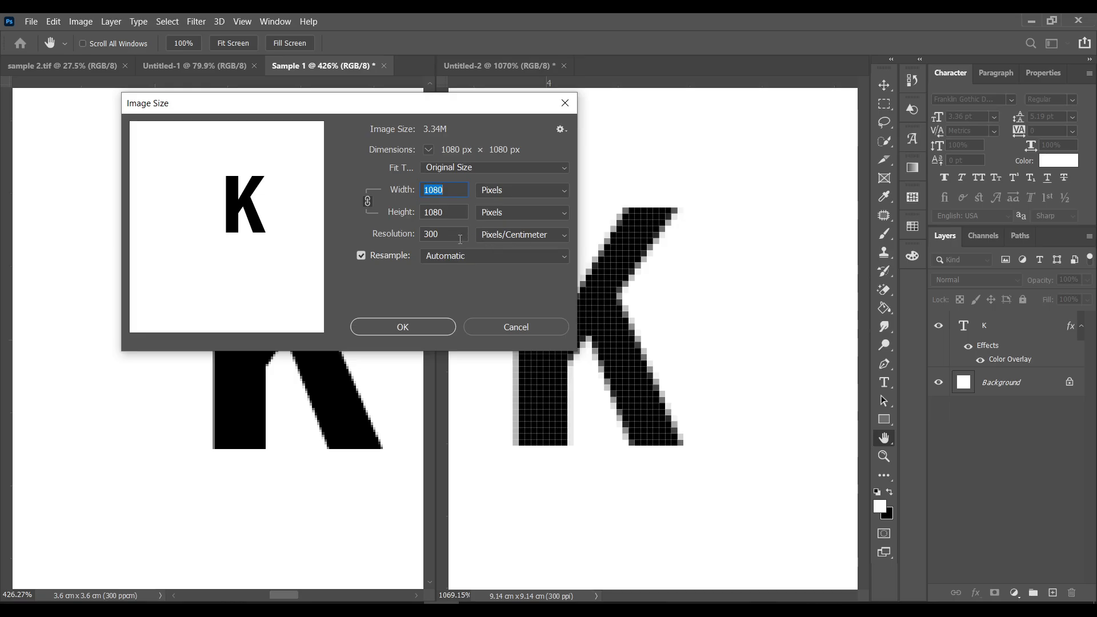
{"action": "left_click", "coordinate": [399, 334]}
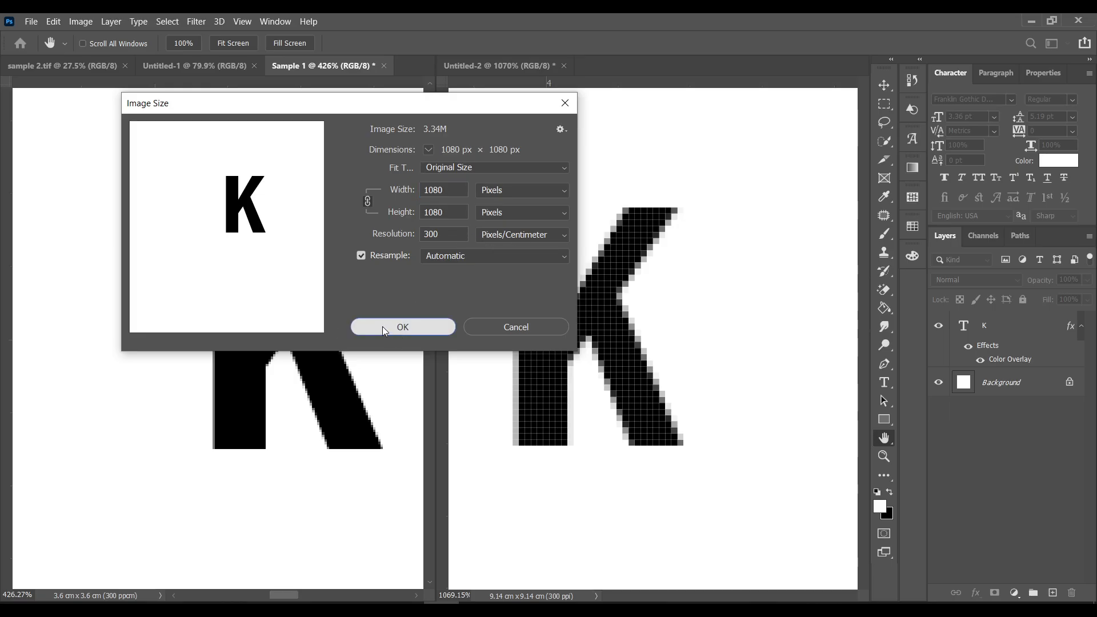
Step: Check the image size and resolution settings of the Untitled-2 document for comparison
{"action": "left_click", "coordinate": [815, 261]}
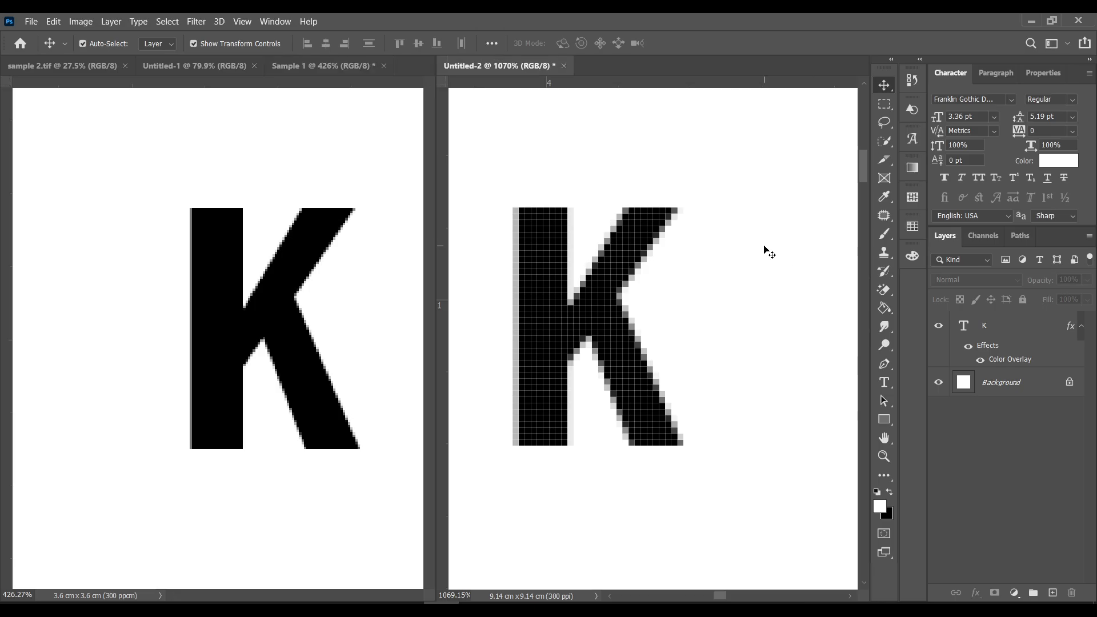
{"action": "key", "text": "ctrl+alt+i"}
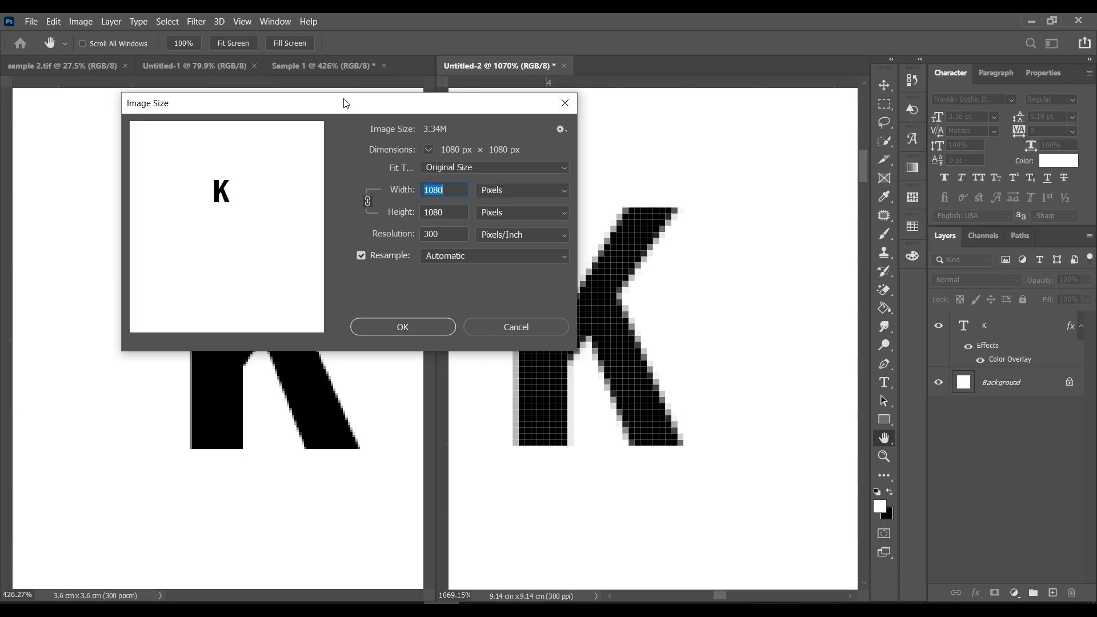
{"action": "left_click_drag", "start_coordinate": [343, 105], "coordinate": [695, 57]}
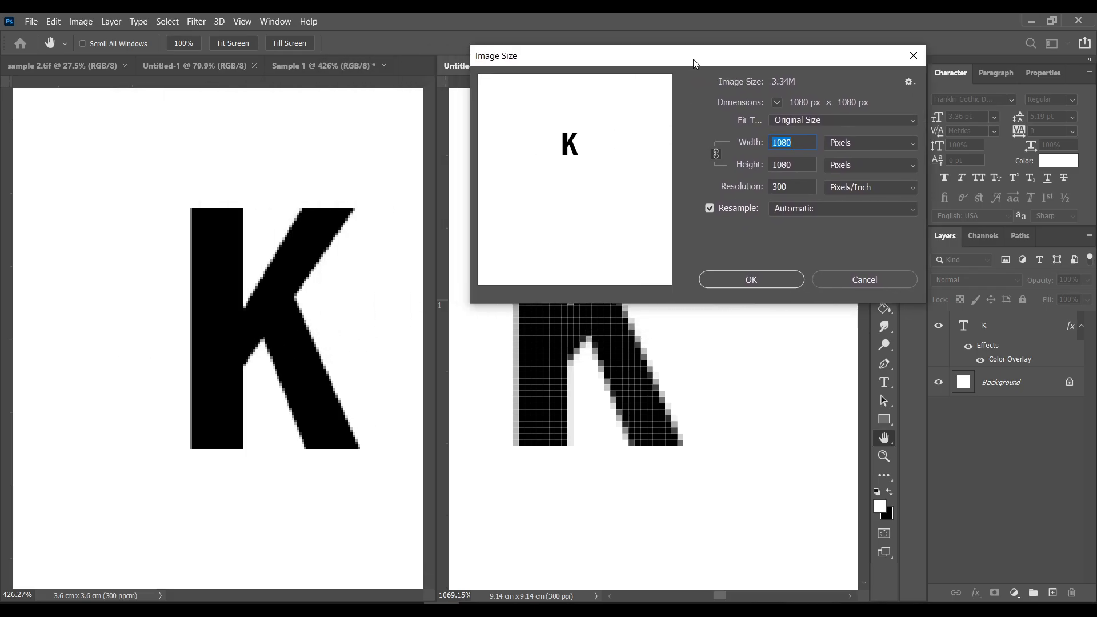
{"action": "left_click", "coordinate": [911, 53]}
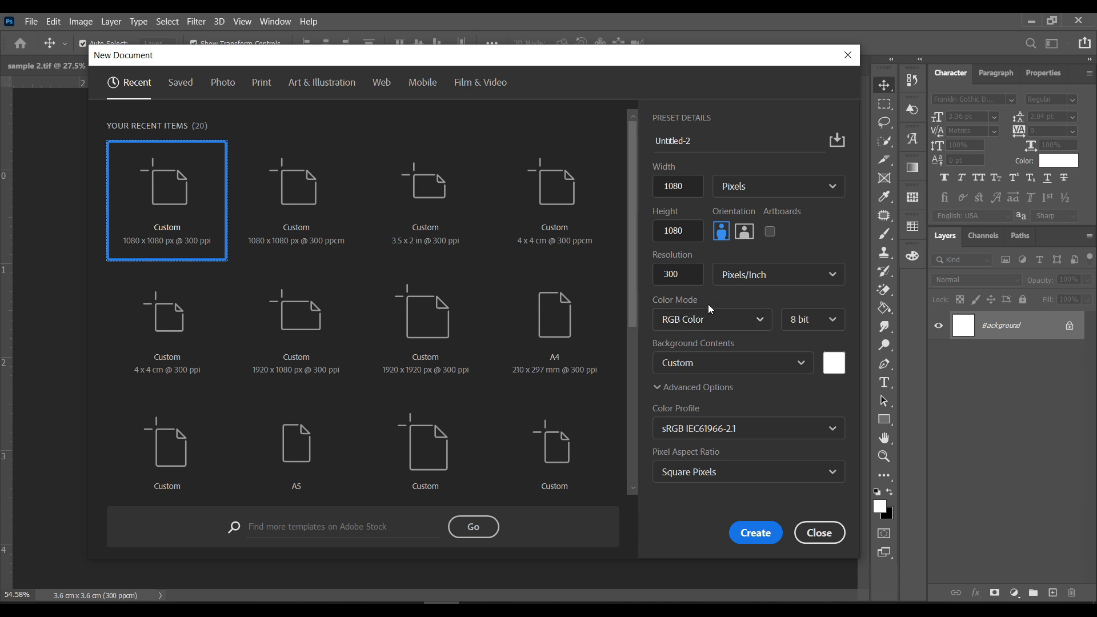
Step: Examine the color modes offered for a new document and keep RGB Color
{"action": "left_click", "coordinate": [739, 316]}
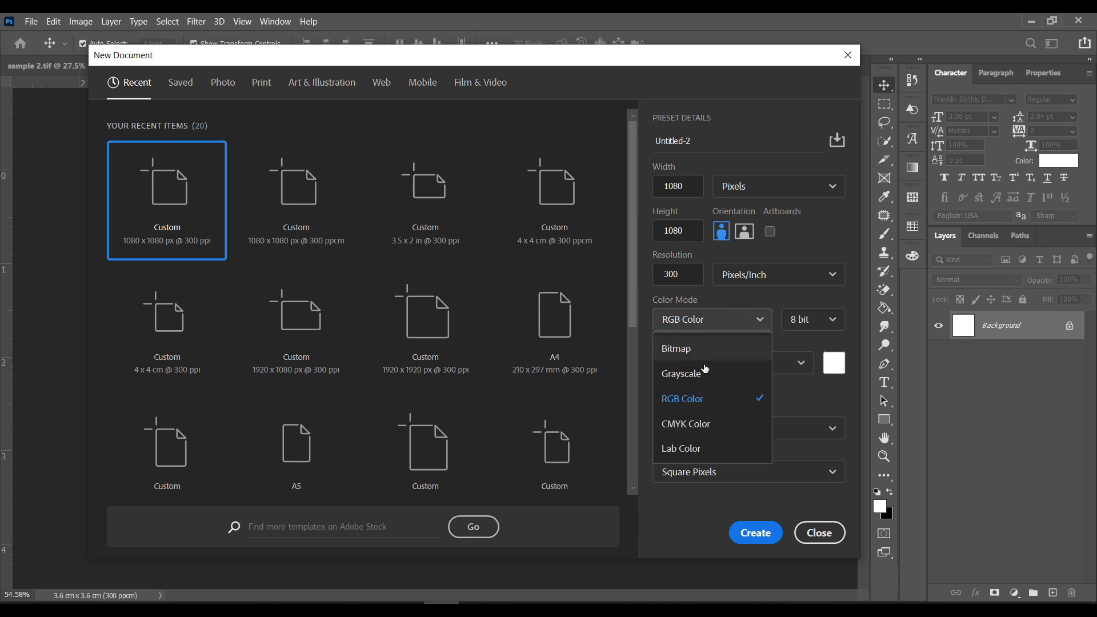
{"action": "left_click", "coordinate": [647, 372]}
{"action": "left_click", "coordinate": [709, 322]}
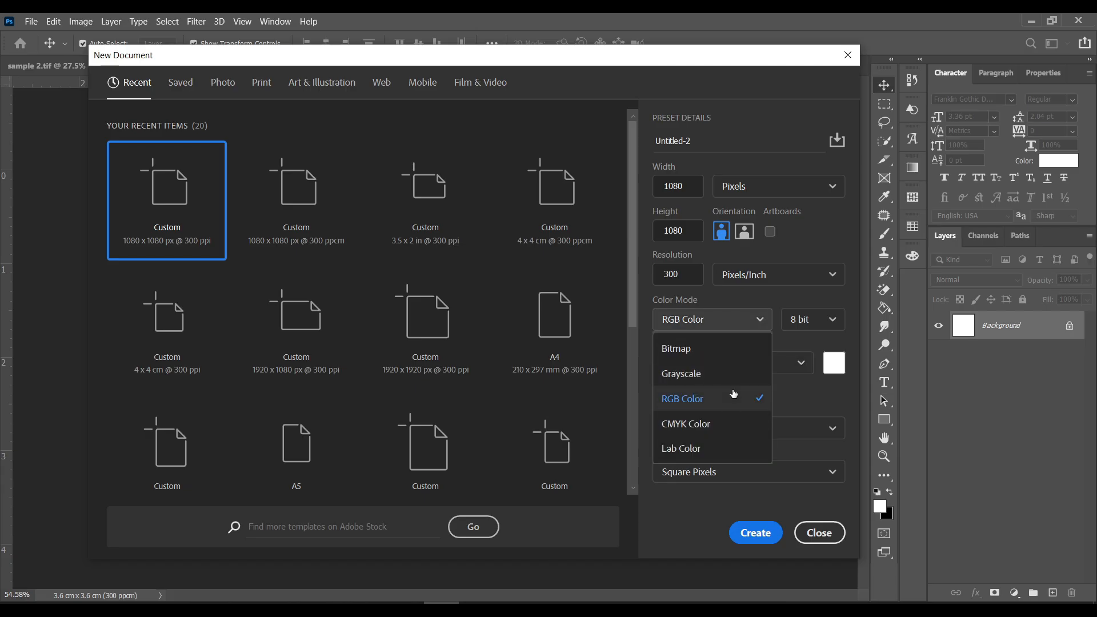
{"action": "left_click", "coordinate": [728, 394]}
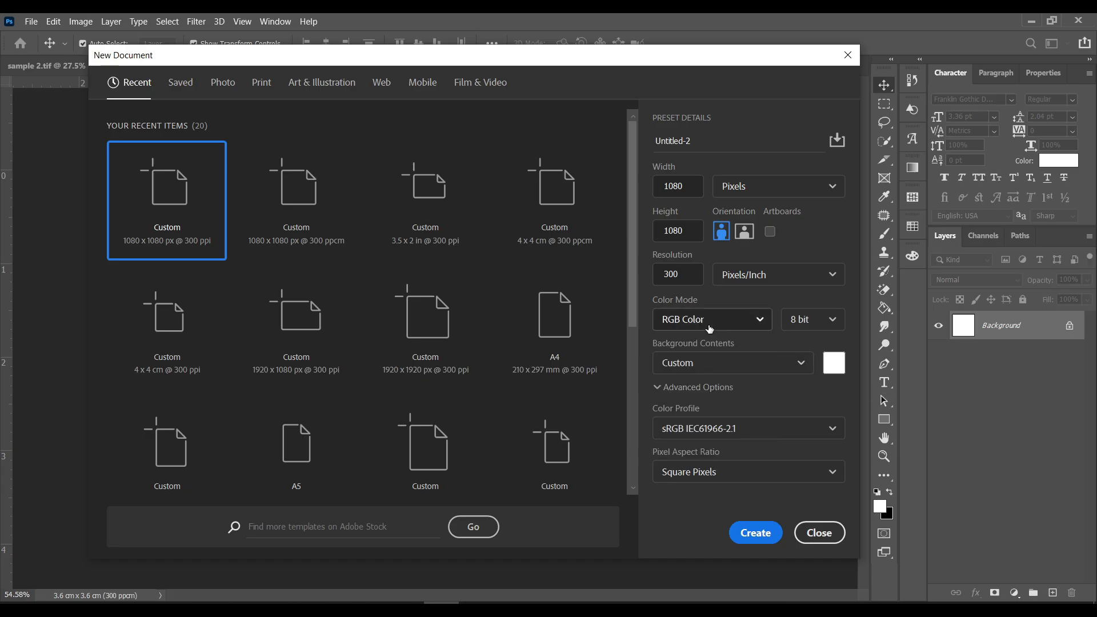
Step: Switch the new document's color mode to CMYK Color and return it to RGB Color
{"action": "left_click", "coordinate": [663, 320]}
{"action": "left_click", "coordinate": [692, 423]}
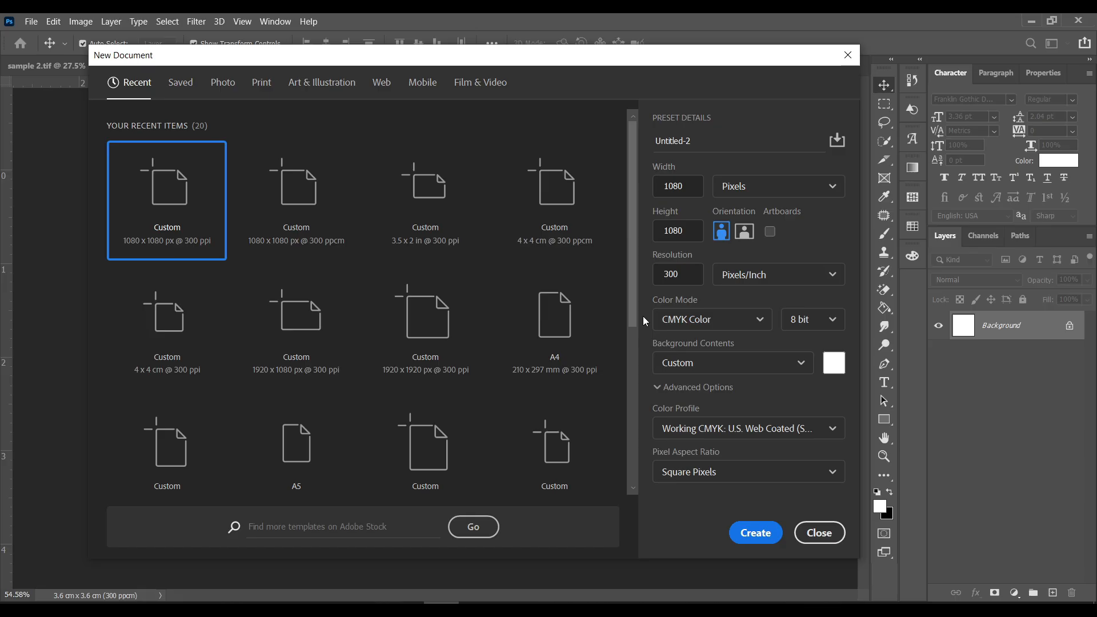
{"action": "left_click", "coordinate": [681, 320]}
{"action": "left_click", "coordinate": [700, 409]}
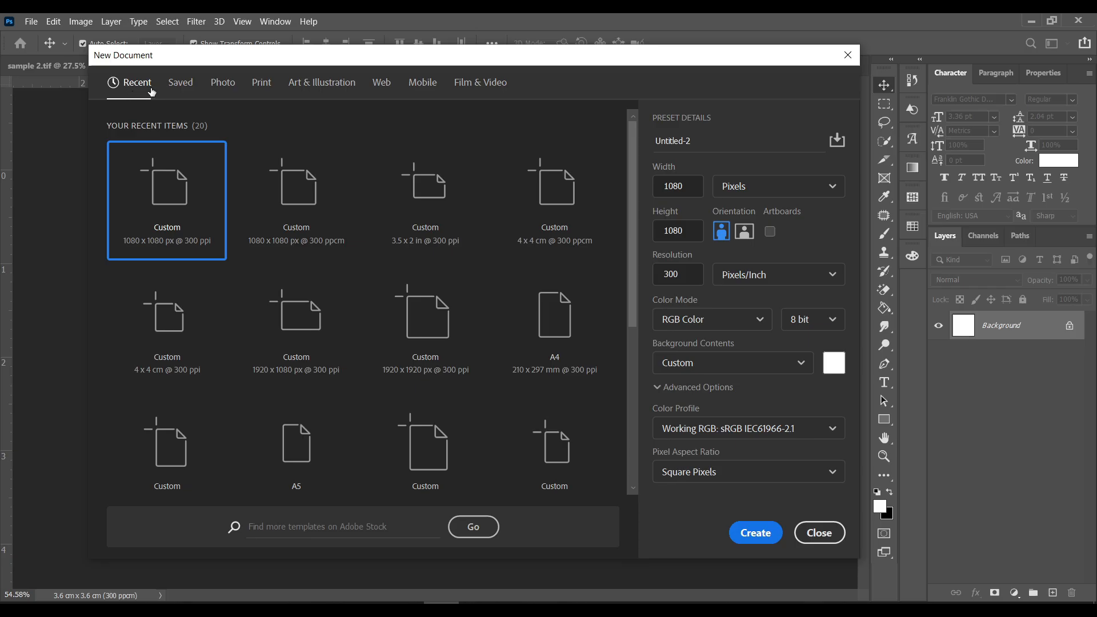
Step: Browse the Photo and Print blank document presets without creating a document
{"action": "left_click", "coordinate": [223, 83]}
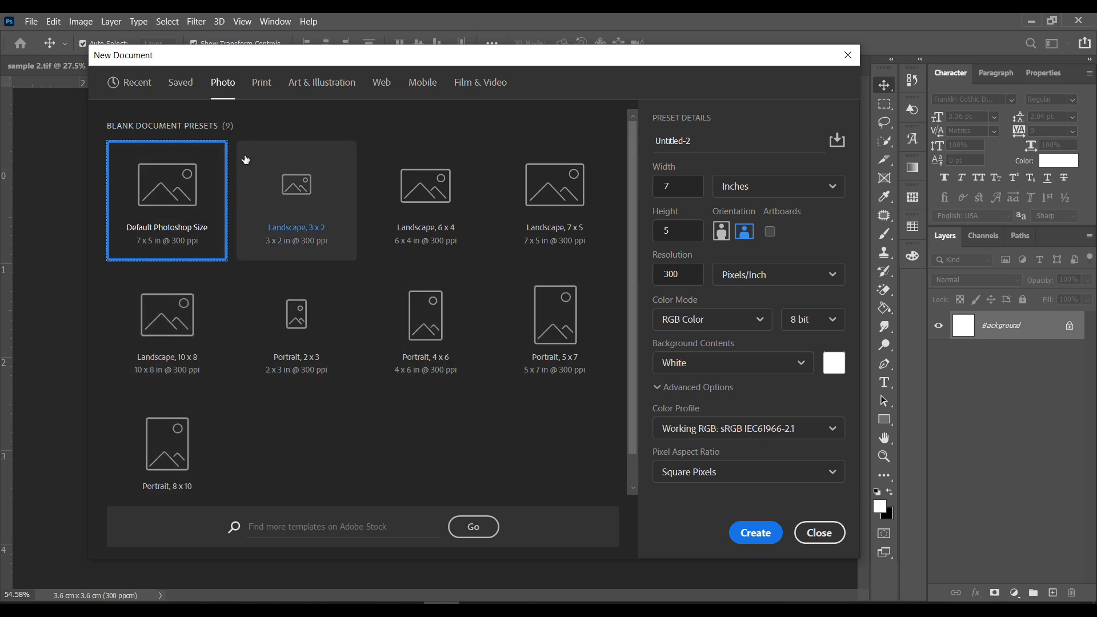
{"action": "left_click", "coordinate": [263, 91]}
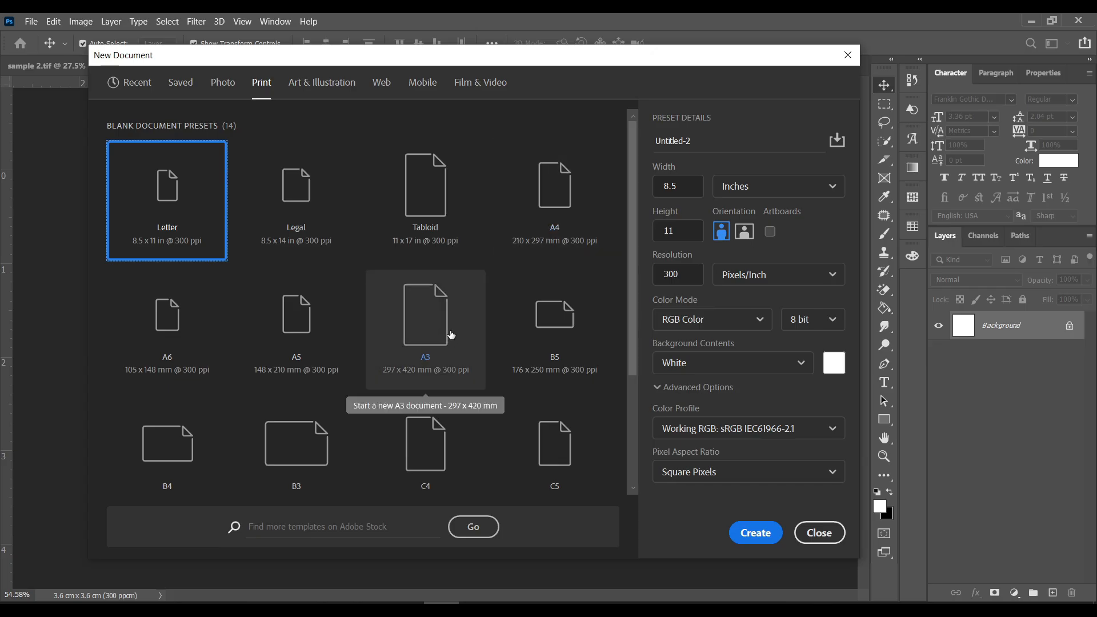
{"action": "scroll", "coordinate": [320, 343], "scroll_direction": "down", "scroll_amount": 2}
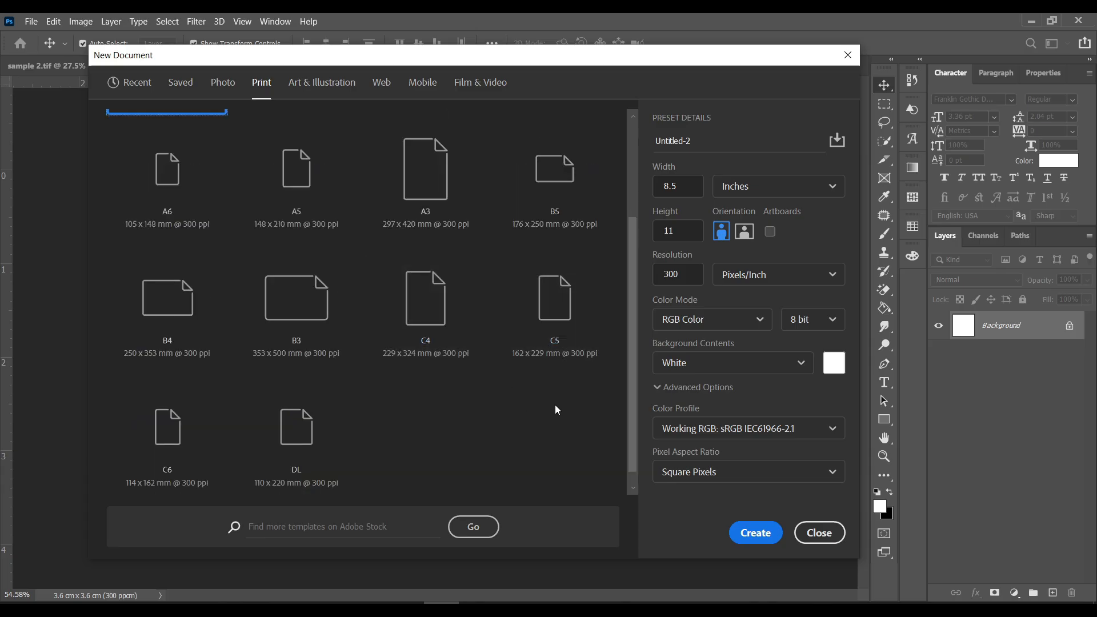
{"action": "scroll", "coordinate": [479, 411], "scroll_direction": "up", "scroll_amount": 2}
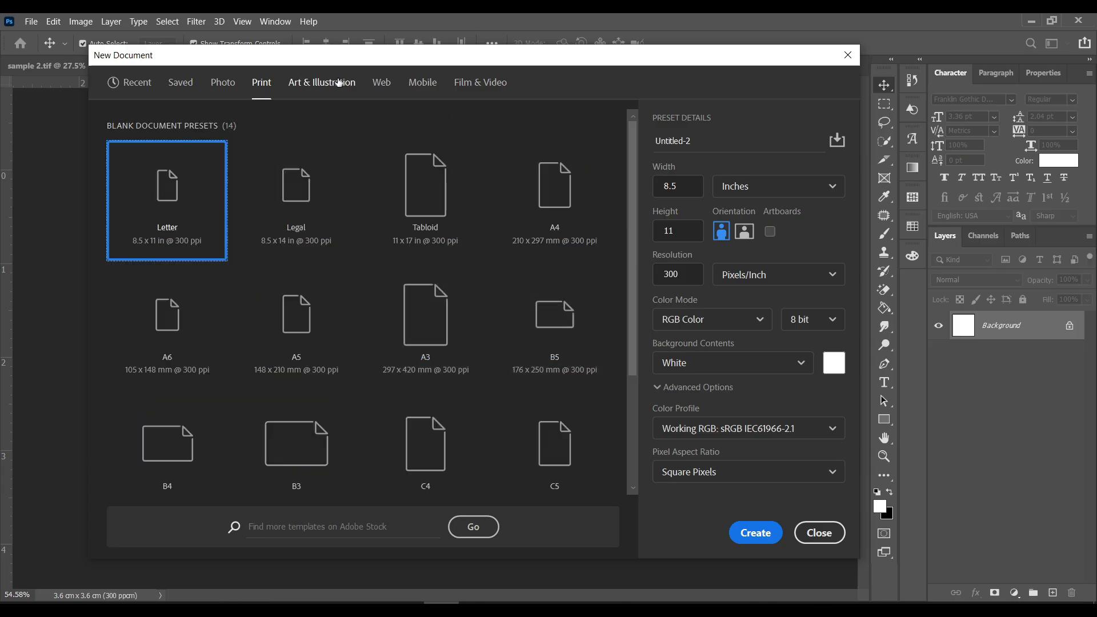
{"action": "key", "text": "Escape"}
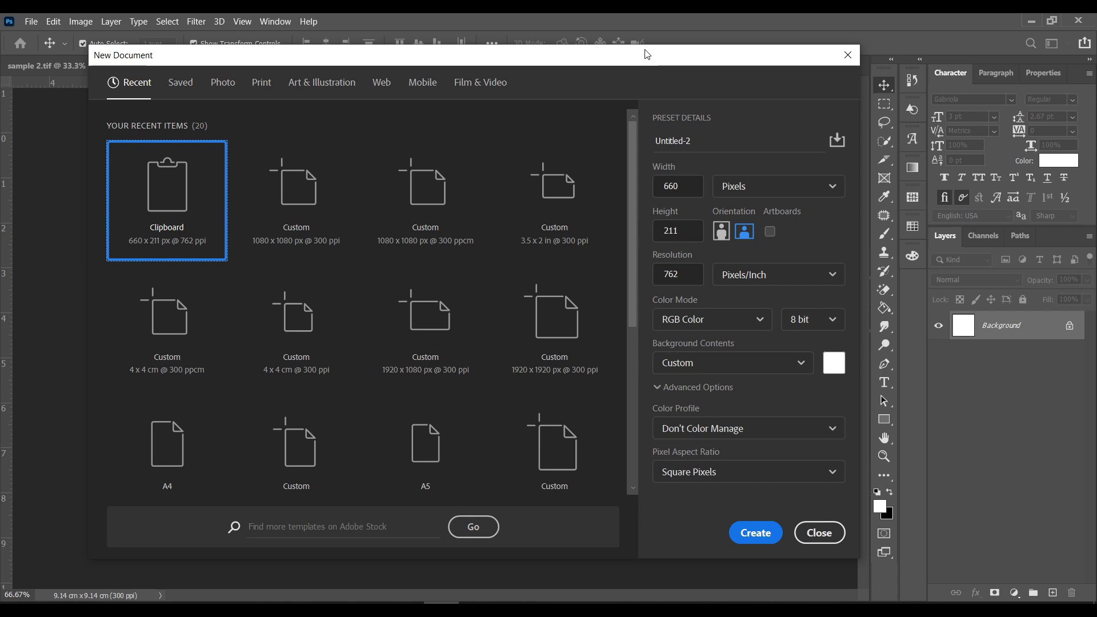
{"action": "left_click", "coordinate": [839, 62]}
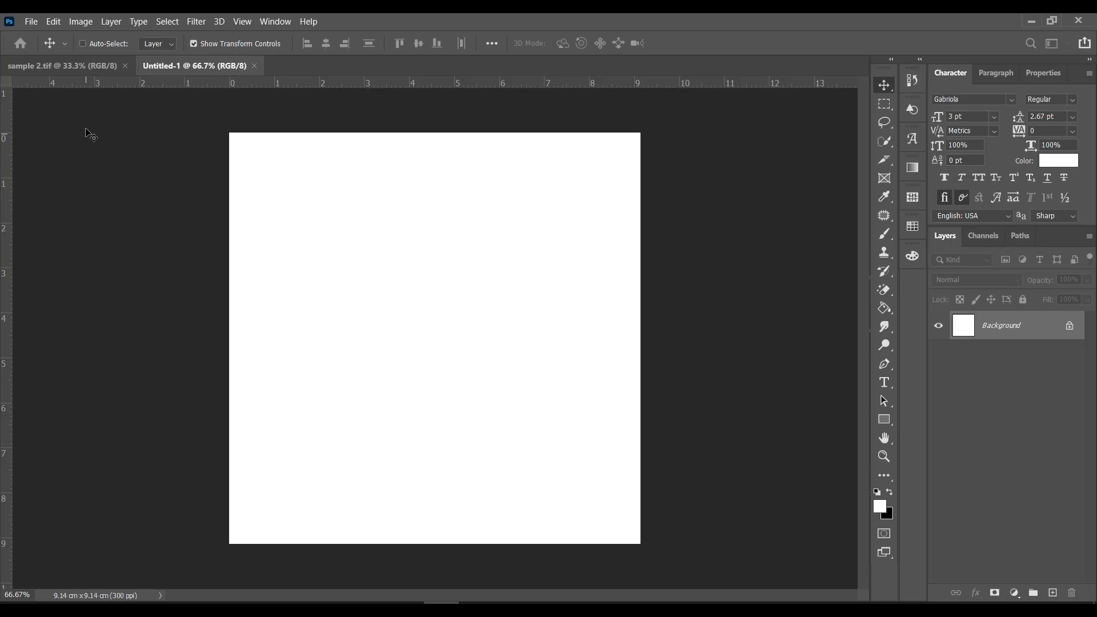
{"action": "key", "text": "ctrl+n"}
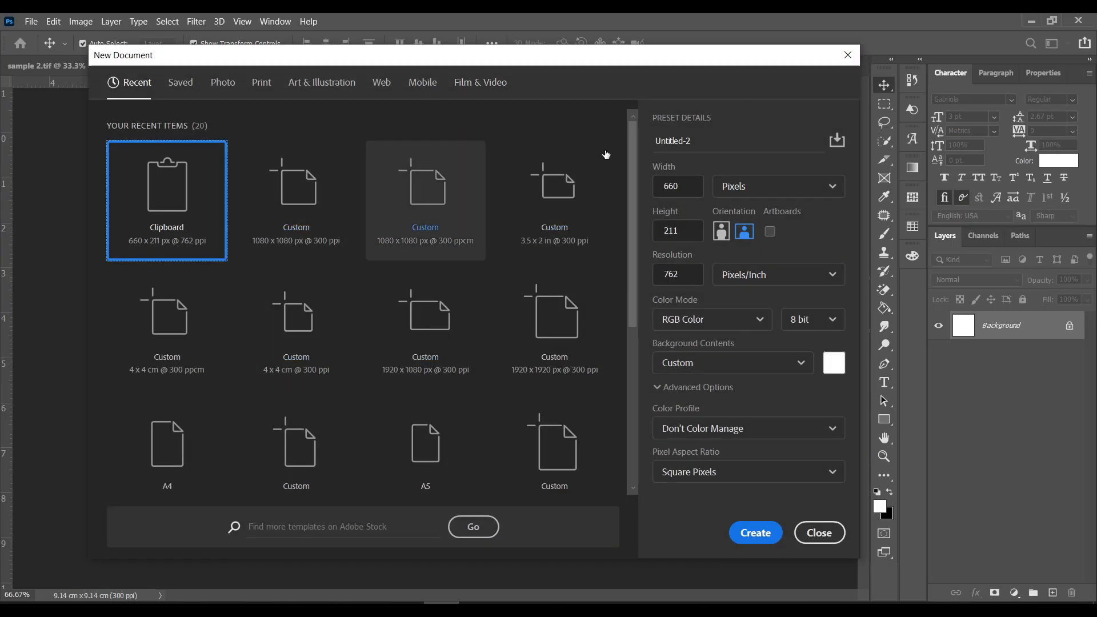
{"action": "left_click", "coordinate": [848, 55]}
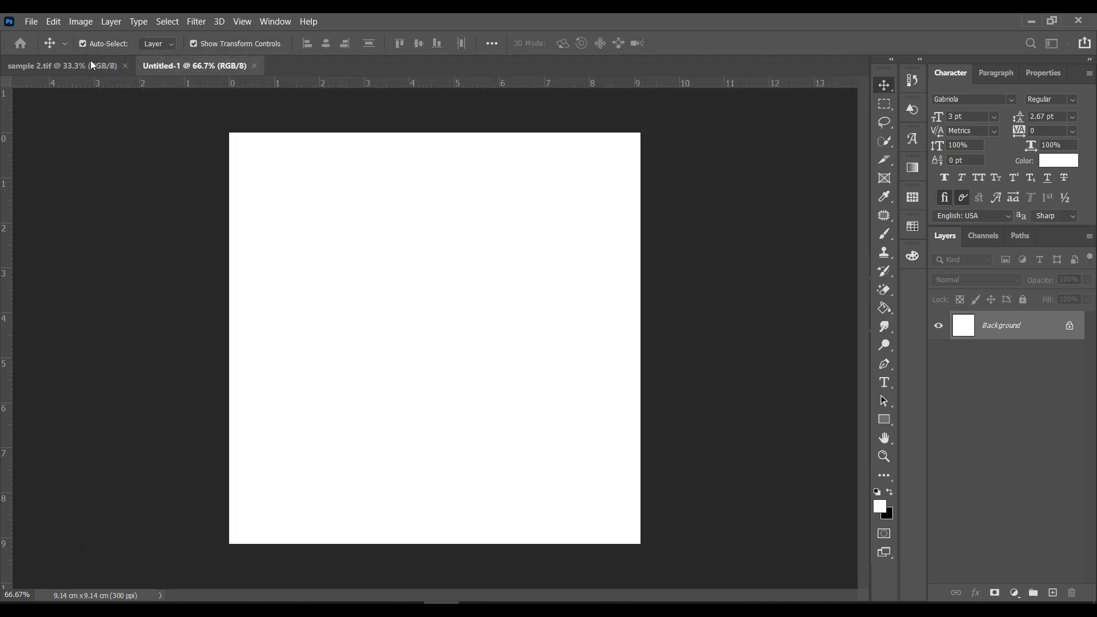
Step: Enable the legacy "New Document" interface in the General preferences
{"action": "left_click", "coordinate": [38, 22]}
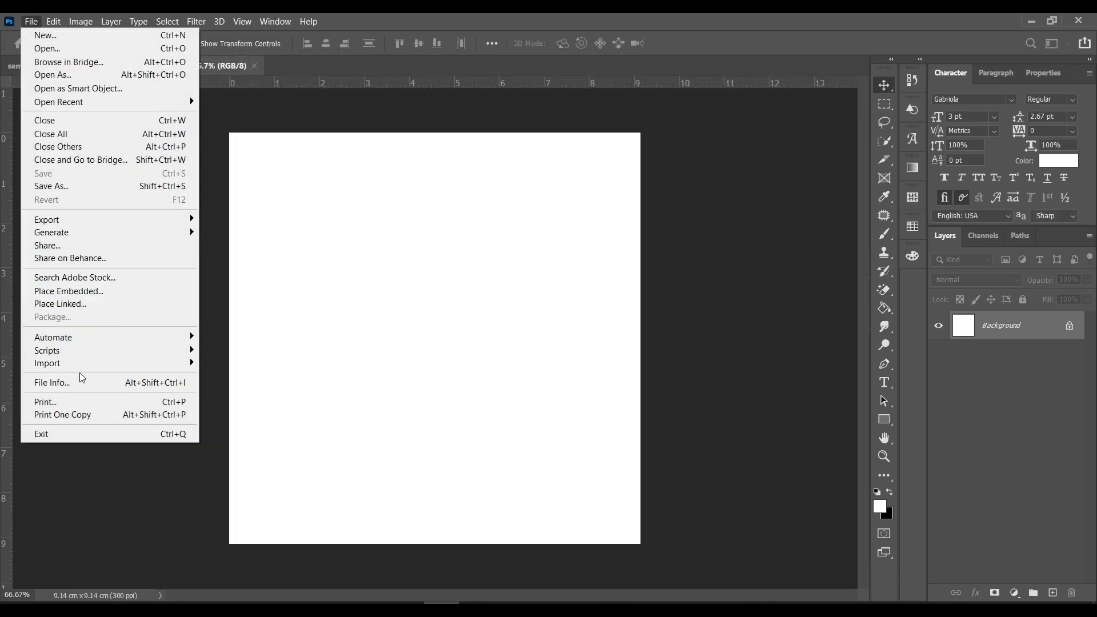
{"action": "mouse_move", "coordinate": [117, 342]}
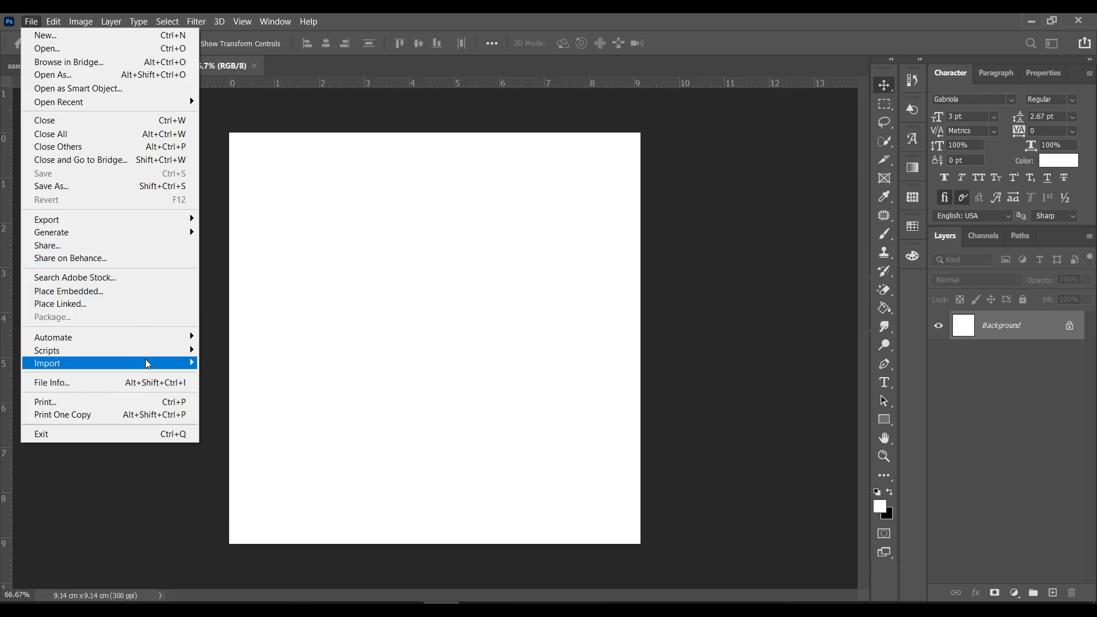
{"action": "mouse_move", "coordinate": [51, 28]}
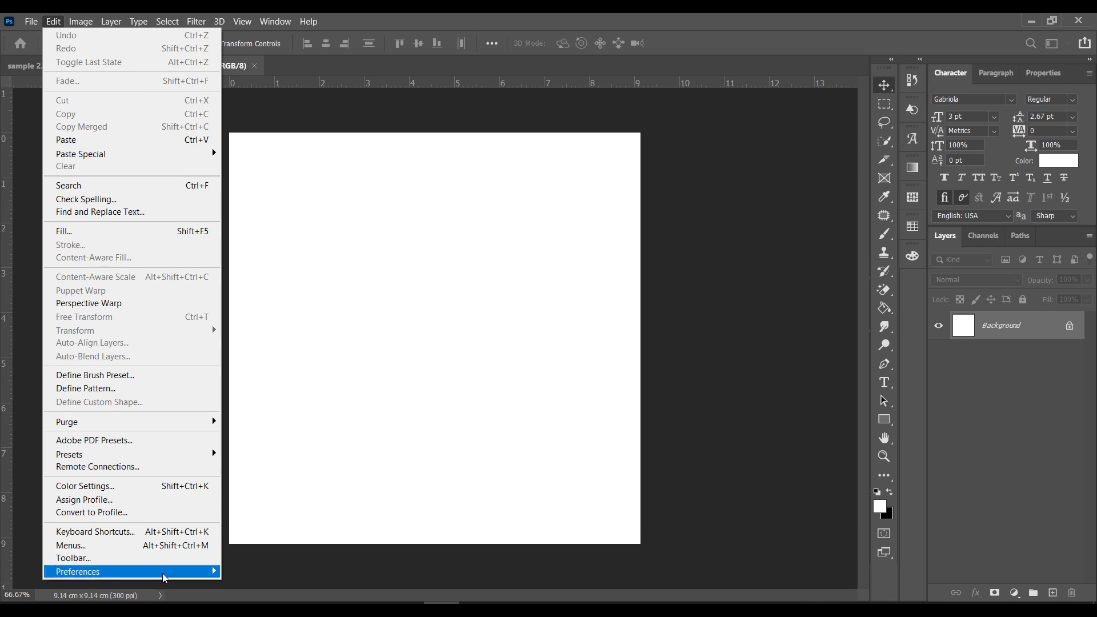
{"action": "mouse_move", "coordinate": [195, 571]}
{"action": "left_click", "coordinate": [277, 324]}
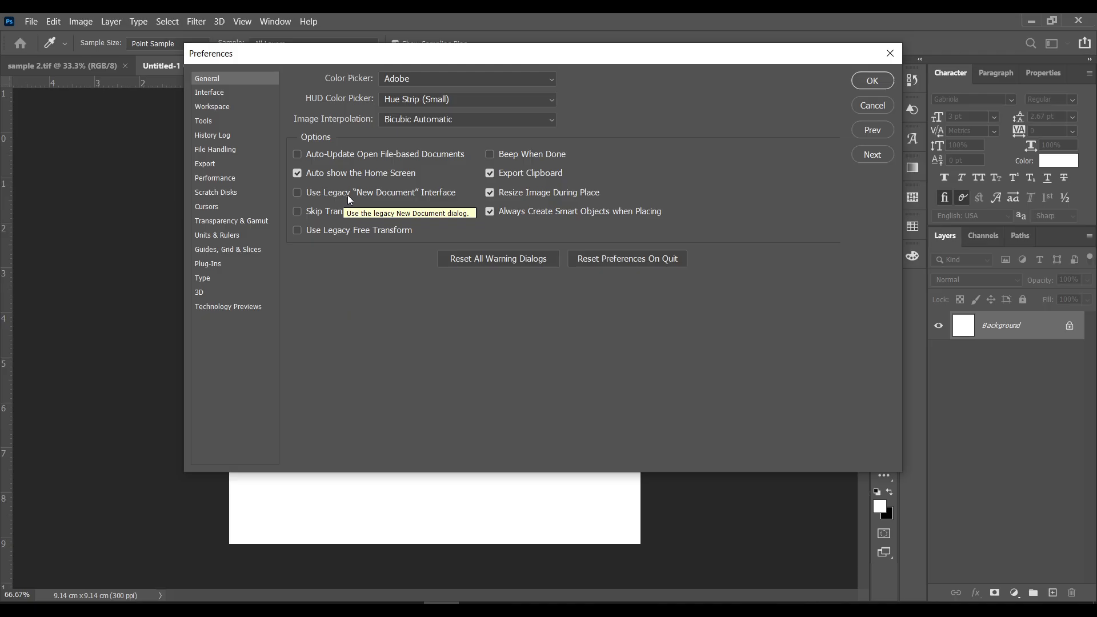
{"action": "left_click", "coordinate": [352, 195]}
{"action": "left_click", "coordinate": [865, 86]}
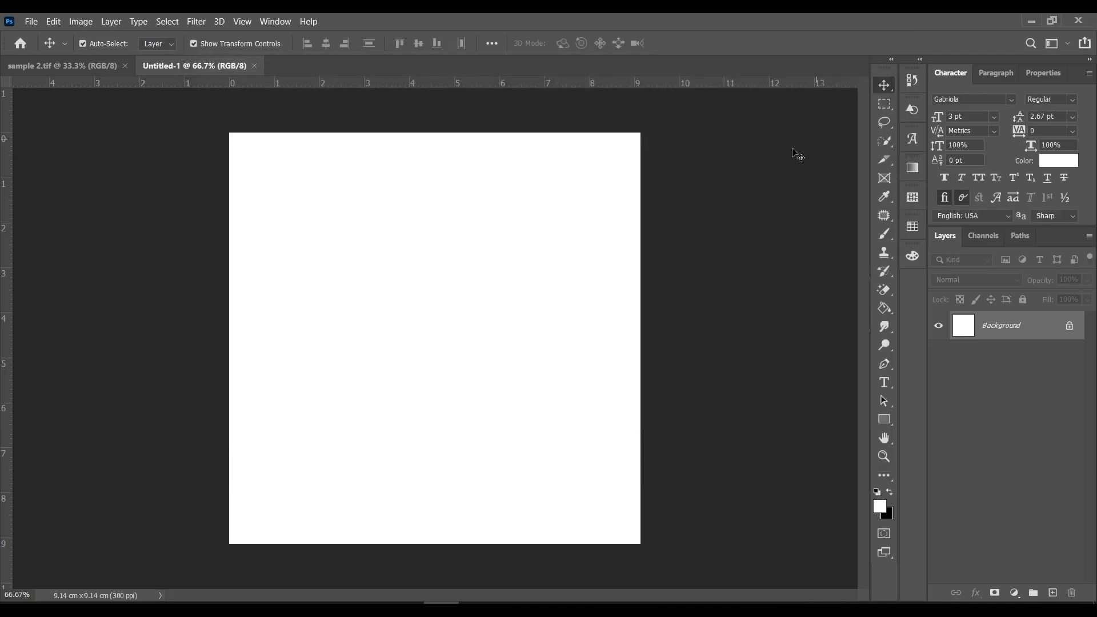
Step: Start a new document and set its document type to International Paper
{"action": "key", "text": "ctrl+n"}
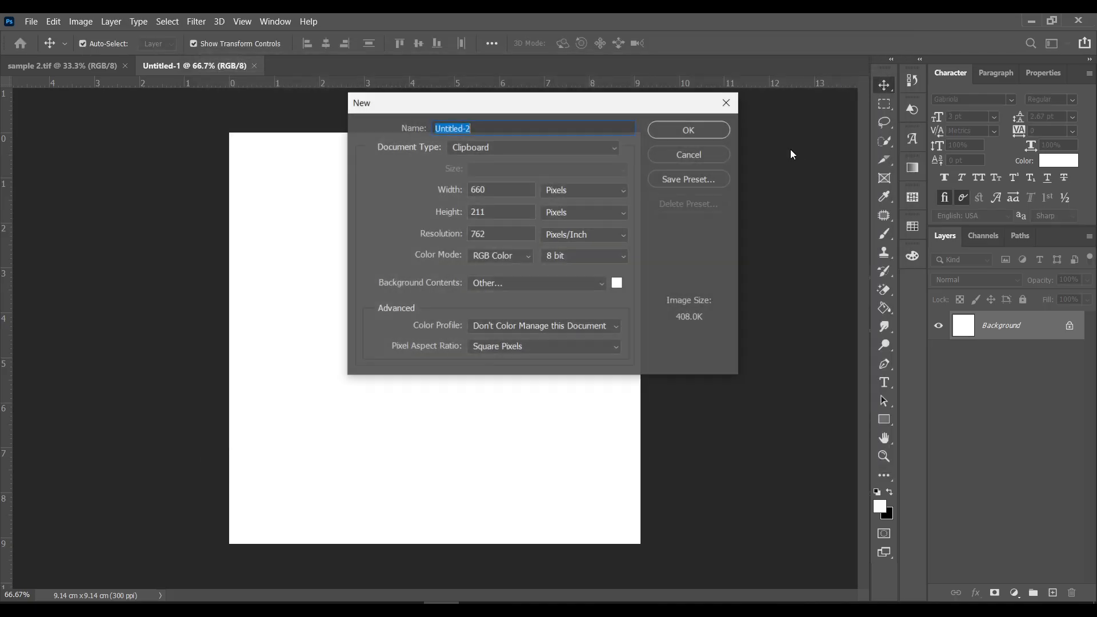
{"action": "left_click", "coordinate": [474, 150]}
{"action": "left_click", "coordinate": [501, 212]}
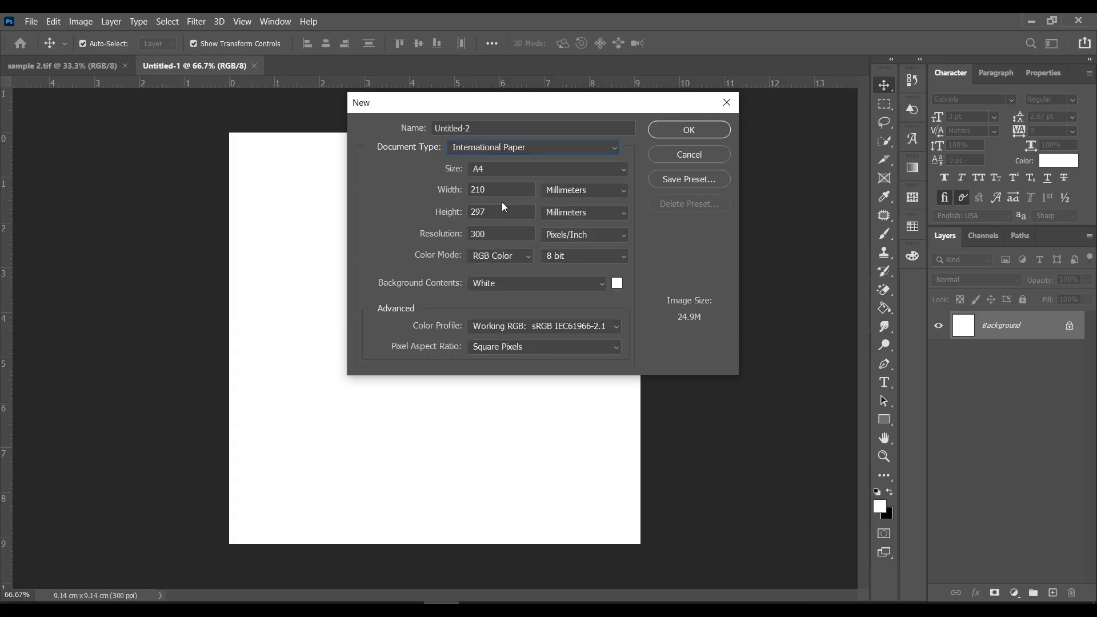
Step: Switch the new document's units to pixels and set both width and height to 1080
{"action": "left_click", "coordinate": [512, 171]}
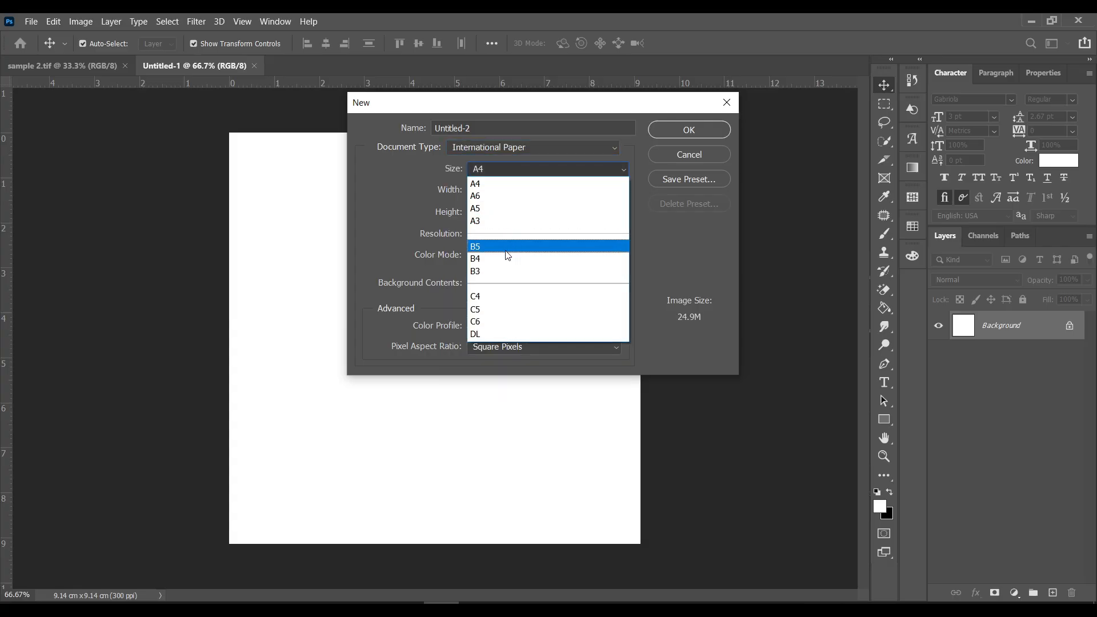
{"action": "left_click", "coordinate": [444, 208]}
{"action": "left_click", "coordinate": [563, 190]}
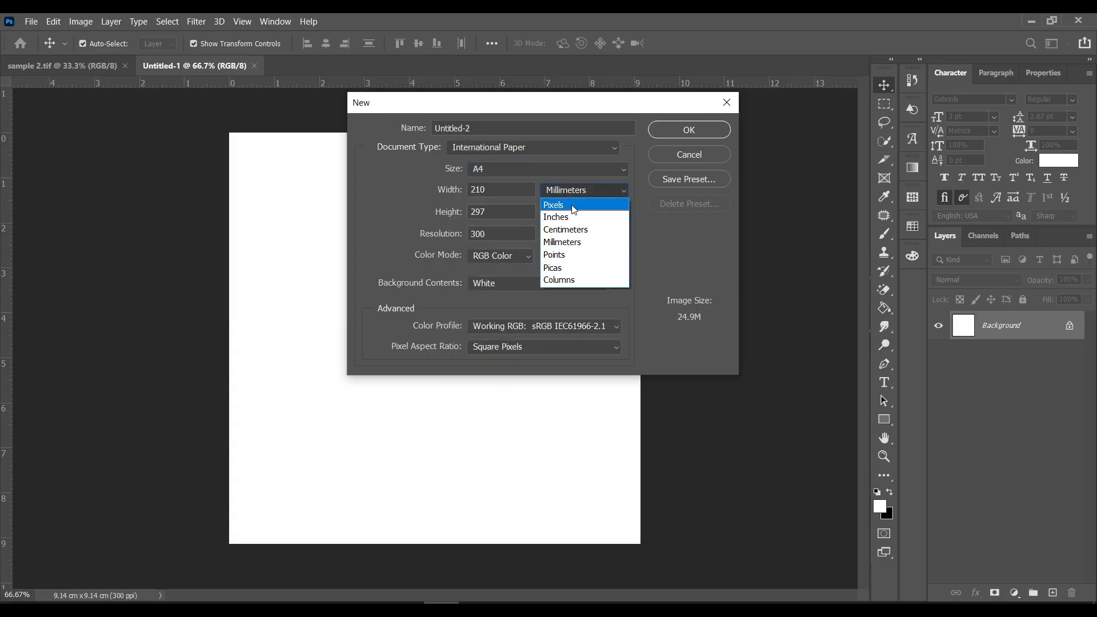
{"action": "left_click", "coordinate": [560, 204]}
{"action": "double_click", "coordinate": [503, 187]}
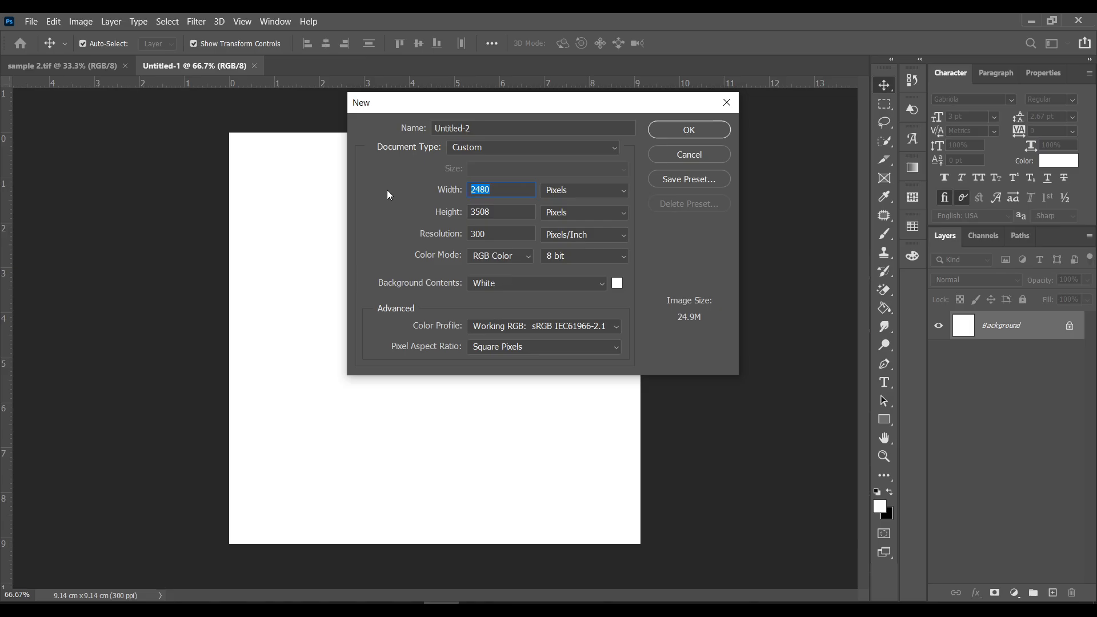
{"action": "type", "text": "1080"}
{"action": "key", "text": "Tab"}
{"action": "type", "text": "1080"}
{"action": "key", "text": "Tab"}
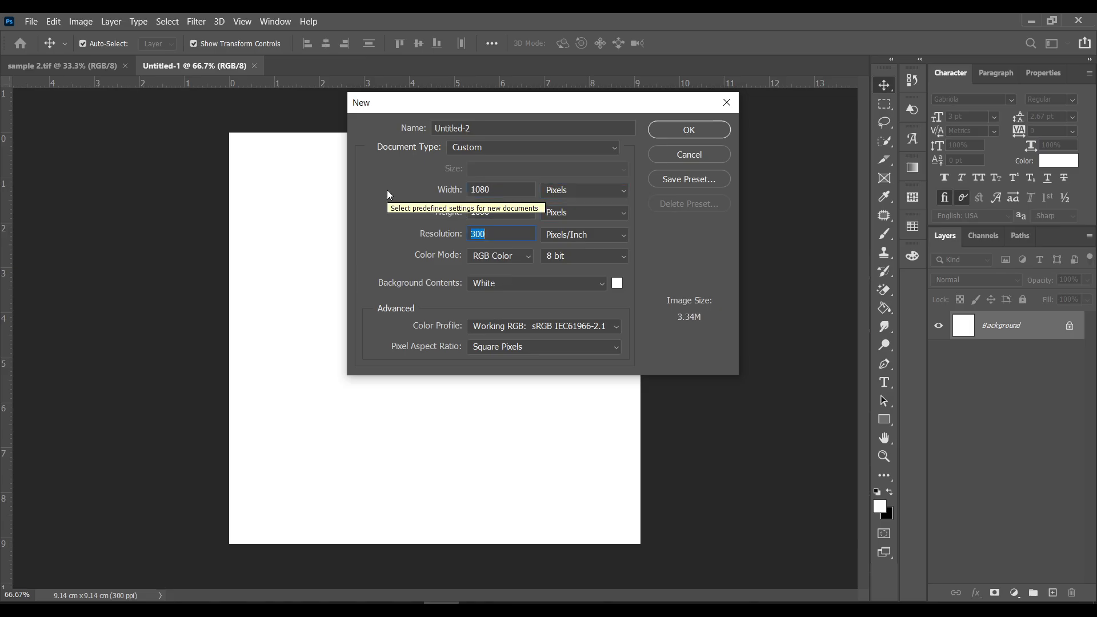
Step: Review the available color modes and close the new document dialog without creating a document
{"action": "left_click", "coordinate": [522, 257]}
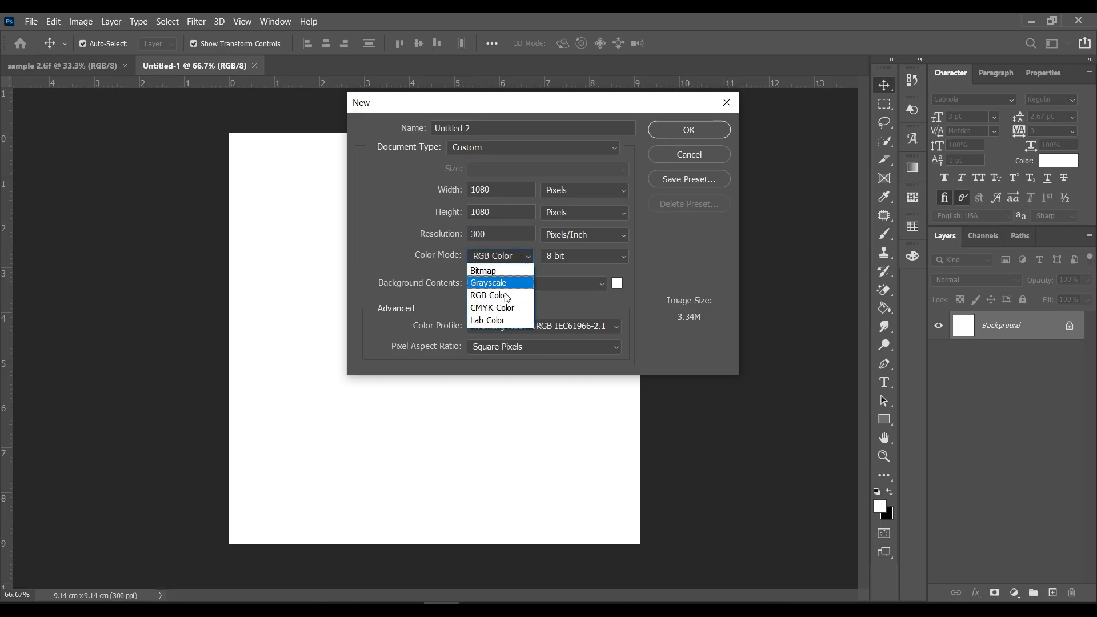
{"action": "left_click", "coordinate": [732, 112]}
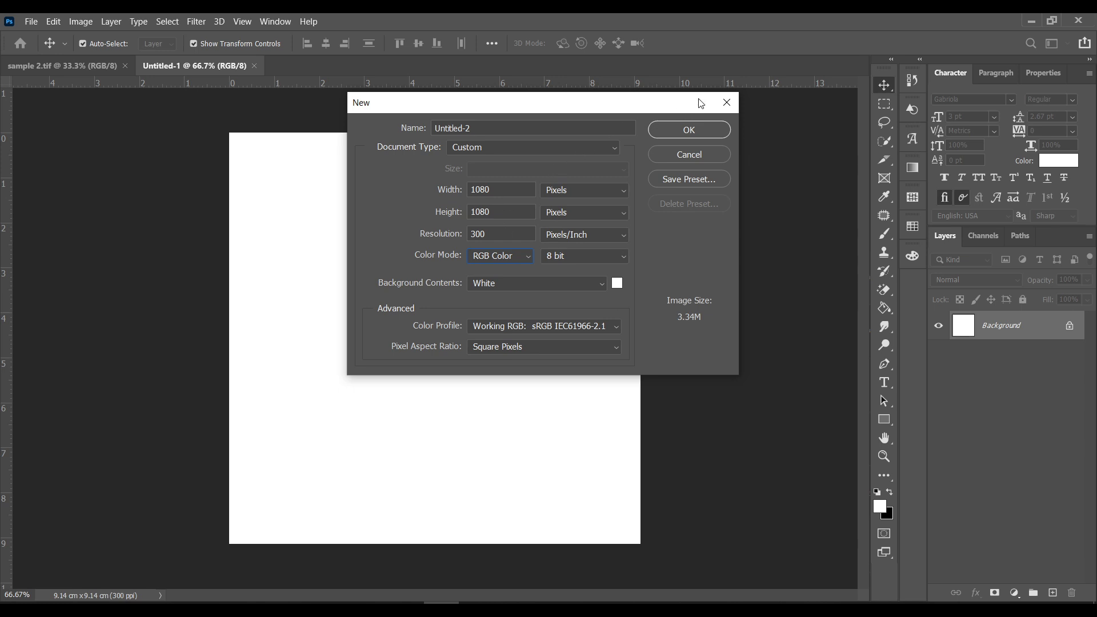
{"action": "left_click_drag", "start_coordinate": [700, 103], "coordinate": [704, 122]}
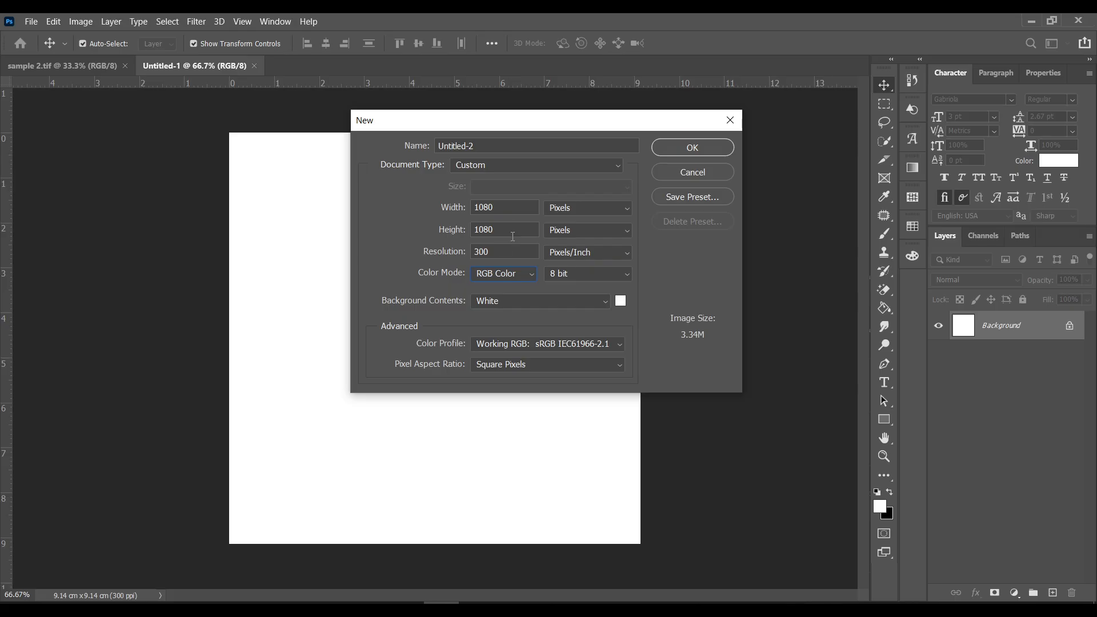
{"action": "left_click", "coordinate": [731, 120]}
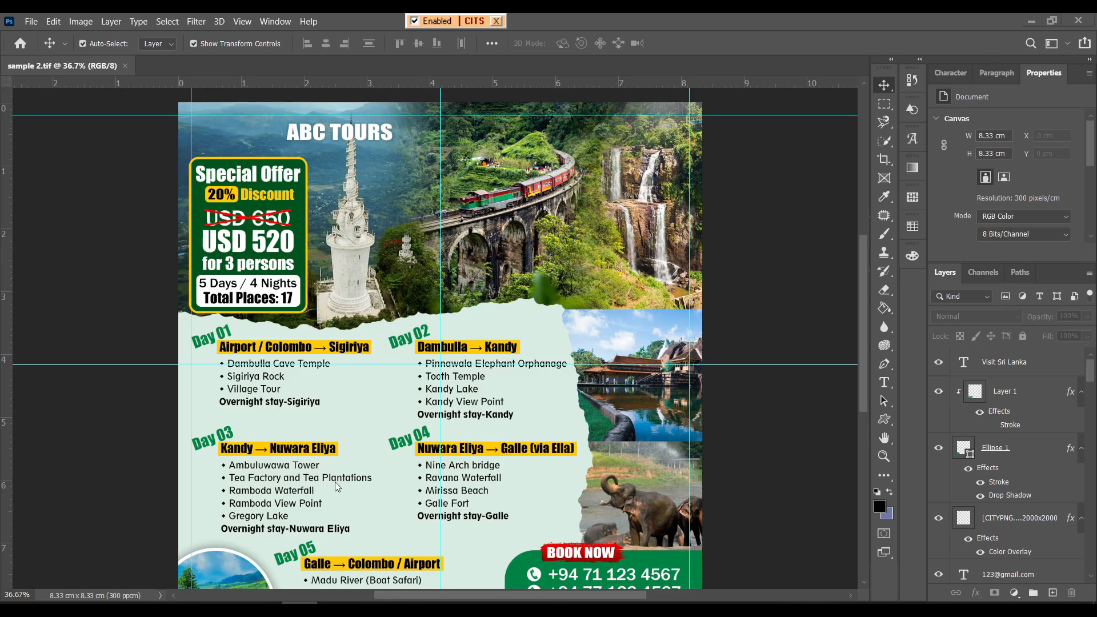
Step: Replace "Colombo → Sigiriya" in the Day 01 heading of the flyer with "fsgfdghf"
{"action": "scroll", "coordinate": [357, 537], "scroll_direction": "up", "scroll_amount": 3}
{"action": "left_click", "coordinate": [180, 219]}
{"action": "scroll", "coordinate": [180, 219], "scroll_direction": "up", "scroll_amount": 3}
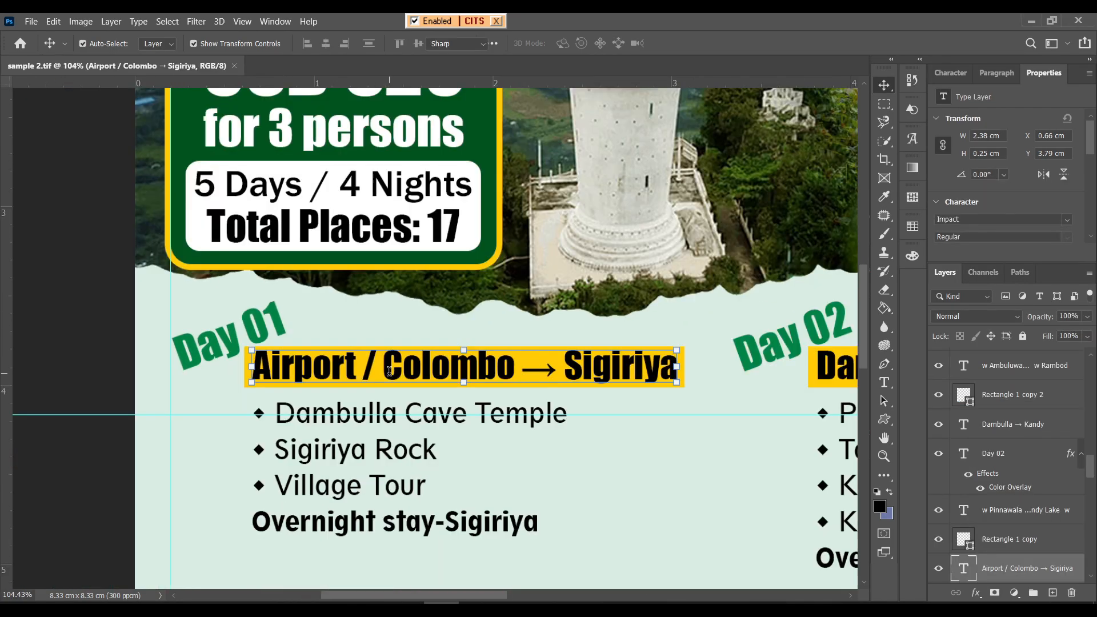
{"action": "double_click", "coordinate": [389, 371]}
{"action": "key", "text": "BackSpace"}
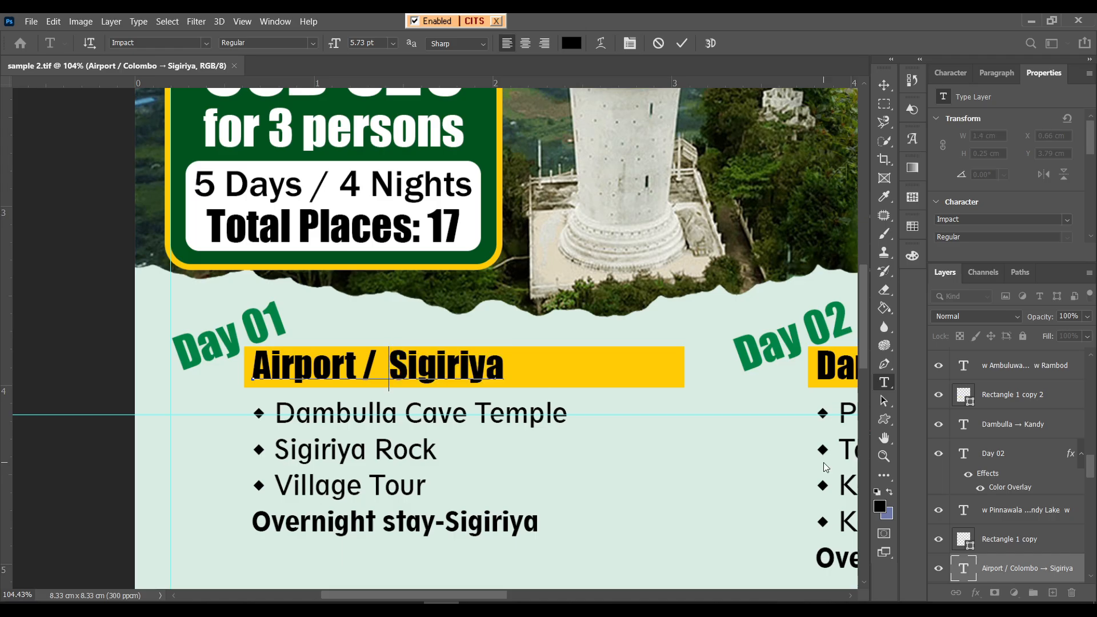
{"action": "key", "text": "shift+End"}
{"action": "key", "text": "Delete"}
{"action": "type", "text": "fsgfdghf"}
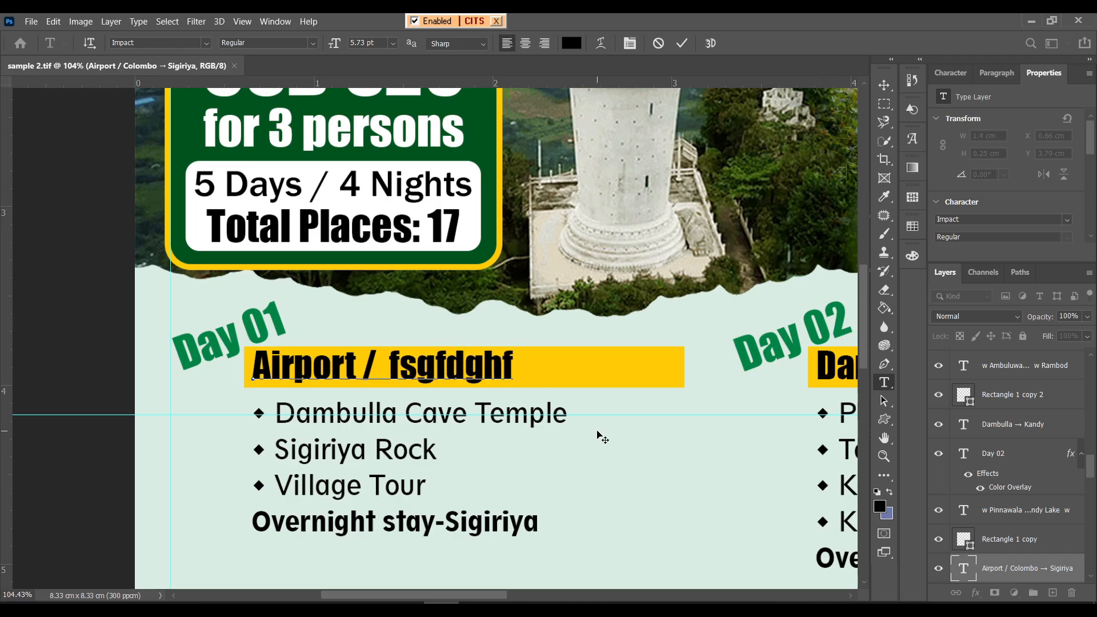
{"action": "key", "text": "ctrl+Return"}
{"action": "key", "text": "v"}
Step: Remove "Village Tour" from the Day 01 list and fit the whole flyer on screen
{"action": "scroll", "coordinate": [463, 354], "scroll_direction": "down", "scroll_amount": 1}
{"action": "scroll", "coordinate": [463, 354], "scroll_direction": "down", "scroll_amount": 3}
{"action": "scroll", "coordinate": [482, 222], "scroll_direction": "up", "scroll_amount": 5}
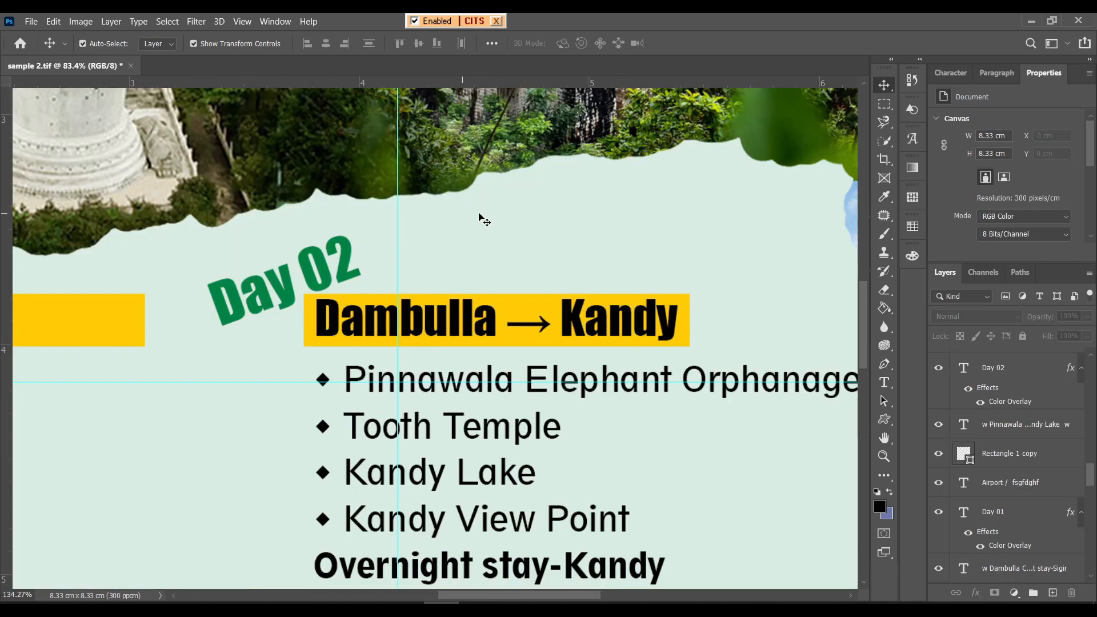
{"action": "left_click", "coordinate": [481, 222]}
{"action": "scroll", "coordinate": [395, 322], "scroll_direction": "down", "scroll_amount": 4}
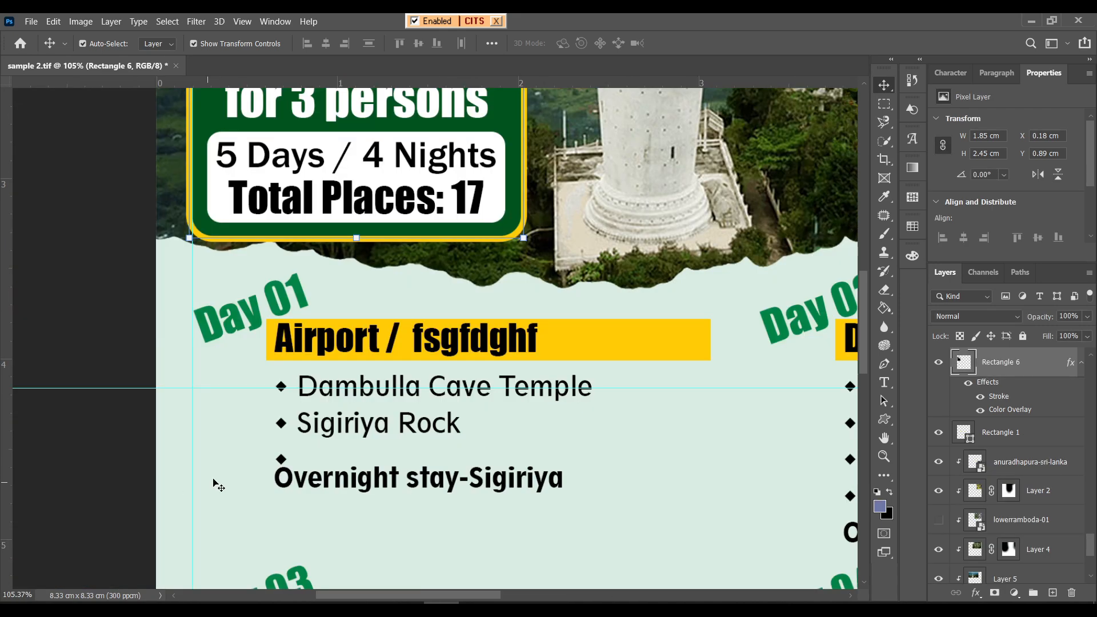
{"action": "key", "text": "ctrl+0"}
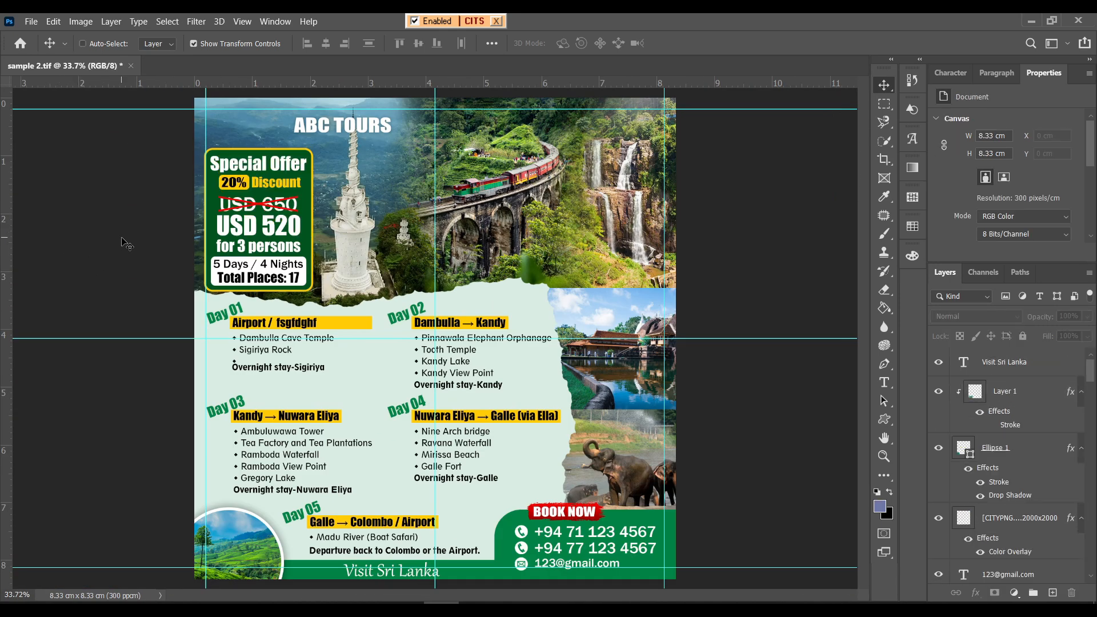
Step: Step back and forth through the Day 01 heading and list edits with undo and redo
{"action": "scroll", "coordinate": [224, 344], "scroll_direction": "up", "scroll_amount": 3}
{"action": "key", "text": "ctrl"}
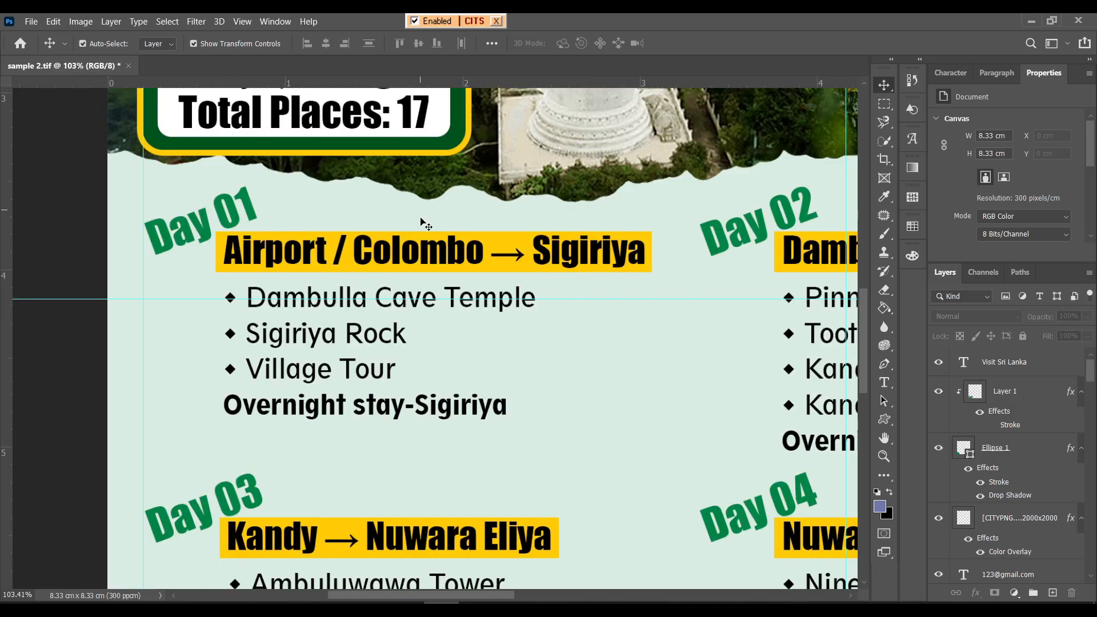
{"action": "scroll", "coordinate": [487, 334], "scroll_direction": "down", "scroll_amount": 1}
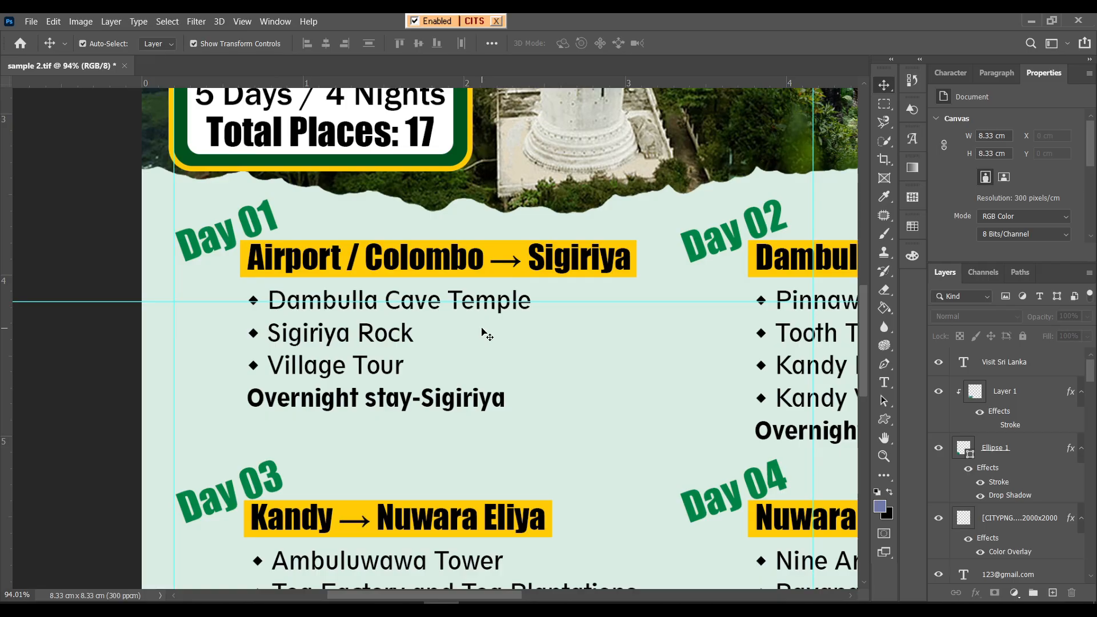
{"action": "key", "text": "ctrl"}
{"action": "key", "text": "ctrl+z"}
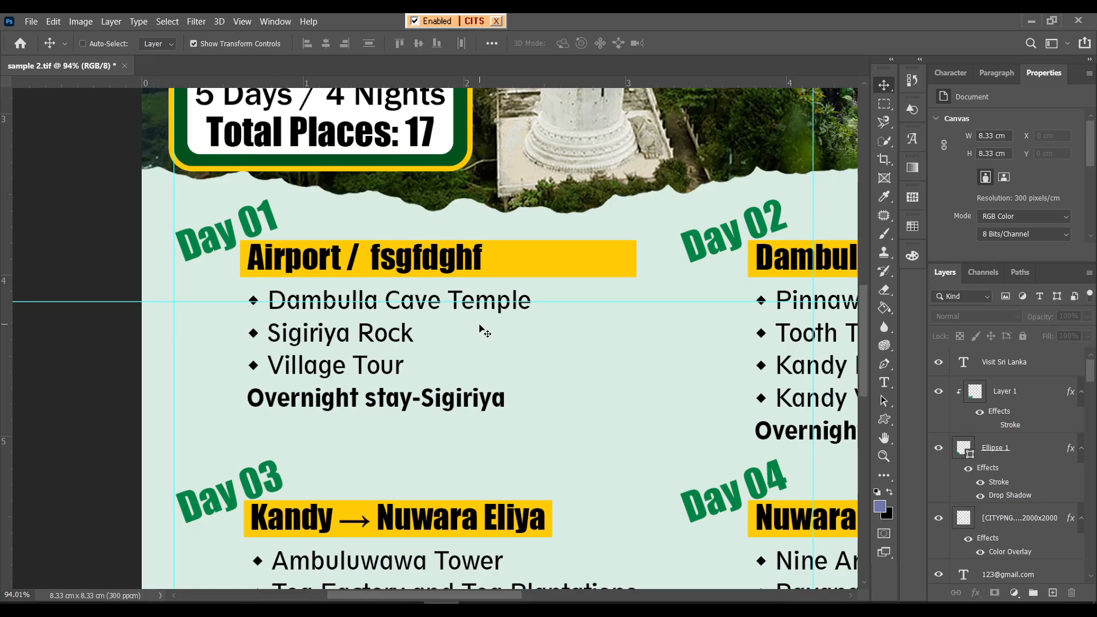
{"action": "key", "text": "ctrl+z"}
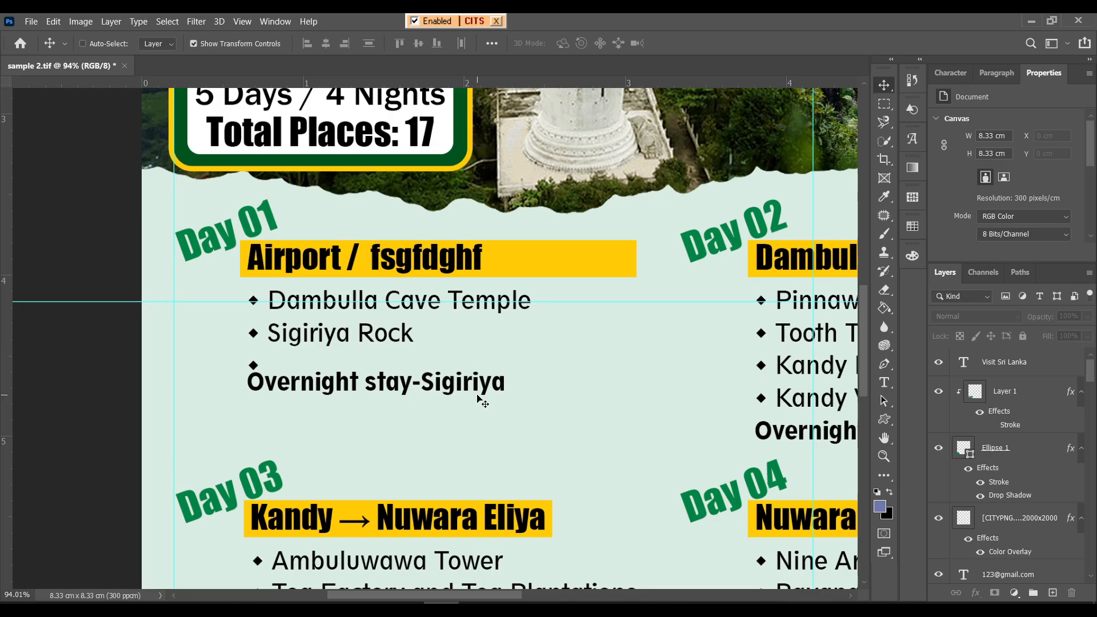
{"action": "key", "text": "ctrl+shift+z"}
{"action": "key", "text": "ctrl+shift+z"}
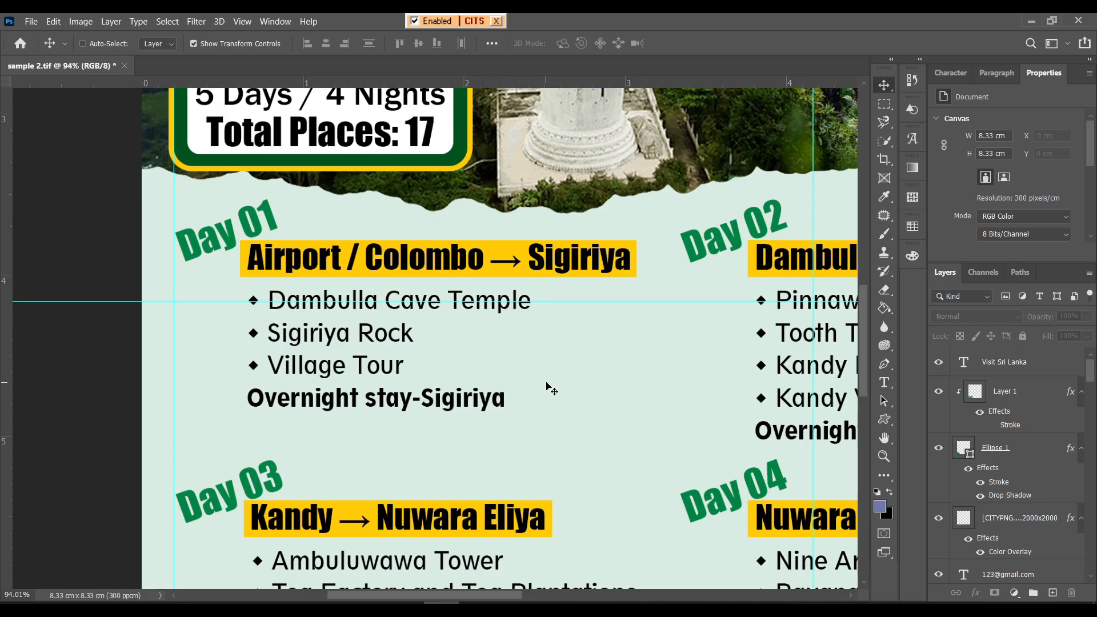
{"action": "key", "text": "ctrl+z"}
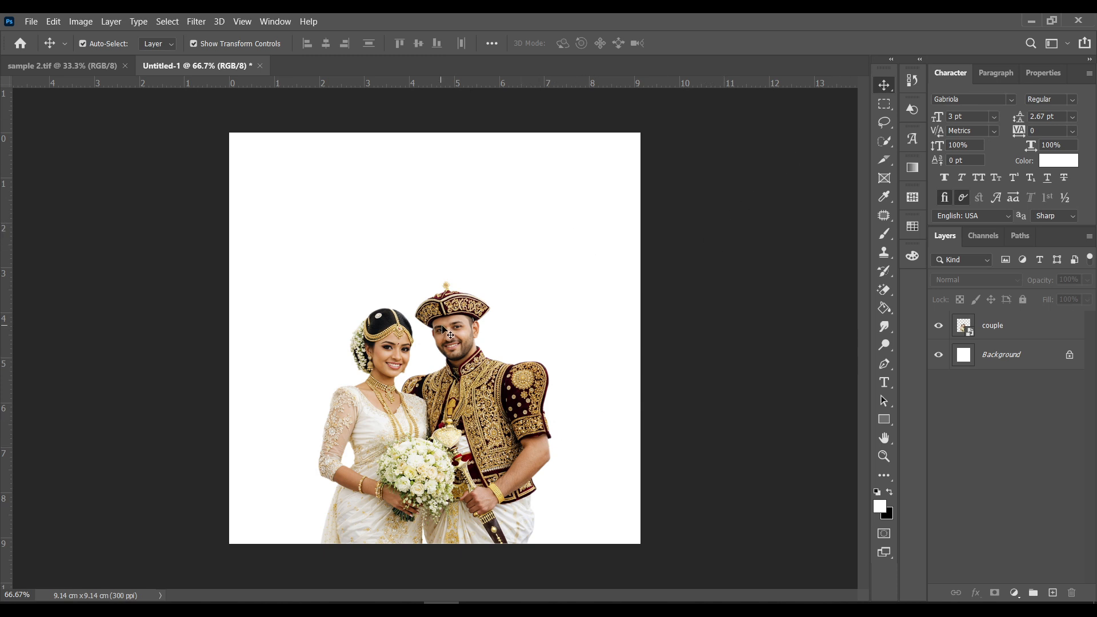
Step: Enlarge the couple image with Free Transform and place it near the center of the canvas
{"action": "left_click_drag", "start_coordinate": [463, 325], "coordinate": [432, 282]}
{"action": "key", "text": "ctrl+t"}
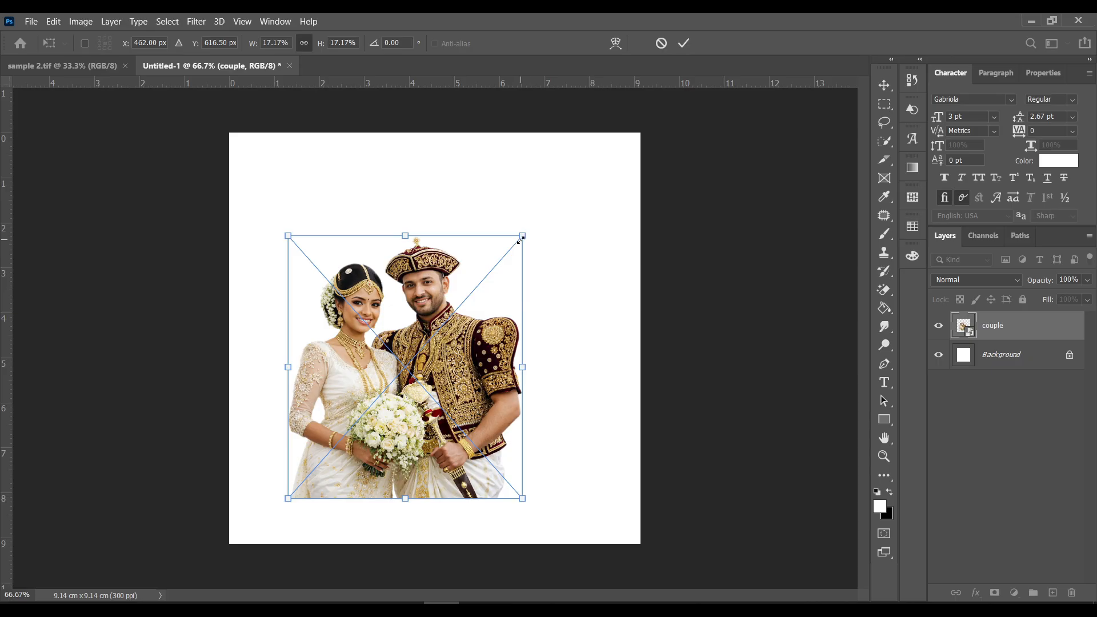
{"action": "left_click_drag", "start_coordinate": [521, 240], "coordinate": [561, 236]}
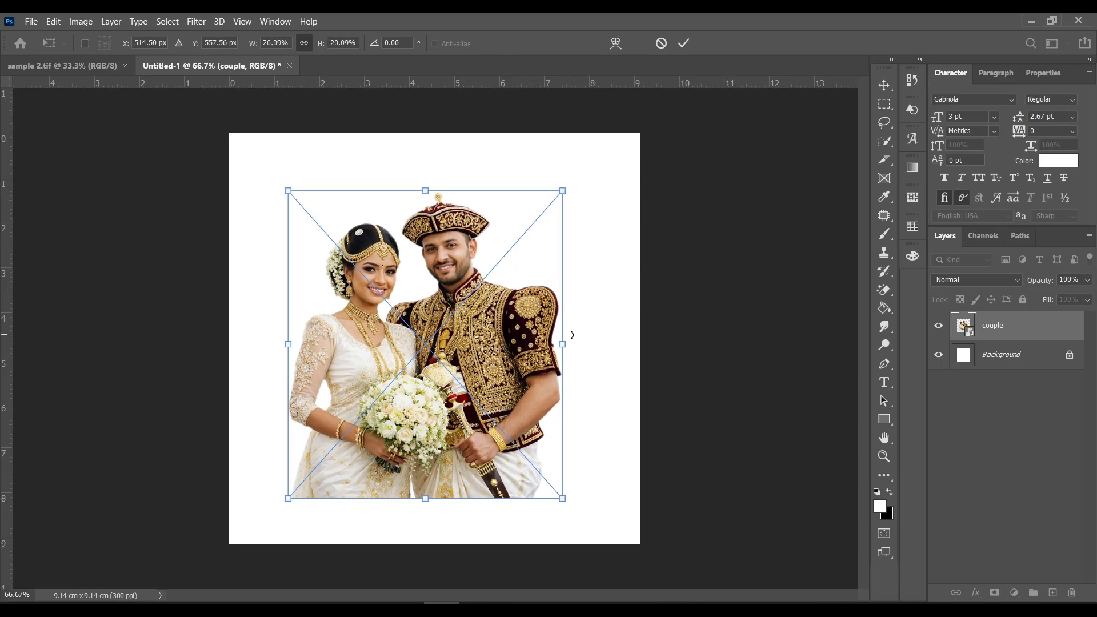
{"action": "left_click_drag", "start_coordinate": [563, 345], "coordinate": [534, 345]}
{"action": "left_click_drag", "start_coordinate": [458, 326], "coordinate": [482, 322]}
{"action": "key", "text": "Return"}
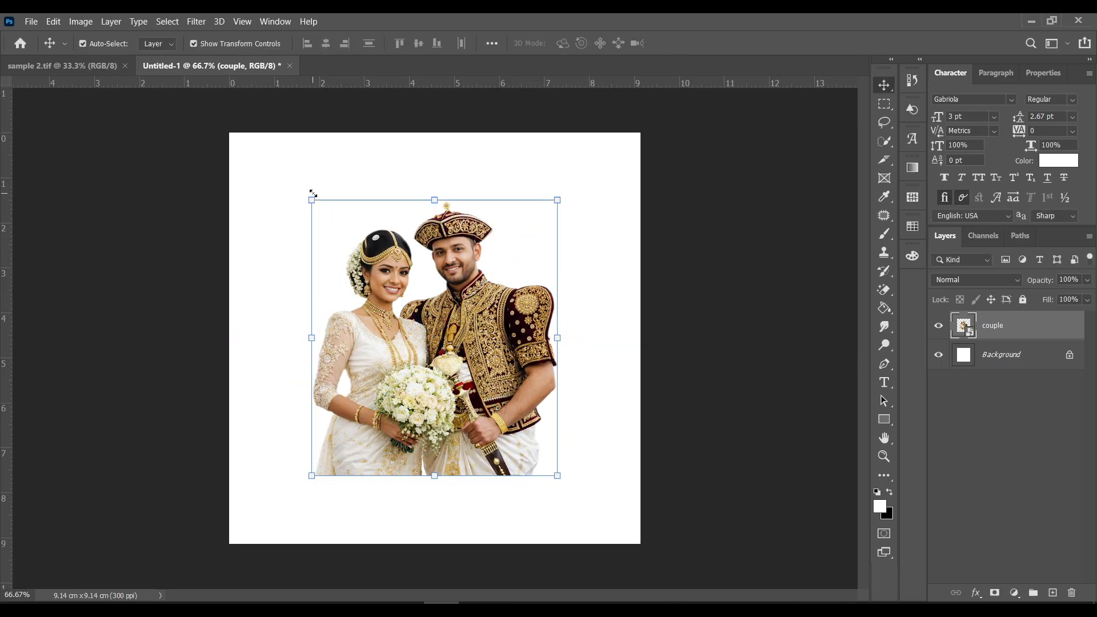
Step: Select and deselect the couple image on the canvas with Auto-Select on
{"action": "left_click", "coordinate": [312, 195]}
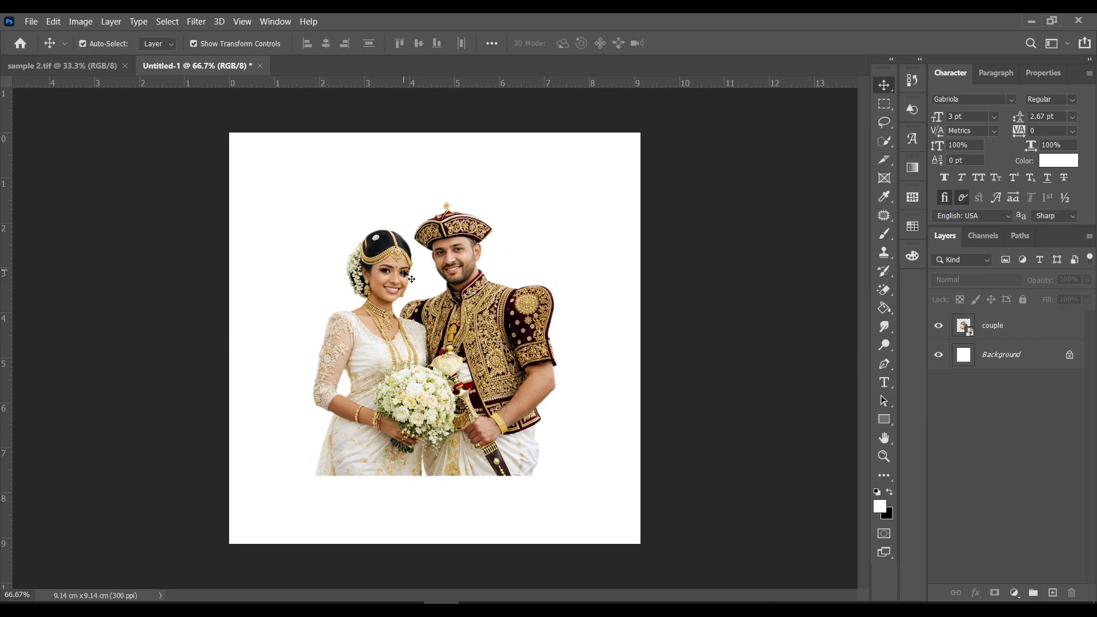
{"action": "left_click", "coordinate": [404, 273]}
{"action": "left_click", "coordinate": [240, 167]}
{"action": "left_click", "coordinate": [460, 314]}
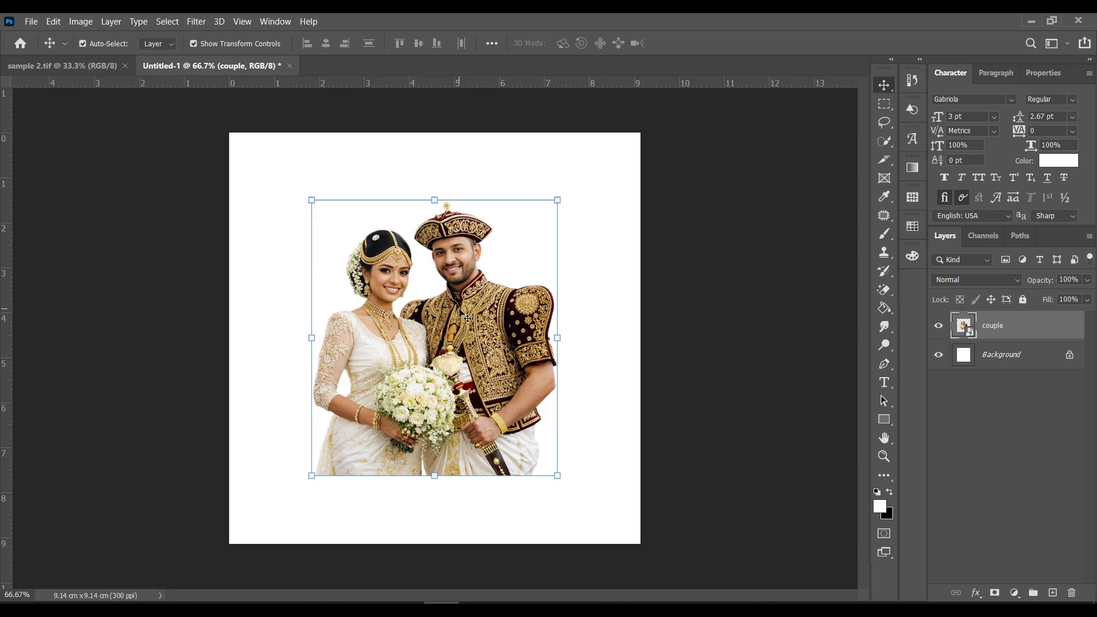
{"action": "left_click", "coordinate": [226, 193]}
Step: Try to move the couple image with Auto-Select off and no layer selected, and select its layer in the layer list
{"action": "left_click", "coordinate": [392, 299]}
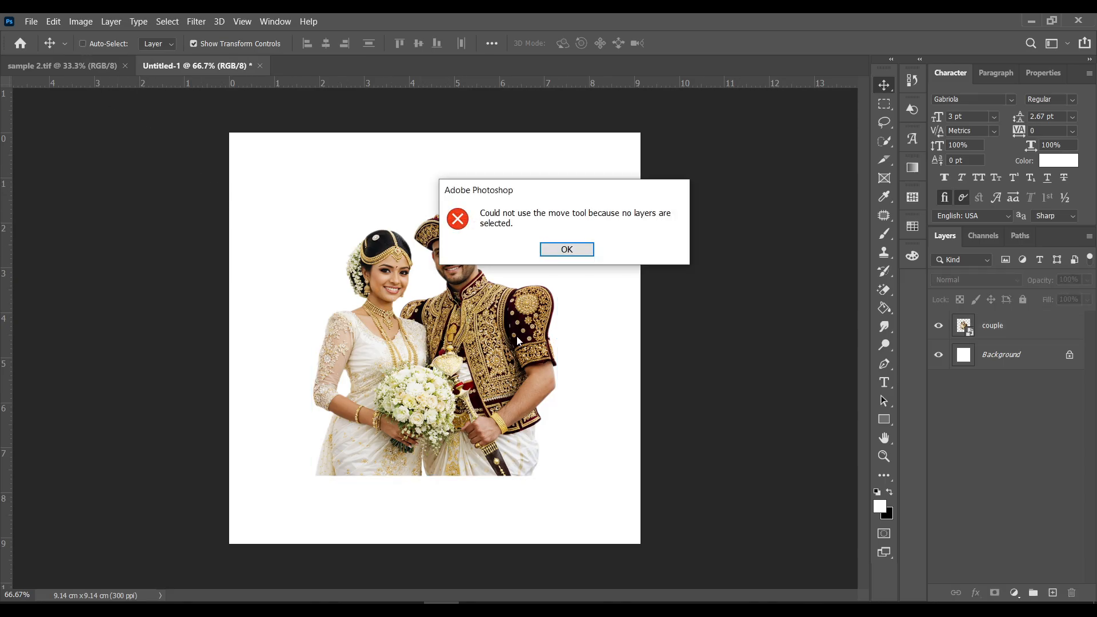
{"action": "left_click", "coordinate": [565, 250]}
{"action": "left_click", "coordinate": [638, 350]}
{"action": "left_click", "coordinate": [567, 252]}
{"action": "left_click", "coordinate": [1016, 335]}
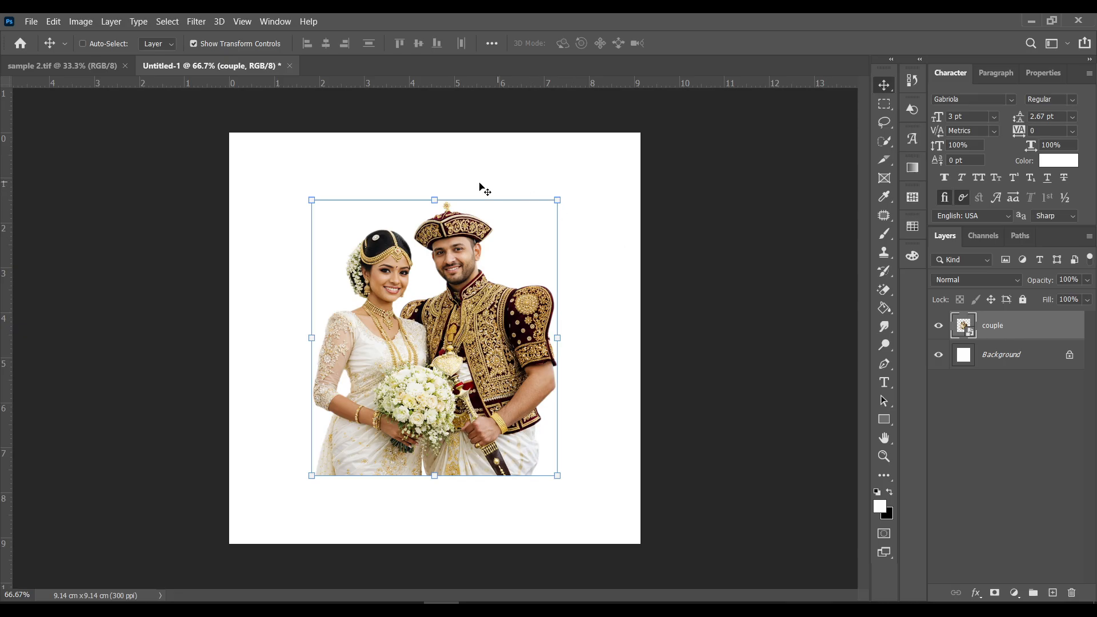
{"action": "left_click", "coordinate": [424, 200]}
{"action": "left_click", "coordinate": [627, 232]}
{"action": "left_click", "coordinate": [994, 549]}
{"action": "left_click", "coordinate": [984, 335]}
Step: Turn Auto-Select back on and select the couple image directly on the canvas
{"action": "left_click", "coordinate": [110, 46]}
{"action": "left_click", "coordinate": [715, 348]}
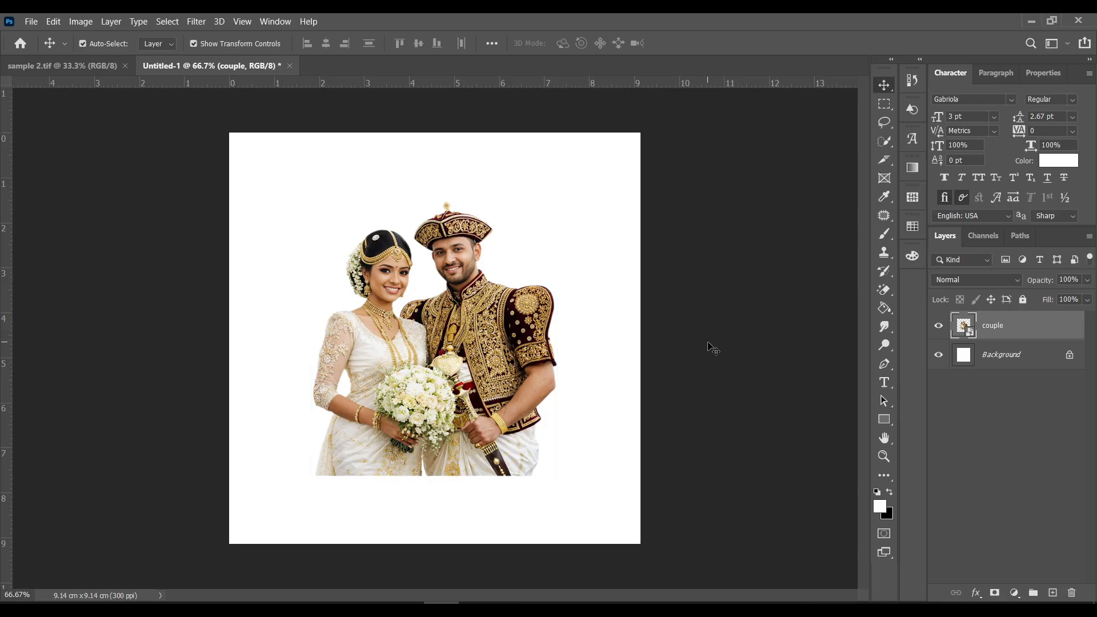
{"action": "left_click", "coordinate": [444, 344]}
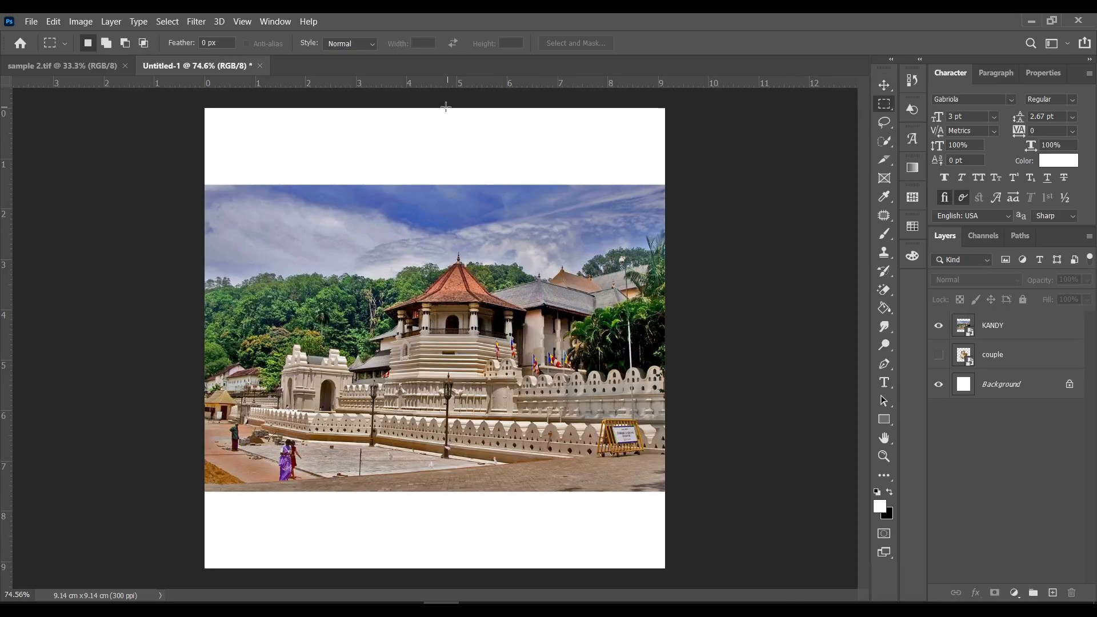
Step: Move the KANDY image up so only a narrow white strip remains above it
{"action": "scroll", "coordinate": [360, 118], "scroll_direction": "up", "scroll_amount": 2}
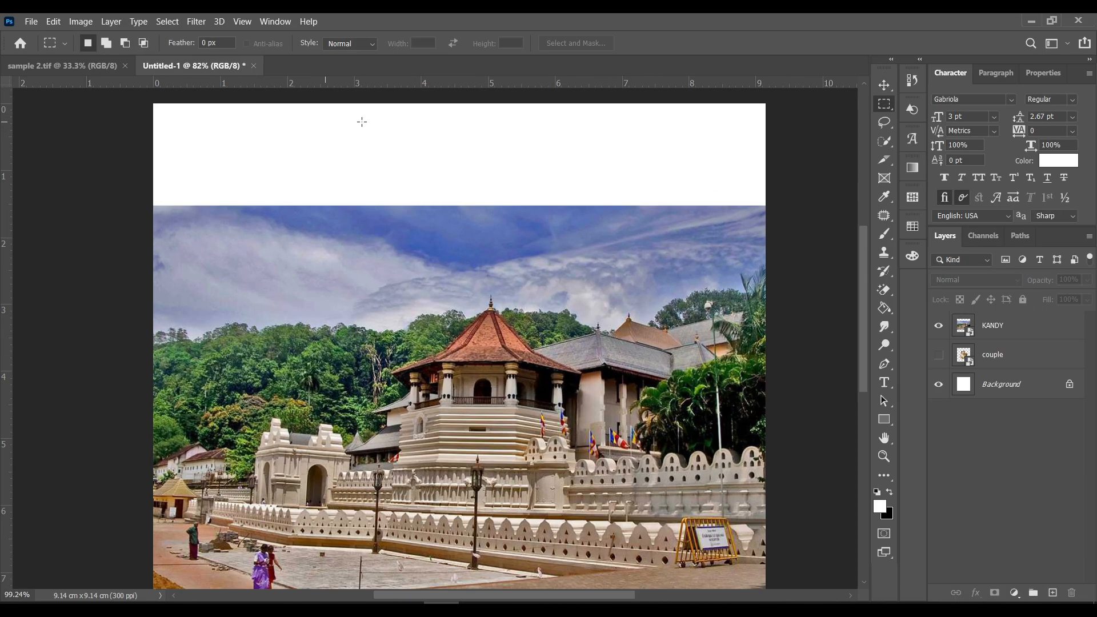
{"action": "key", "text": "v"}
{"action": "left_click", "coordinate": [433, 308]}
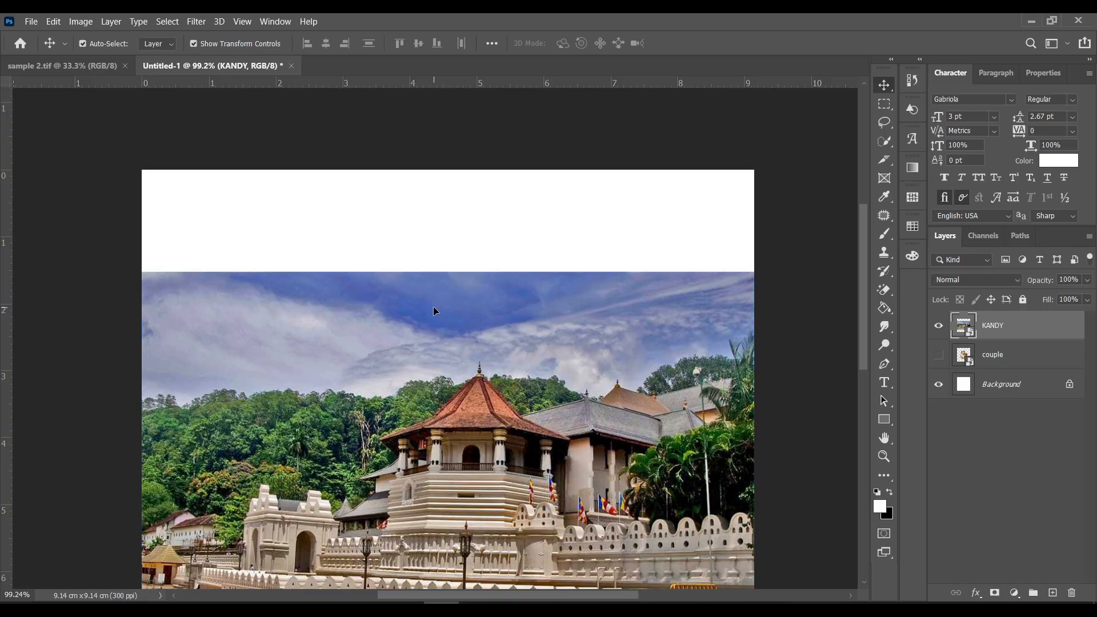
{"action": "left_click_drag", "start_coordinate": [432, 307], "coordinate": [442, 236]}
Step: Select the white strip above the temple photo with the Rectangular Marquee tool and rasterize the KANDY layer
{"action": "key", "text": "m"}
{"action": "left_click_drag", "start_coordinate": [142, 170], "coordinate": [784, 201]}
{"action": "right_click", "coordinate": [1022, 325]}
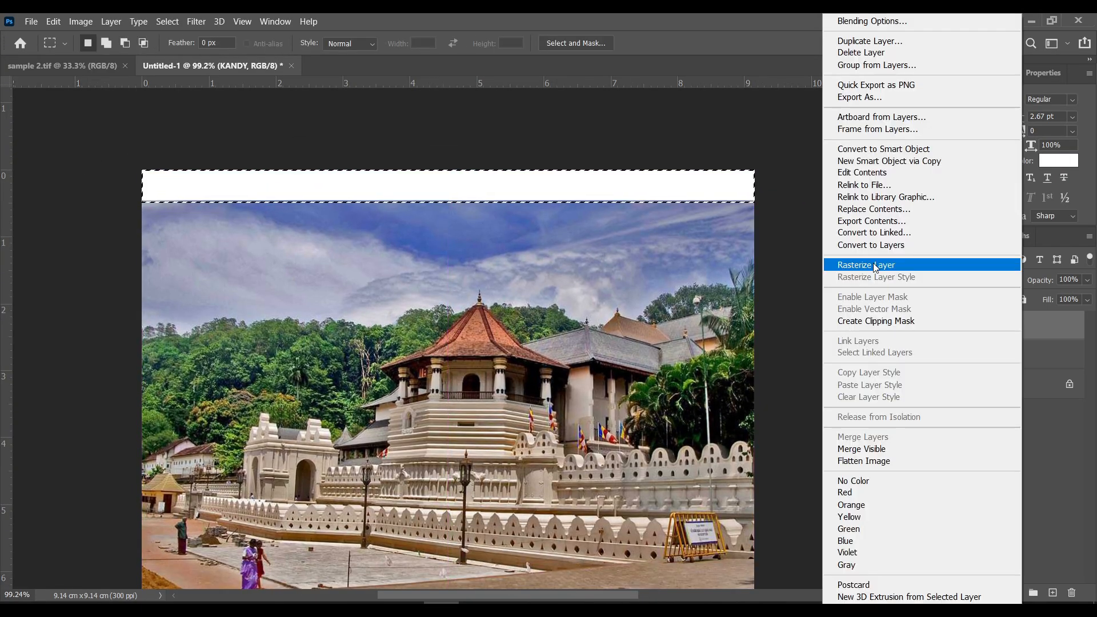
{"action": "left_click", "coordinate": [871, 263]}
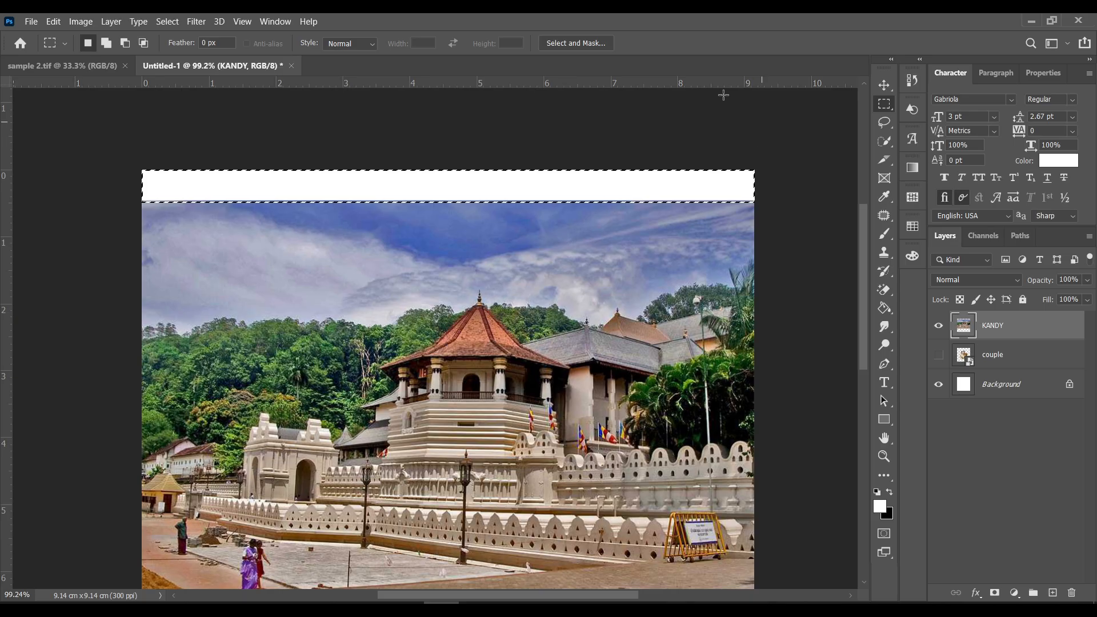
Step: Fill the selected white strip on the KANDY layer with sky that continues the photo
{"action": "right_click", "coordinate": [462, 190]}
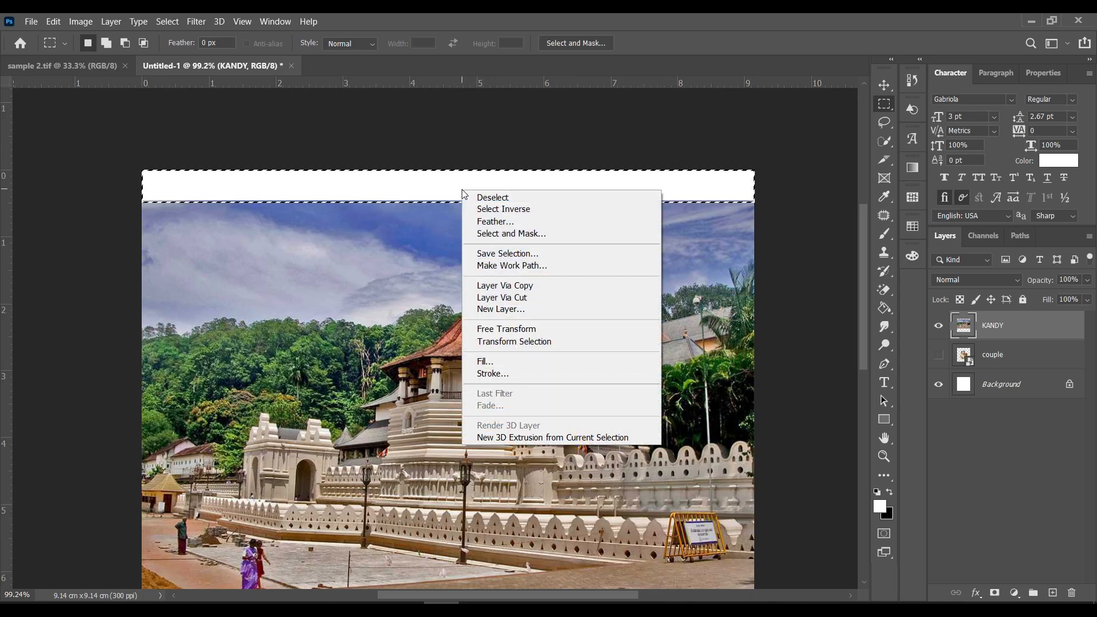
{"action": "left_click", "coordinate": [550, 361]}
{"action": "key", "text": "Return"}
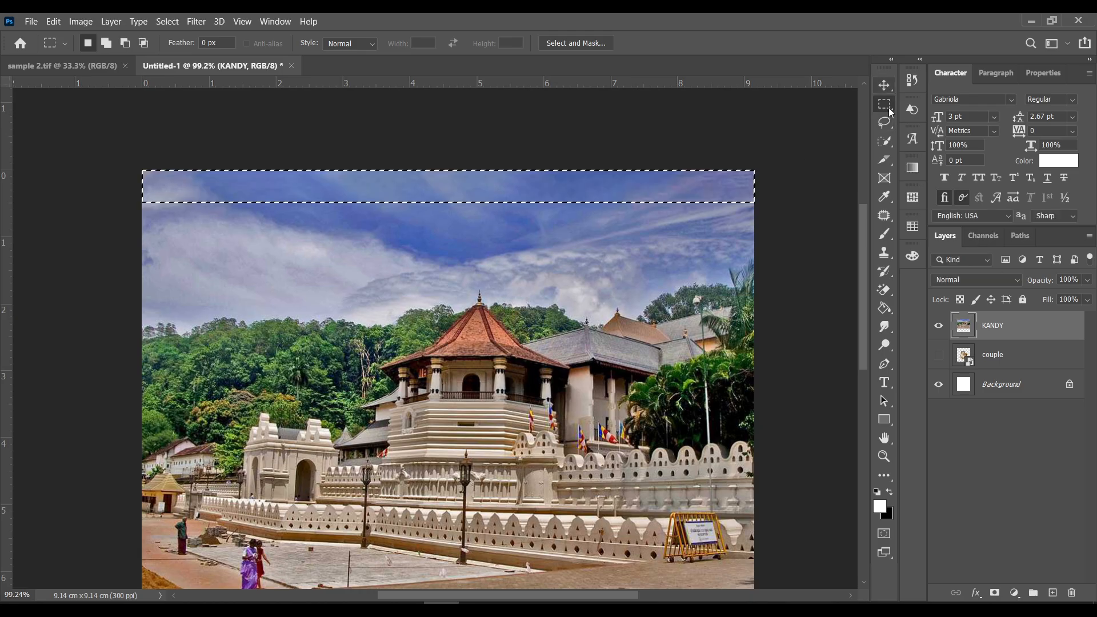
Step: Deselect the filled sky strip, switch to the Move tool and select the KANDY image directly on the canvas
{"action": "key", "text": "ctrl+d"}
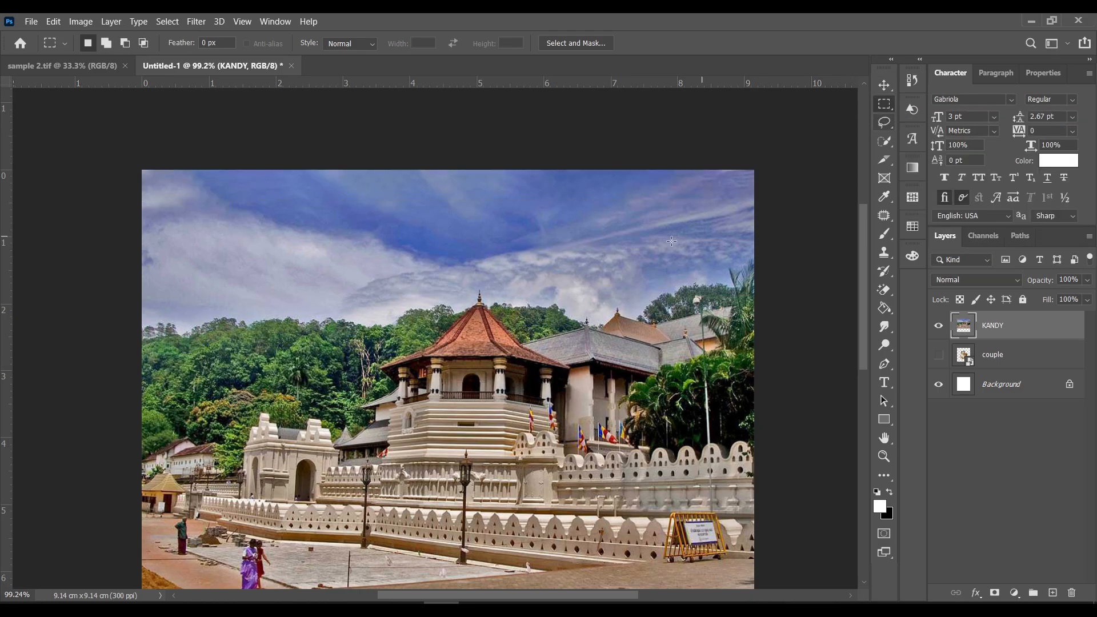
{"action": "key", "text": "v"}
{"action": "left_click", "coordinate": [796, 215]}
{"action": "left_click_drag", "start_coordinate": [571, 377], "coordinate": [584, 223]}
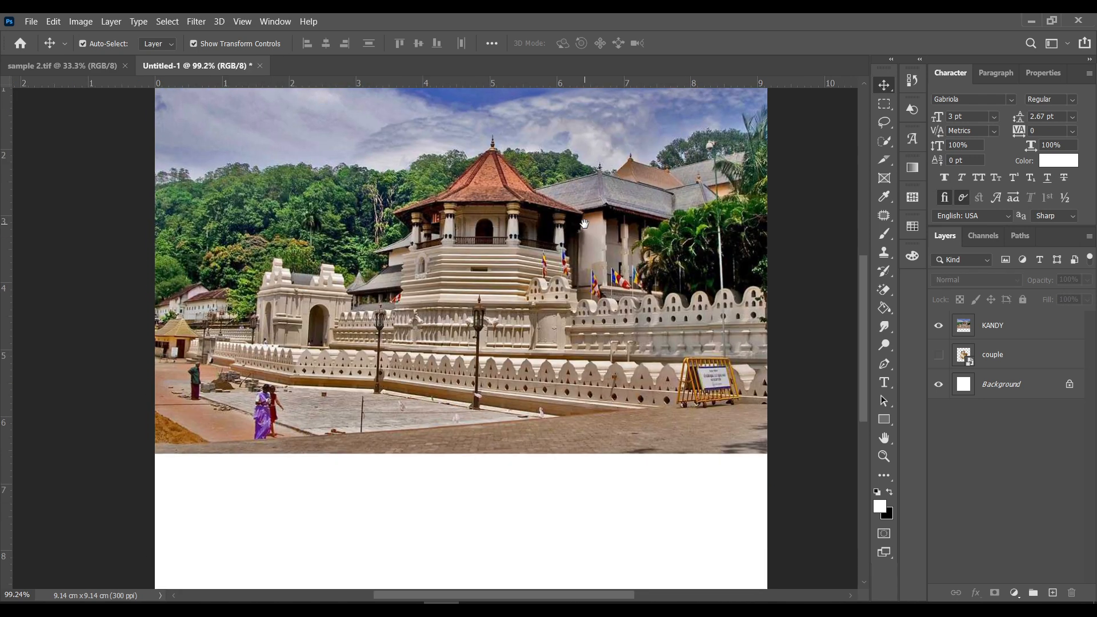
{"action": "scroll", "coordinate": [518, 260], "scroll_direction": "down", "scroll_amount": 2}
{"action": "left_click", "coordinate": [518, 260]}
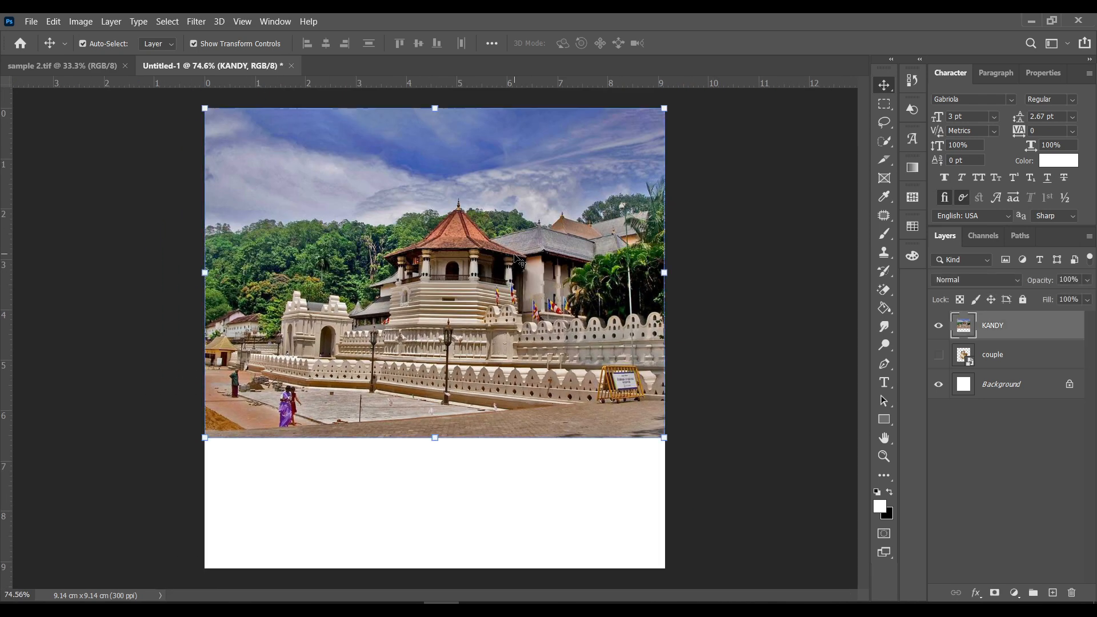
{"action": "left_click", "coordinate": [739, 300]}
{"action": "left_click", "coordinate": [660, 323]}
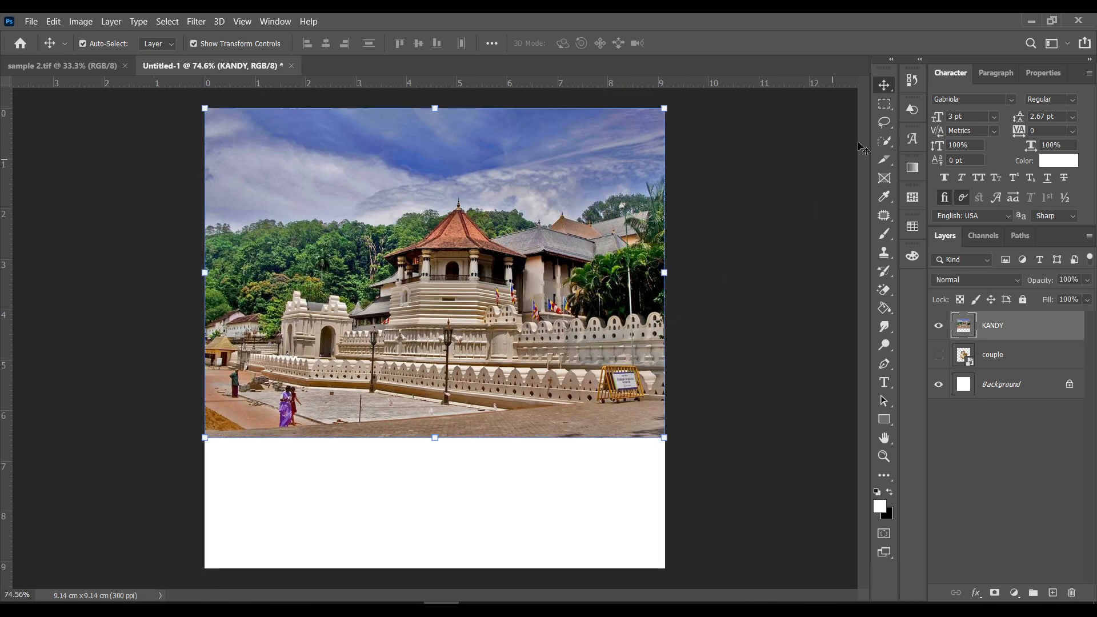
Step: Outline the two women in the courtyard freehand with the Lasso tool and clear the selection again
{"action": "left_click", "coordinate": [884, 106]}
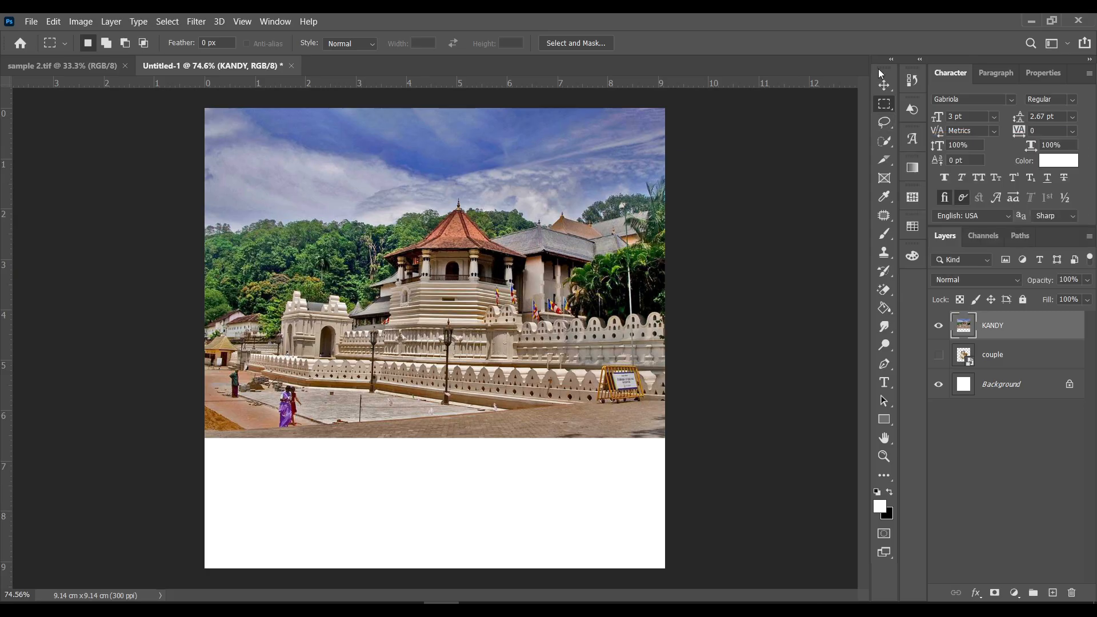
{"action": "left_click", "coordinate": [884, 85]}
{"action": "left_click", "coordinate": [884, 122]}
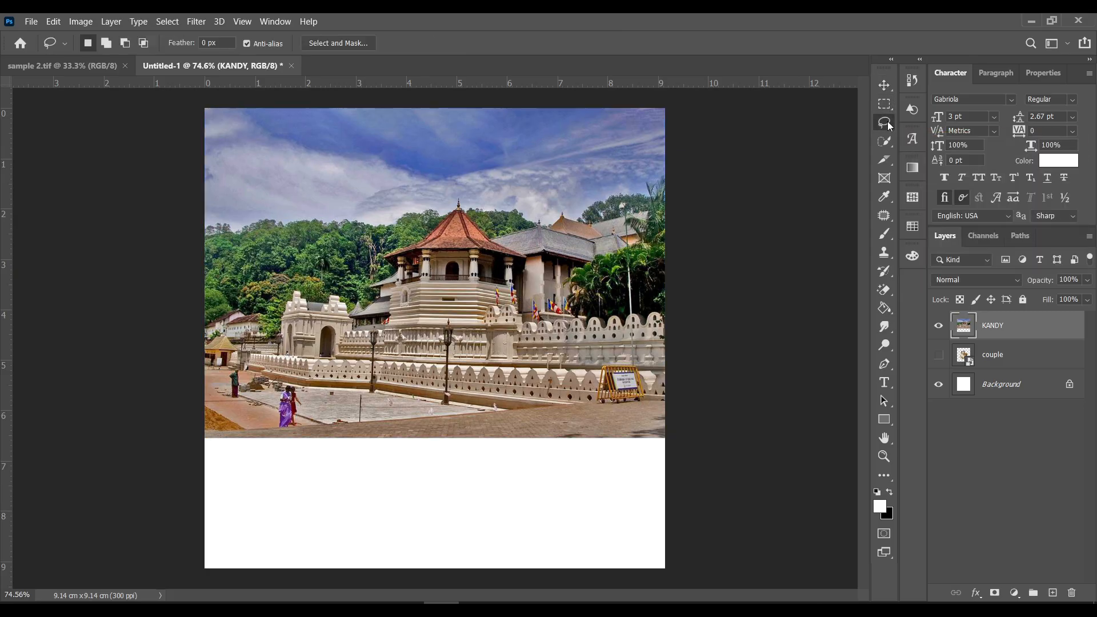
{"action": "scroll", "coordinate": [359, 402], "scroll_direction": "up", "scroll_amount": 3}
{"action": "scroll", "coordinate": [359, 403], "scroll_direction": "up", "scroll_amount": 5}
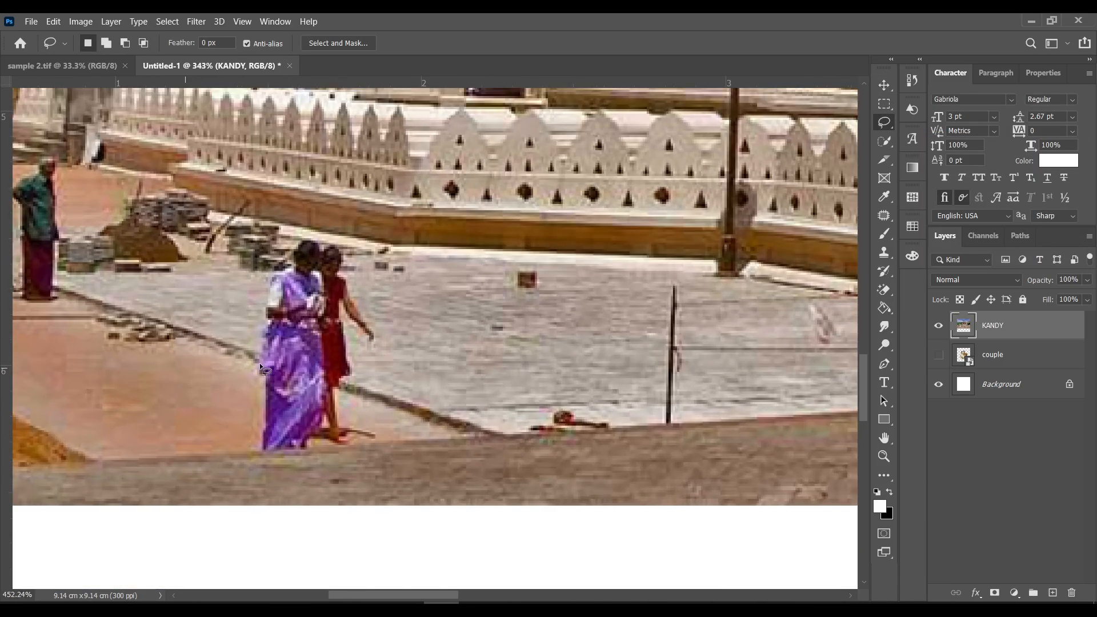
{"action": "scroll", "coordinate": [261, 369], "scroll_direction": "up", "scroll_amount": 1}
{"action": "mouse_move", "coordinate": [271, 308]}
{"action": "left_mouse_down"}
{"action": "mouse_move", "coordinate": [285, 224]}
{"action": "mouse_move", "coordinate": [324, 174]}
{"action": "mouse_move", "coordinate": [396, 235]}
{"action": "mouse_move", "coordinate": [445, 320]}
{"action": "mouse_move", "coordinate": [417, 448]}
{"action": "mouse_move", "coordinate": [342, 517]}
{"action": "mouse_move", "coordinate": [246, 510]}
{"action": "mouse_move", "coordinate": [271, 306]}
{"action": "left_mouse_up"}
{"action": "scroll", "coordinate": [268, 232], "scroll_direction": "down", "scroll_amount": 2}
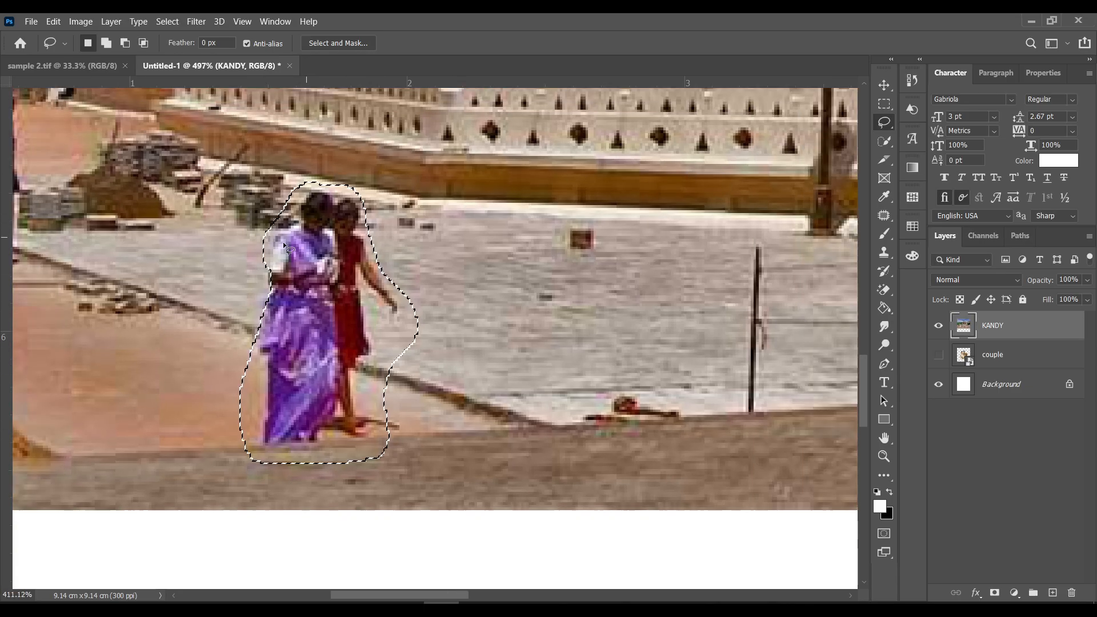
{"action": "mouse_move", "coordinate": [452, 255]}
{"action": "left_mouse_down"}
{"action": "mouse_move", "coordinate": [517, 388]}
{"action": "mouse_move", "coordinate": [457, 257]}
{"action": "left_mouse_up"}
{"action": "mouse_move", "coordinate": [471, 374]}
{"action": "left_mouse_down"}
{"action": "mouse_move", "coordinate": [454, 423]}
{"action": "mouse_move", "coordinate": [472, 374]}
{"action": "left_mouse_up"}
{"action": "left_click", "coordinate": [509, 373]}
Step: Draw a Polygonal Lasso selection across the paving and stone piles beside the standing man, then deselect it
{"action": "key", "text": "shift+l"}
{"action": "scroll", "coordinate": [308, 252], "scroll_direction": "down", "scroll_amount": 3}
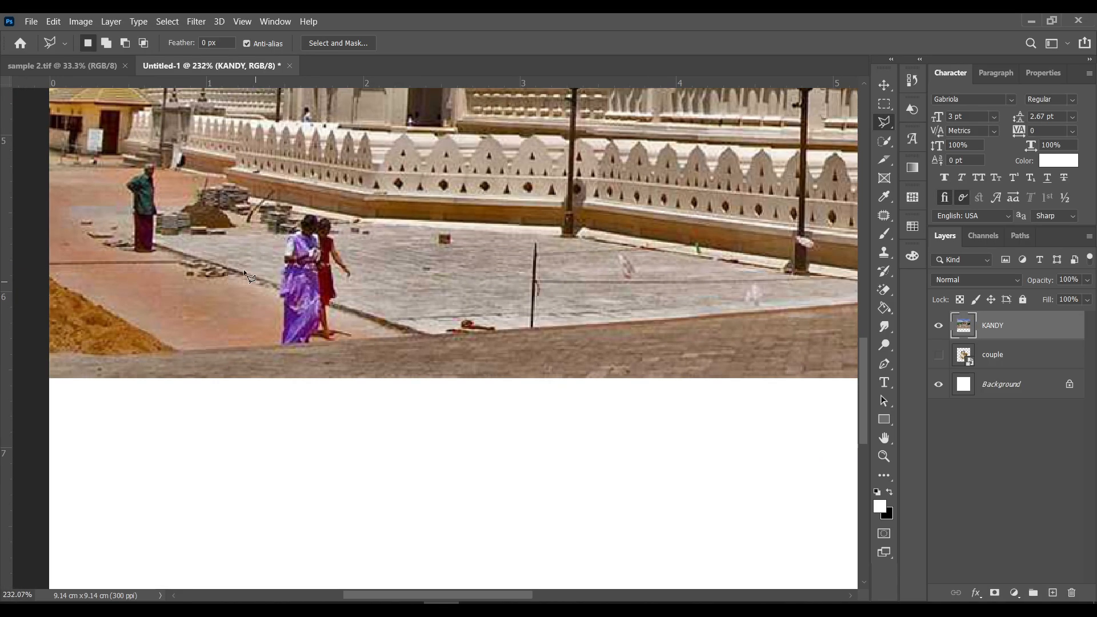
{"action": "scroll", "coordinate": [205, 269], "scroll_direction": "up", "scroll_amount": 3}
{"action": "left_click_drag", "start_coordinate": [144, 245], "coordinate": [386, 320]}
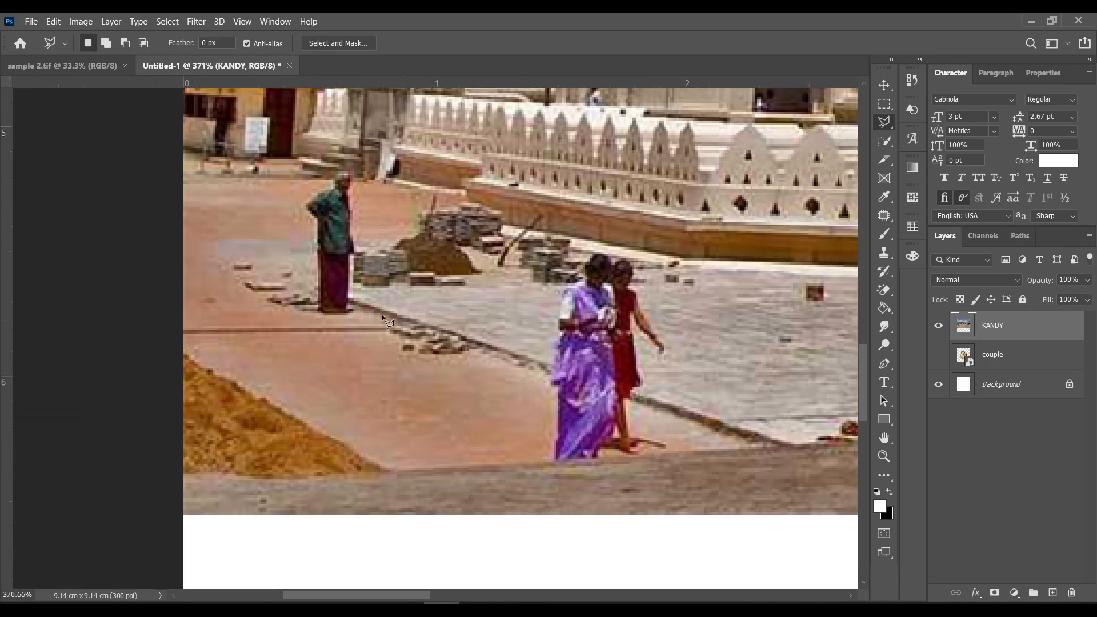
{"action": "left_click", "coordinate": [351, 301]}
{"action": "left_click", "coordinate": [552, 369]}
{"action": "left_click", "coordinate": [524, 263]}
{"action": "left_click", "coordinate": [437, 268]}
{"action": "left_click", "coordinate": [370, 296]}
{"action": "left_click", "coordinate": [363, 277]}
{"action": "left_click", "coordinate": [417, 180]}
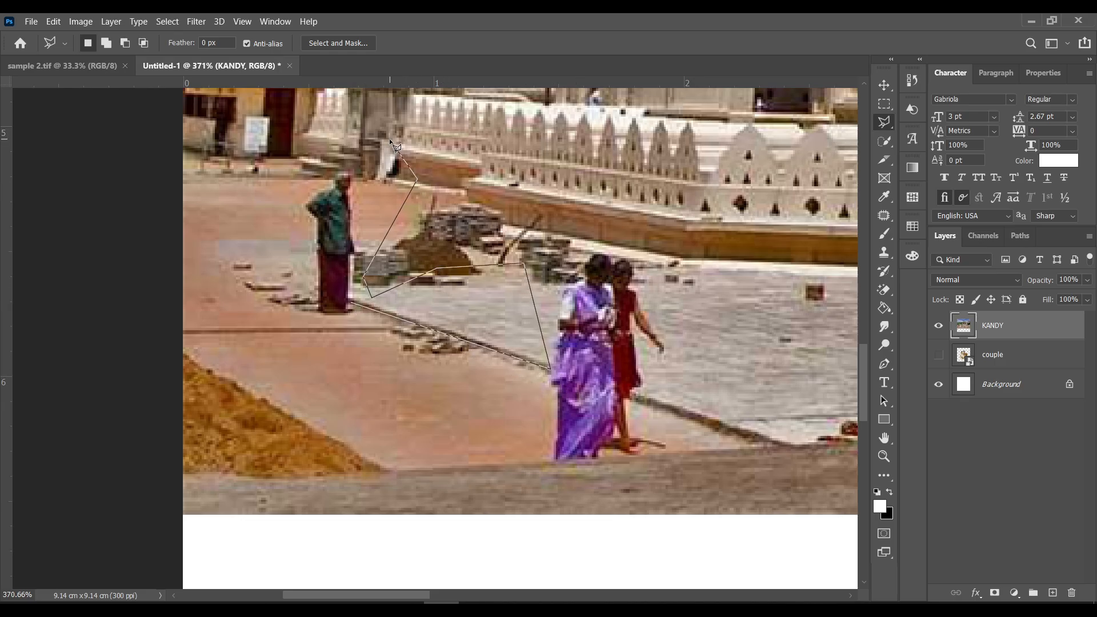
{"action": "left_click", "coordinate": [365, 161]}
{"action": "left_click", "coordinate": [352, 302]}
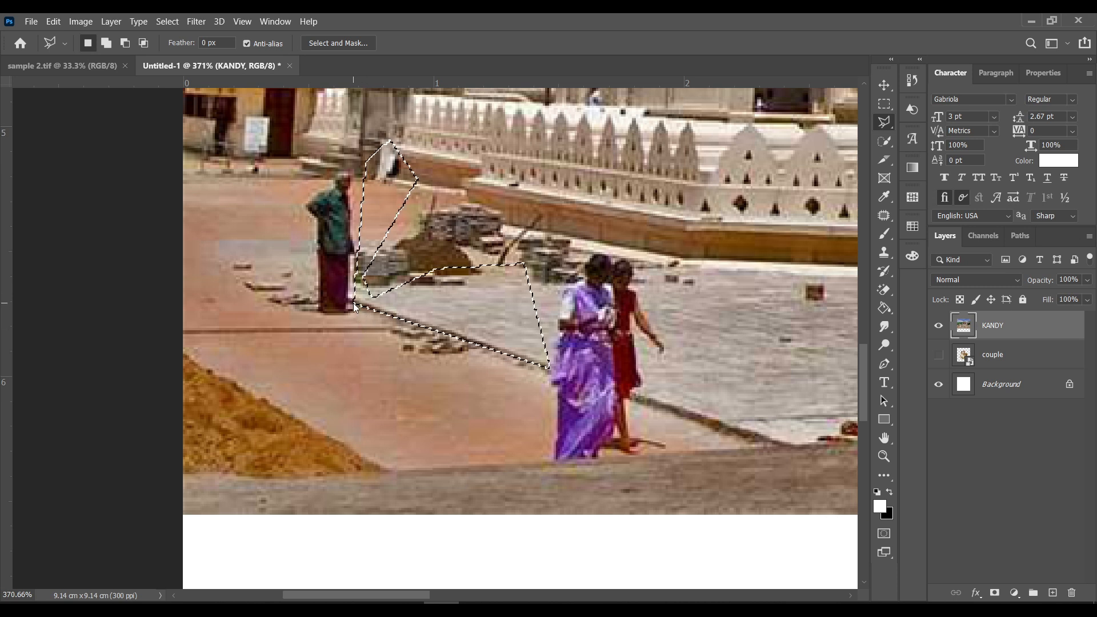
{"action": "key", "text": "ctrl+d"}
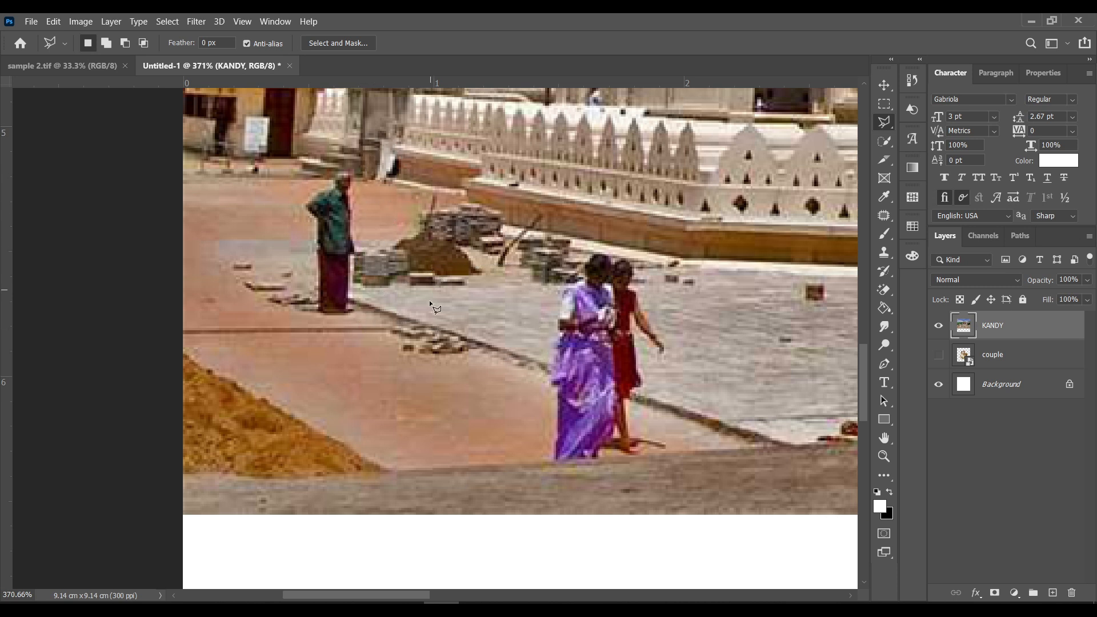
Step: Enclose the pile of stones and sand in a second straight-edged Polygonal Lasso selection and deselect it
{"action": "left_click", "coordinate": [518, 348]}
{"action": "left_click", "coordinate": [535, 197]}
{"action": "left_click", "coordinate": [482, 171]}
{"action": "left_click", "coordinate": [402, 228]}
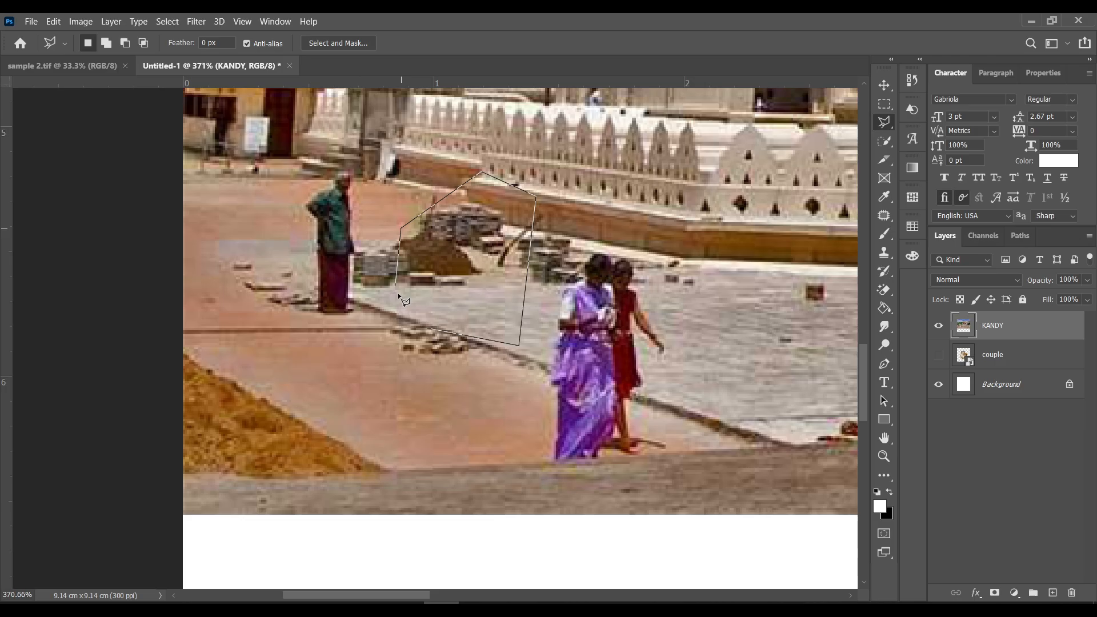
{"action": "double_click", "coordinate": [431, 312]}
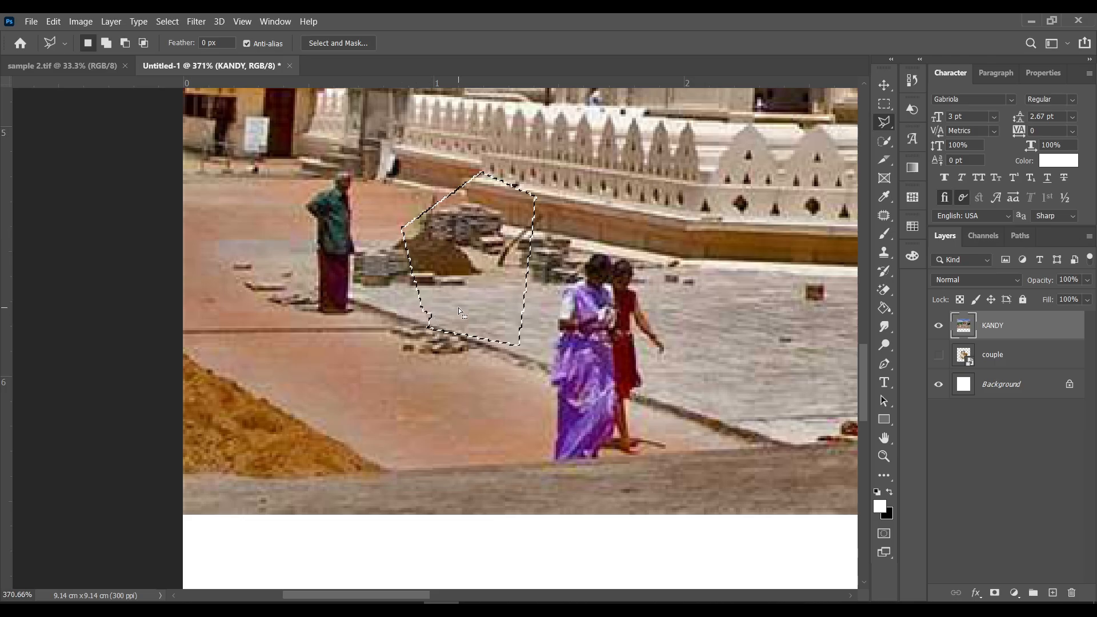
{"action": "key", "text": "ctrl+d"}
Step: Start tracing the outline of the two women with the Magnetic Lasso tool and cancel the trace
{"action": "key", "text": "shift+l"}
{"action": "scroll", "coordinate": [553, 371], "scroll_direction": "up", "scroll_amount": 1}
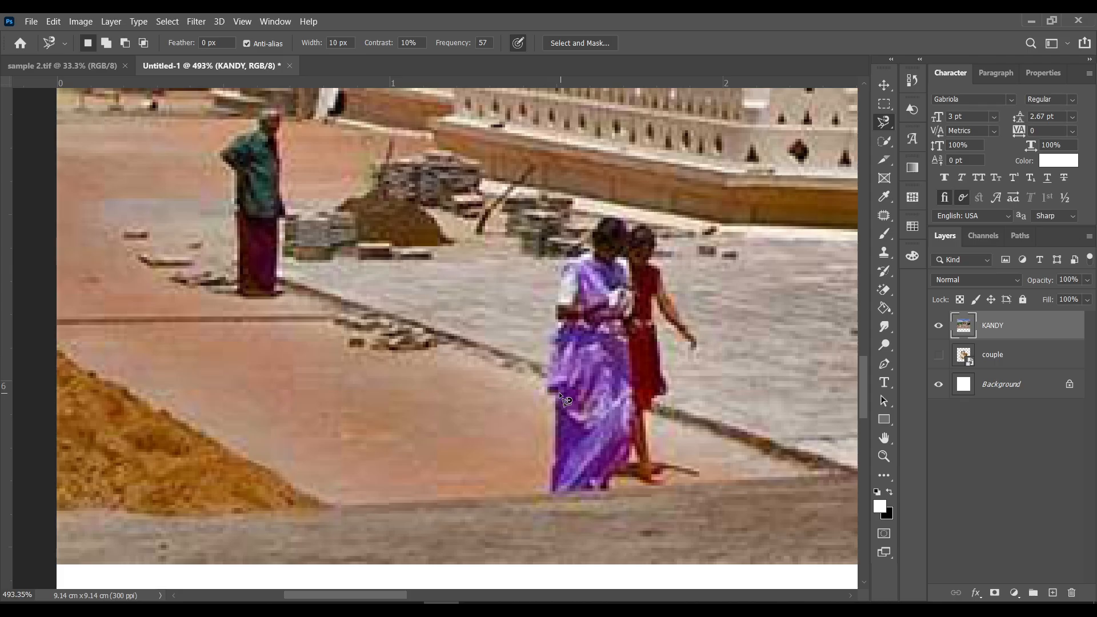
{"action": "left_click", "coordinate": [550, 390]}
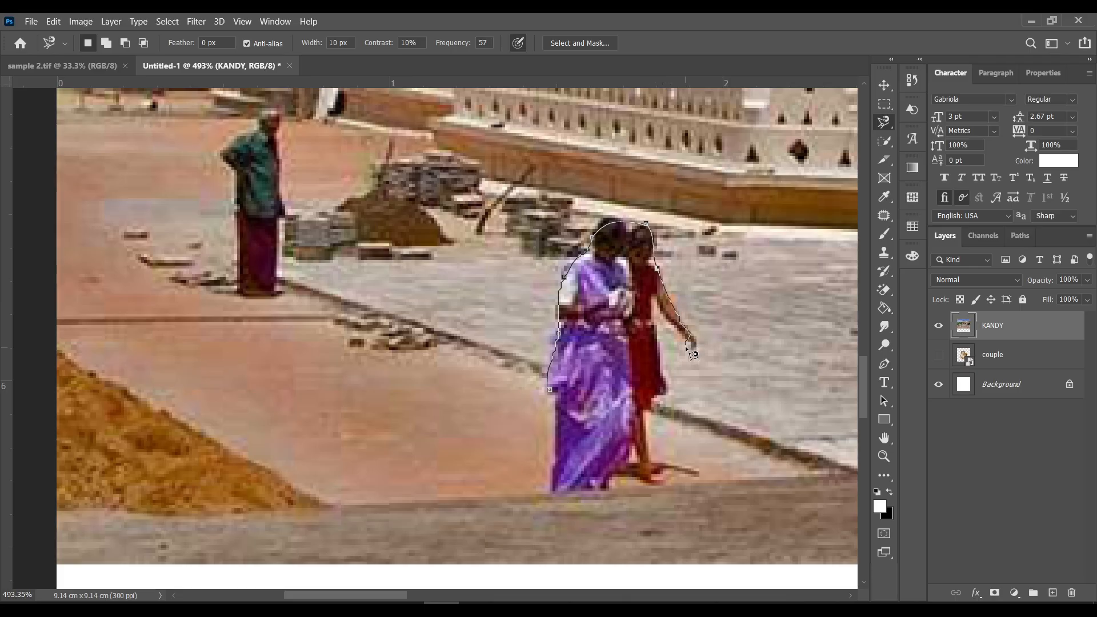
{"action": "key", "text": "Escape"}
Step: Paint a Quick Selection over the red roof of the temple tower, then deselect it
{"action": "key", "text": "w"}
{"action": "scroll", "coordinate": [392, 396], "scroll_direction": "down", "scroll_amount": 10}
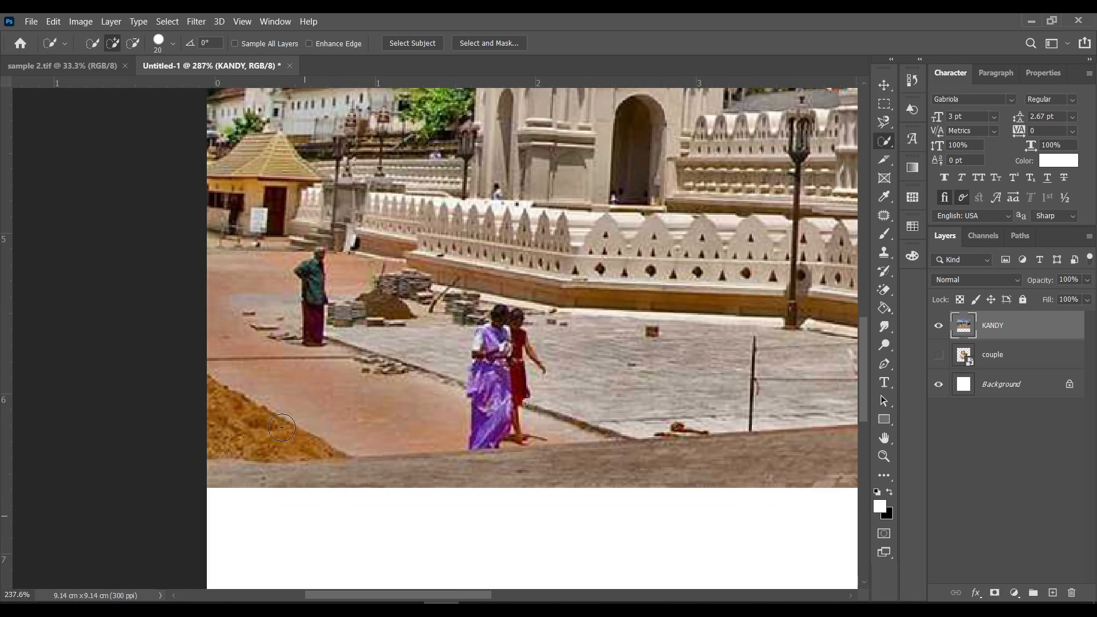
{"action": "scroll", "coordinate": [627, 160], "scroll_direction": "up", "scroll_amount": 6}
{"action": "mouse_move", "coordinate": [503, 268]}
{"action": "left_mouse_down"}
{"action": "mouse_move", "coordinate": [507, 305]}
{"action": "mouse_move", "coordinate": [460, 294]}
{"action": "mouse_move", "coordinate": [585, 364]}
{"action": "left_mouse_up"}
{"action": "key", "text": "ctrl+d"}
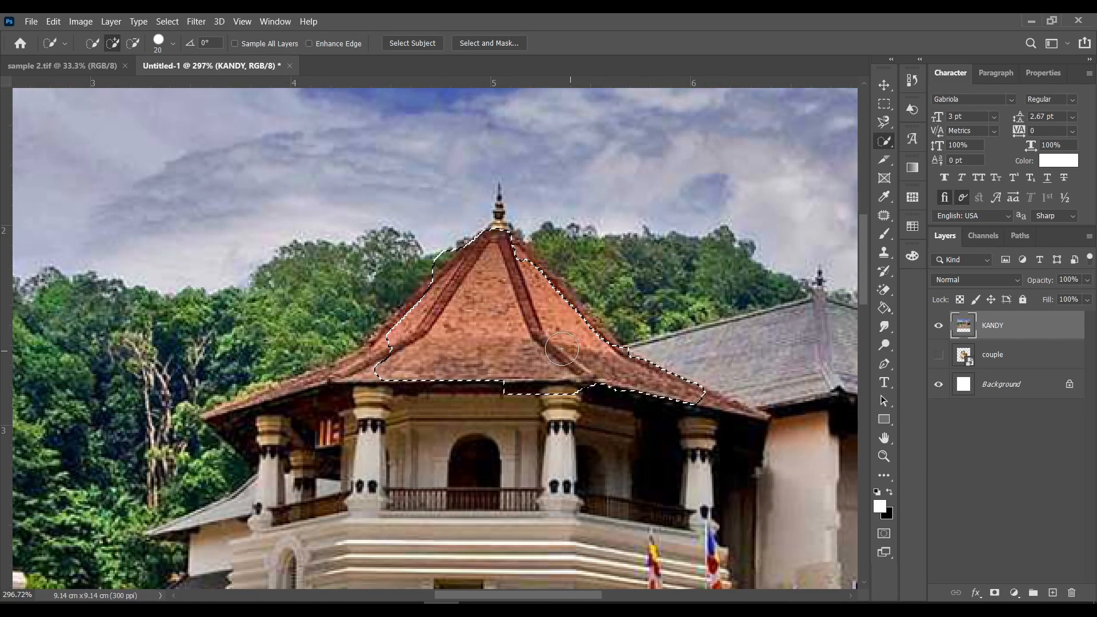
Step: Try a tight crop of about 3.62 × 3.1 cm around part of the temple photo with the Crop tool
{"action": "key", "text": "c"}
{"action": "scroll", "coordinate": [501, 223], "scroll_direction": "down", "scroll_amount": 5}
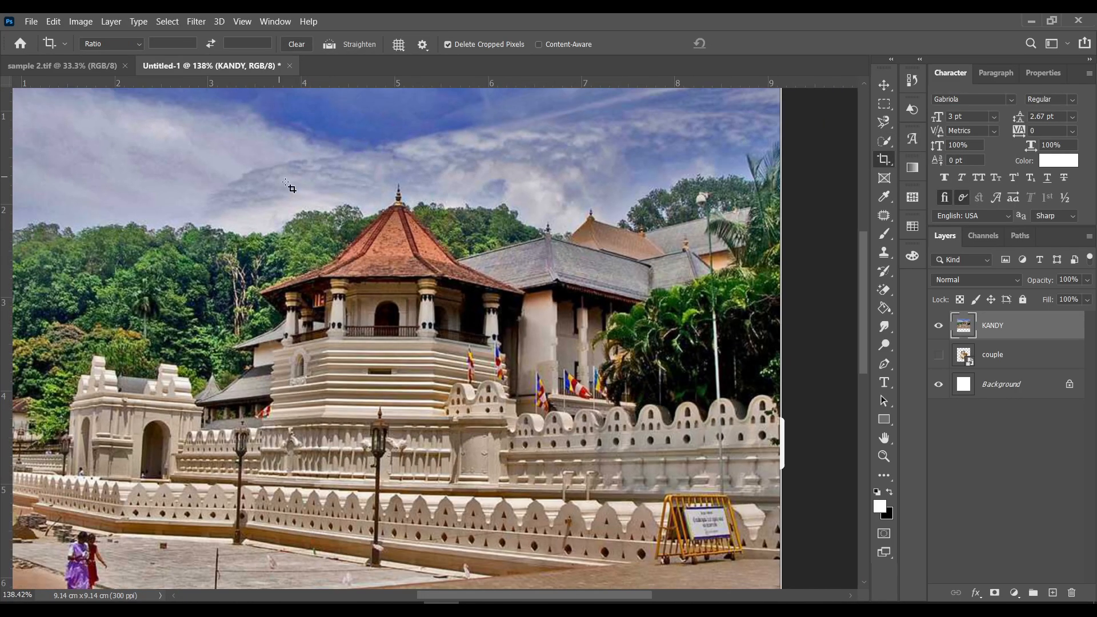
{"action": "left_click_drag", "start_coordinate": [239, 153], "coordinate": [577, 445]}
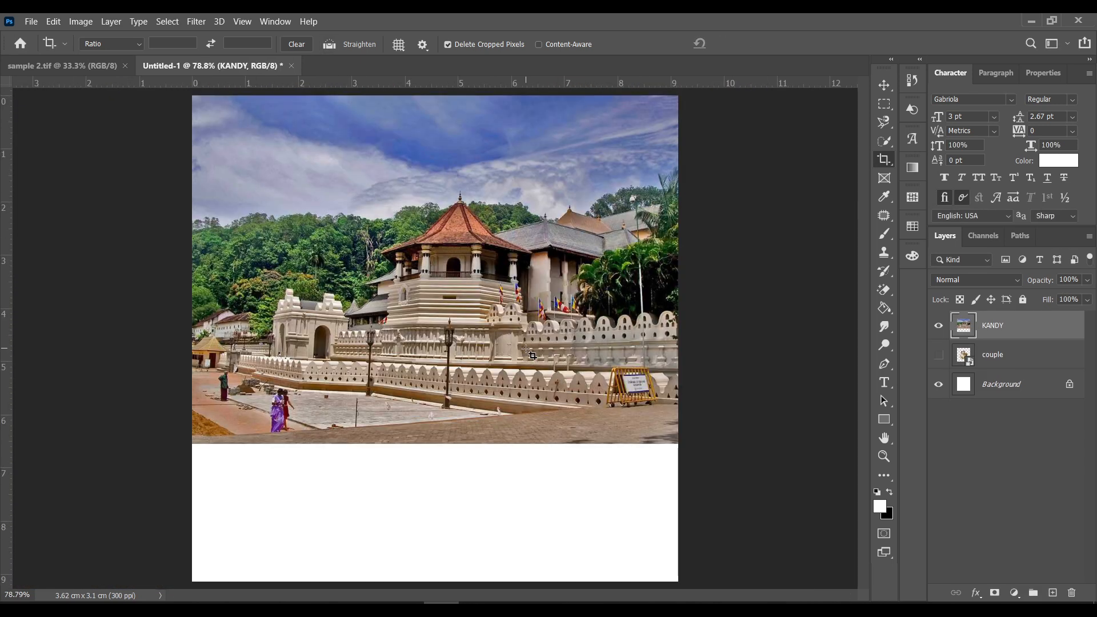
Step: Crop the image to a wide area of about 8.26 × 4.39 cm around the temple and undo the crop
{"action": "scroll", "coordinate": [490, 399], "scroll_direction": "up", "scroll_amount": 1}
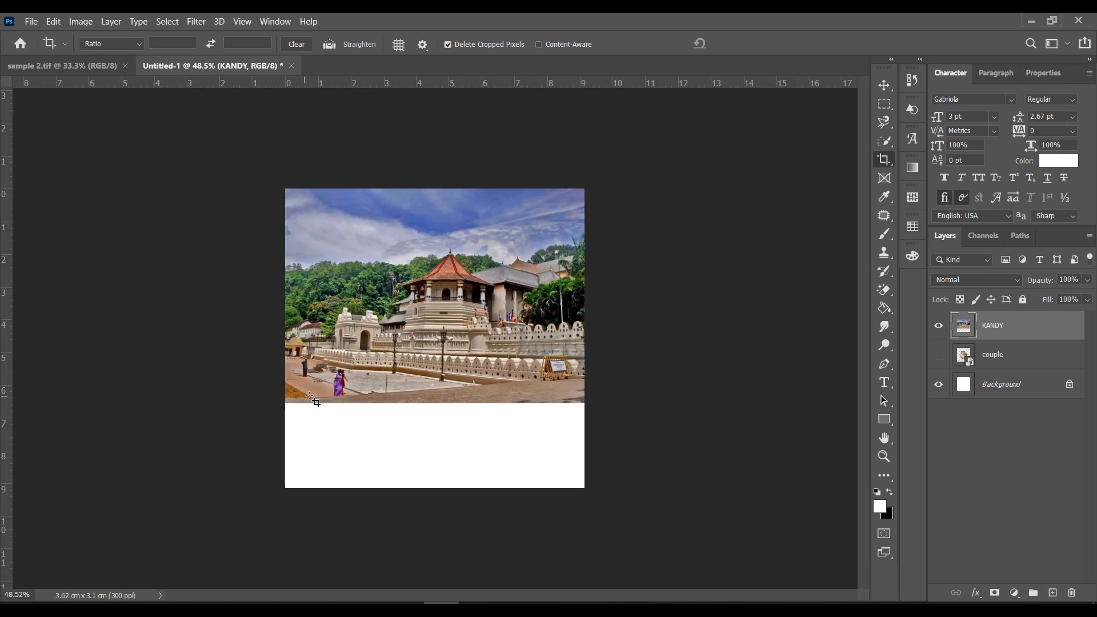
{"action": "left_click_drag", "start_coordinate": [314, 369], "coordinate": [606, 226]}
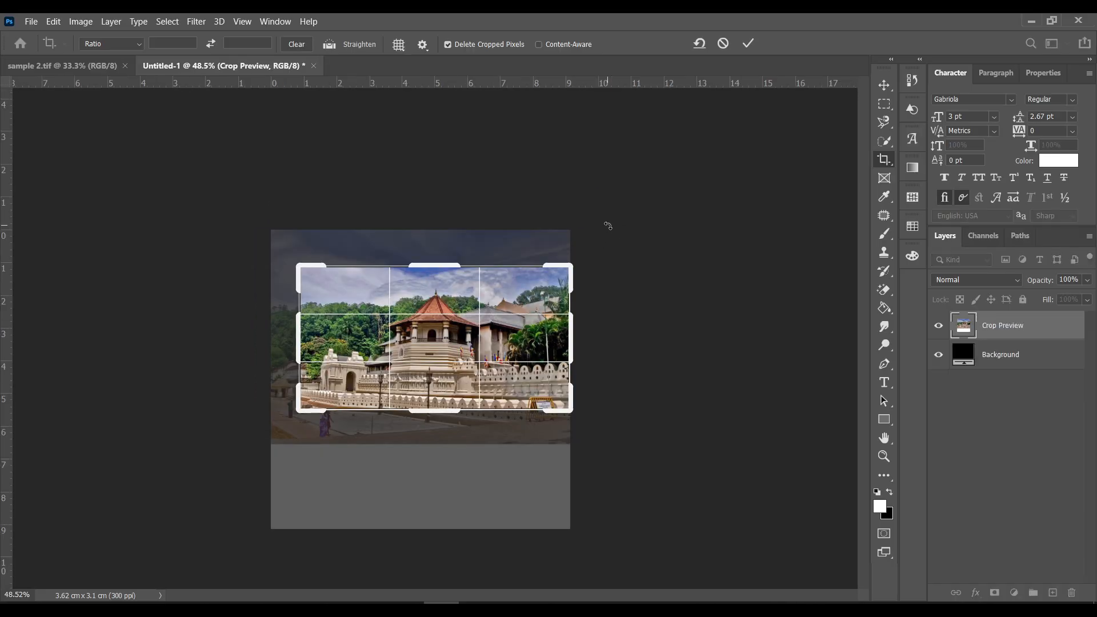
{"action": "key", "text": "Return"}
{"action": "key", "text": "ctrl+z"}
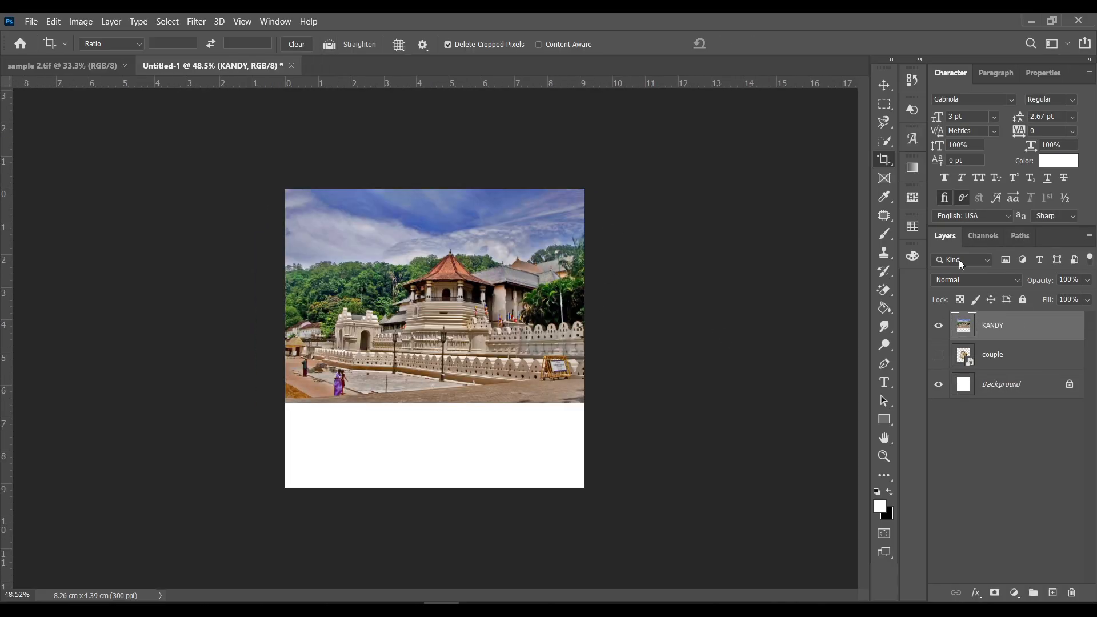
Step: Mask the KANDY photo with a rectangular frame around the temple using the Frame tool, then undo the frame
{"action": "right_click", "coordinate": [885, 167]}
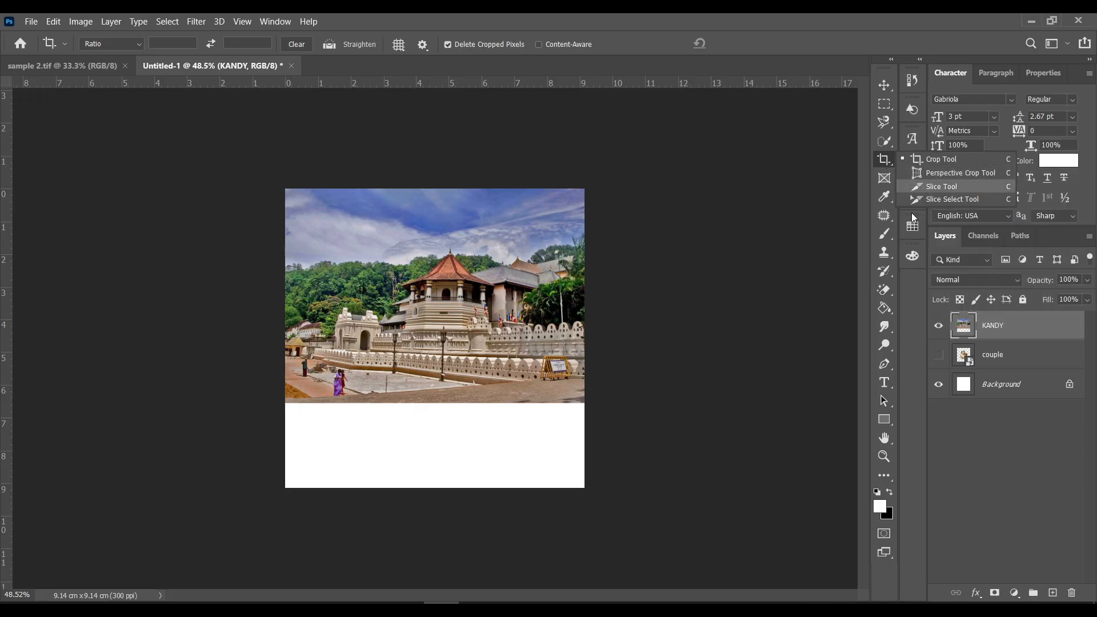
{"action": "left_click", "coordinate": [883, 178]}
{"action": "left_click_drag", "start_coordinate": [339, 225], "coordinate": [549, 366]}
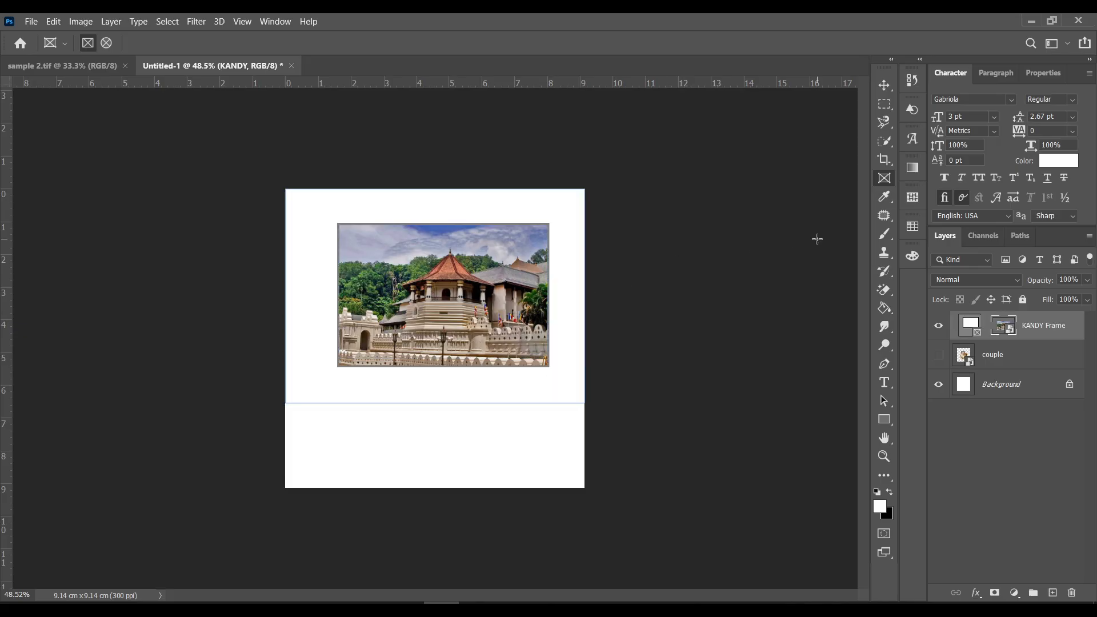
{"action": "key", "text": "ctrl+z"}
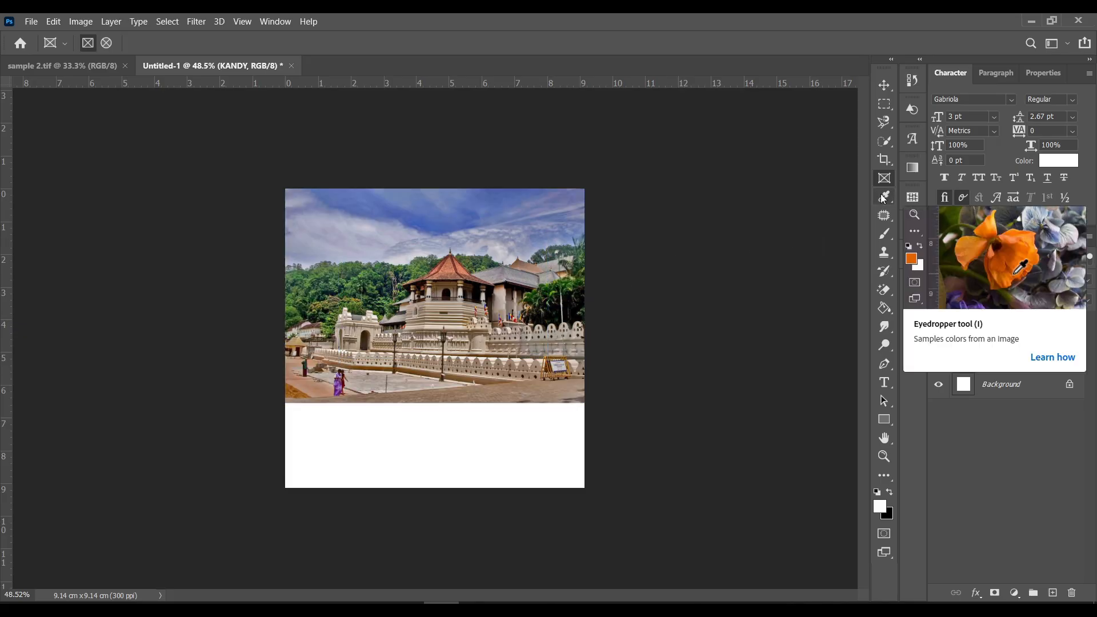
Step: Sample a blue from the sky with the Eyedropper tool as the foreground colour
{"action": "left_click", "coordinate": [884, 197]}
{"action": "key", "text": "ctrl+plus"}
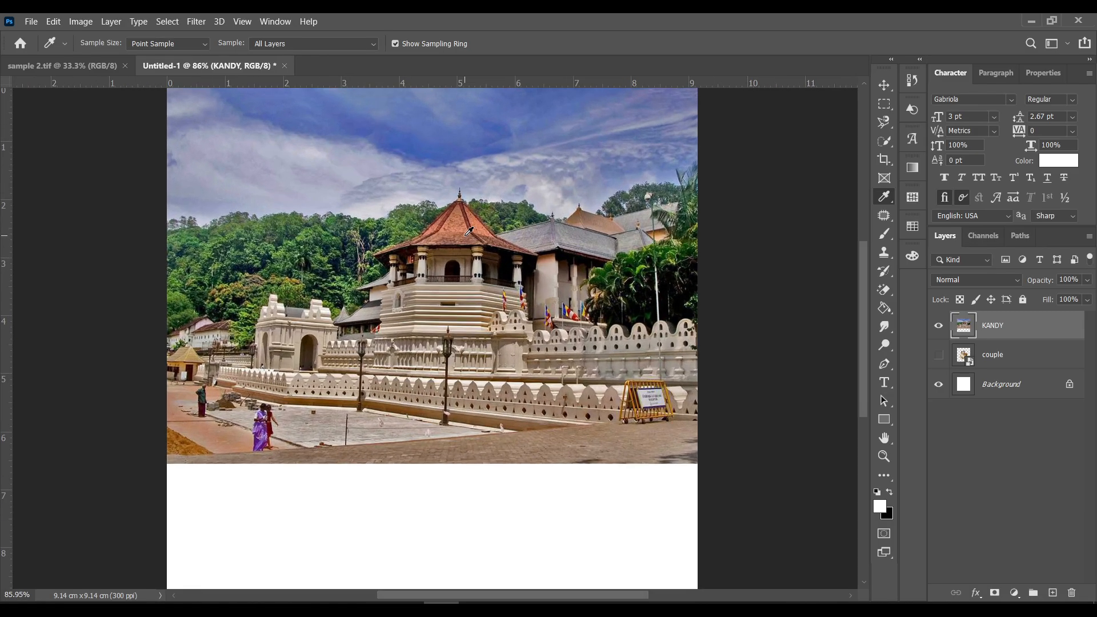
{"action": "left_click_drag", "start_coordinate": [438, 157], "coordinate": [436, 241]}
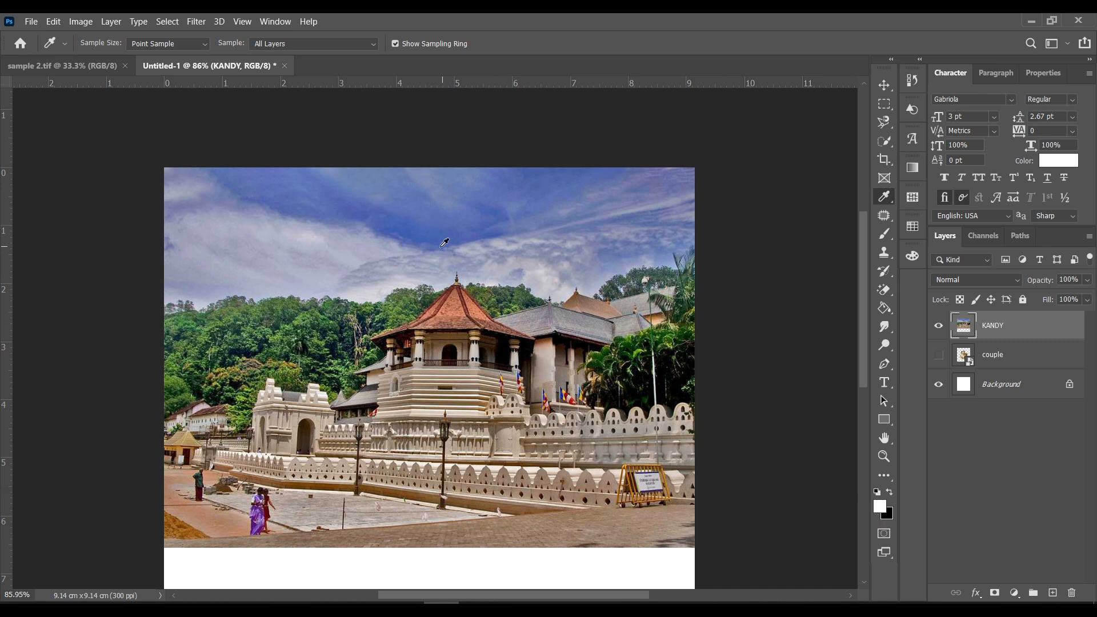
{"action": "left_click", "coordinate": [428, 233]}
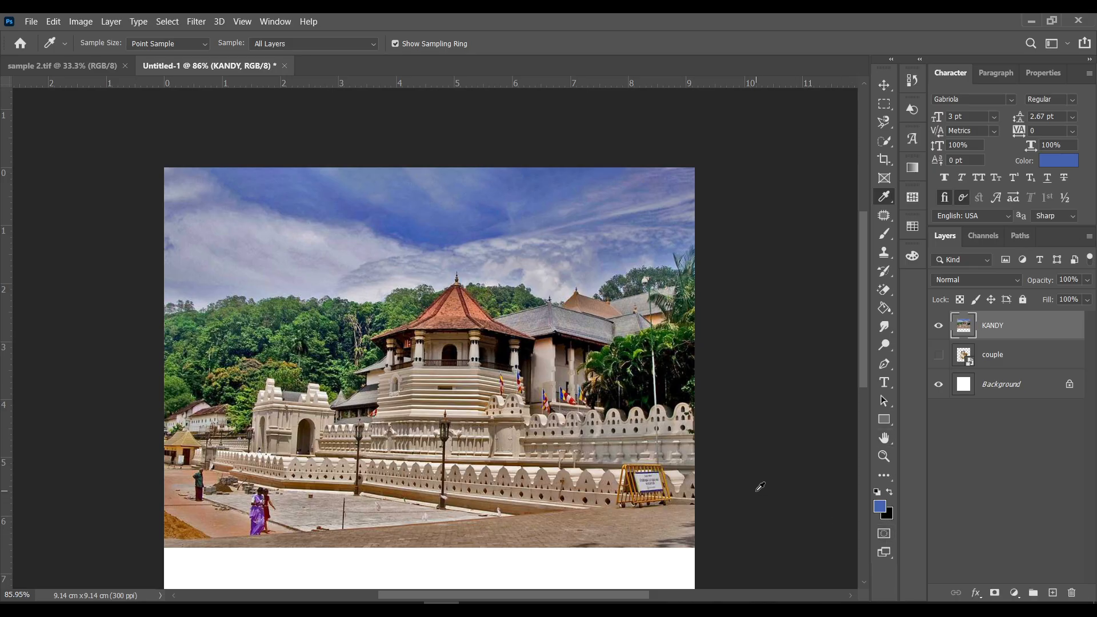
Step: Swap the foreground and background colours back and forth, ending with blue in front, and keep the Eyedropper tool selected
{"action": "key", "text": "x"}
{"action": "left_click", "coordinate": [890, 492]}
{"action": "left_click", "coordinate": [889, 492]}
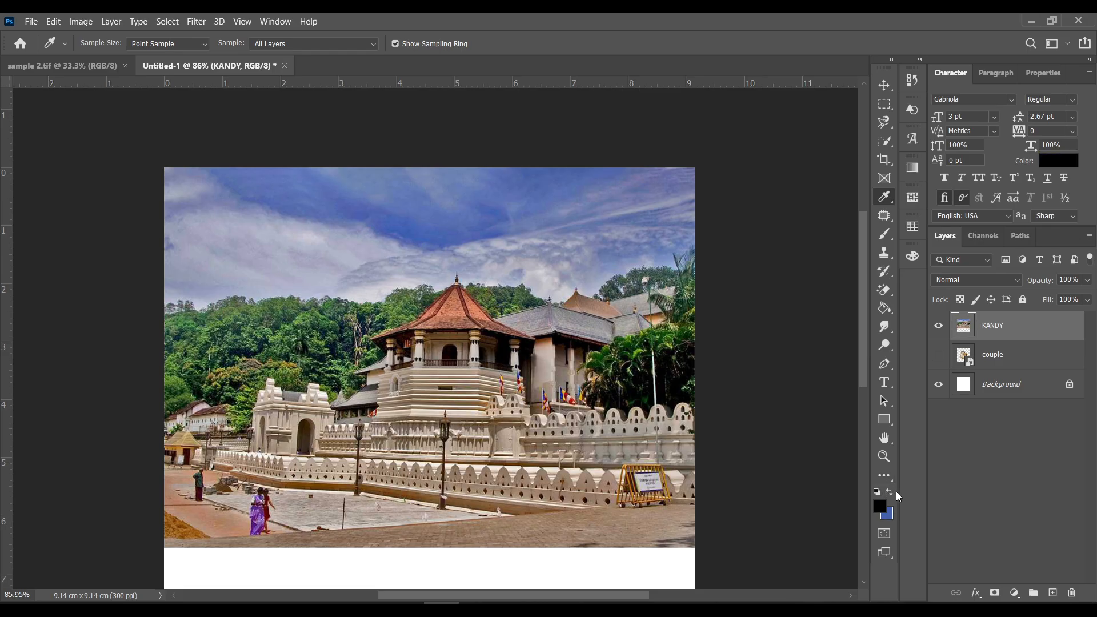
{"action": "left_click", "coordinate": [891, 492]}
{"action": "left_click", "coordinate": [891, 493]}
{"action": "left_click", "coordinate": [890, 493]}
{"action": "right_click", "coordinate": [884, 197]}
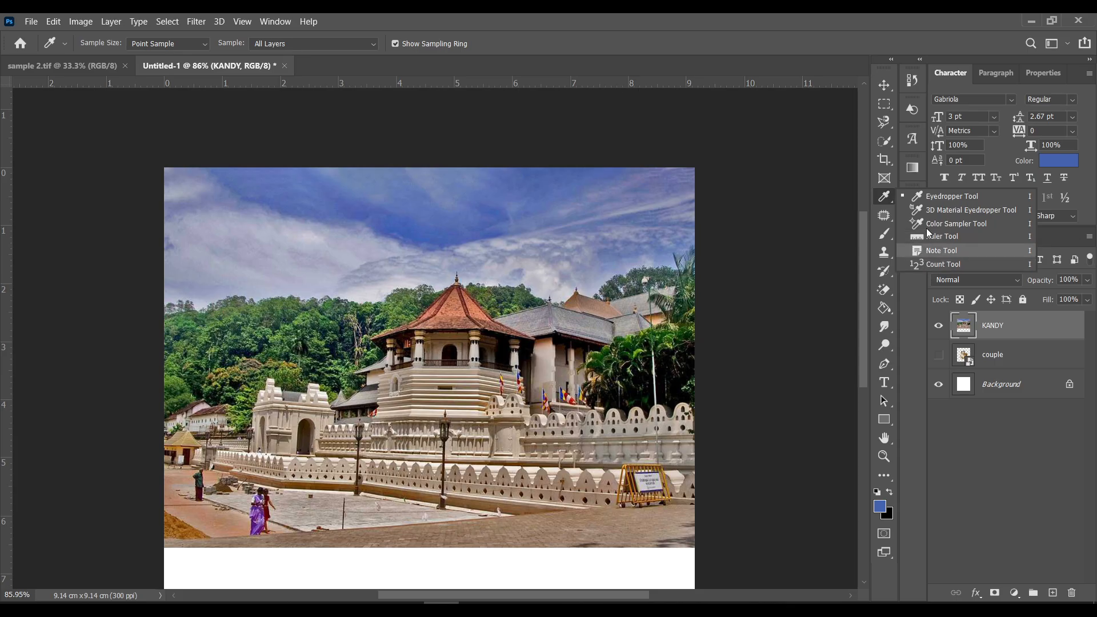
{"action": "left_click", "coordinate": [886, 198]}
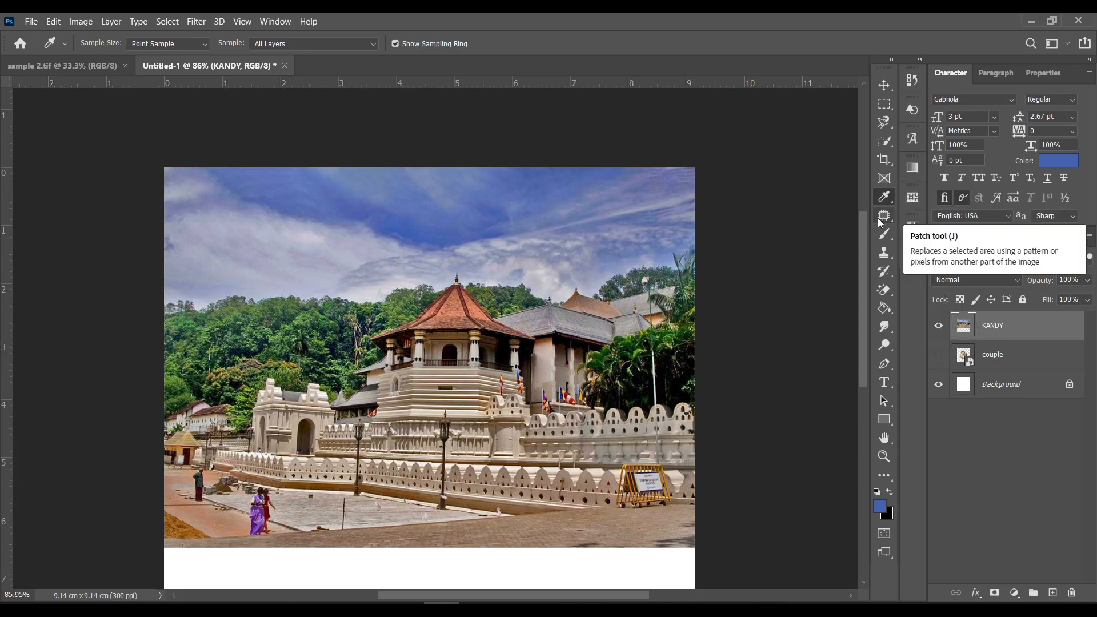
Step: Outline the arched doorway of the small gateway building with the Patch tool and replace it with plain wall
{"action": "left_click", "coordinate": [884, 216]}
{"action": "scroll", "coordinate": [505, 226], "scroll_direction": "up", "scroll_amount": 1, "text": "alt"}
{"action": "scroll", "coordinate": [256, 270], "scroll_direction": "down", "scroll_amount": 1}
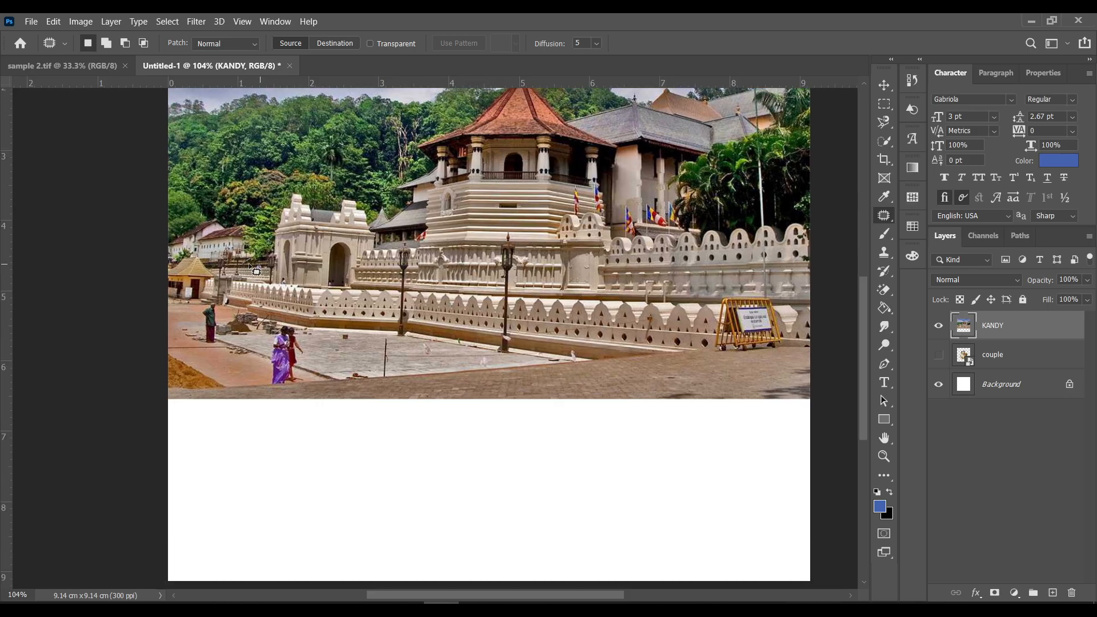
{"action": "scroll", "coordinate": [255, 271], "scroll_direction": "up", "scroll_amount": 3}
{"action": "mouse_move", "coordinate": [370, 283]}
{"action": "left_mouse_down"}
{"action": "mouse_move", "coordinate": [397, 256]}
{"action": "mouse_move", "coordinate": [434, 258]}
{"action": "mouse_move", "coordinate": [452, 297]}
{"action": "mouse_move", "coordinate": [367, 391]}
{"action": "left_mouse_up"}
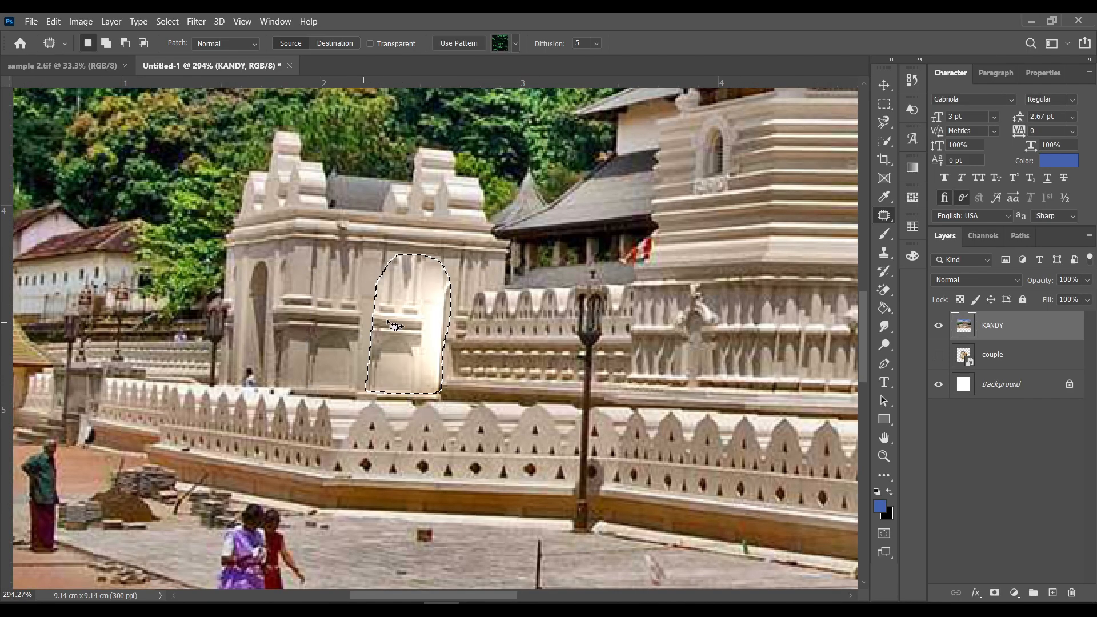
Step: Clear the selection and patch the small dark opening in the lower row of the taller parapet crest with plain wall
{"action": "key", "text": "ctrl+d"}
{"action": "scroll", "coordinate": [411, 333], "scroll_direction": "down", "scroll_amount": 2, "text": "alt"}
{"action": "scroll", "coordinate": [412, 334], "scroll_direction": "down", "scroll_amount": 2}
{"action": "left_click_drag", "start_coordinate": [781, 175], "coordinate": [629, 292]}
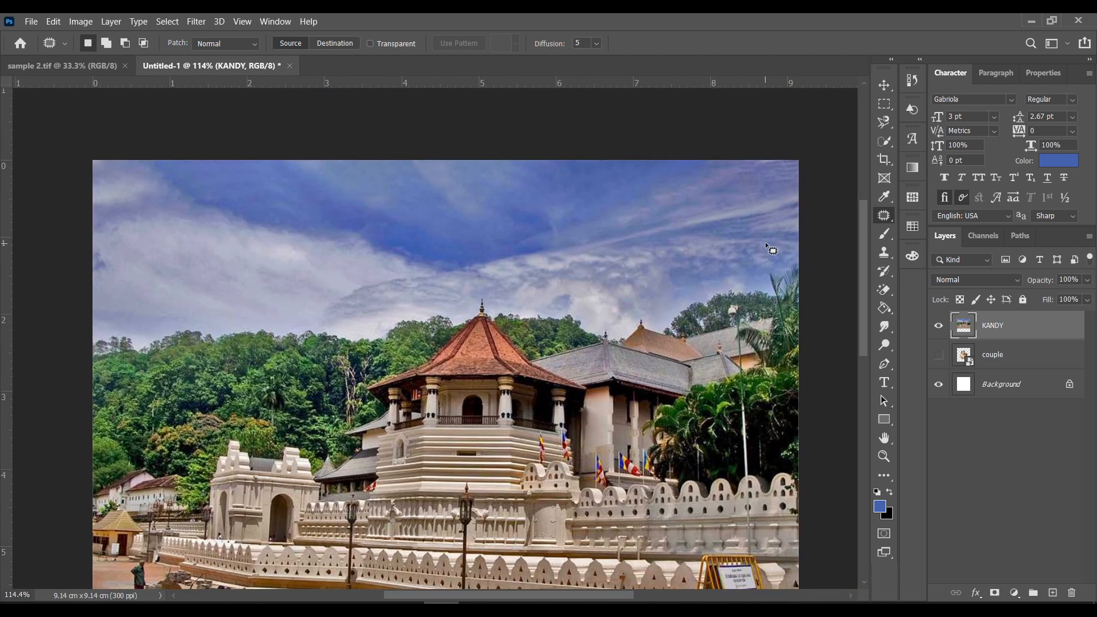
{"action": "scroll", "coordinate": [400, 249], "scroll_direction": "up", "scroll_amount": 6}
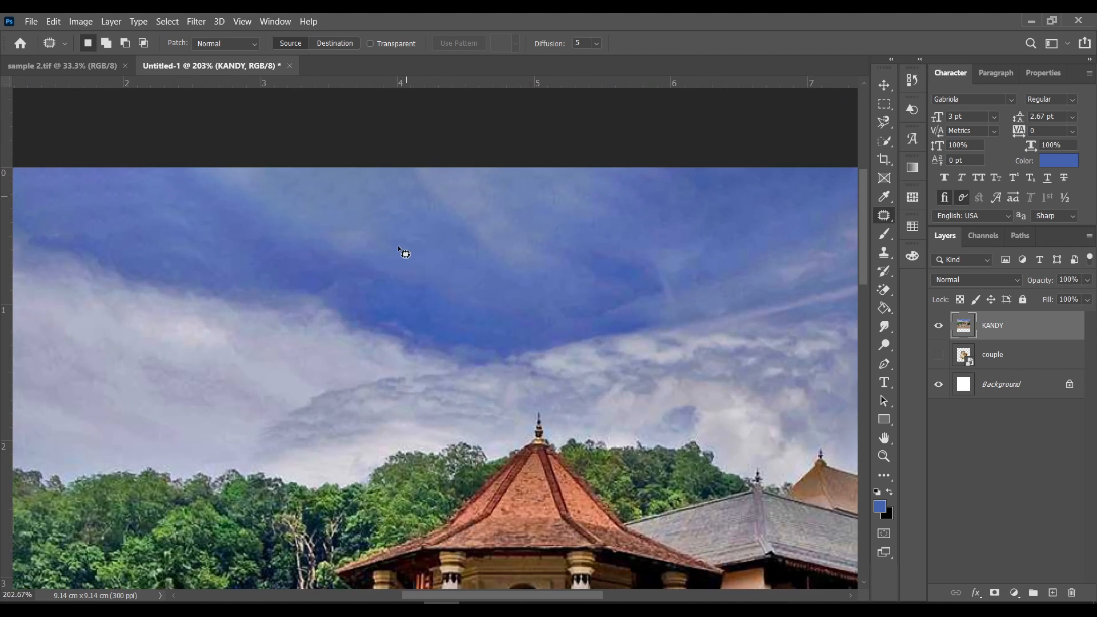
{"action": "scroll", "coordinate": [446, 258], "scroll_direction": "down", "scroll_amount": 4}
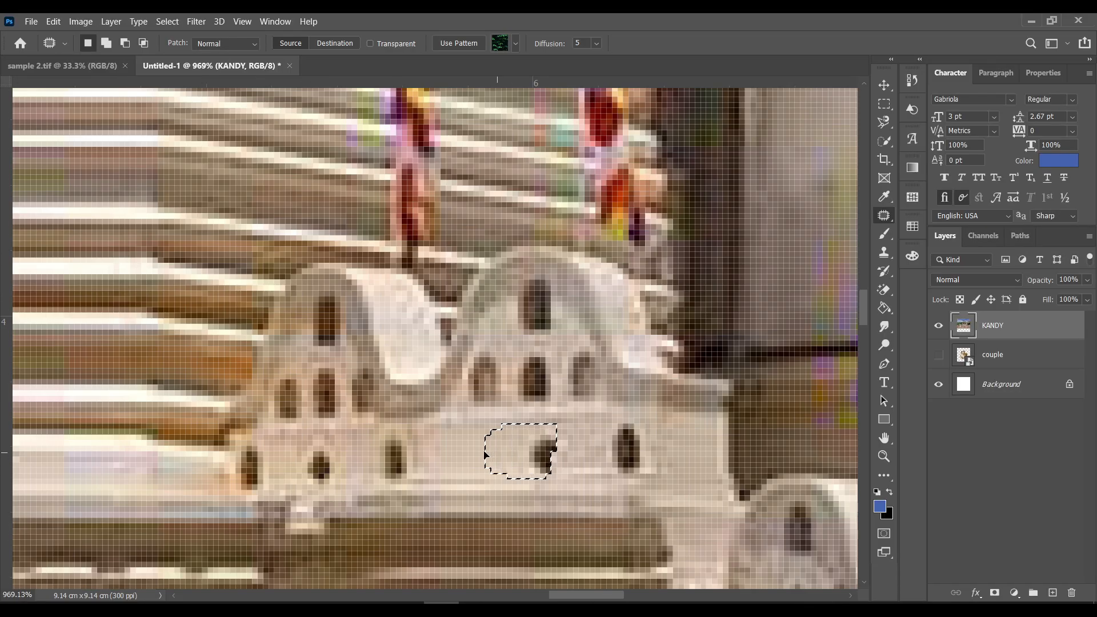
{"action": "left_click_drag", "start_coordinate": [543, 446], "coordinate": [477, 453]}
{"action": "key", "text": "ctrl+d"}
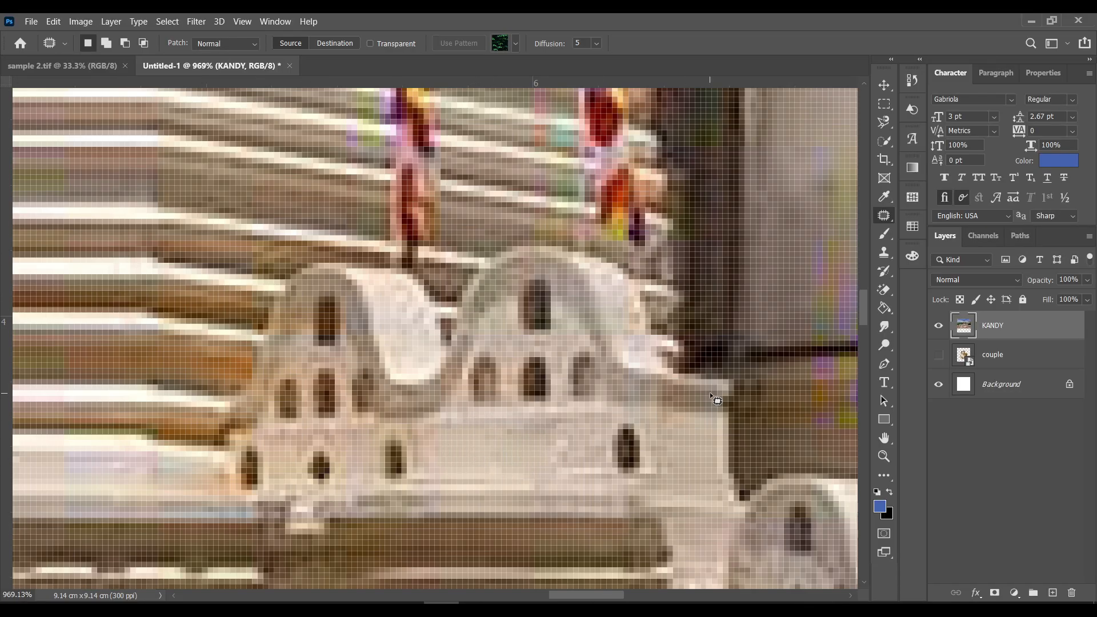
Step: Patch the last dark opening in that row with plain wall, and fill a plain wall patch with the opening above it
{"action": "scroll", "coordinate": [571, 448], "scroll_direction": "up", "scroll_amount": 5}
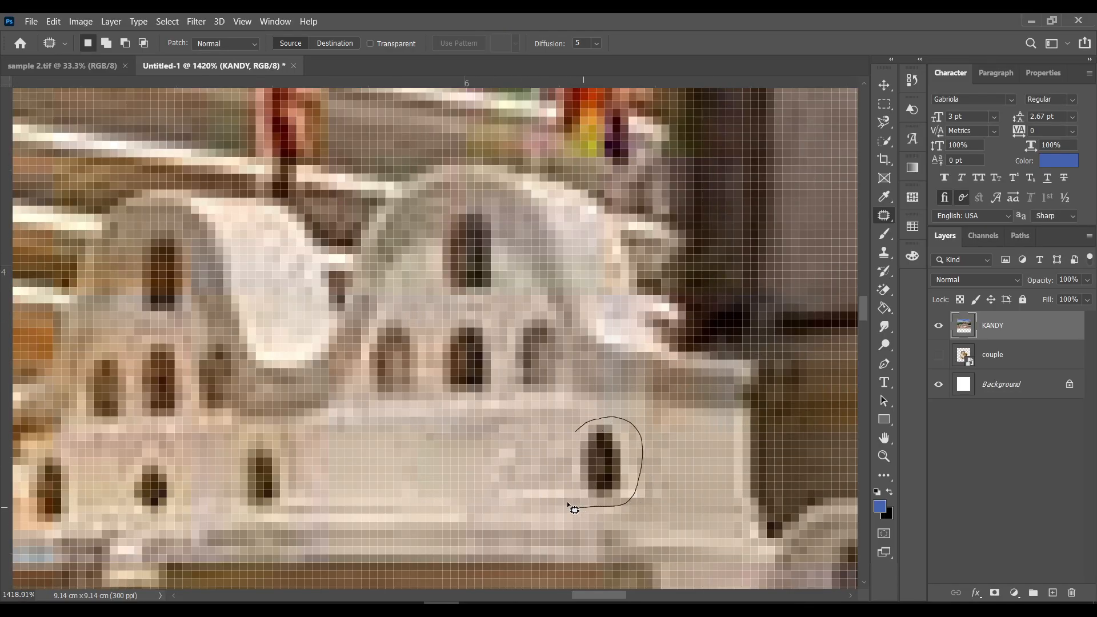
{"action": "mouse_move", "coordinate": [570, 506]}
{"action": "left_mouse_down"}
{"action": "mouse_move", "coordinate": [566, 457]}
{"action": "mouse_move", "coordinate": [583, 460]}
{"action": "mouse_move", "coordinate": [551, 475]}
{"action": "mouse_move", "coordinate": [520, 454]}
{"action": "mouse_move", "coordinate": [518, 474]}
{"action": "left_mouse_up"}
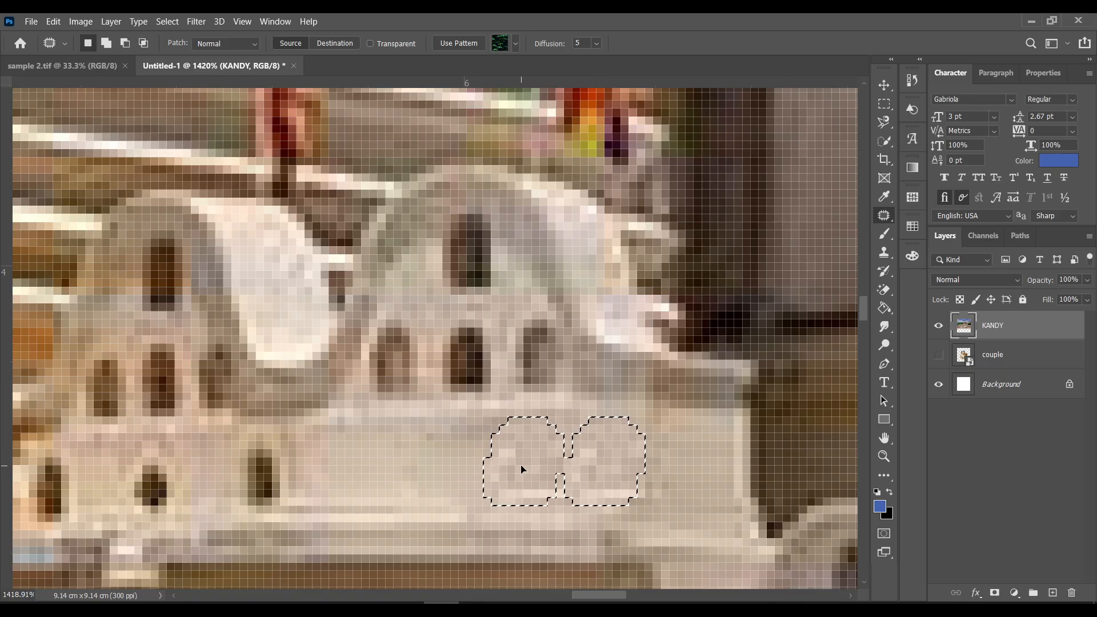
{"action": "left_click_drag", "start_coordinate": [435, 427], "coordinate": [479, 495]}
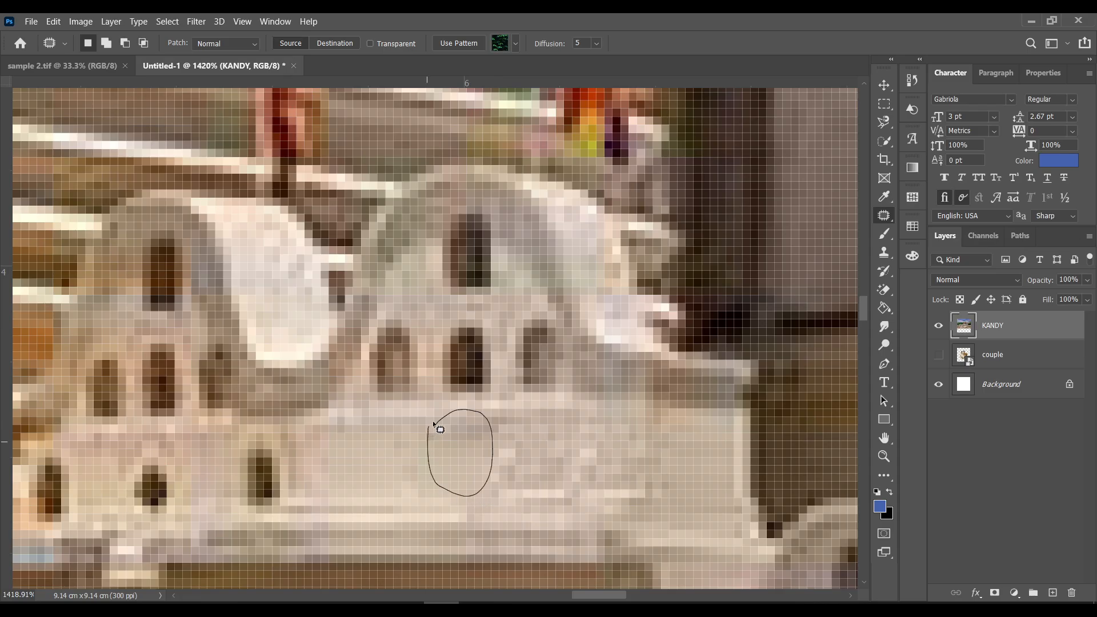
{"action": "left_click_drag", "start_coordinate": [440, 430], "coordinate": [463, 346]}
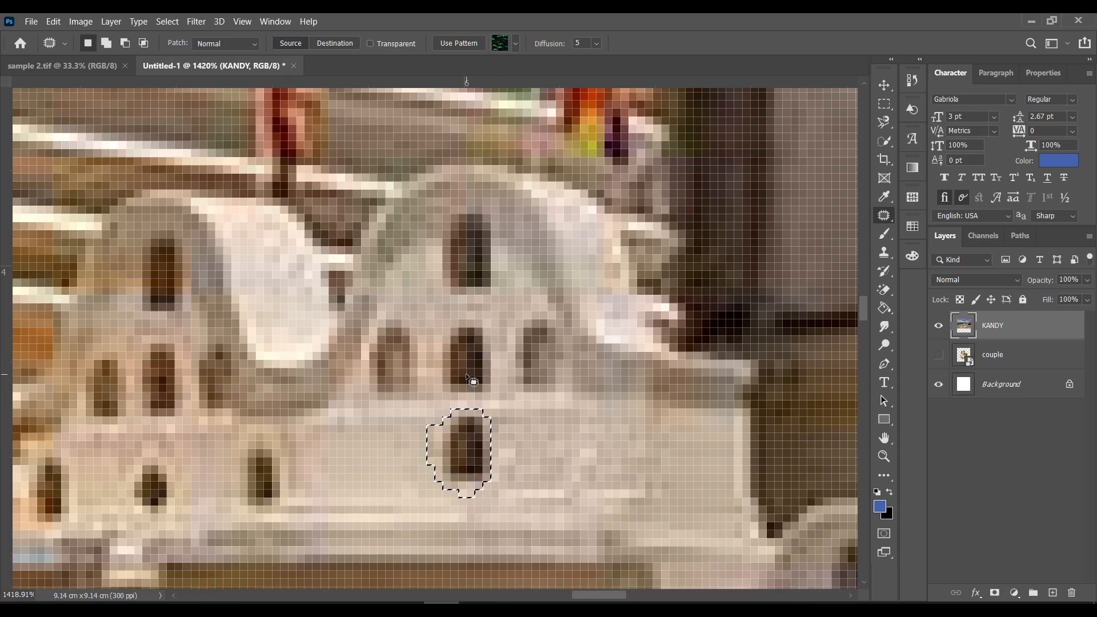
{"action": "left_click", "coordinate": [591, 450]}
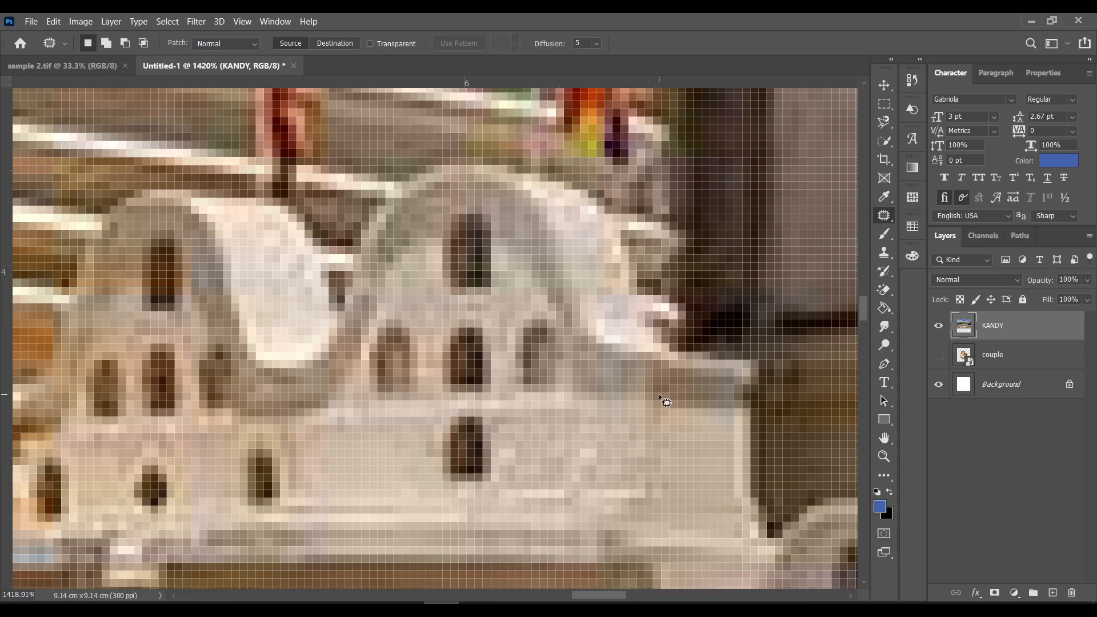
Step: Switch to the Brush tool and choose the Kyle's Concept Brushes - Foliage Mix 2 preset from the Special Effects Brushes
{"action": "right_click", "coordinate": [884, 216]}
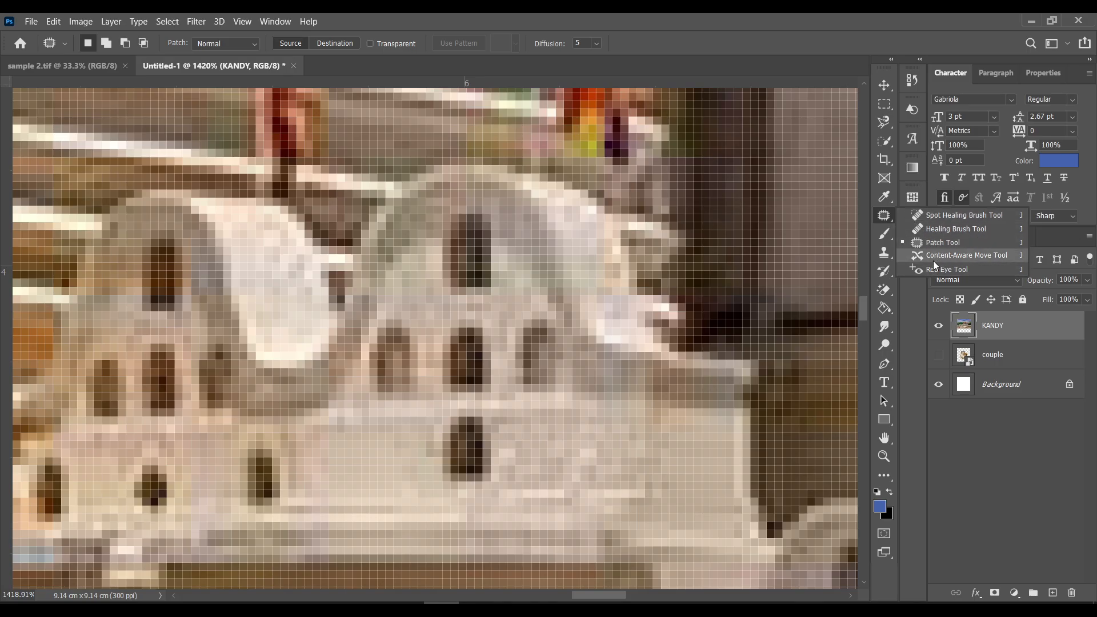
{"action": "left_click", "coordinate": [884, 231]}
{"action": "right_click", "coordinate": [885, 236]}
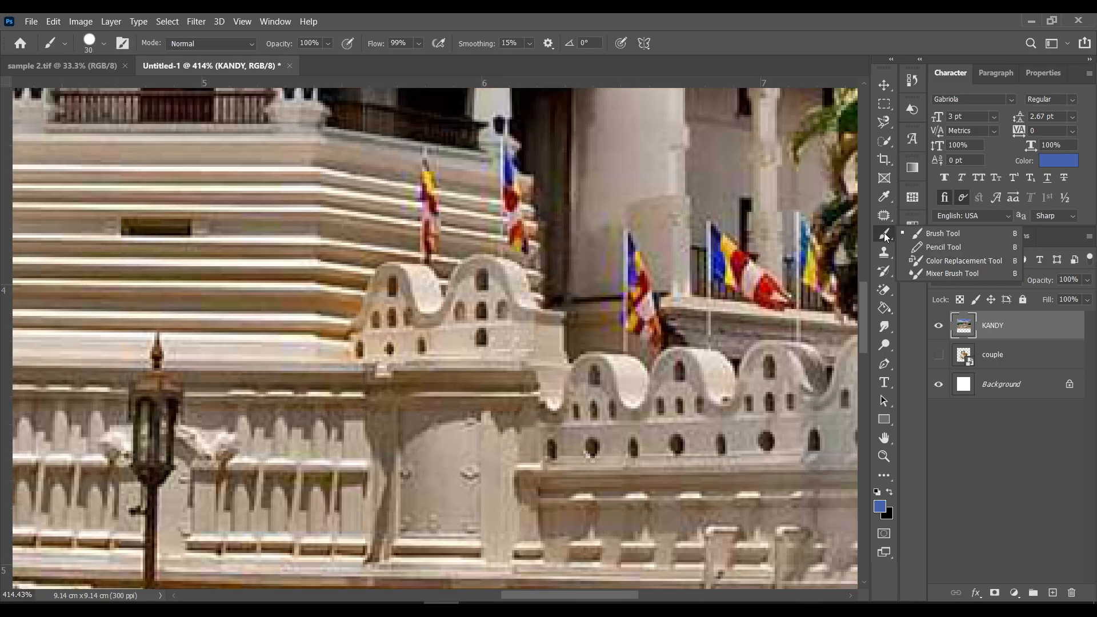
{"action": "left_click", "coordinate": [915, 237]}
{"action": "left_click", "coordinate": [104, 44]}
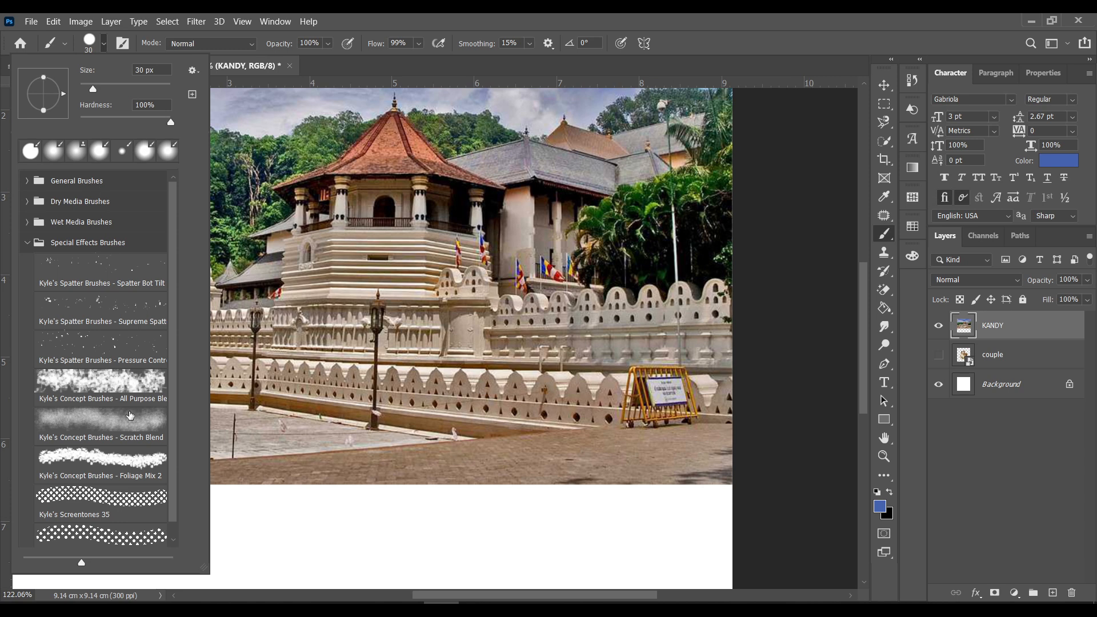
{"action": "left_click", "coordinate": [27, 178]}
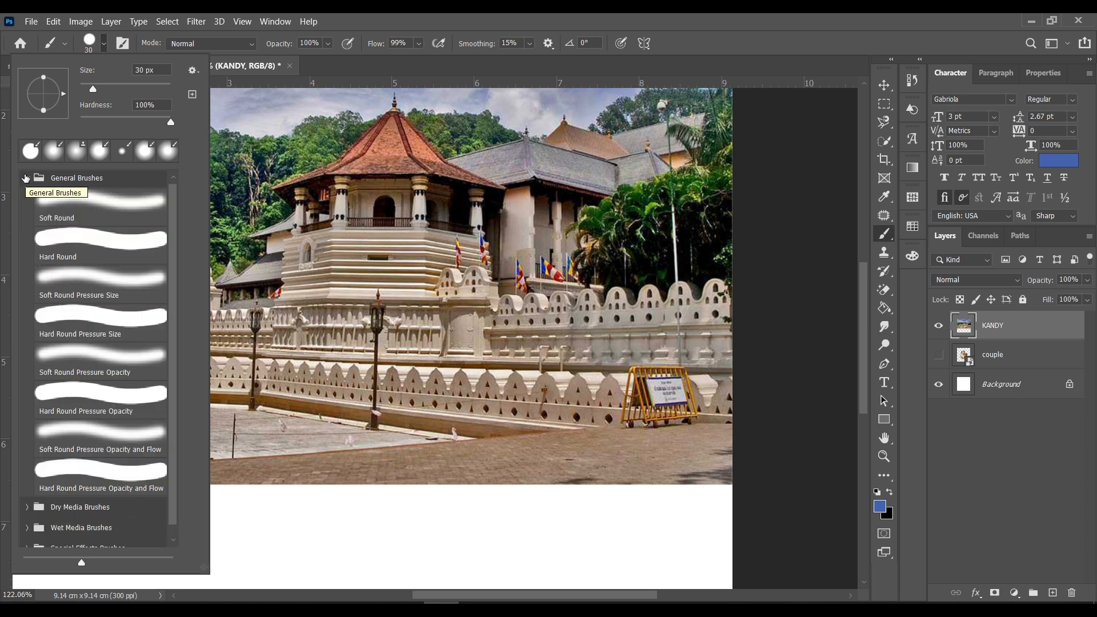
{"action": "left_click", "coordinate": [26, 177]}
{"action": "left_click", "coordinate": [27, 244]}
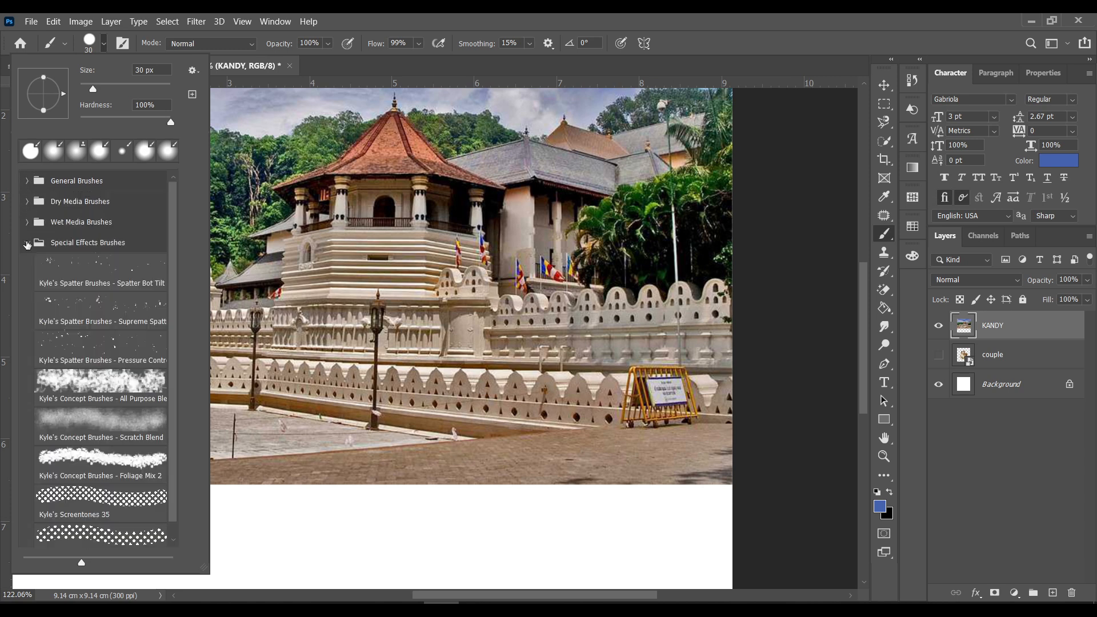
{"action": "left_click", "coordinate": [89, 461]}
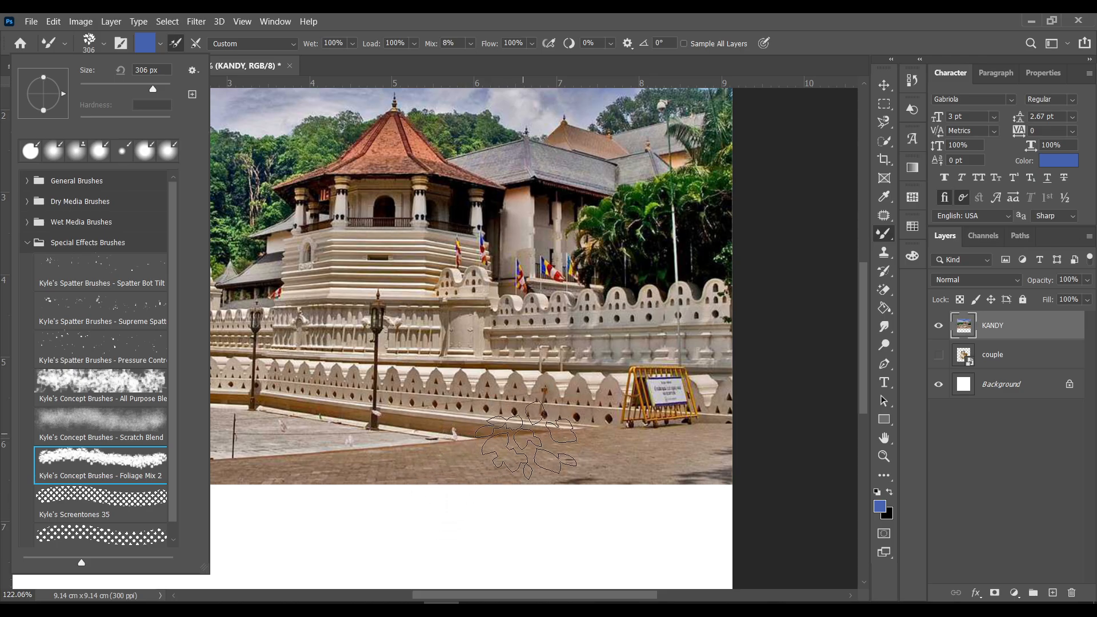
Step: Set the foreground colour to red with hex value ff0000
{"action": "left_click", "coordinate": [879, 506]}
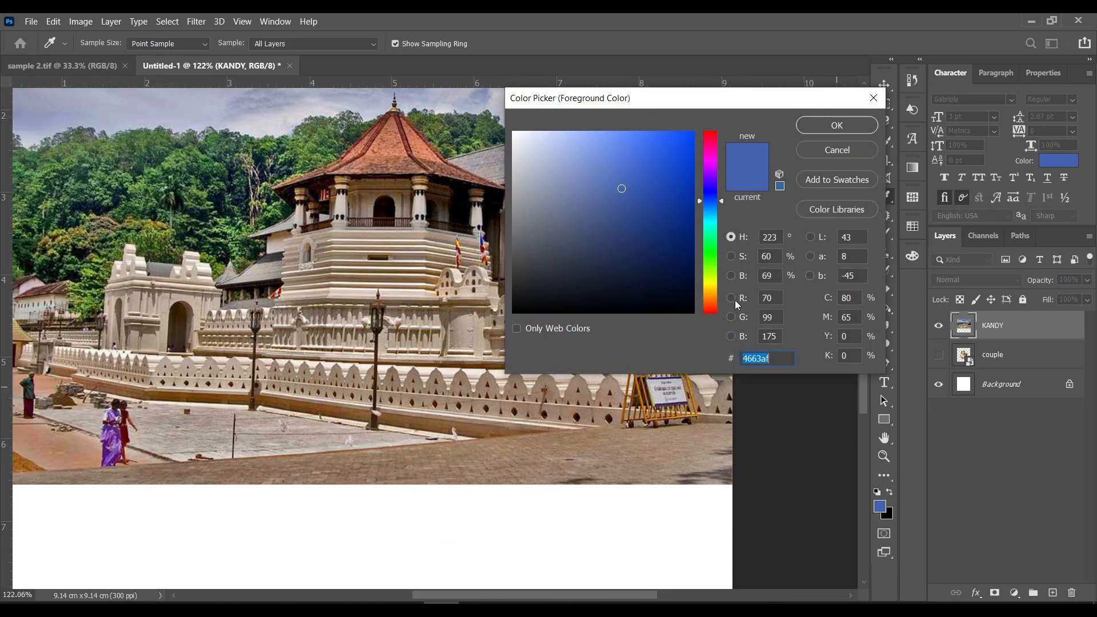
{"action": "type", "text": "ff0000"}
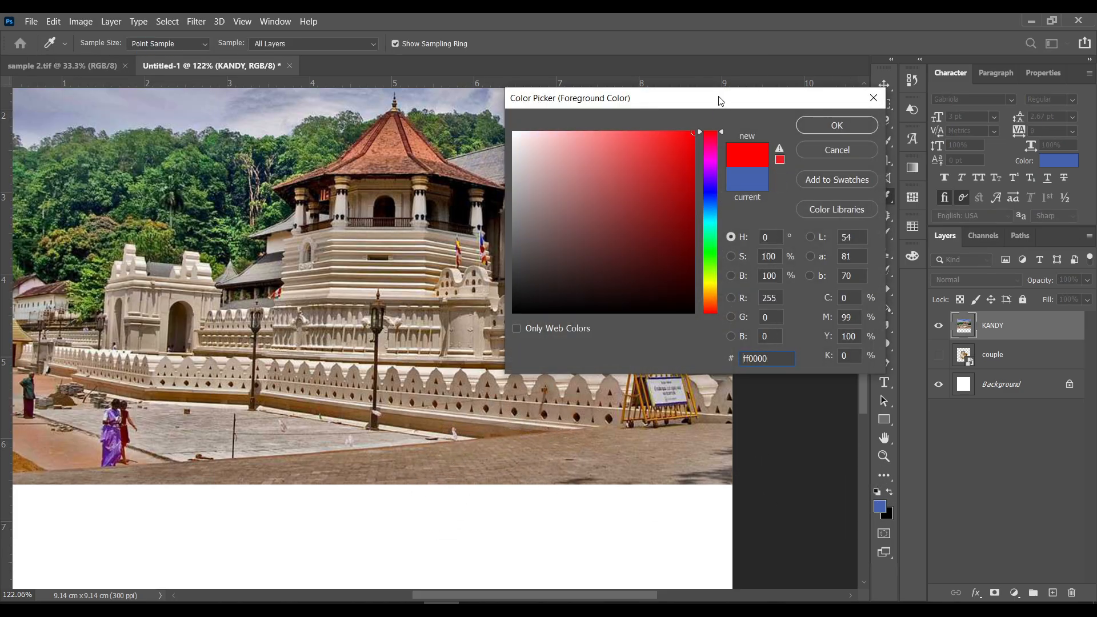
{"action": "key", "text": "Return"}
{"action": "key", "text": "ctrl+0"}
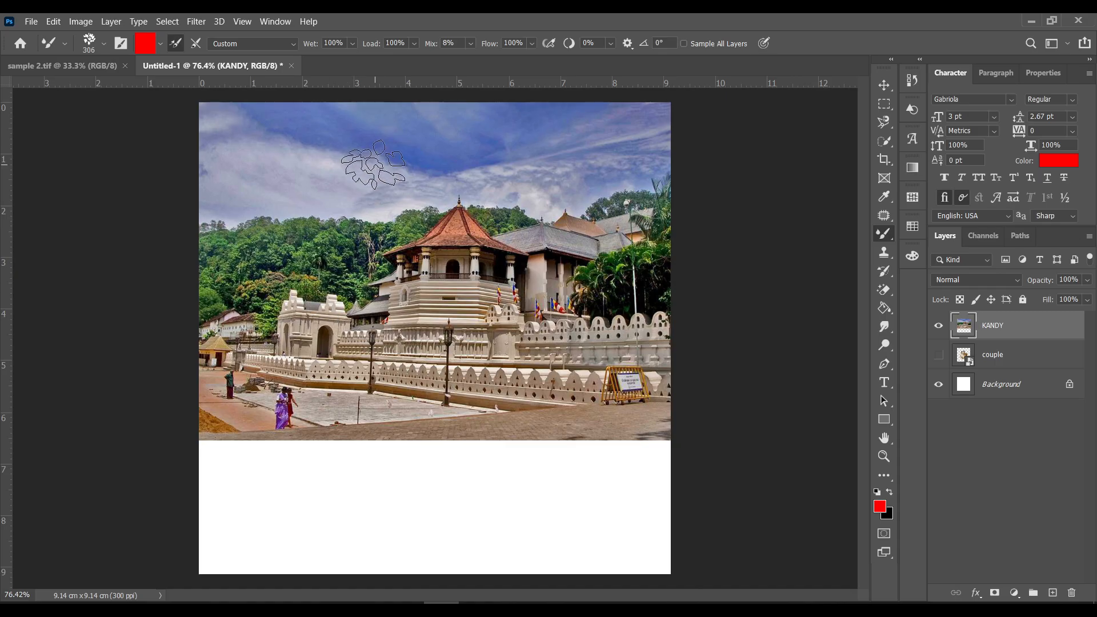
Step: Paint test foliage stamps over the sky and the blank area below the photo, undoing all of them
{"action": "mouse_move", "coordinate": [379, 171]}
{"action": "left_mouse_down"}
{"action": "mouse_move", "coordinate": [432, 149]}
{"action": "mouse_move", "coordinate": [500, 149]}
{"action": "mouse_move", "coordinate": [527, 166]}
{"action": "left_mouse_up"}
{"action": "key", "text": "ctrl+z"}
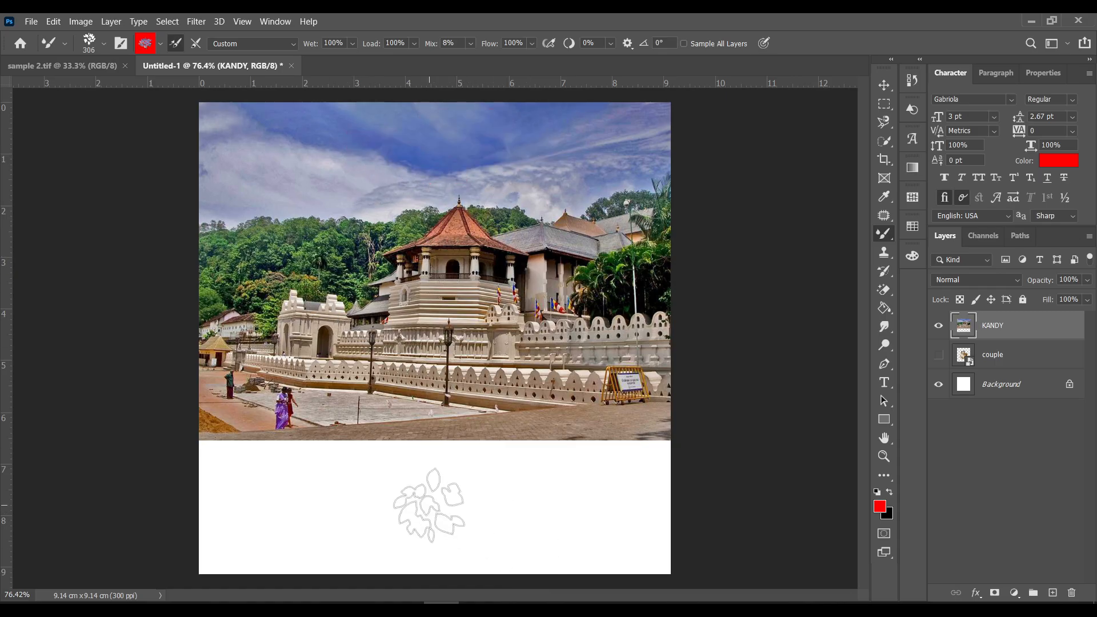
{"action": "left_click_drag", "start_coordinate": [431, 506], "coordinate": [510, 471]}
{"action": "left_click", "coordinate": [510, 472]}
{"action": "left_click", "coordinate": [387, 455]}
{"action": "scroll", "coordinate": [357, 522], "scroll_direction": "up", "scroll_amount": 7}
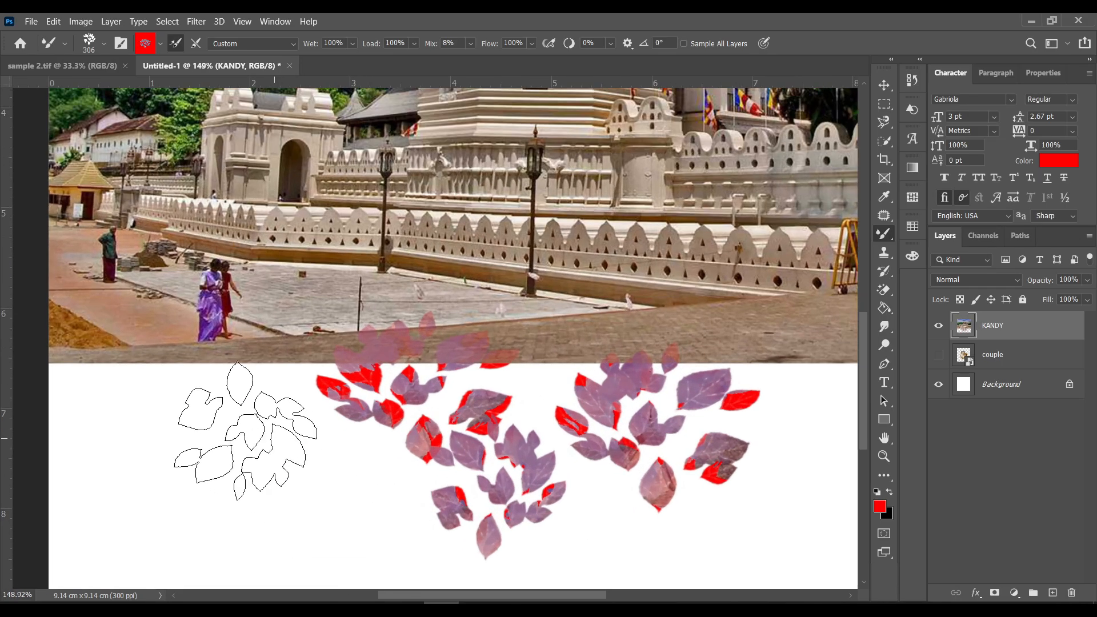
{"action": "left_click", "coordinate": [244, 430]}
{"action": "scroll", "coordinate": [194, 431], "scroll_direction": "up", "scroll_amount": 6}
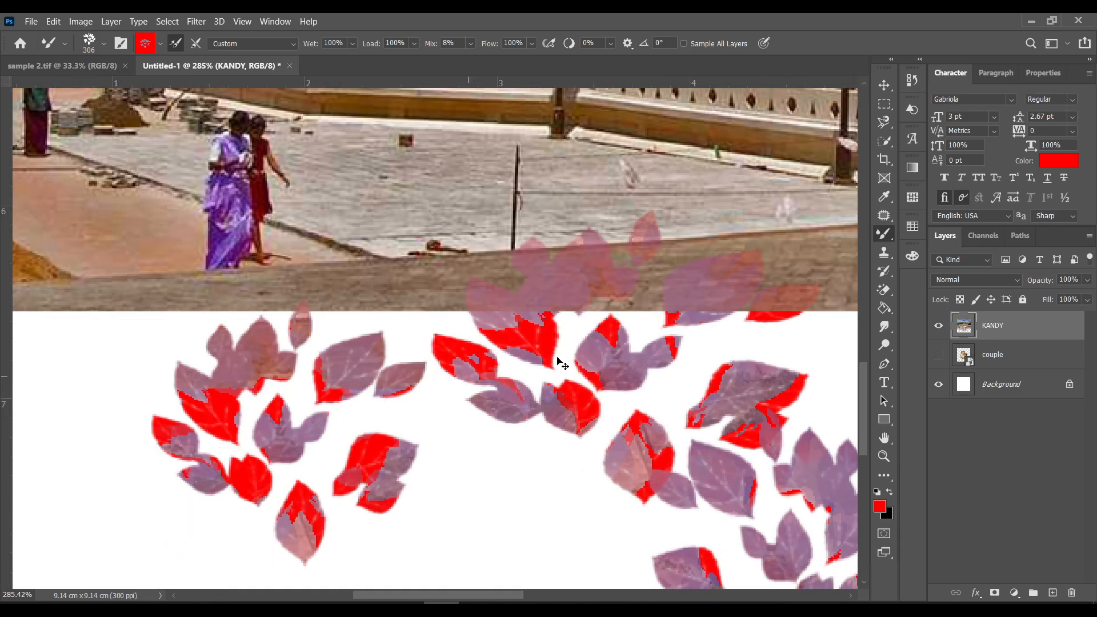
{"action": "key", "text": "ctrl+z"}
{"action": "scroll", "coordinate": [352, 307], "scroll_direction": "down", "scroll_amount": 6}
{"action": "key", "text": "ctrl+z"}
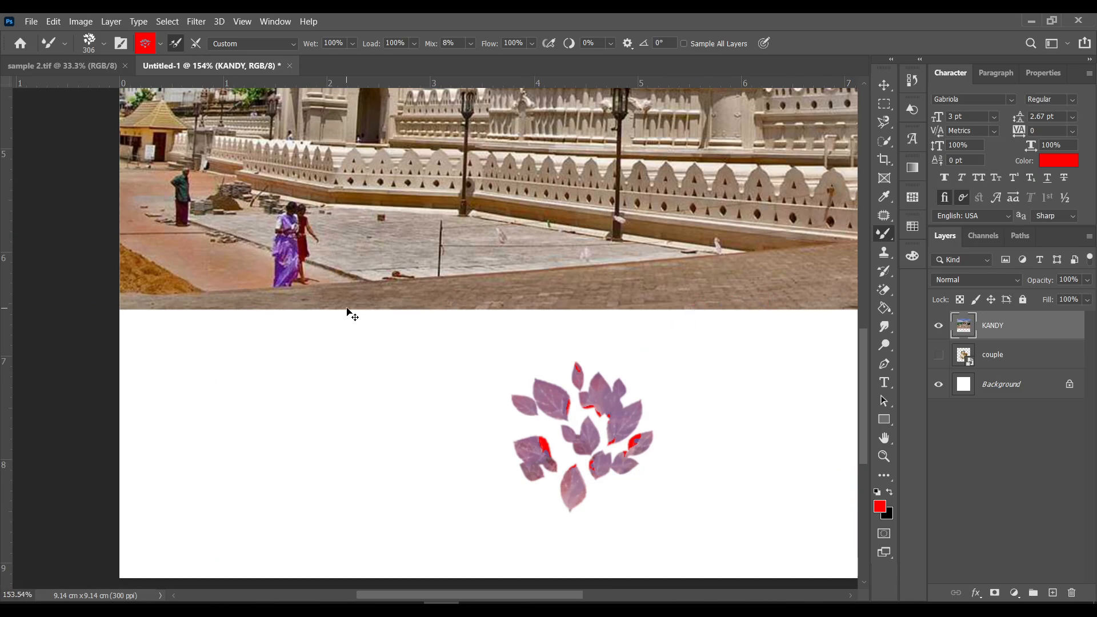
{"action": "key", "text": "ctrl+z"}
Step: Deselect all layers with the Move tool and switch to the Clone Stamp tool
{"action": "key", "text": "v"}
{"action": "scroll", "coordinate": [410, 377], "scroll_direction": "down", "scroll_amount": 3}
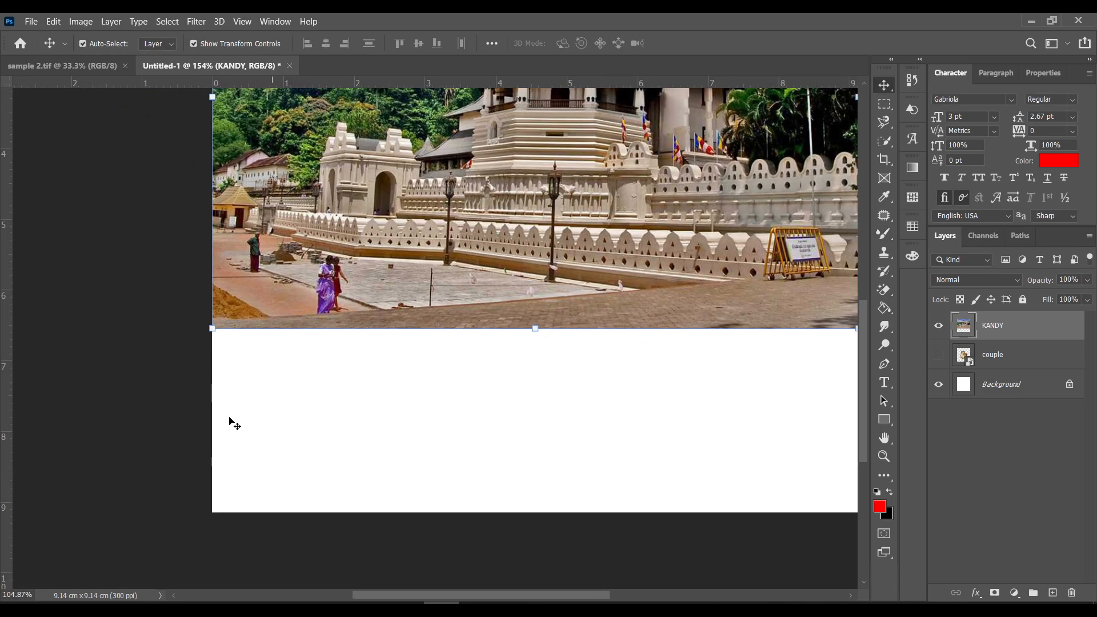
{"action": "left_click", "coordinate": [147, 410]}
{"action": "key", "text": "s"}
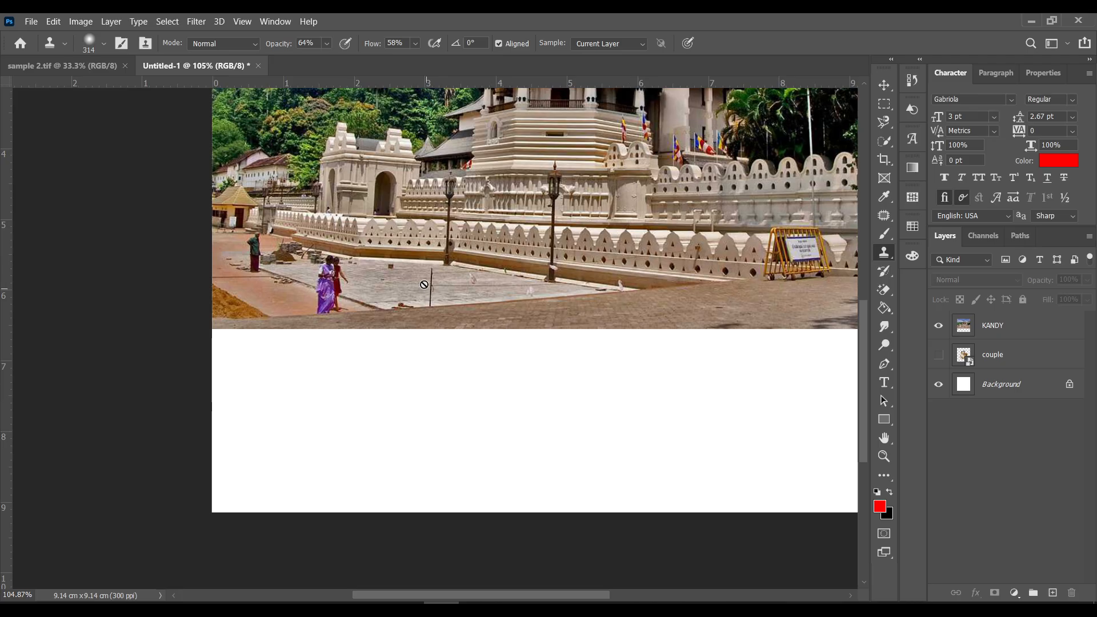
Step: Reduce the Clone Stamp brush to 156 px and try to set a clone source in the sky
{"action": "scroll", "coordinate": [424, 285], "scroll_direction": "up", "scroll_amount": 4}
{"action": "scroll", "coordinate": [424, 285], "scroll_direction": "down", "scroll_amount": 6}
{"action": "left_click_drag", "start_coordinate": [273, 366], "coordinate": [238, 354]}
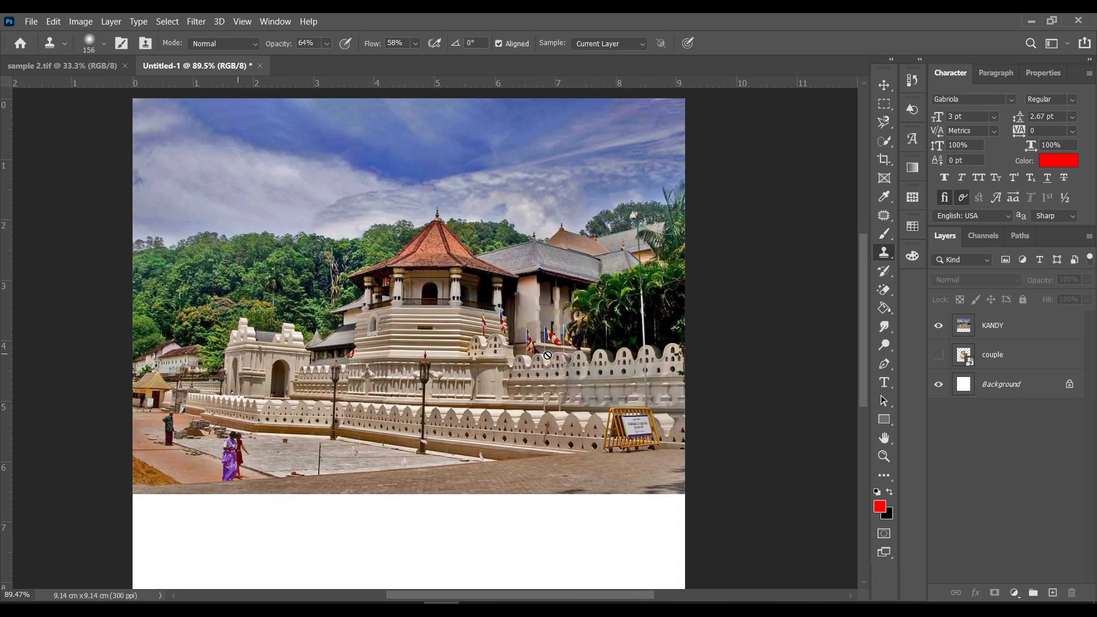
{"action": "scroll", "coordinate": [308, 377], "scroll_direction": "up", "scroll_amount": 5}
{"action": "left_click_drag", "start_coordinate": [572, 217], "coordinate": [467, 519]}
{"action": "left_click", "coordinate": [313, 336], "text": "alt"}
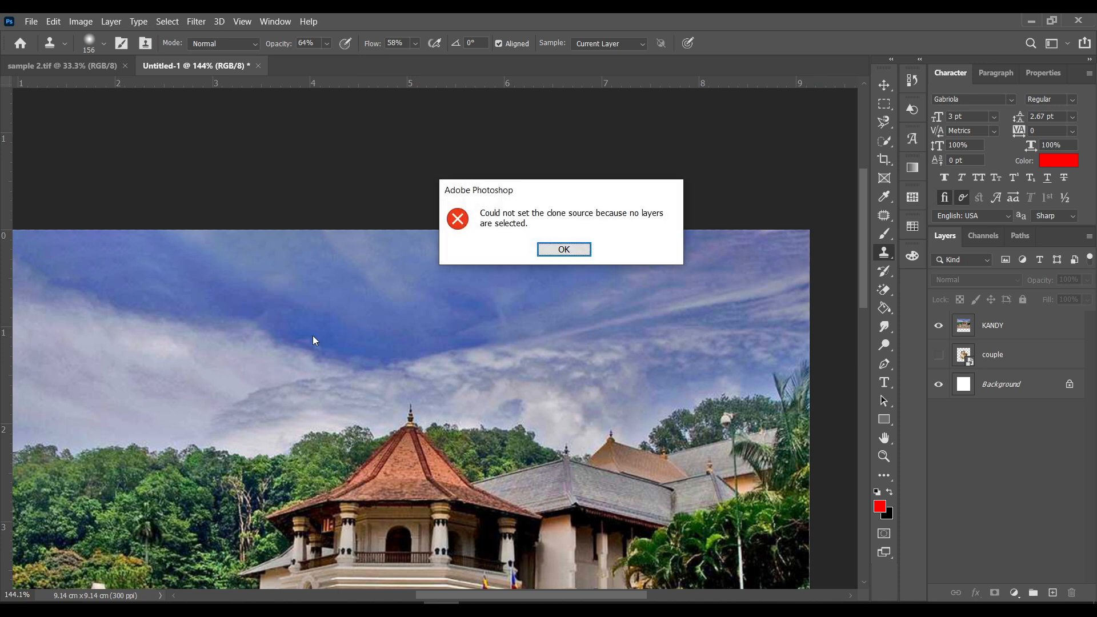
{"action": "key", "text": "Return"}
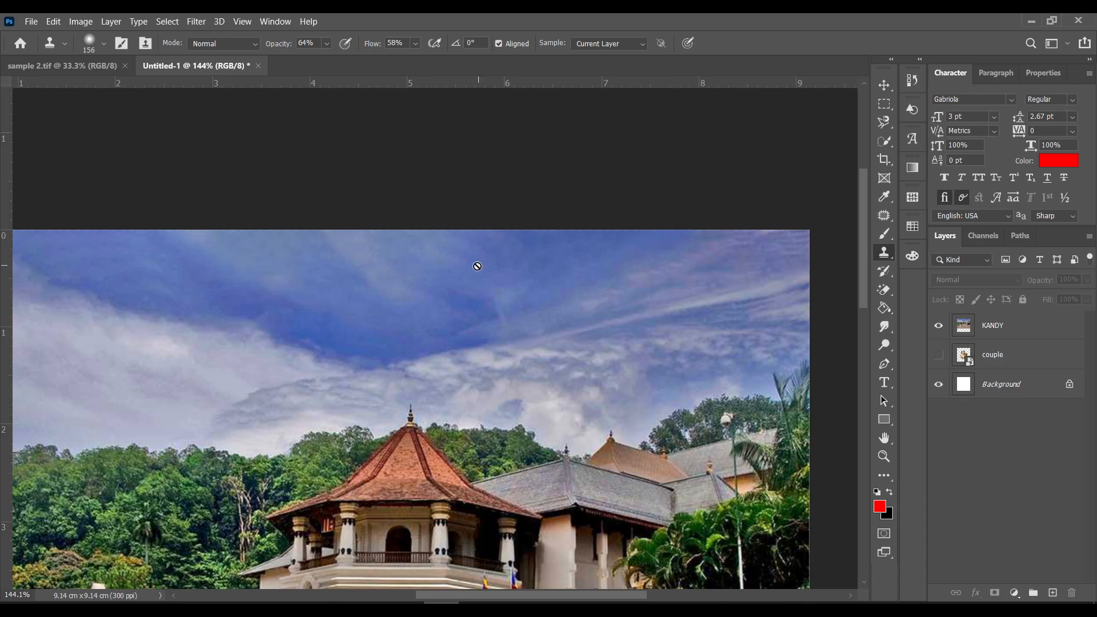
Step: On the KANDY layer, clone the standing man in green with a 32 px brush onto the open ground just beside him
{"action": "left_click_drag", "start_coordinate": [367, 490], "coordinate": [489, 294]}
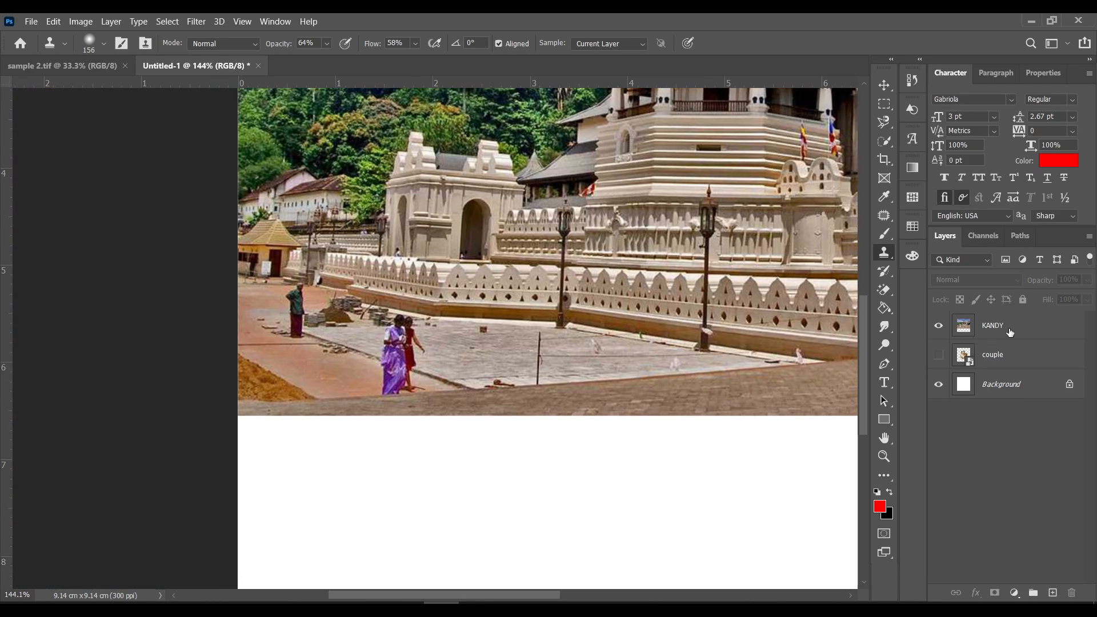
{"action": "left_click", "coordinate": [1036, 331]}
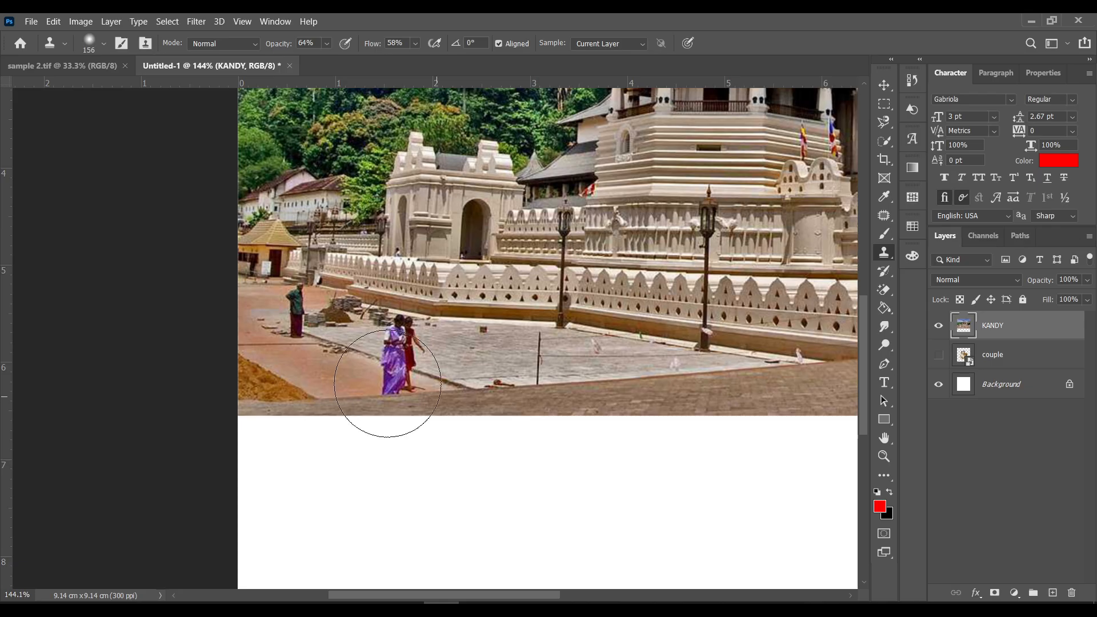
{"action": "scroll", "coordinate": [378, 348], "scroll_direction": "up", "scroll_amount": 3}
{"action": "left_click_drag", "start_coordinate": [400, 342], "coordinate": [355, 314]}
{"action": "scroll", "coordinate": [229, 294], "scroll_direction": "up", "scroll_amount": 4}
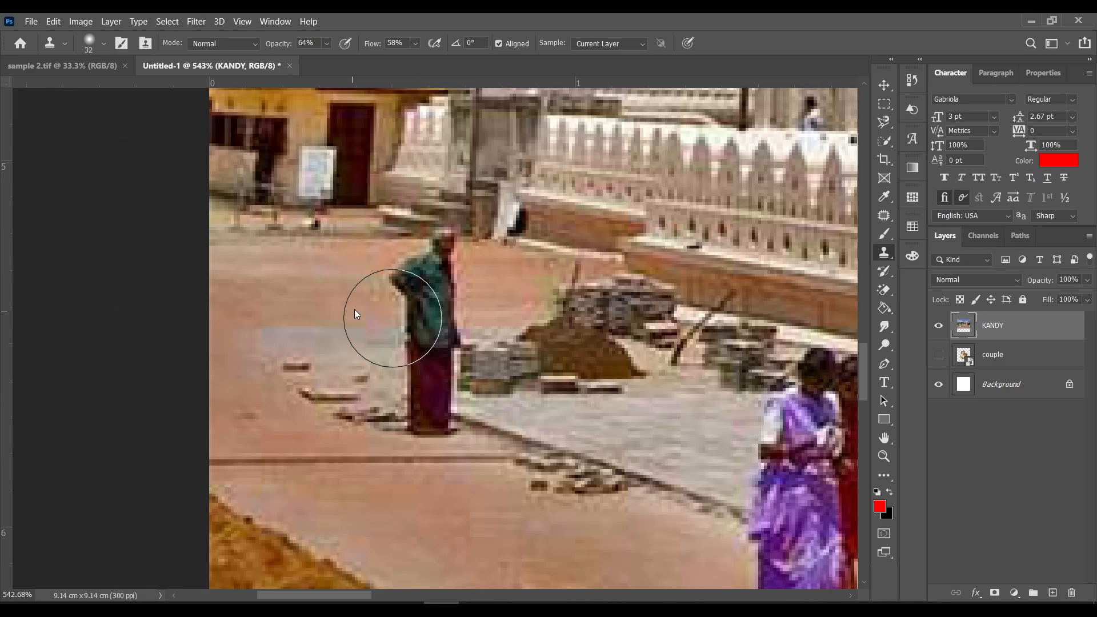
{"action": "left_click", "coordinate": [443, 244], "text": "alt"}
{"action": "mouse_move", "coordinate": [307, 267]}
{"action": "left_mouse_down"}
{"action": "mouse_move", "coordinate": [289, 294]}
{"action": "mouse_move", "coordinate": [291, 413]}
{"action": "left_mouse_up"}
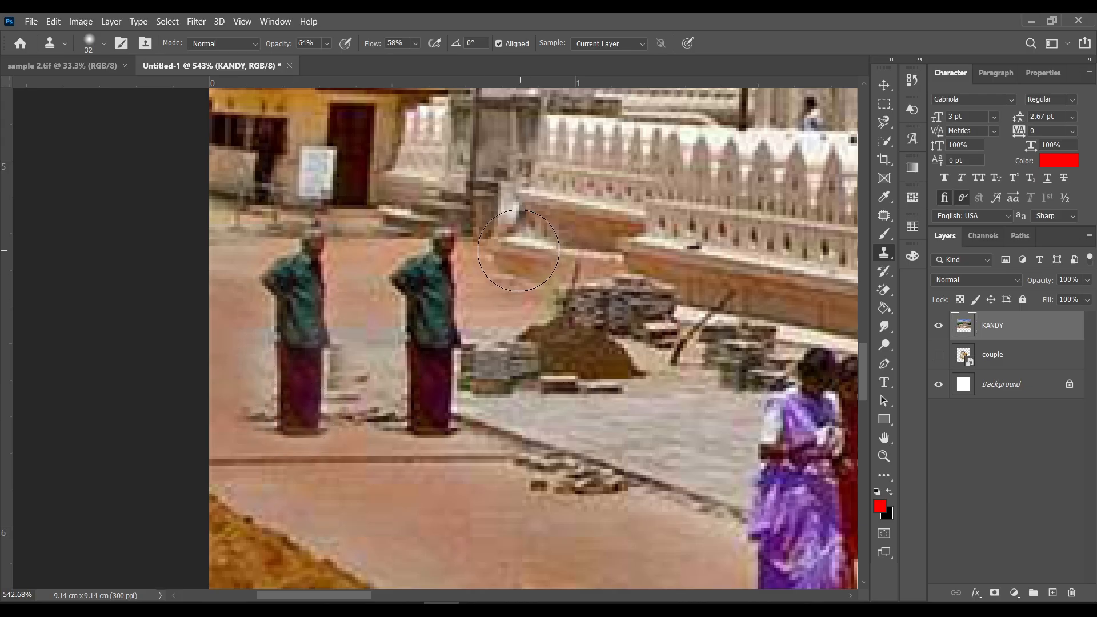
Step: Clone clean paving over the small brown block near the wall base with a 20 px Clone Stamp brush
{"action": "scroll", "coordinate": [291, 413], "scroll_direction": "down", "scroll_amount": 3}
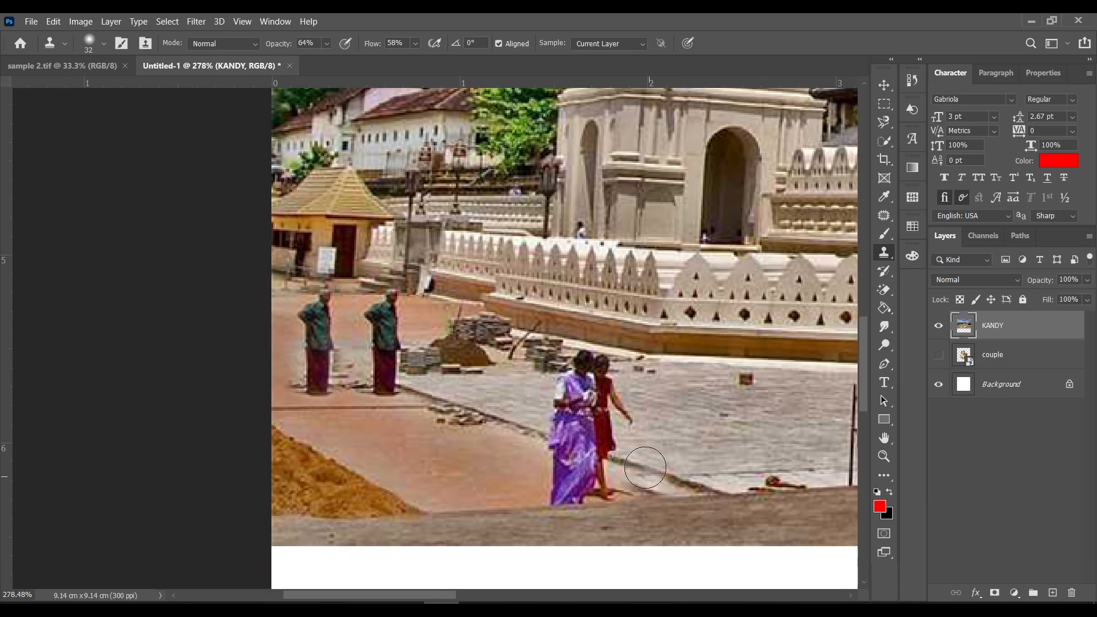
{"action": "scroll", "coordinate": [748, 369], "scroll_direction": "right", "scroll_amount": 2}
{"action": "scroll", "coordinate": [748, 369], "scroll_direction": "left", "scroll_amount": 2}
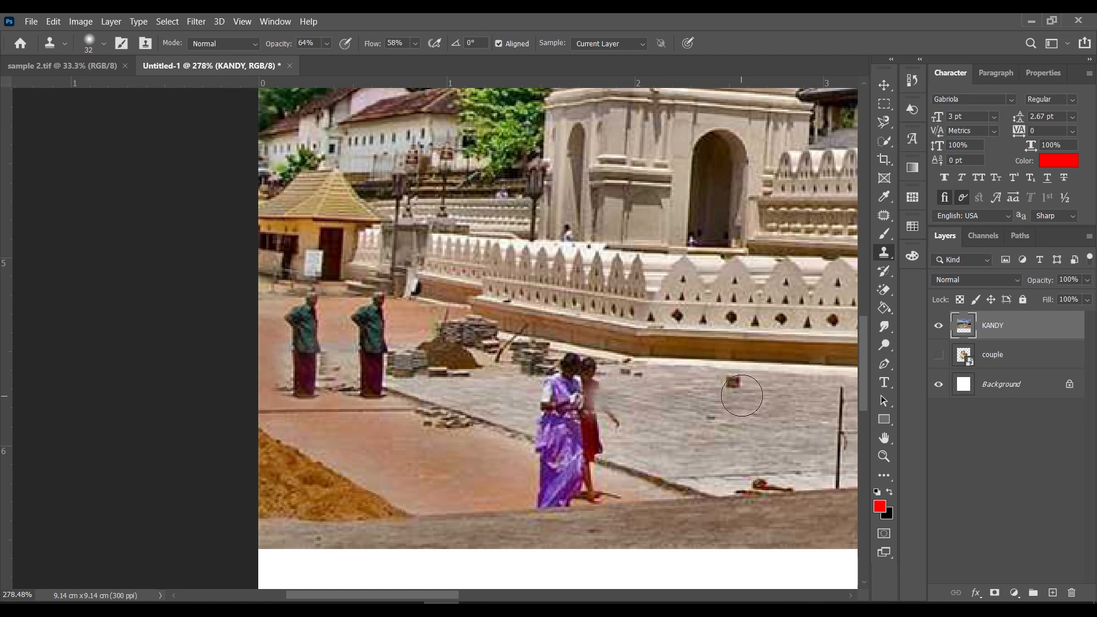
{"action": "scroll", "coordinate": [747, 387], "scroll_direction": "up", "scroll_amount": 3}
{"action": "left_click_drag", "start_coordinate": [747, 387], "coordinate": [352, 393]}
{"action": "scroll", "coordinate": [426, 393], "scroll_direction": "down", "scroll_amount": 3}
{"action": "scroll", "coordinate": [418, 394], "scroll_direction": "up", "scroll_amount": 5}
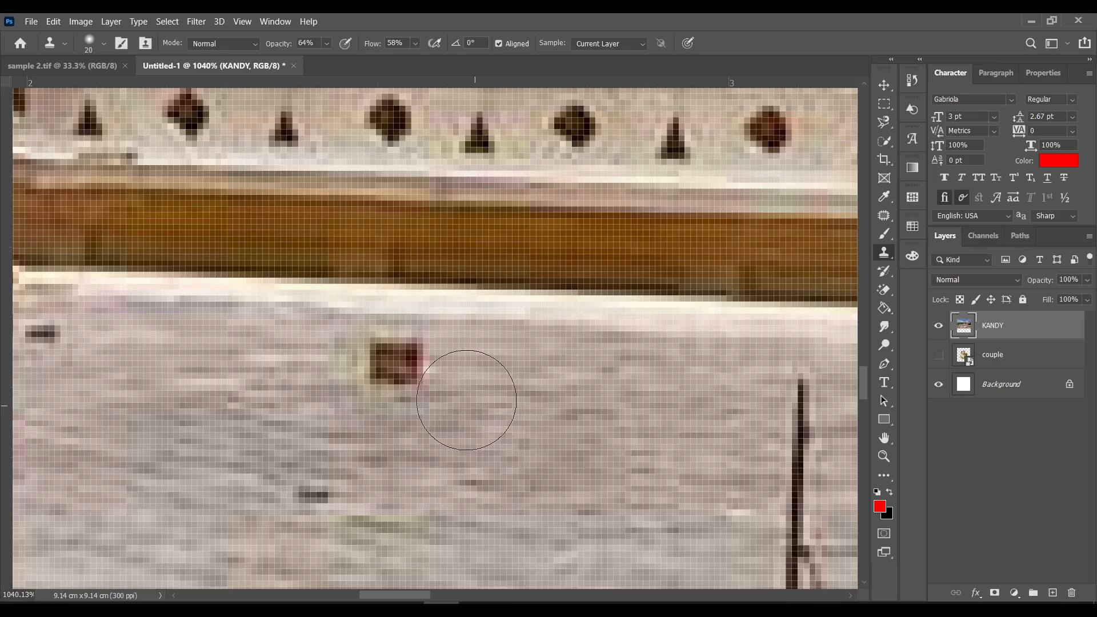
{"action": "mouse_move", "coordinate": [406, 372]}
{"action": "left_mouse_down"}
{"action": "mouse_move", "coordinate": [368, 372]}
{"action": "mouse_move", "coordinate": [375, 360]}
{"action": "left_mouse_up"}
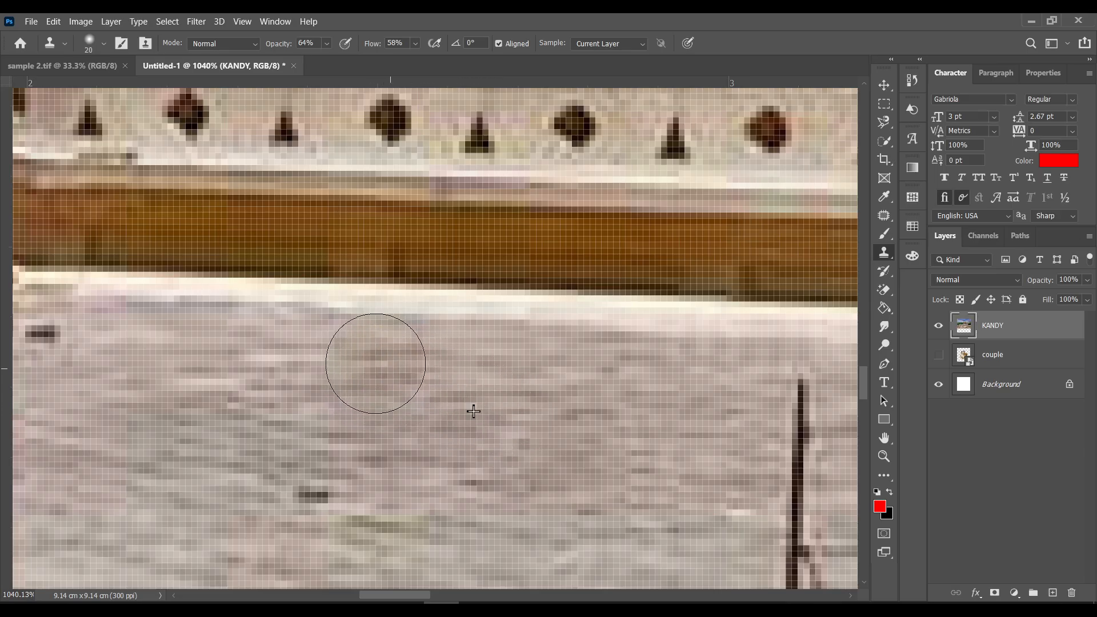
Step: Sample clean paving and clone it over the small dark speck on the open grey floor
{"action": "left_click", "coordinate": [398, 474], "text": "alt"}
{"action": "left_click_drag", "start_coordinate": [309, 490], "coordinate": [323, 500]}
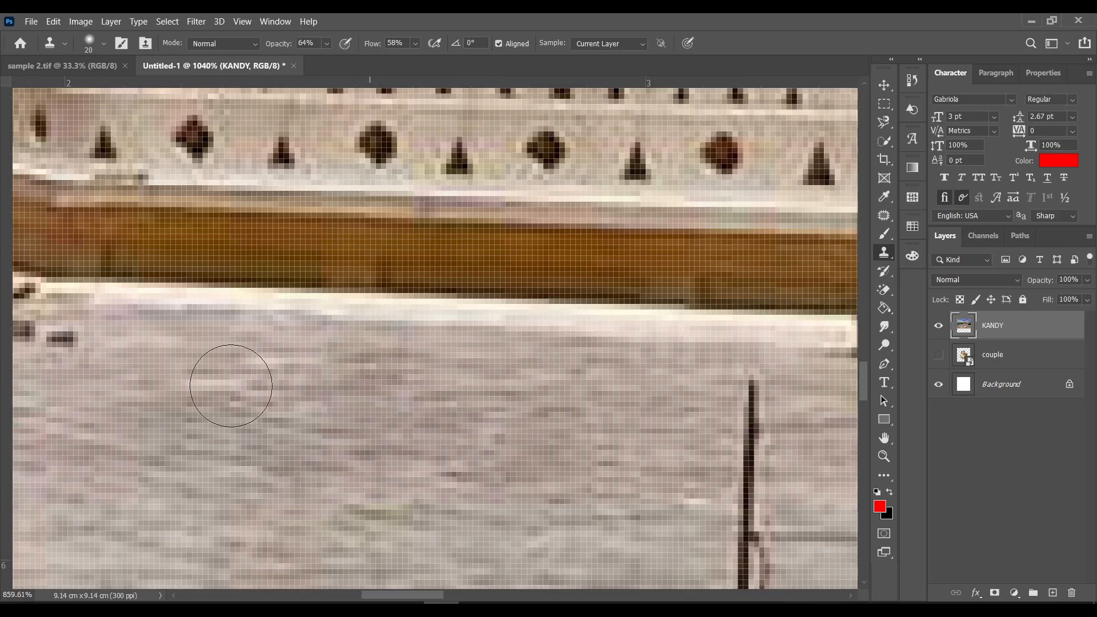
{"action": "mouse_move", "coordinate": [233, 387]}
{"action": "left_mouse_down"}
{"action": "mouse_move", "coordinate": [587, 411]}
{"action": "mouse_move", "coordinate": [524, 294]}
{"action": "left_mouse_up"}
{"action": "scroll", "coordinate": [524, 294], "scroll_direction": "down", "scroll_amount": 5}
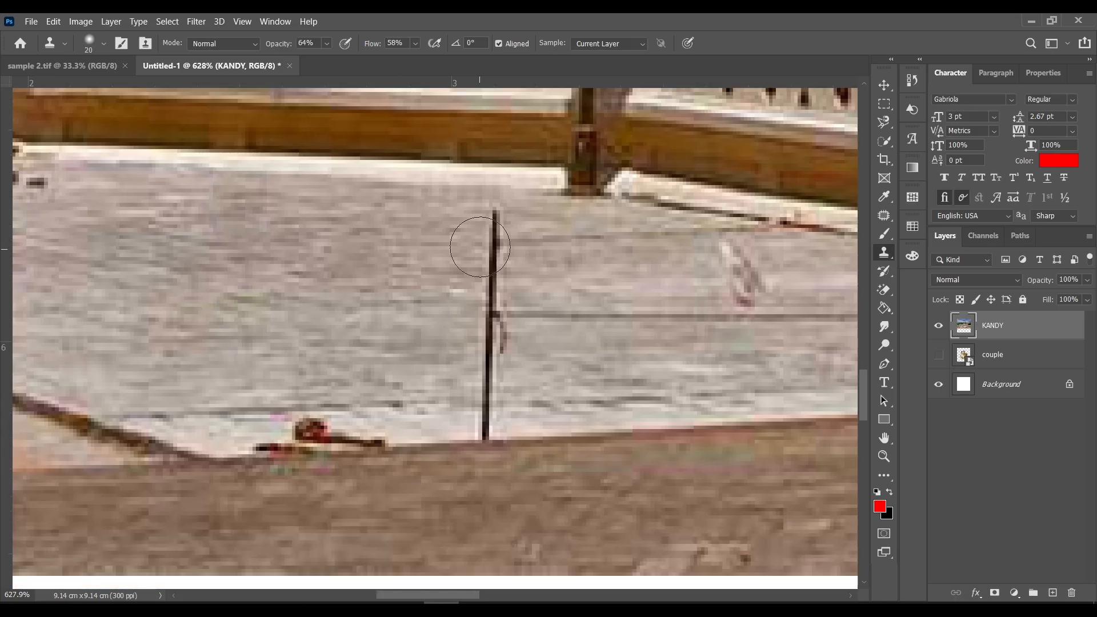
Step: Reduce the Clone Stamp brush to 11 px and clone paving over the upper part of the thin black pole
{"action": "scroll", "coordinate": [480, 265], "scroll_direction": "up", "scroll_amount": 6}
{"action": "key", "text": "bracketleft"}
{"action": "mouse_move", "coordinate": [502, 171]}
{"action": "left_mouse_down"}
{"action": "mouse_move", "coordinate": [510, 194]}
{"action": "mouse_move", "coordinate": [491, 291]}
{"action": "mouse_move", "coordinate": [498, 201]}
{"action": "left_mouse_up"}
{"action": "key", "text": "v"}
{"action": "scroll", "coordinate": [498, 202], "scroll_direction": "down", "scroll_amount": 5}
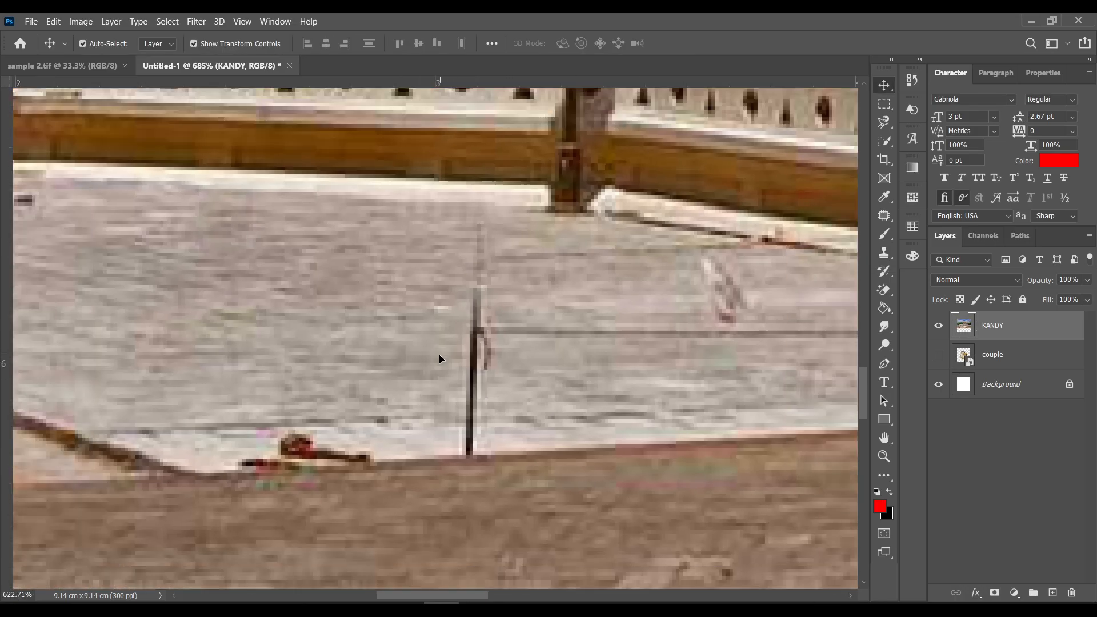
{"action": "scroll", "coordinate": [440, 357], "scroll_direction": "down", "scroll_amount": 1}
{"action": "scroll", "coordinate": [353, 558], "scroll_direction": "up", "scroll_amount": 4}
{"action": "scroll", "coordinate": [352, 559], "scroll_direction": "down", "scroll_amount": 2}
{"action": "scroll", "coordinate": [723, 260], "scroll_direction": "down", "scroll_amount": 4}
{"action": "scroll", "coordinate": [724, 260], "scroll_direction": "up", "scroll_amount": 3}
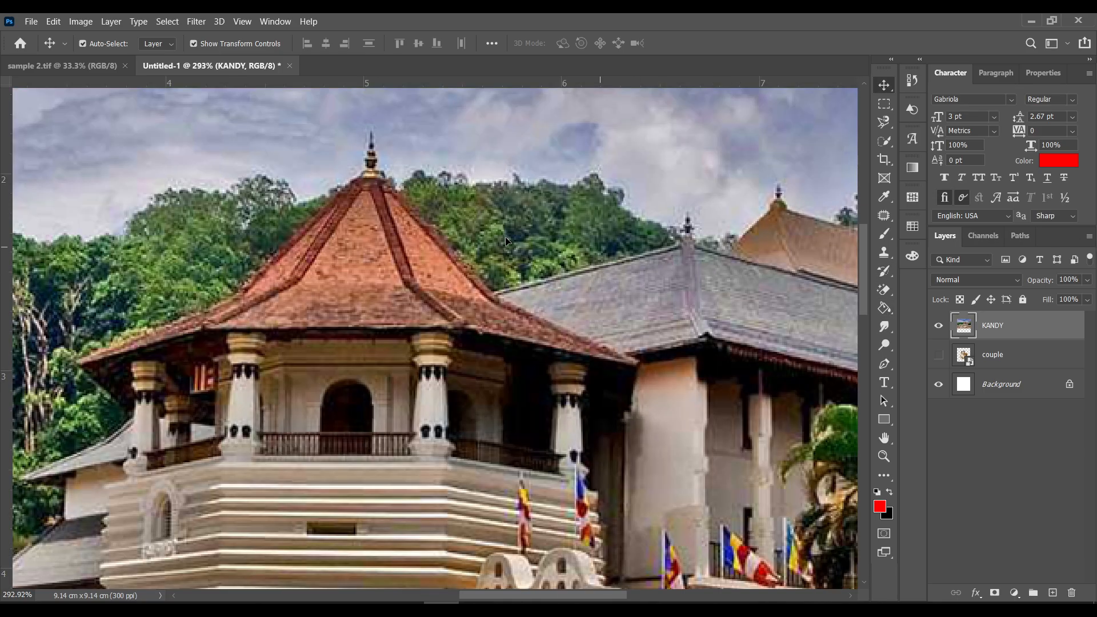
{"action": "scroll", "coordinate": [505, 237], "scroll_direction": "down", "scroll_amount": 2}
{"action": "left_click", "coordinate": [885, 105]}
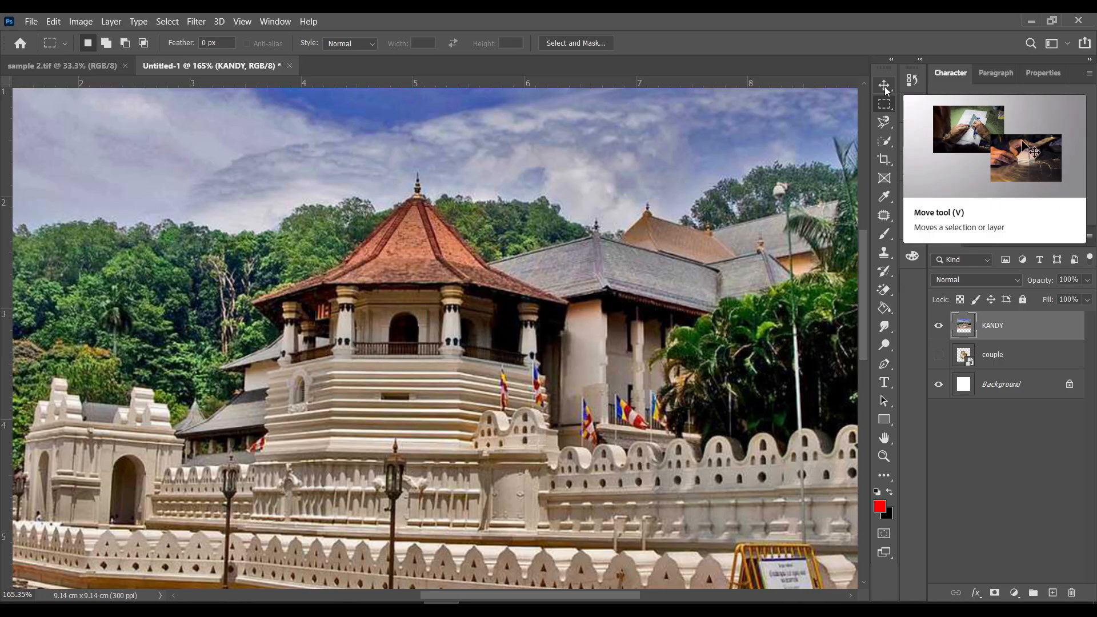
{"action": "left_click", "coordinate": [885, 87]}
{"action": "left_click", "coordinate": [884, 252]}
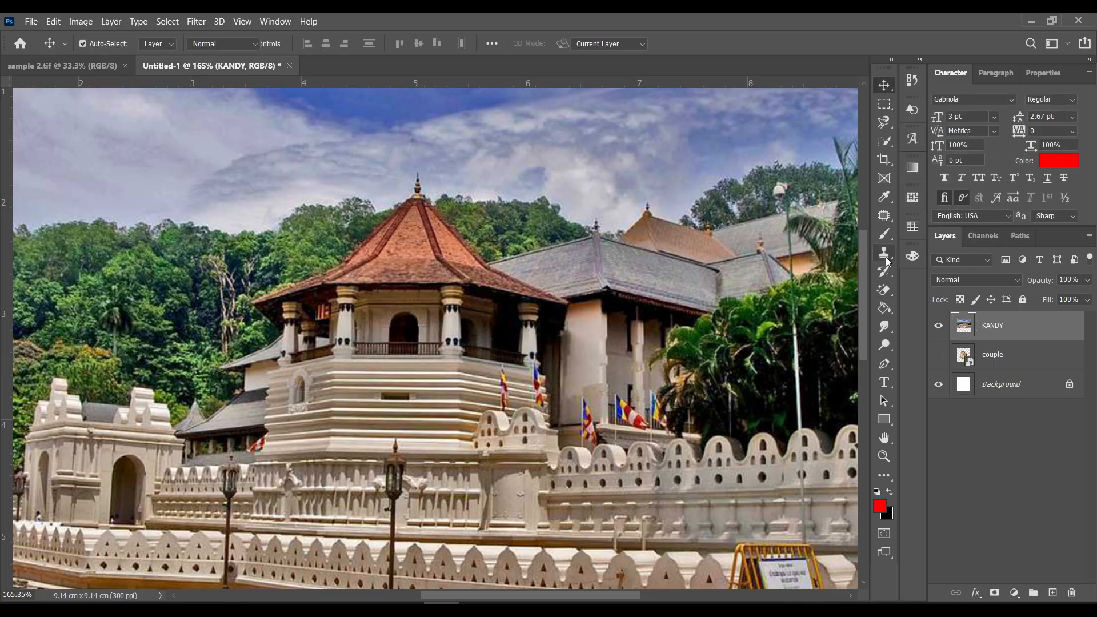
{"action": "scroll", "coordinate": [354, 277], "scroll_direction": "down", "scroll_amount": 2}
{"action": "scroll", "coordinate": [355, 278], "scroll_direction": "up", "scroll_amount": 4}
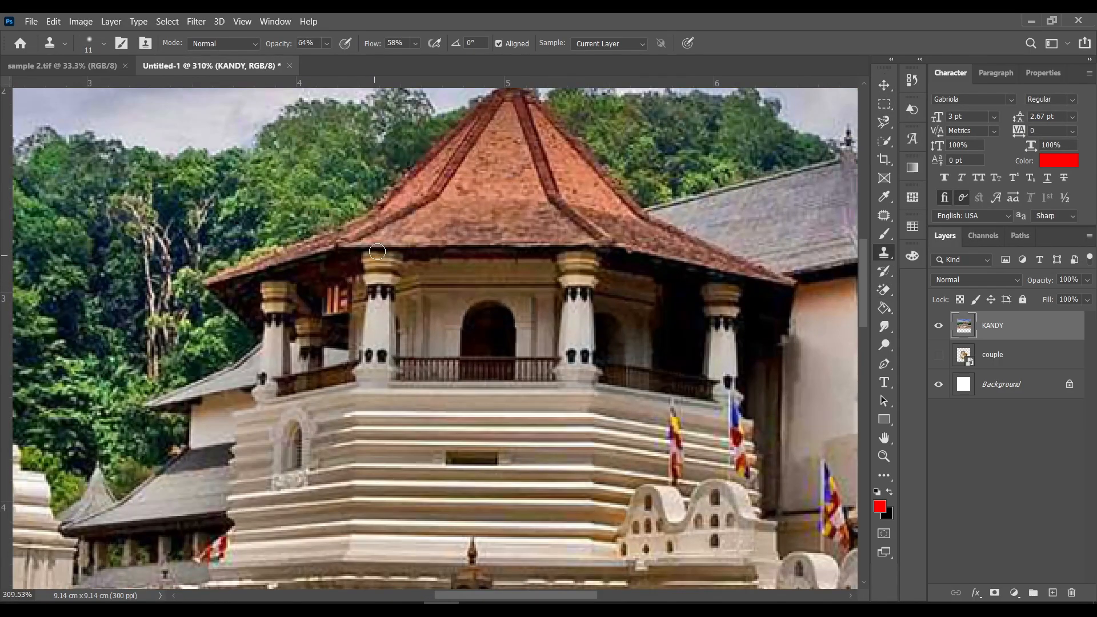
{"action": "key", "text": "v"}
{"action": "left_click_drag", "start_coordinate": [475, 431], "coordinate": [507, 201]}
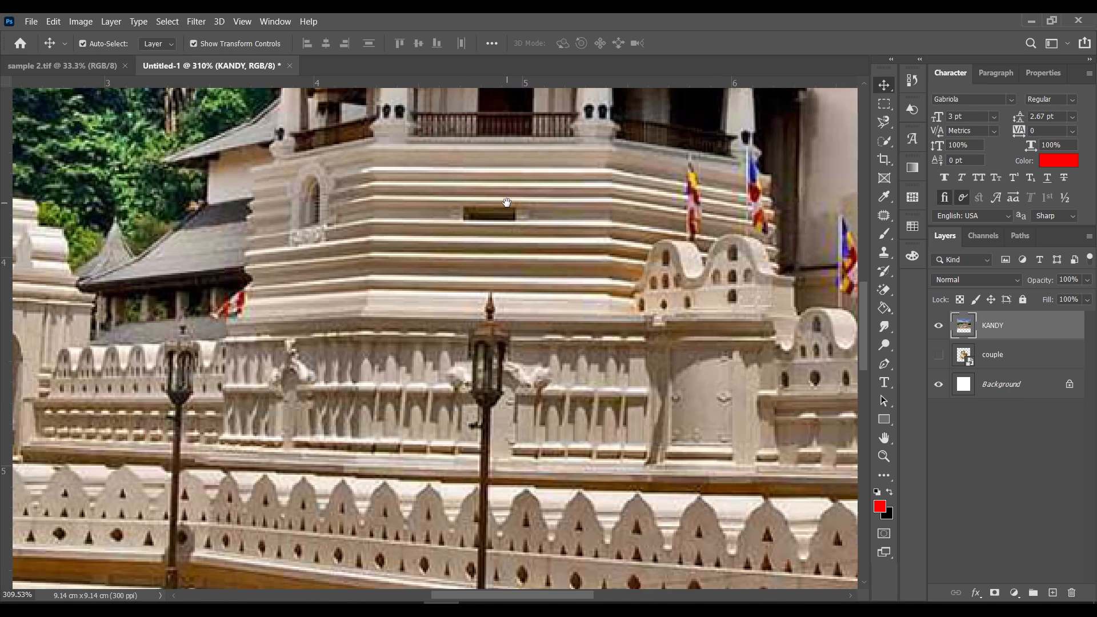
Step: Try erasing the sign on the yellow barrier with a 45 px Eraser brush, and undo the erased dabs
{"action": "key", "text": "s"}
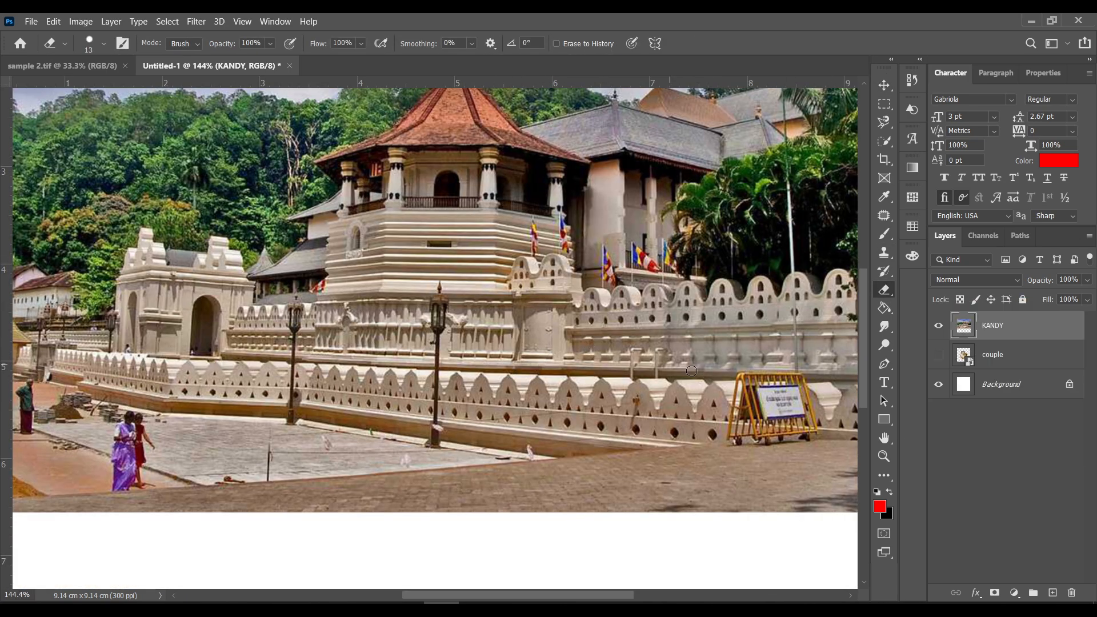
{"action": "scroll", "coordinate": [693, 373], "scroll_direction": "up", "scroll_amount": 4}
{"action": "mouse_move", "coordinate": [693, 375]}
{"action": "left_mouse_down"}
{"action": "mouse_move", "coordinate": [232, 247]}
{"action": "mouse_move", "coordinate": [242, 251]}
{"action": "left_mouse_up"}
{"action": "scroll", "coordinate": [313, 278], "scroll_direction": "up", "scroll_amount": 3}
{"action": "left_click_drag", "start_coordinate": [385, 308], "coordinate": [440, 314]}
{"action": "left_click", "coordinate": [409, 324]}
{"action": "left_click", "coordinate": [490, 330]}
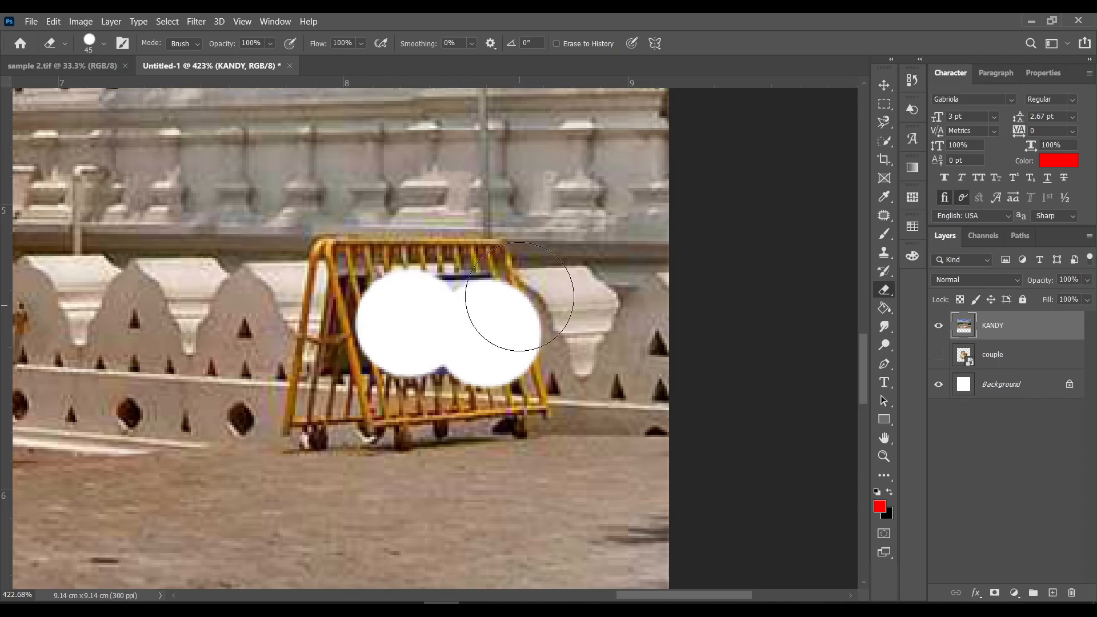
{"action": "key", "text": "ctrl+z"}
{"action": "key", "text": "ctrl+z"}
Step: Erase a solid strip of paving in front of the yellow barrier, and fainter patches nearby at 49% opacity and 60% flow
{"action": "scroll", "coordinate": [297, 259], "scroll_direction": "down", "scroll_amount": 3}
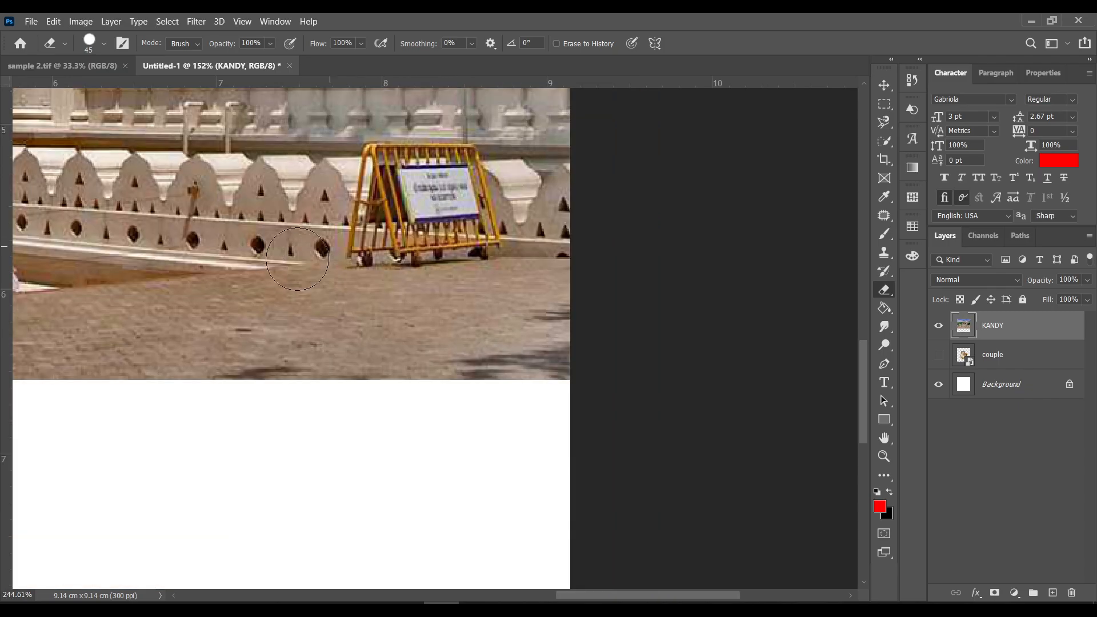
{"action": "mouse_move", "coordinate": [297, 259]}
{"action": "left_mouse_down"}
{"action": "mouse_move", "coordinate": [358, 281]}
{"action": "mouse_move", "coordinate": [426, 279]}
{"action": "mouse_move", "coordinate": [302, 274]}
{"action": "mouse_move", "coordinate": [366, 281]}
{"action": "mouse_move", "coordinate": [537, 359]}
{"action": "left_mouse_up"}
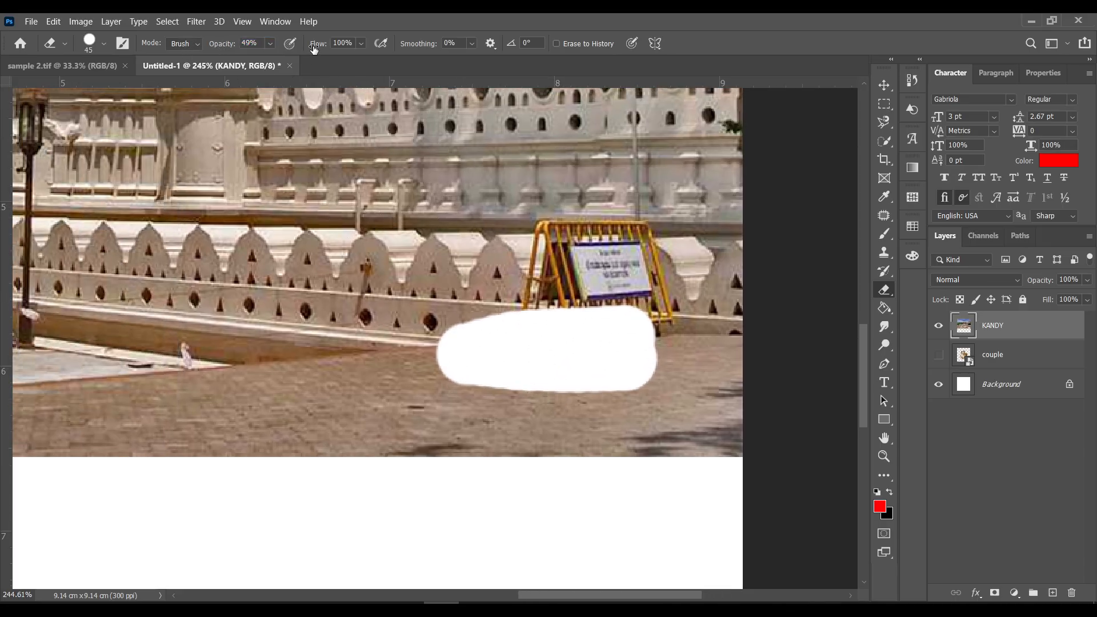
{"action": "type", "text": "60"}
{"action": "mouse_move", "coordinate": [325, 383]}
{"action": "left_mouse_down"}
{"action": "mouse_move", "coordinate": [350, 391]}
{"action": "mouse_move", "coordinate": [348, 414]}
{"action": "mouse_move", "coordinate": [340, 377]}
{"action": "mouse_move", "coordinate": [336, 432]}
{"action": "mouse_move", "coordinate": [327, 378]}
{"action": "left_mouse_up"}
{"action": "left_click_drag", "start_coordinate": [426, 407], "coordinate": [462, 414]}
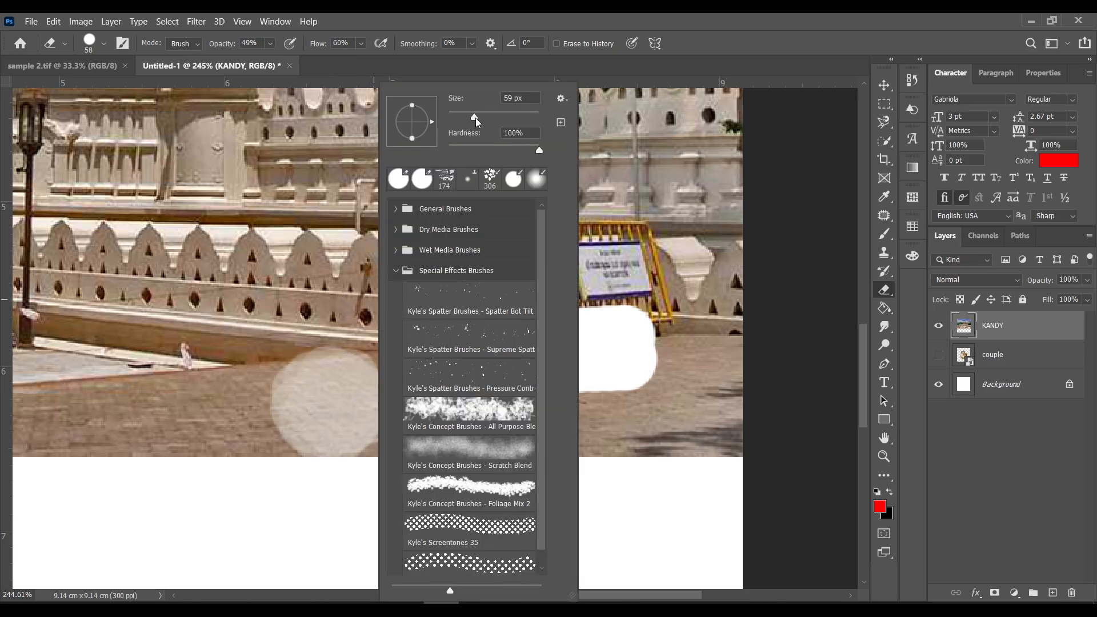
Step: Enlarge the Eraser brush to 155 px and erase two faint round patches over the carved white walls
{"action": "left_click_drag", "start_coordinate": [505, 123], "coordinate": [507, 123]}
{"action": "left_click", "coordinate": [271, 195]}
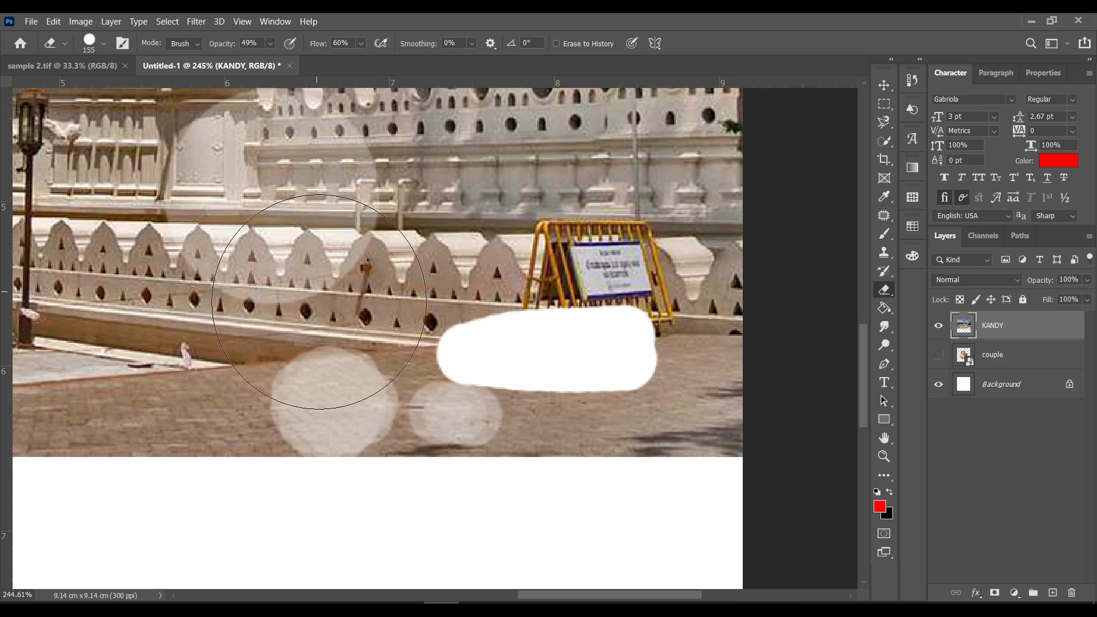
{"action": "left_click", "coordinate": [320, 303]}
Step: Soften the Eraser to 31% hardness and erase a blurred patch on the wall beside the yellow barrier
{"action": "right_click", "coordinate": [413, 204]}
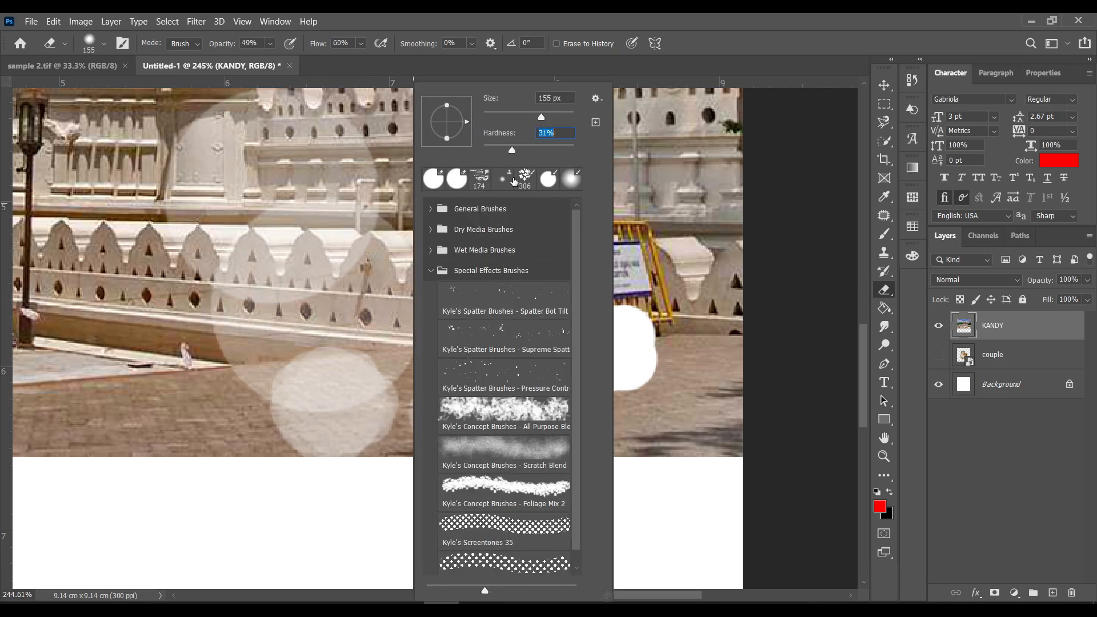
{"action": "mouse_move", "coordinate": [290, 305]}
{"action": "left_mouse_down"}
{"action": "mouse_move", "coordinate": [245, 350]}
{"action": "mouse_move", "coordinate": [255, 372]}
{"action": "left_mouse_up"}
{"action": "mouse_move", "coordinate": [443, 237]}
{"action": "left_mouse_down"}
{"action": "mouse_move", "coordinate": [459, 263]}
{"action": "mouse_move", "coordinate": [441, 216]}
{"action": "mouse_move", "coordinate": [580, 245]}
{"action": "left_mouse_up"}
{"action": "scroll", "coordinate": [581, 245], "scroll_direction": "down", "scroll_amount": 5}
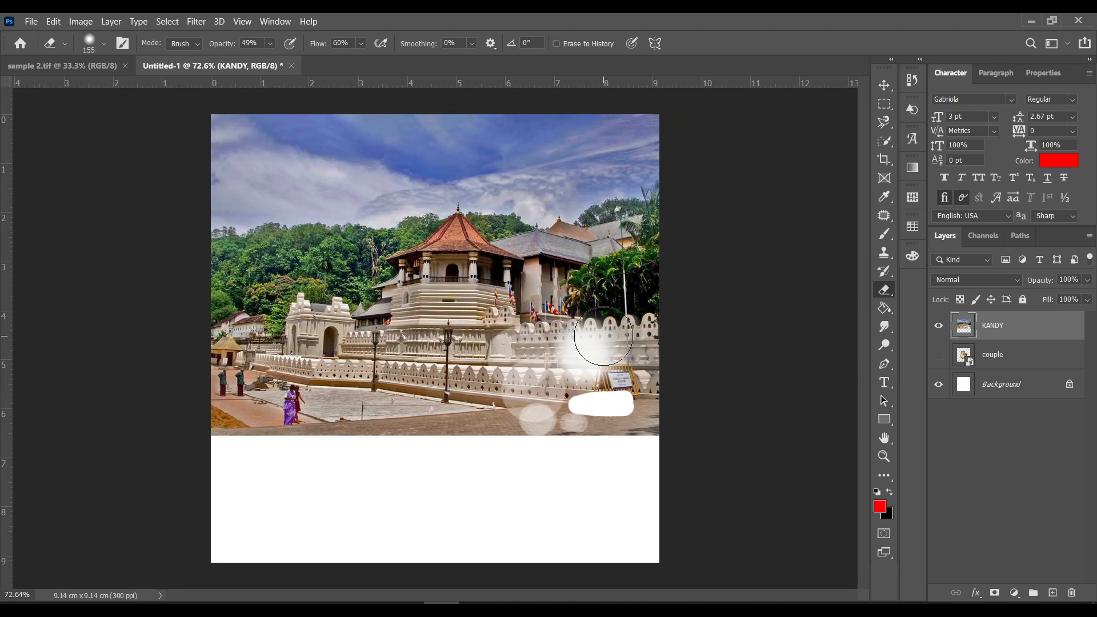
Step: Enlarge the Eraser brush to 692 px and move the KANDY layer straight down about 2 cm, leaving a blank band above the sky
{"action": "left_click_drag", "start_coordinate": [460, 448], "coordinate": [576, 441]}
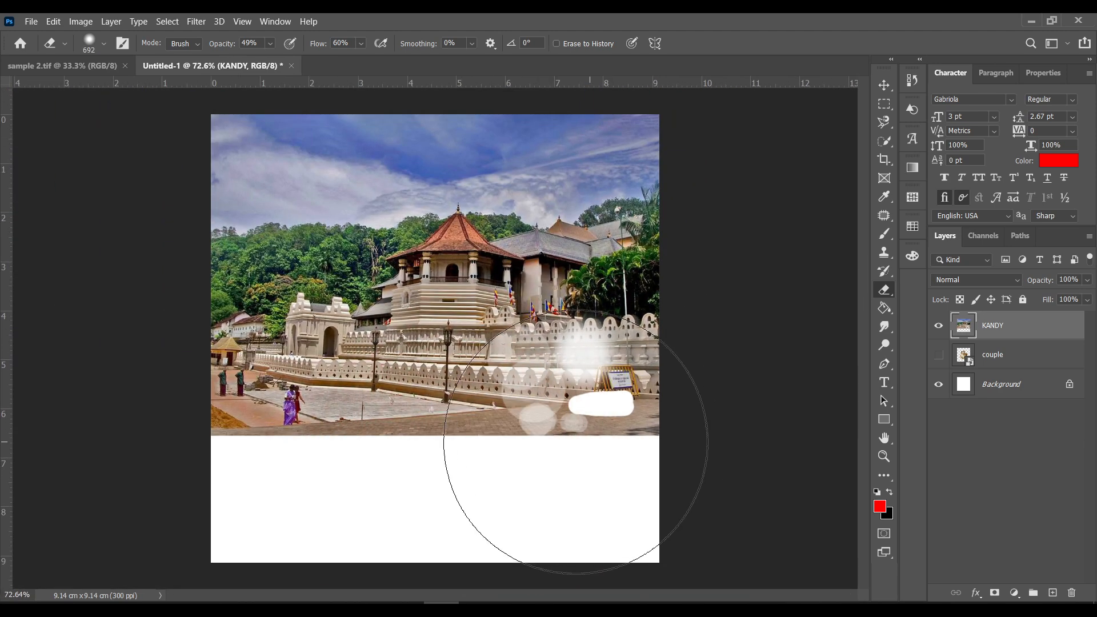
{"action": "scroll", "coordinate": [466, 453], "scroll_direction": "up", "scroll_amount": 2}
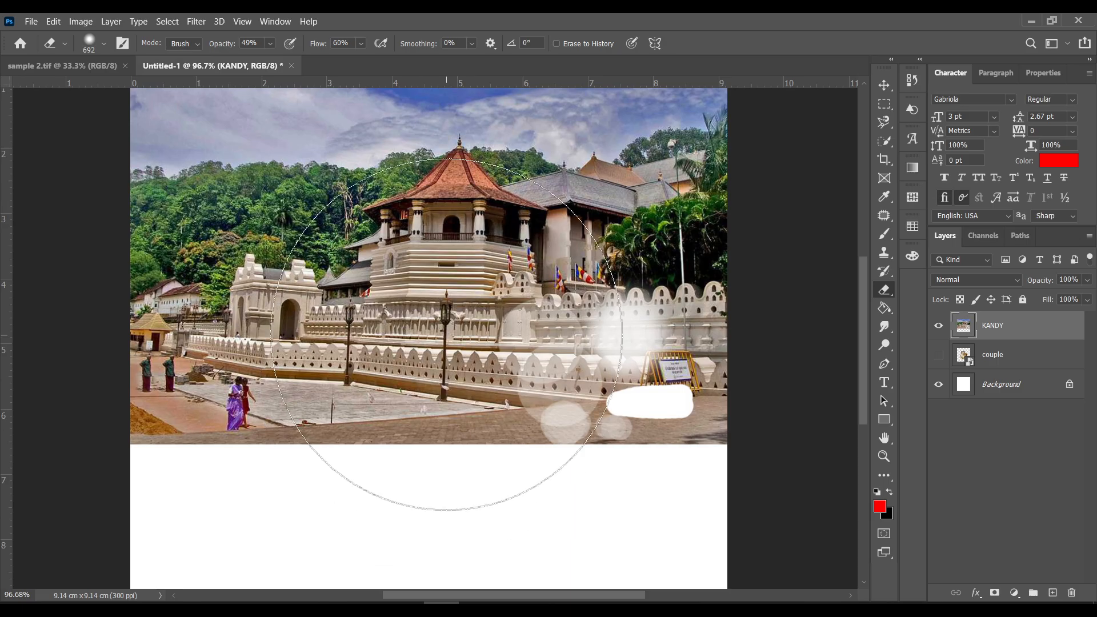
{"action": "key", "text": "v"}
{"action": "left_click_drag", "start_coordinate": [426, 274], "coordinate": [426, 410]}
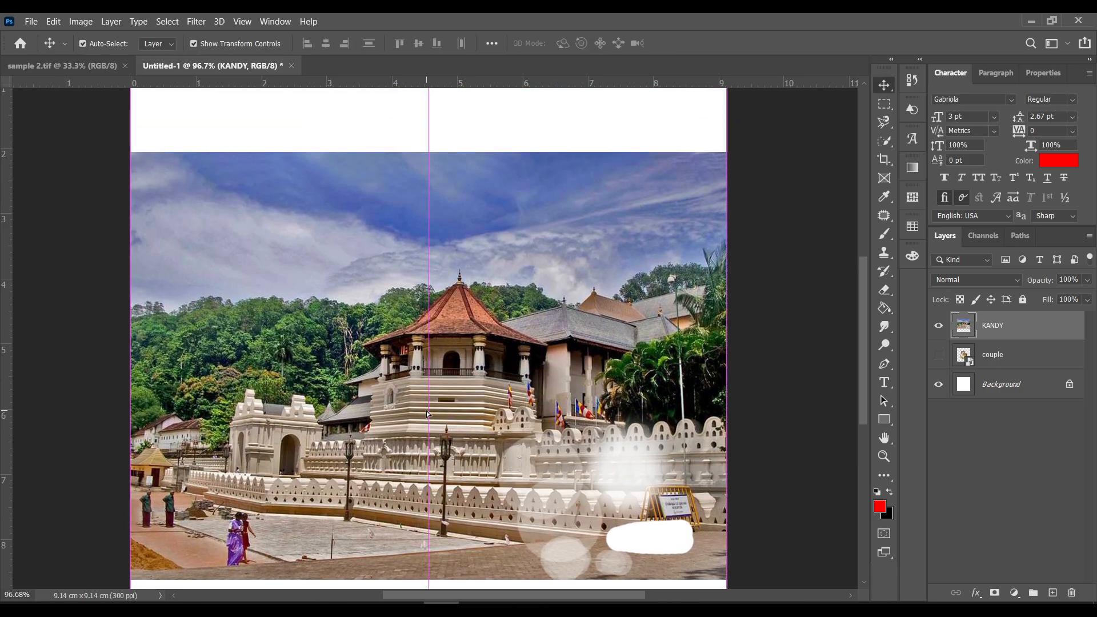
{"action": "left_click_drag", "start_coordinate": [448, 216], "coordinate": [459, 399]}
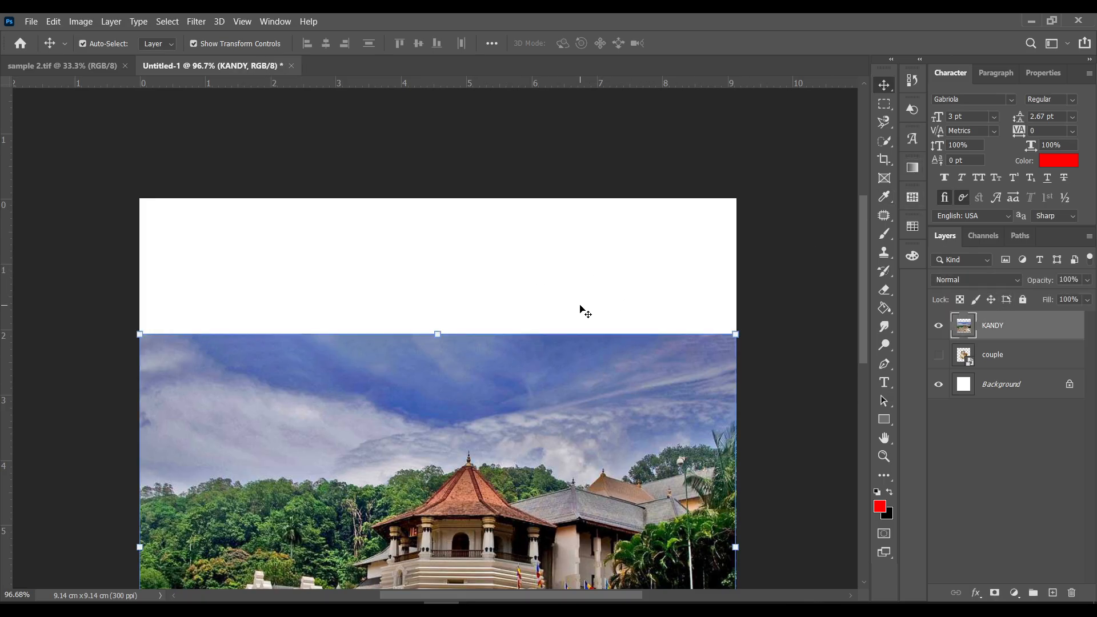
Step: Fade the upper sky into the white band using the Eraser at 436 px and 40% hardness
{"action": "key", "text": "b"}
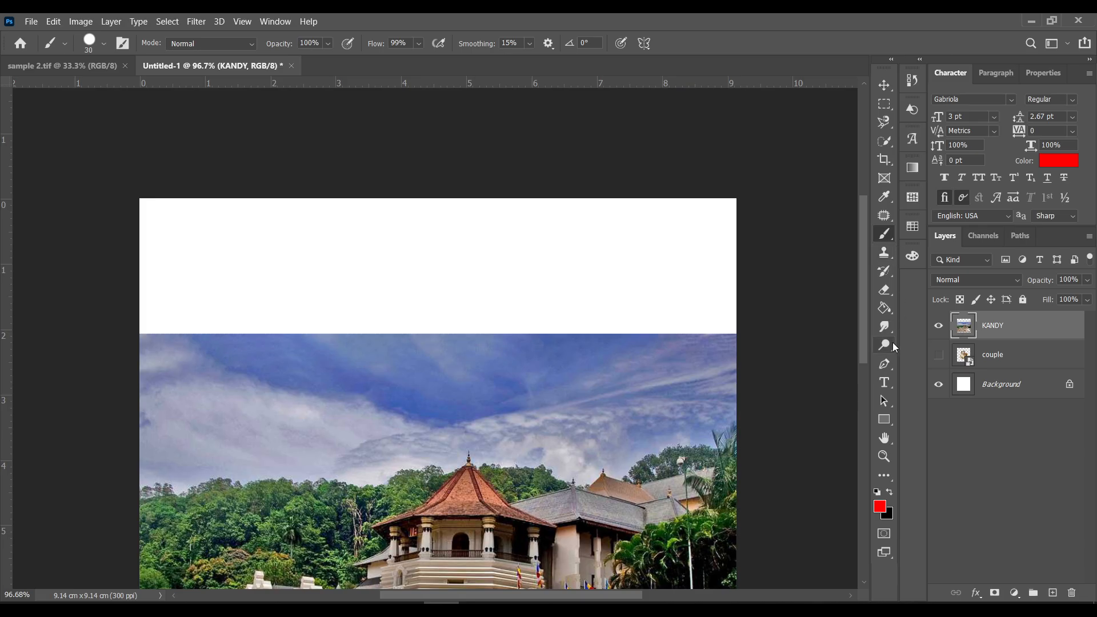
{"action": "left_click", "coordinate": [883, 295]}
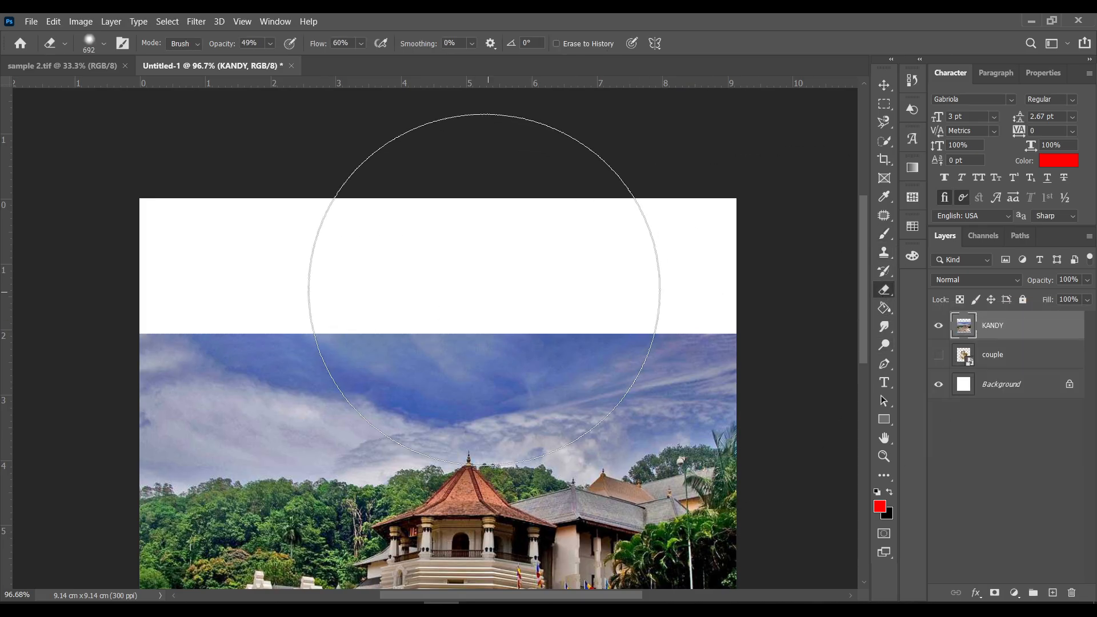
{"action": "left_click_drag", "start_coordinate": [455, 269], "coordinate": [400, 274]}
{"action": "right_click", "coordinate": [386, 284]}
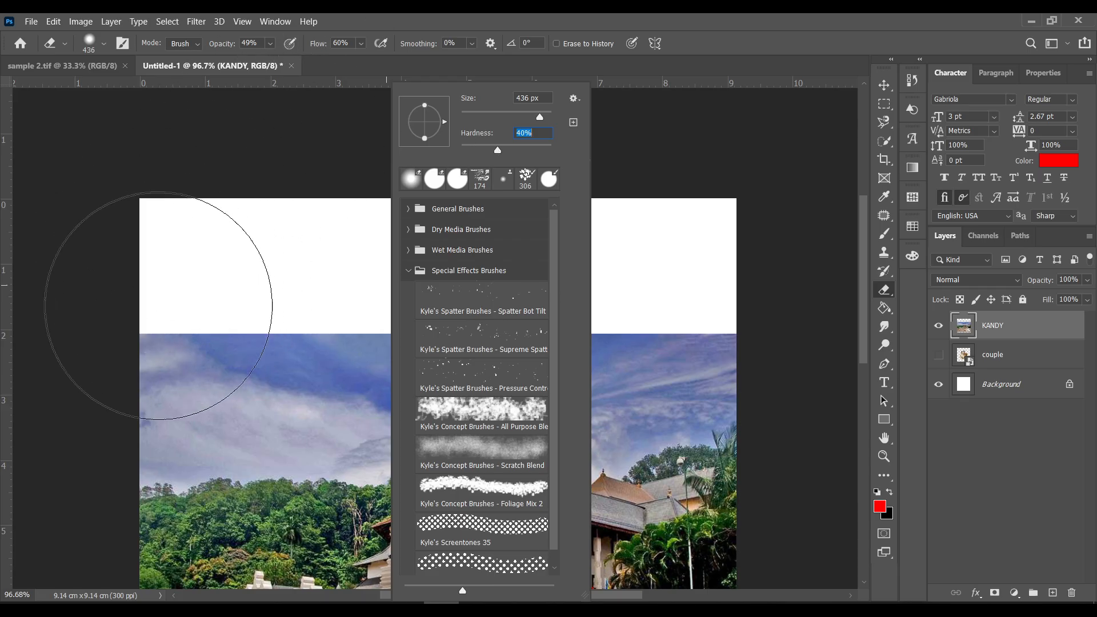
{"action": "key", "text": "Return"}
{"action": "mouse_move", "coordinate": [622, 287]}
{"action": "left_mouse_down"}
{"action": "mouse_move", "coordinate": [581, 308]}
{"action": "mouse_move", "coordinate": [98, 313]}
{"action": "mouse_move", "coordinate": [725, 313]}
{"action": "mouse_move", "coordinate": [137, 298]}
{"action": "mouse_move", "coordinate": [694, 274]}
{"action": "mouse_move", "coordinate": [85, 262]}
{"action": "mouse_move", "coordinate": [177, 255]}
{"action": "mouse_move", "coordinate": [708, 281]}
{"action": "left_mouse_up"}
{"action": "scroll", "coordinate": [545, 123], "scroll_direction": "down", "scroll_amount": 3}
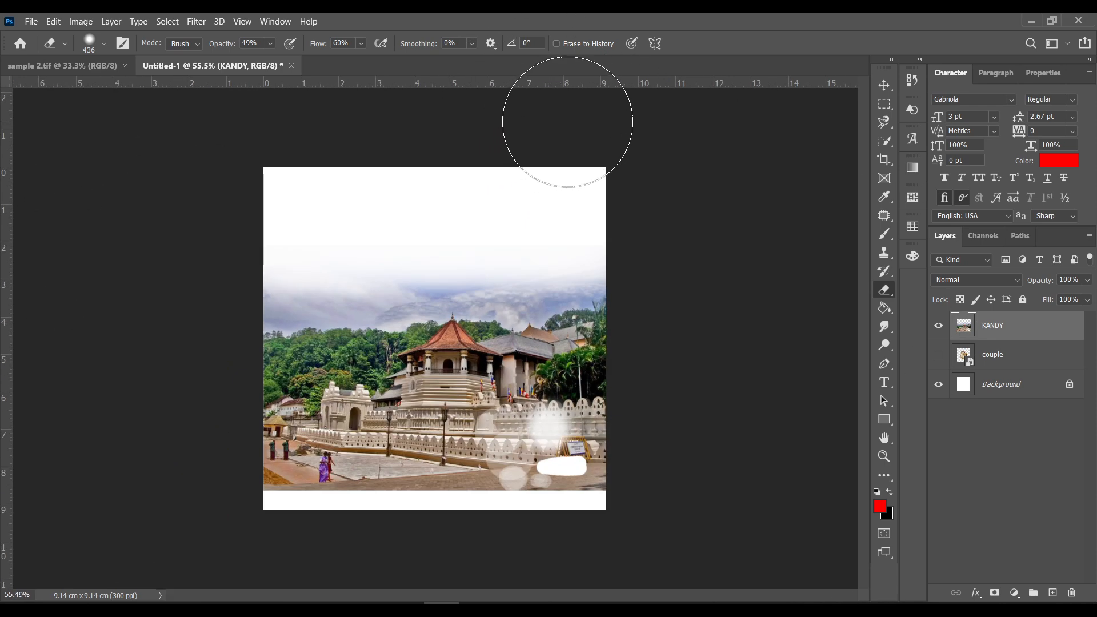
Step: Add a layer mask to the KANDY layer with its sky unerased, and make the mask the active editing target
{"action": "key", "text": "v"}
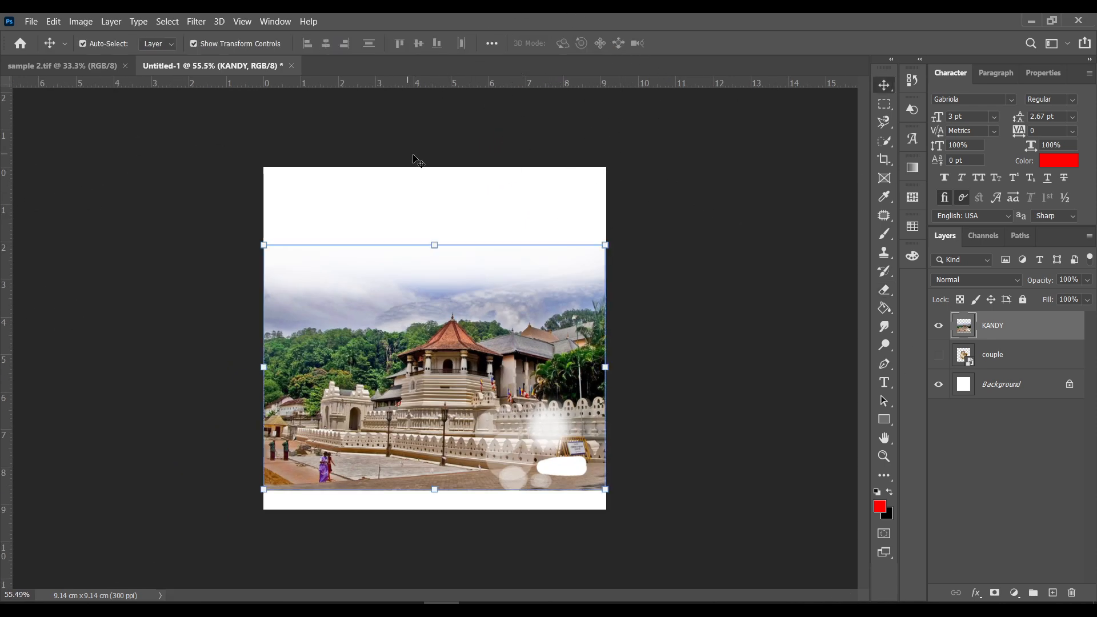
{"action": "scroll", "coordinate": [514, 159], "scroll_direction": "up", "scroll_amount": 2}
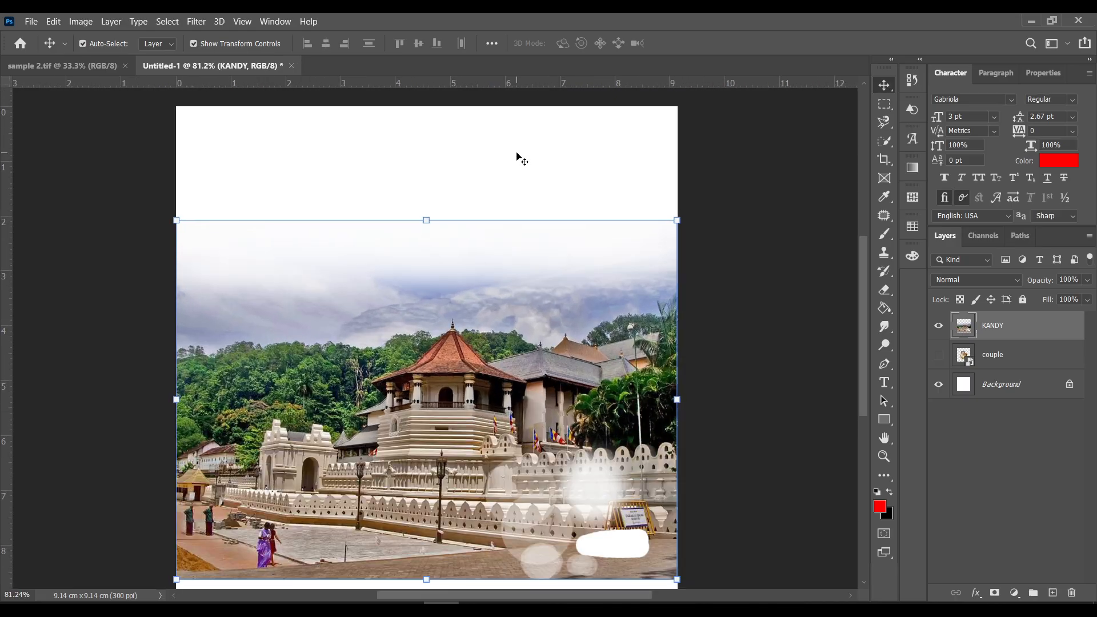
{"action": "scroll", "coordinate": [520, 158], "scroll_direction": "up", "scroll_amount": 2}
{"action": "left_click_drag", "start_coordinate": [517, 154], "coordinate": [582, 206]}
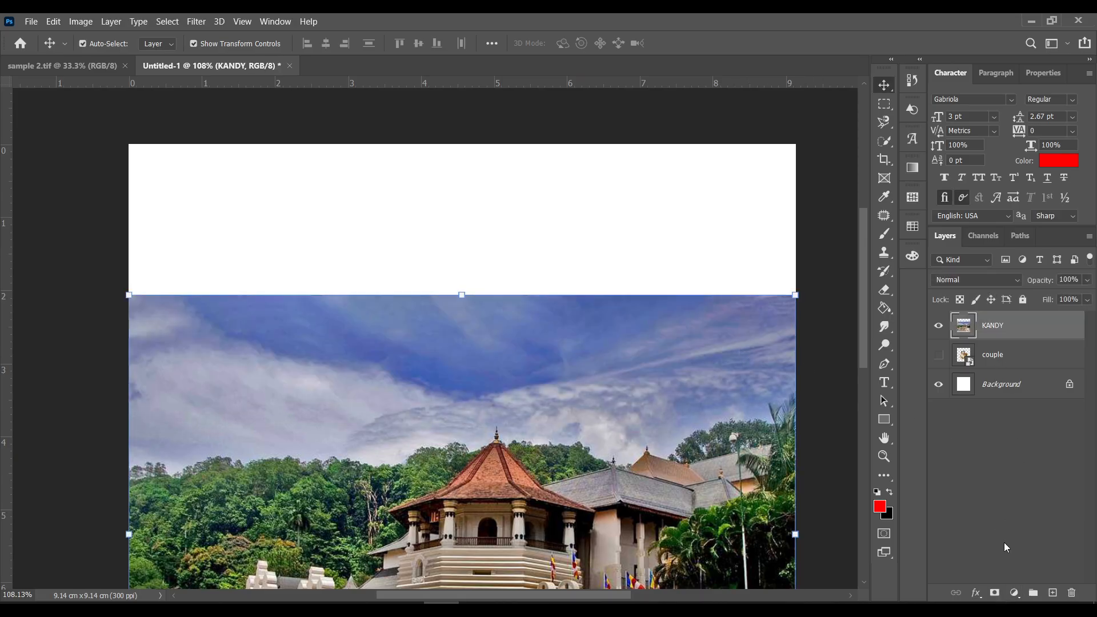
{"action": "left_click", "coordinate": [995, 593]}
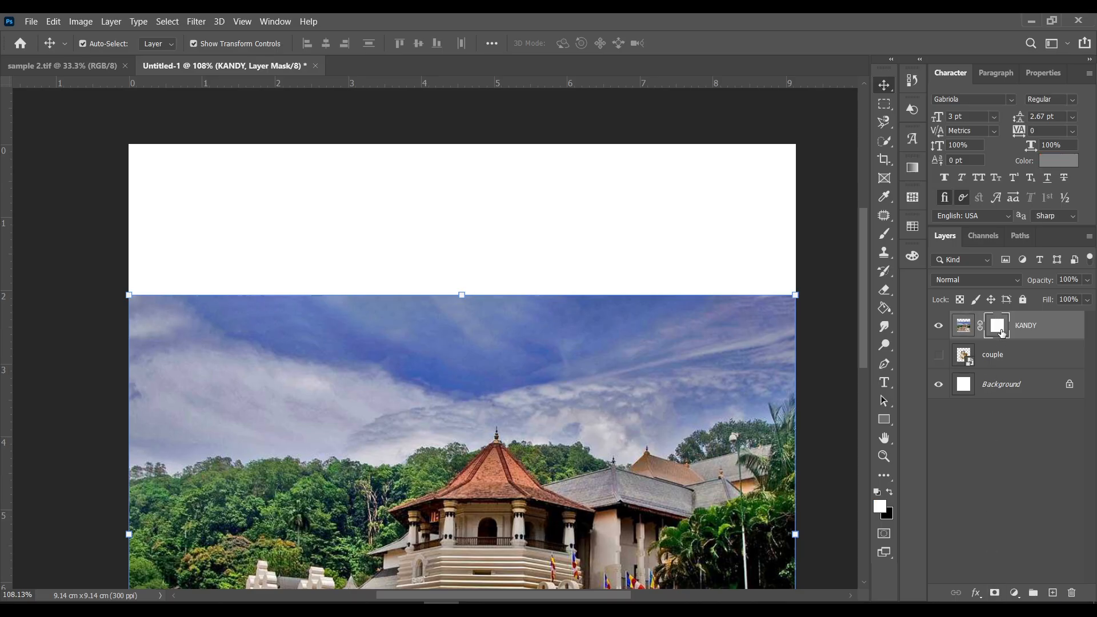
{"action": "left_click", "coordinate": [965, 330]}
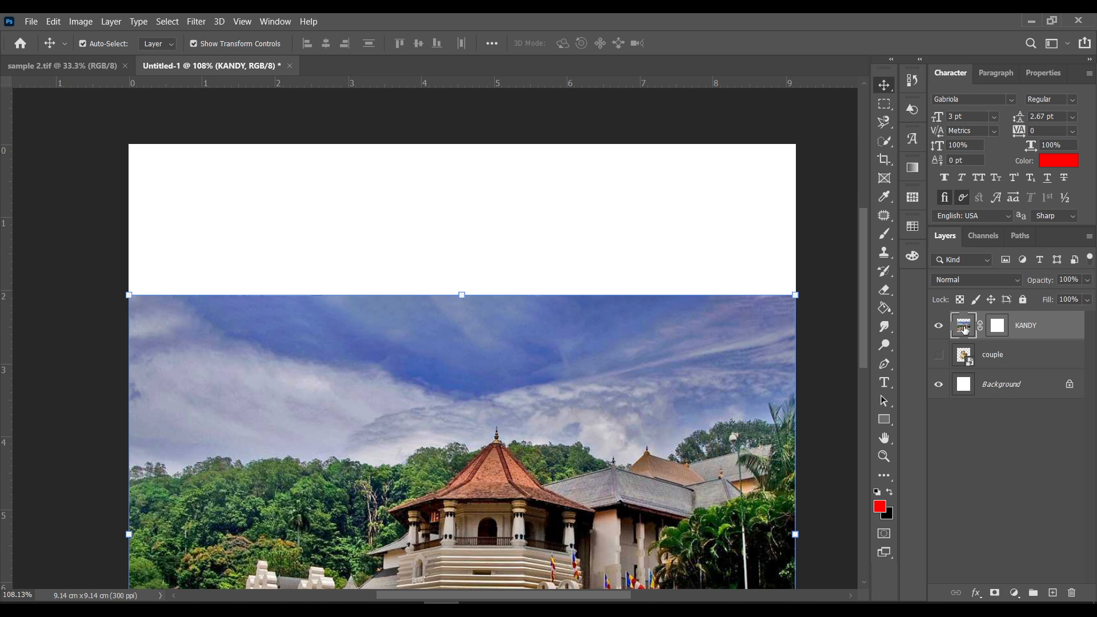
{"action": "left_click", "coordinate": [995, 328]}
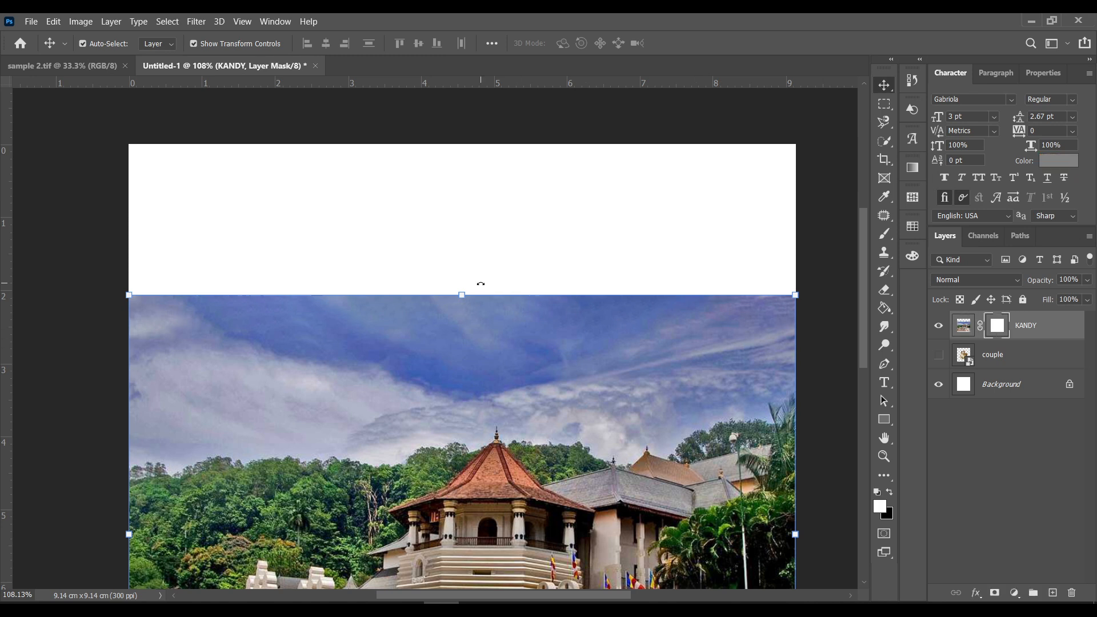
Step: Set the Brush to a size of 245 px and 40% hardness for painting on the KANDY mask
{"action": "key", "text": "b"}
{"action": "left_click_drag", "start_coordinate": [473, 278], "coordinate": [581, 286]}
{"action": "left_click_drag", "start_coordinate": [442, 260], "coordinate": [416, 264]}
{"action": "right_click", "coordinate": [416, 267]}
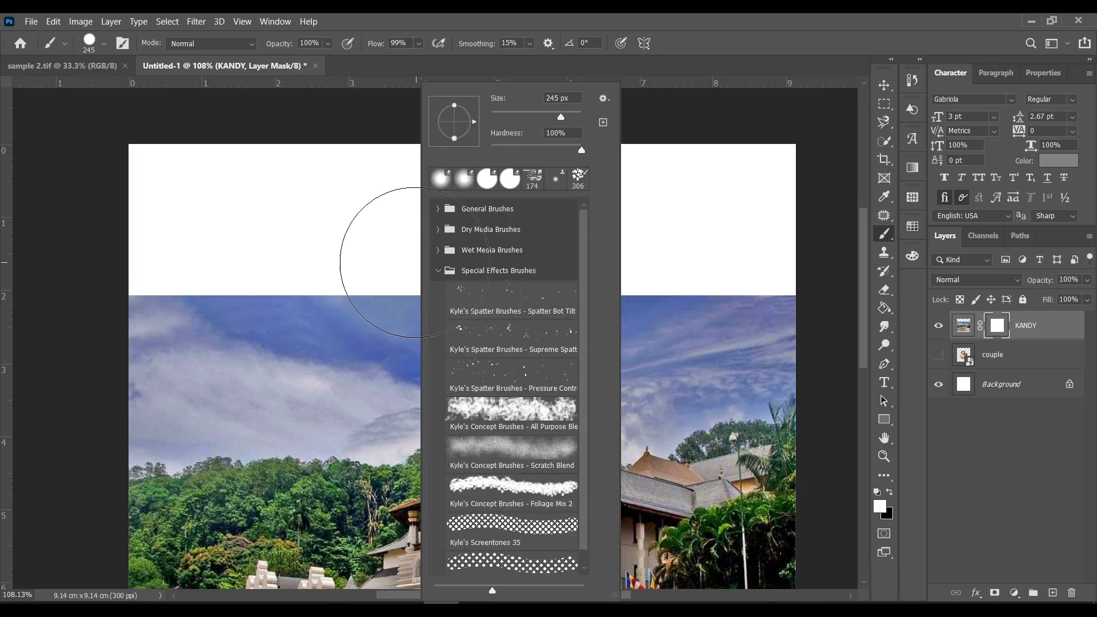
{"action": "left_click", "coordinate": [528, 149]}
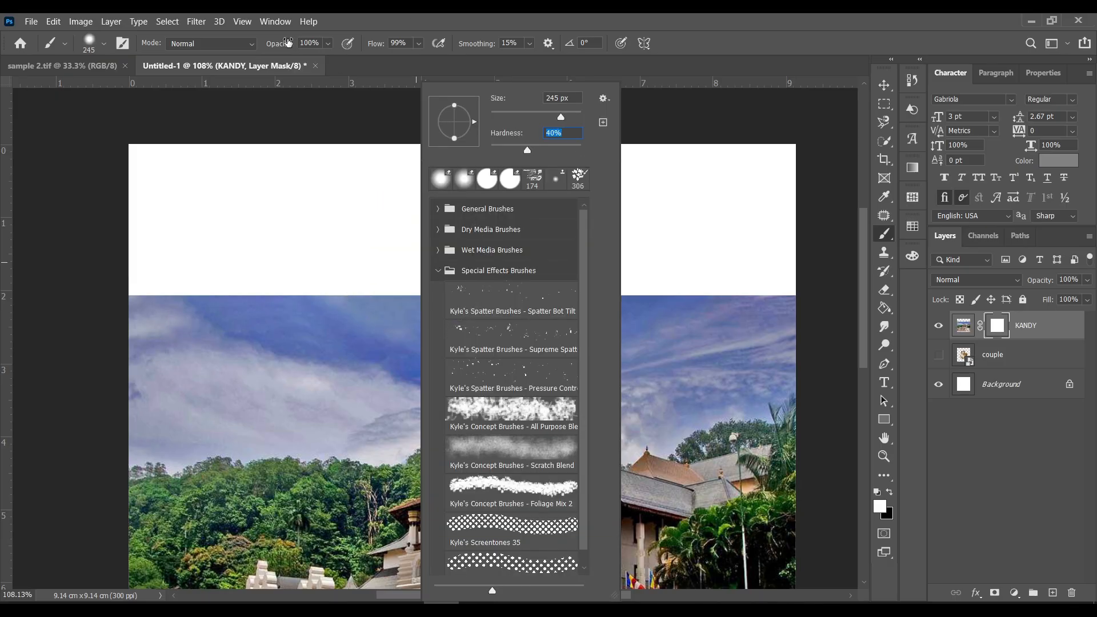
Step: Lower the brush opacity to 70% and flow to 68%, and paint white on the mask along the sky's upper edge
{"action": "left_click", "coordinate": [271, 40]}
{"action": "left_click_drag", "start_coordinate": [279, 48], "coordinate": [265, 44]}
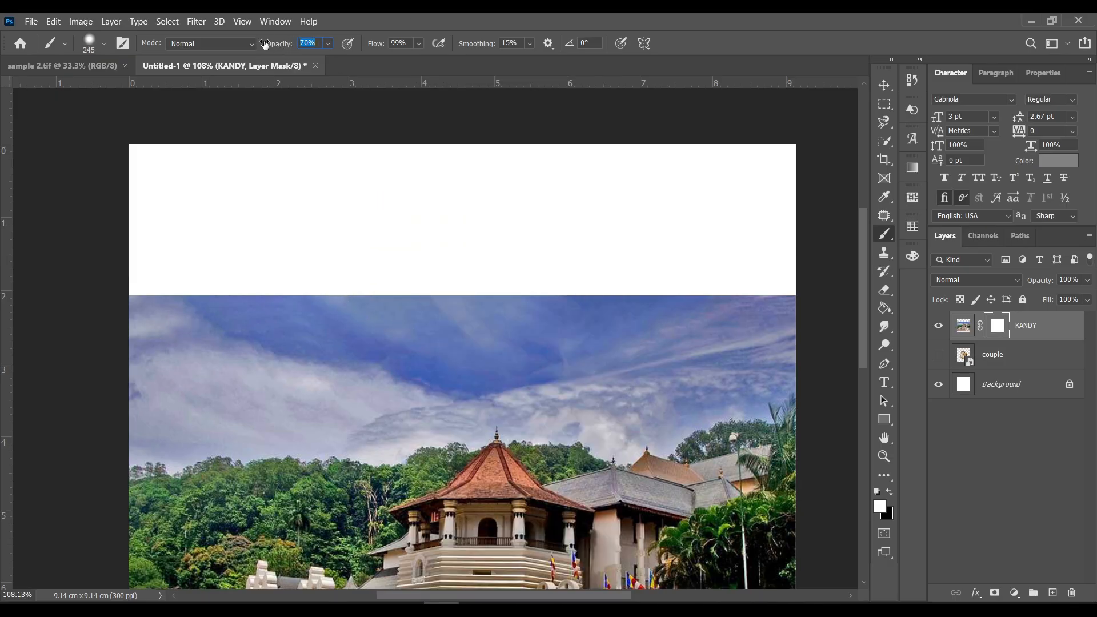
{"action": "left_click_drag", "start_coordinate": [372, 48], "coordinate": [350, 45]}
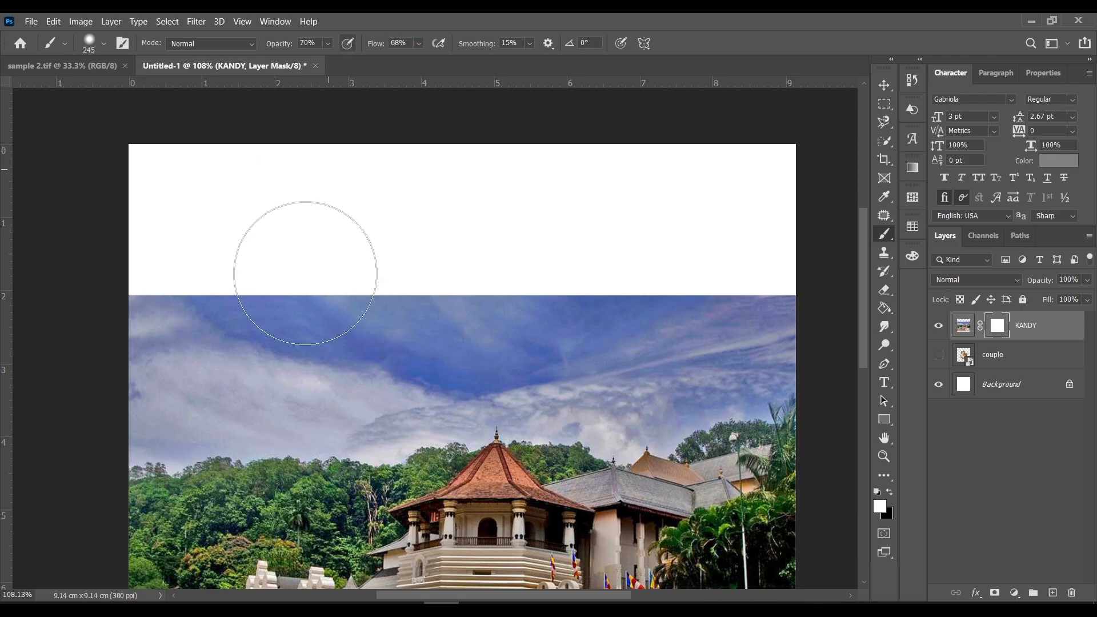
{"action": "left_click_drag", "start_coordinate": [306, 269], "coordinate": [151, 263]}
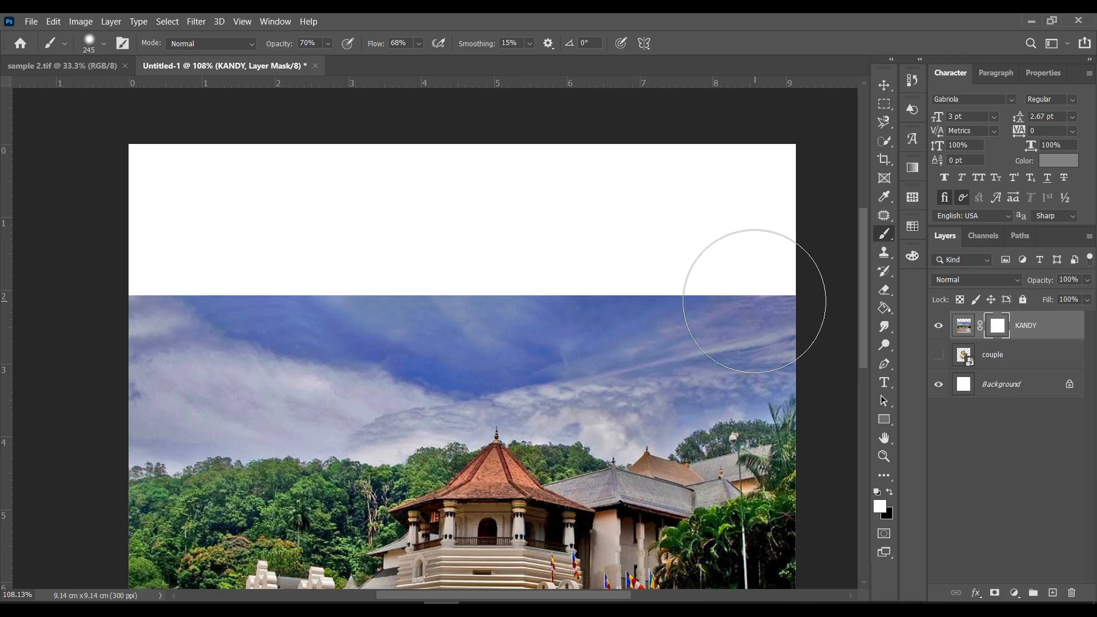
Step: Set the foreground colour to the muted red #9b5353 and paint its grey equivalent on the KANDY mask over the sky's upper edge
{"action": "left_click", "coordinate": [888, 493]}
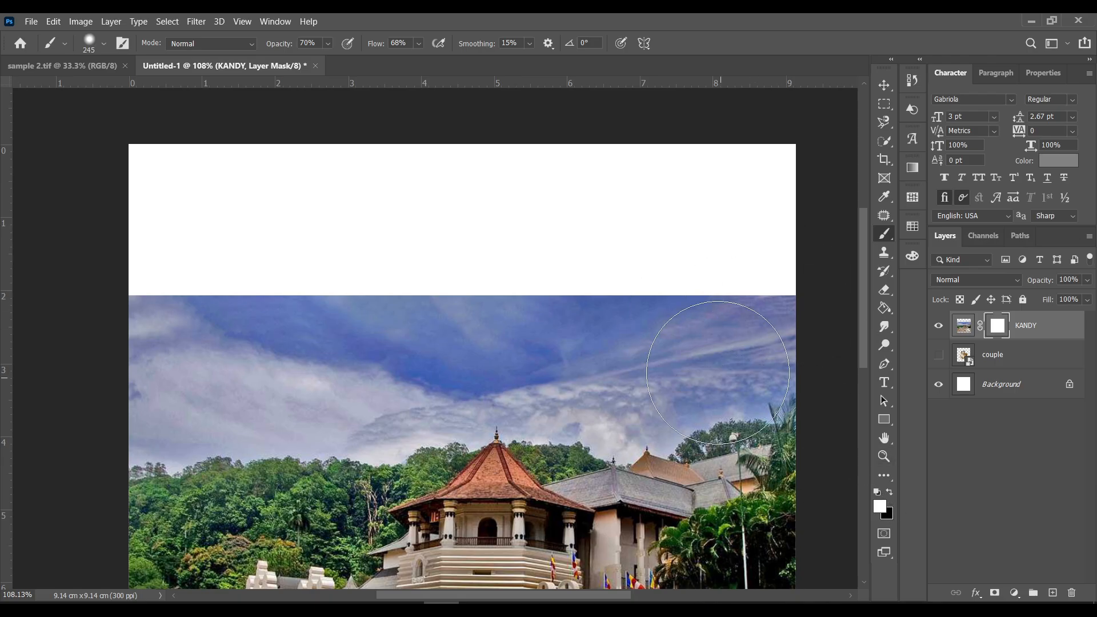
{"action": "left_click", "coordinate": [877, 506]}
{"action": "left_click_drag", "start_coordinate": [608, 207], "coordinate": [597, 202]}
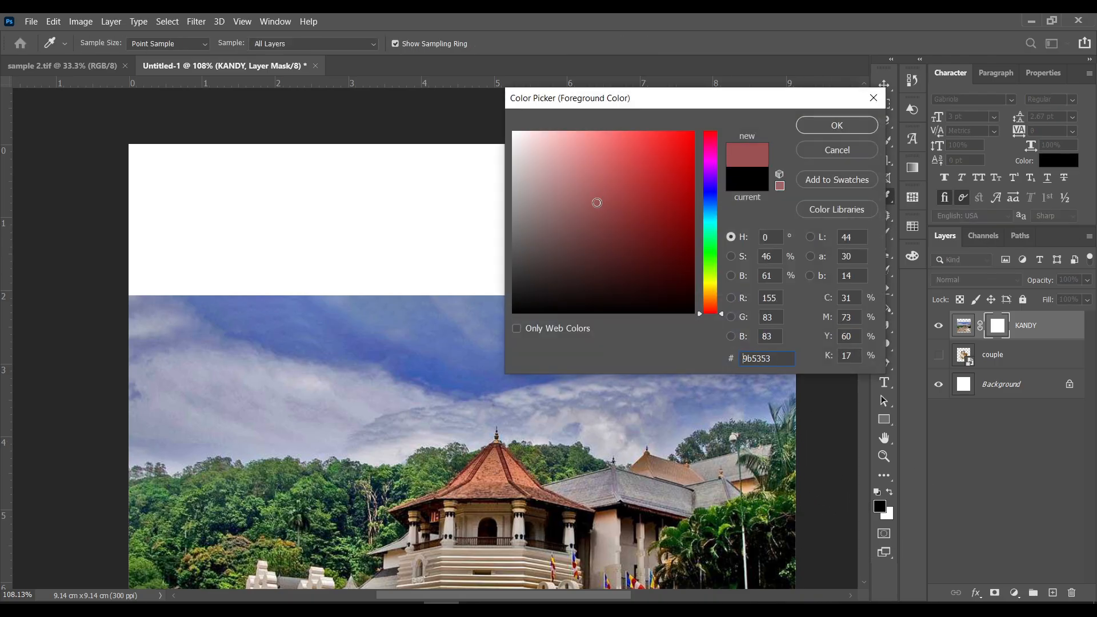
{"action": "key", "text": "Return"}
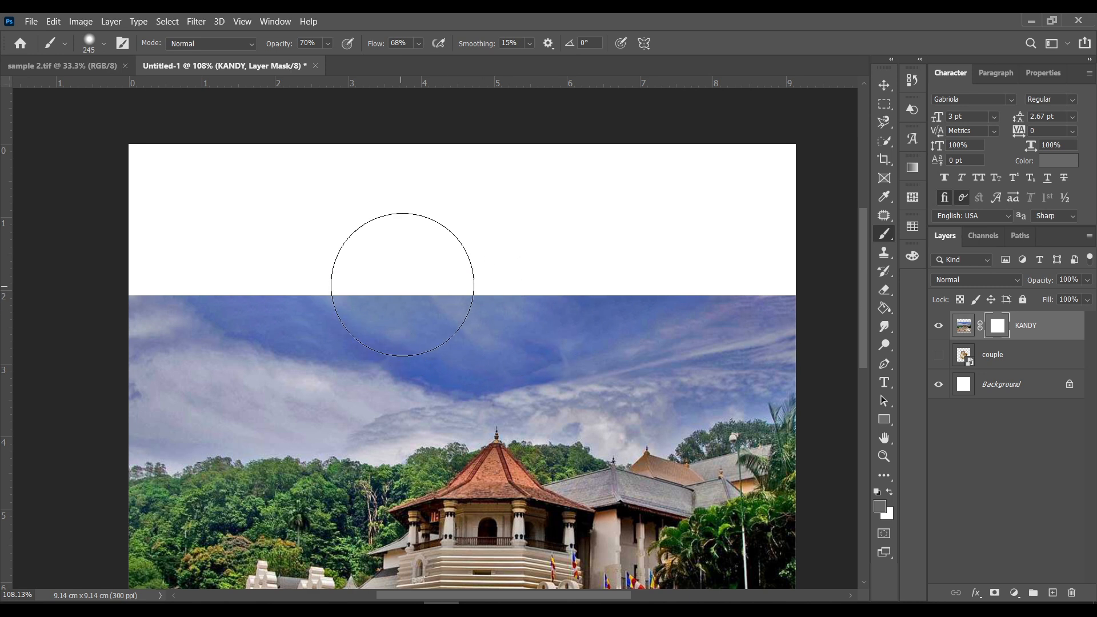
{"action": "left_click_drag", "start_coordinate": [393, 290], "coordinate": [382, 299]}
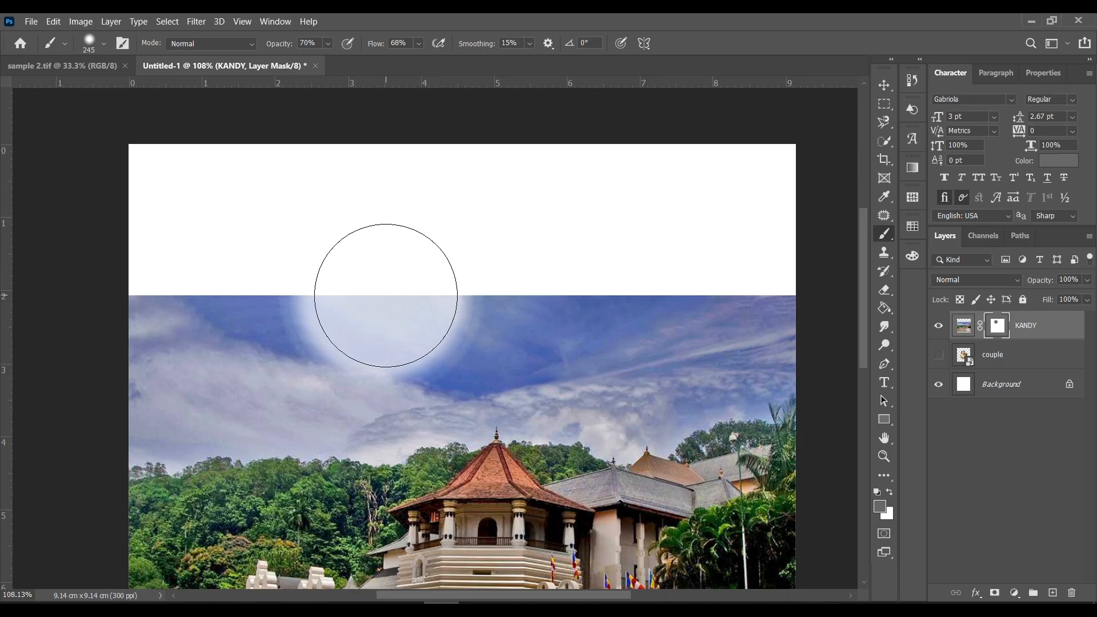
Step: Restore the default colours, make black the foreground, and paint over the grey patch on the KANDY mask to hide that sky area
{"action": "scroll", "coordinate": [386, 295], "scroll_direction": "up", "scroll_amount": 3}
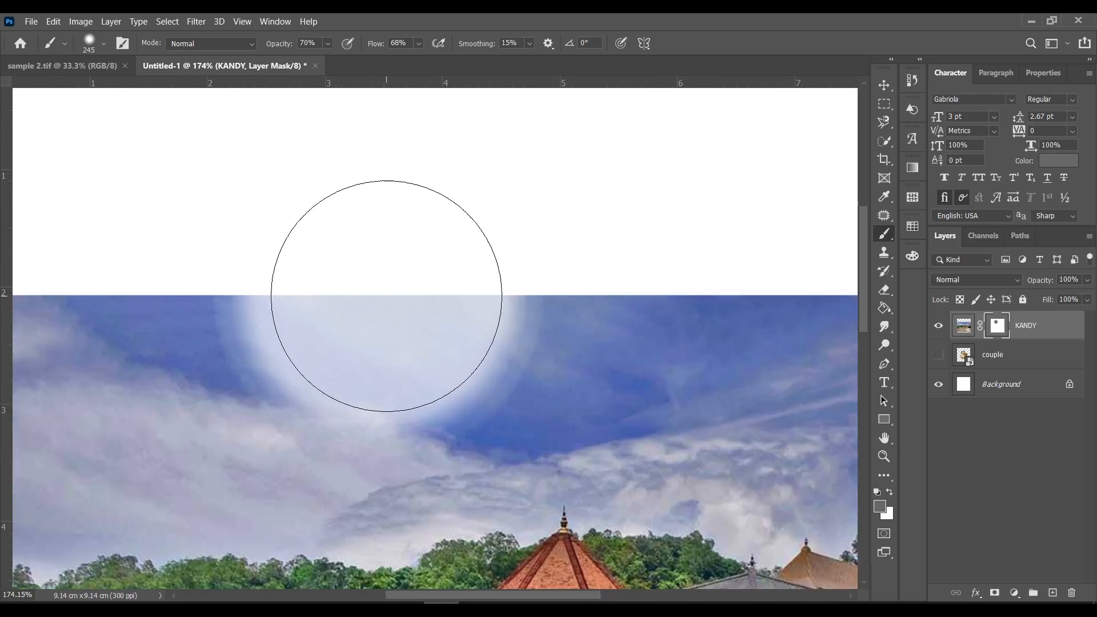
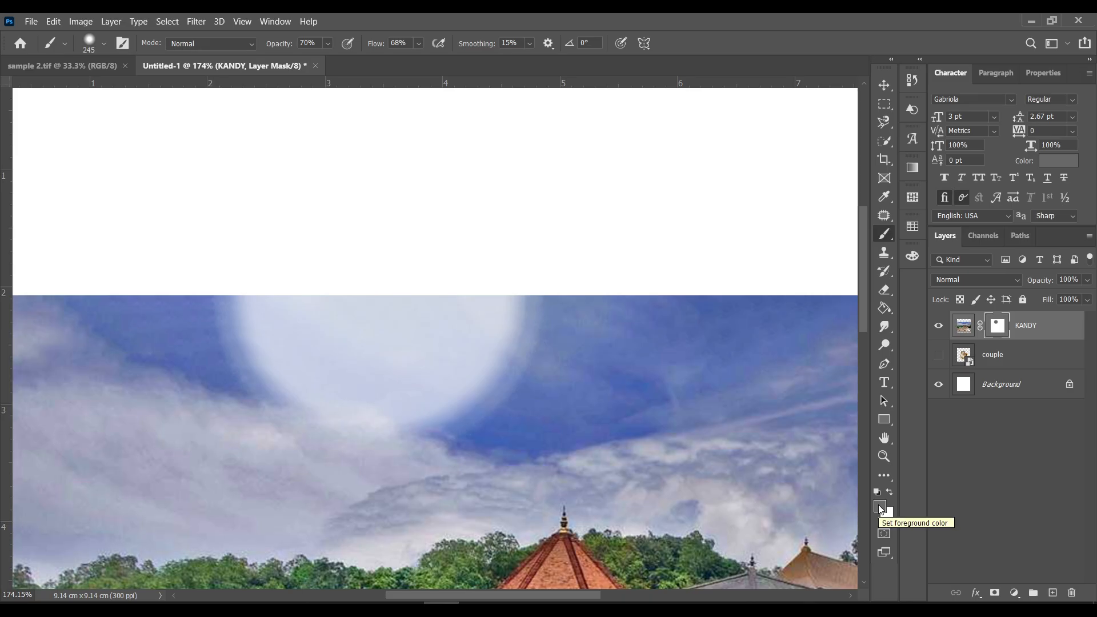
{"action": "key", "text": "d"}
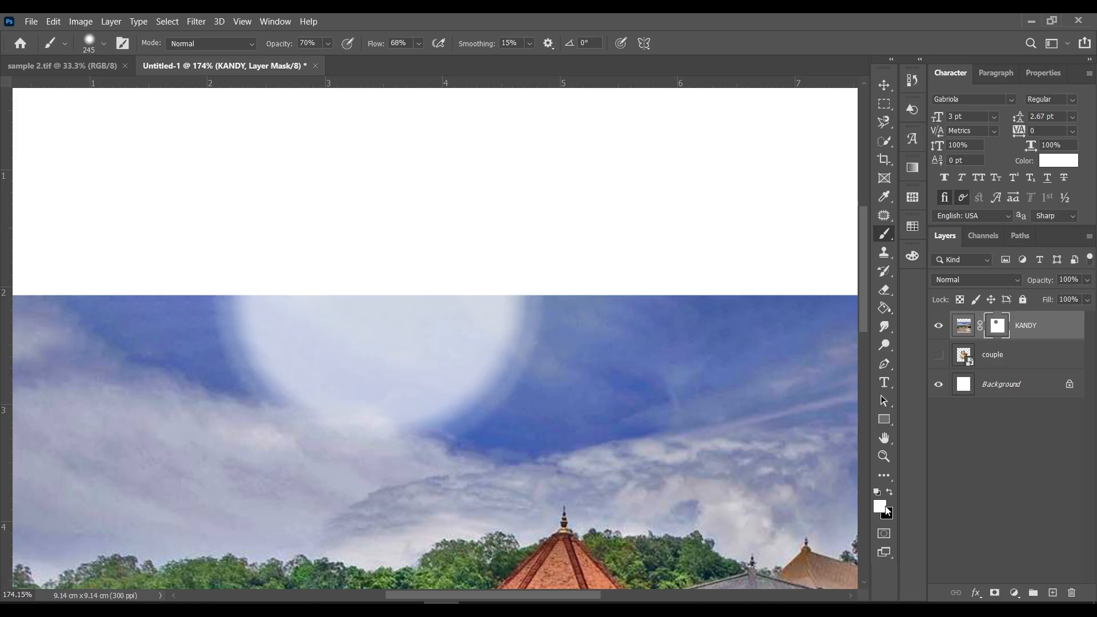
{"action": "key", "text": "x"}
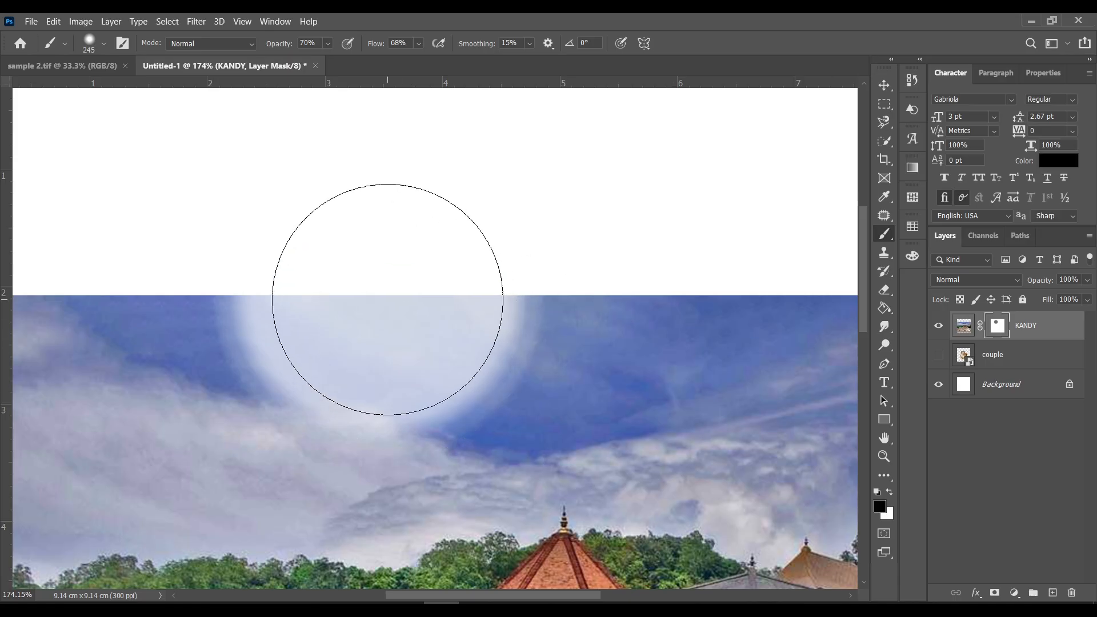
{"action": "left_click", "coordinate": [387, 299]}
{"action": "left_click", "coordinate": [387, 299]}
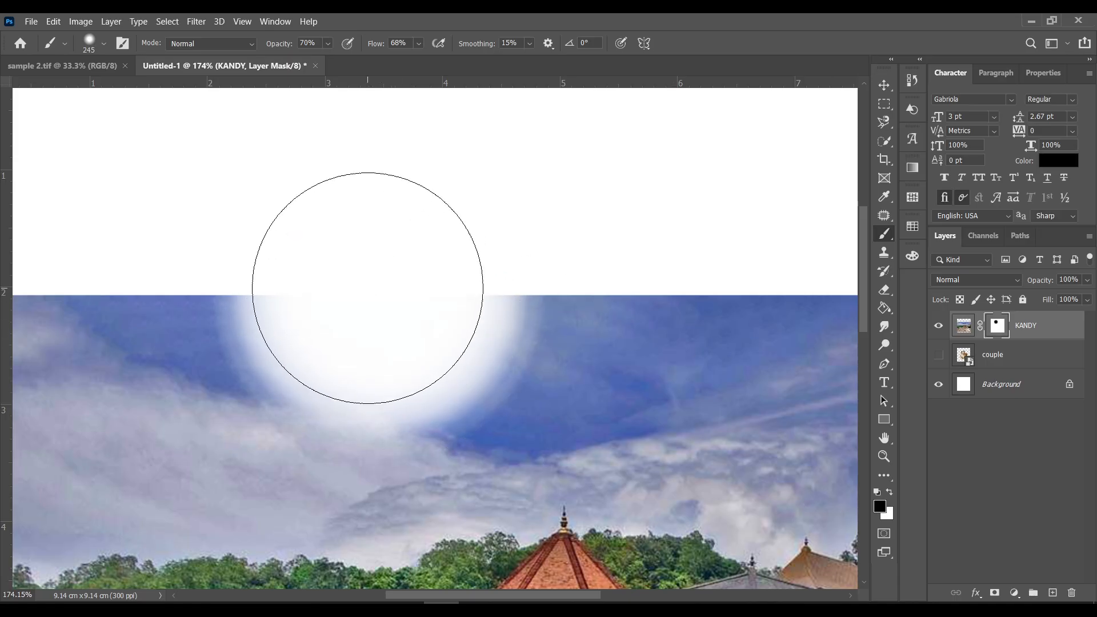
{"action": "scroll", "coordinate": [385, 293], "scroll_direction": "down", "scroll_amount": 5}
{"action": "scroll", "coordinate": [419, 300], "scroll_direction": "down", "scroll_amount": 2}
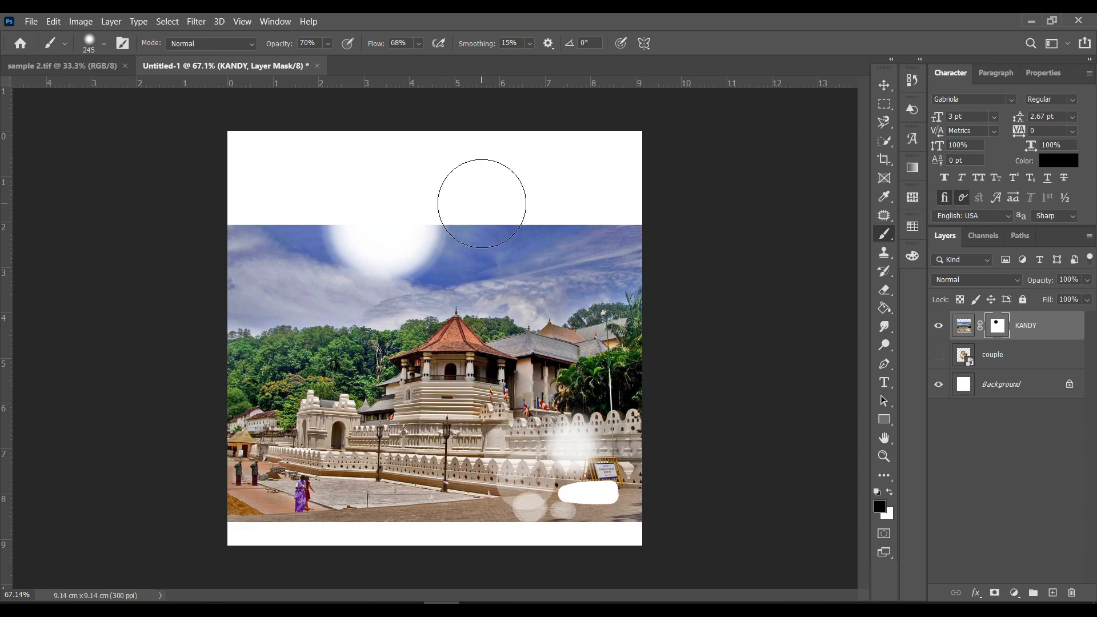
Step: Swap the brush colour to white for the KANDY layer mask and enlarge the brush to 359 px
{"action": "scroll", "coordinate": [480, 196], "scroll_direction": "up", "scroll_amount": 1}
{"action": "scroll", "coordinate": [507, 201], "scroll_direction": "up", "scroll_amount": 2}
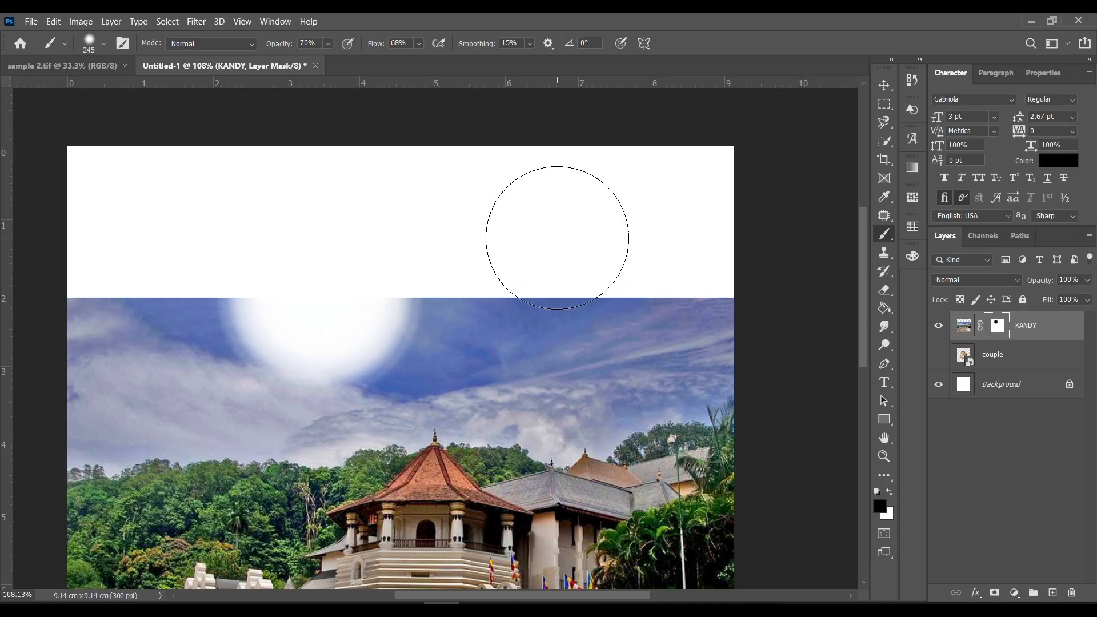
{"action": "scroll", "coordinate": [299, 318], "scroll_direction": "up", "scroll_amount": 5}
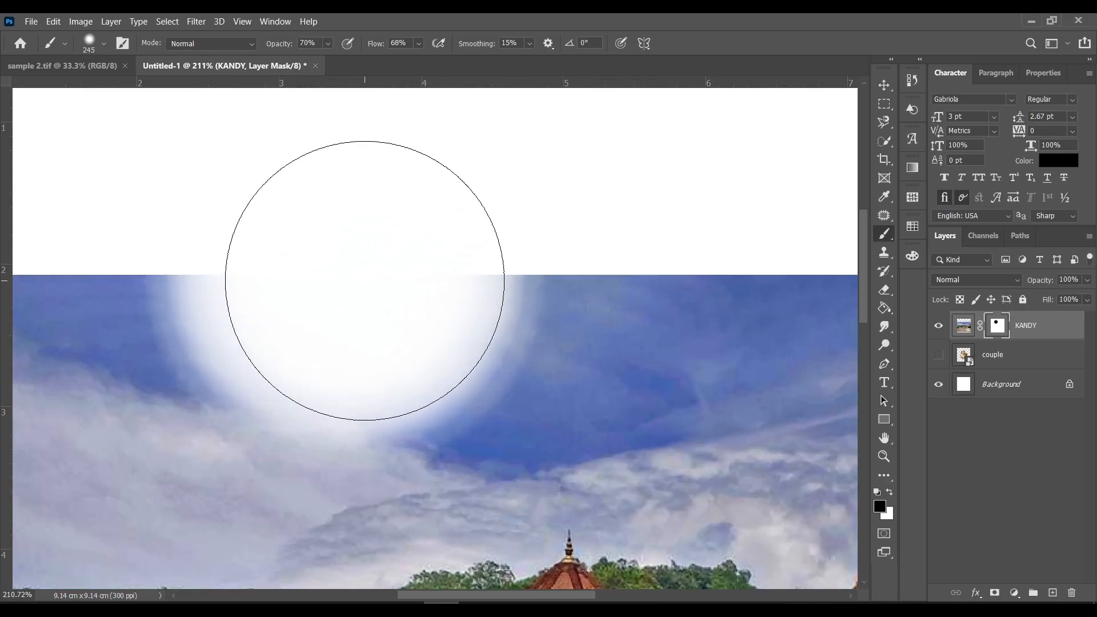
{"action": "key", "text": "x"}
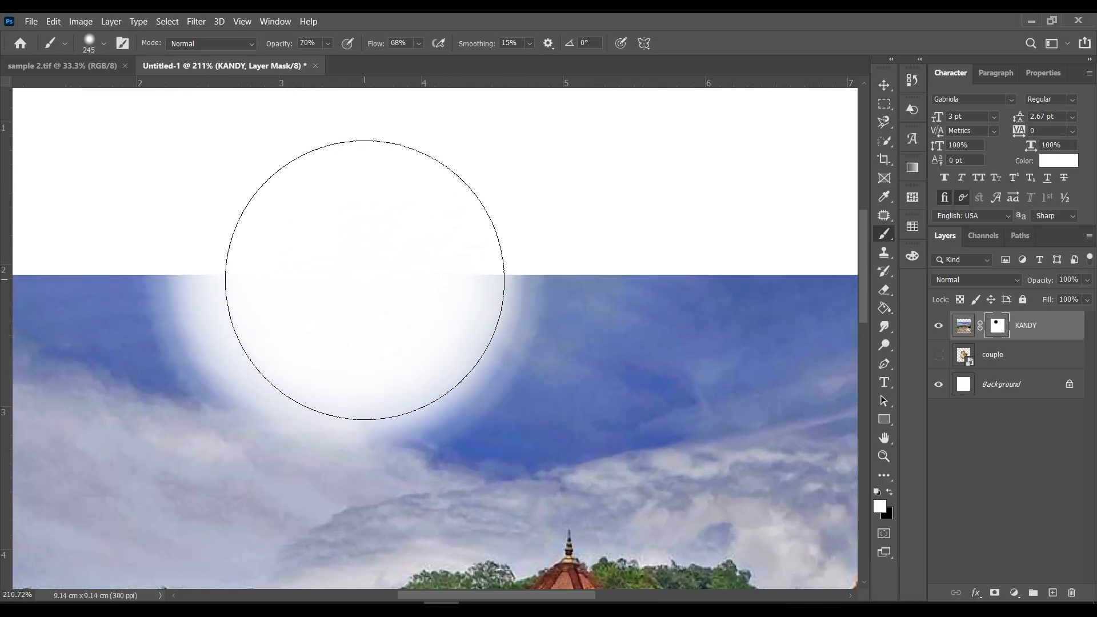
{"action": "scroll", "coordinate": [368, 281], "scroll_direction": "down", "scroll_amount": 3}
{"action": "left_click_drag", "start_coordinate": [323, 263], "coordinate": [382, 277]}
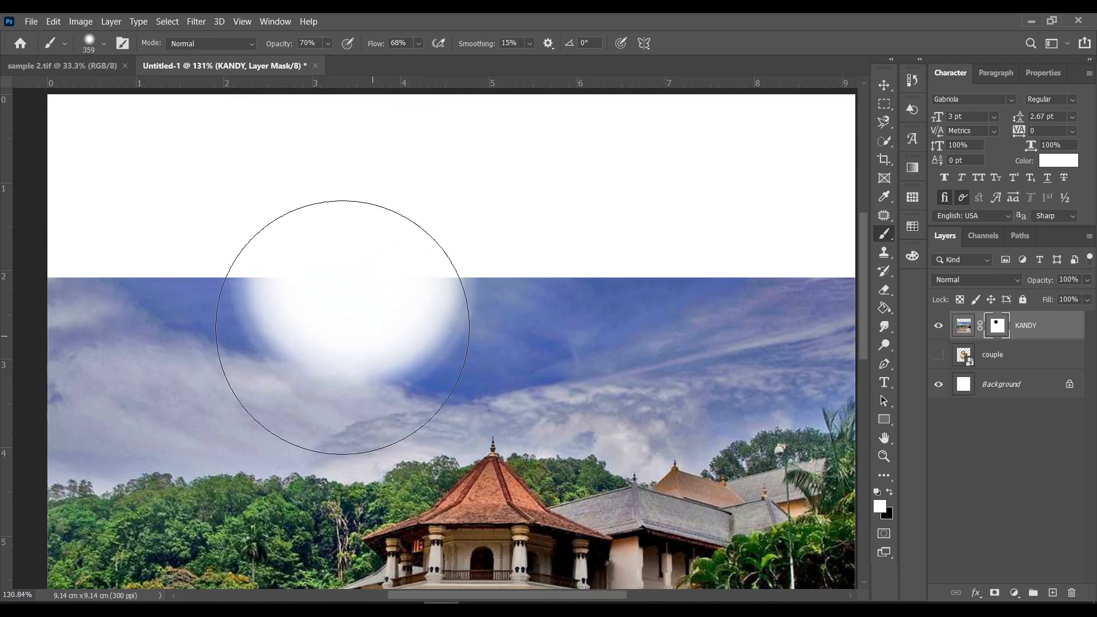
Step: Paint black on the KANDY layer mask across the full image width to fade out the sky
{"action": "mouse_move", "coordinate": [343, 328]}
{"action": "left_mouse_down"}
{"action": "mouse_move", "coordinate": [327, 300]}
{"action": "mouse_move", "coordinate": [410, 301]}
{"action": "mouse_move", "coordinate": [293, 294]}
{"action": "left_mouse_up"}
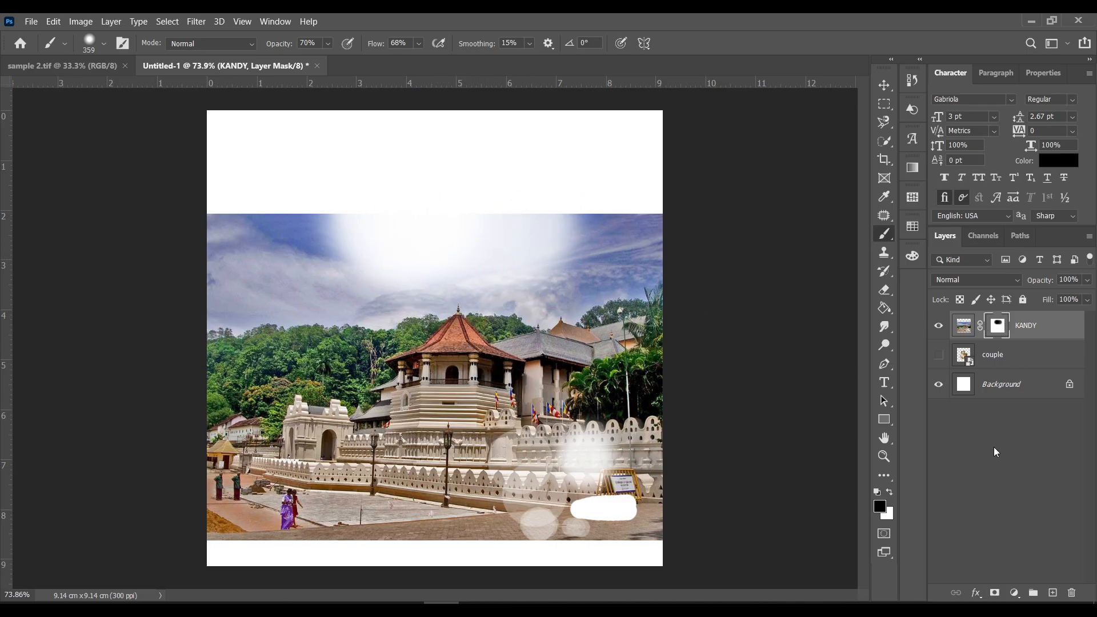
{"action": "mouse_move", "coordinate": [355, 214]}
{"action": "left_mouse_down"}
{"action": "mouse_move", "coordinate": [725, 196]}
{"action": "mouse_move", "coordinate": [57, 217]}
{"action": "mouse_move", "coordinate": [729, 196]}
{"action": "mouse_move", "coordinate": [3, 225]}
{"action": "left_mouse_up"}
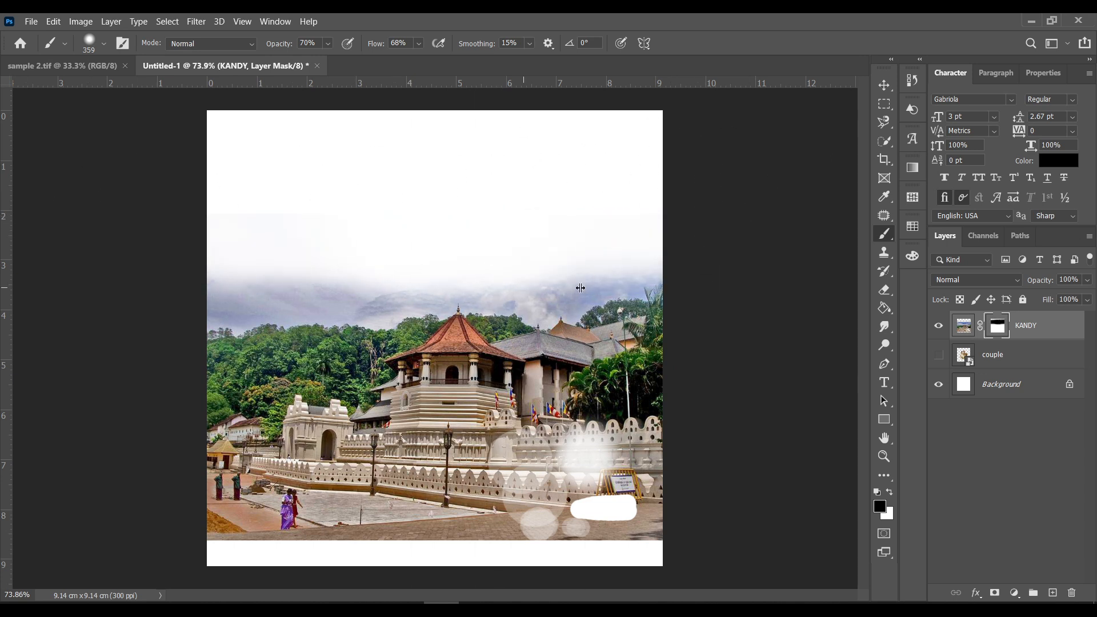
{"action": "mouse_move", "coordinate": [325, 243]}
{"action": "left_mouse_down"}
{"action": "mouse_move", "coordinate": [175, 272]}
{"action": "mouse_move", "coordinate": [730, 245]}
{"action": "left_mouse_up"}
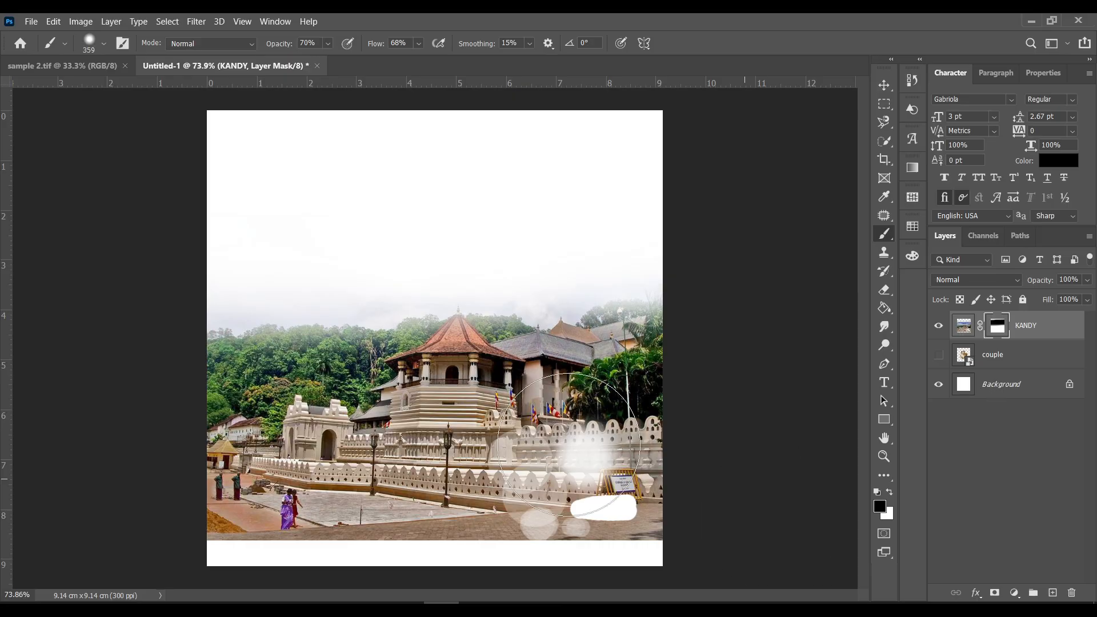
Step: Reselect the KANDY layer mask and brush it with white along the skyline to bring back the lower sky and treetops
{"action": "key", "text": "v"}
{"action": "left_click", "coordinate": [605, 401]}
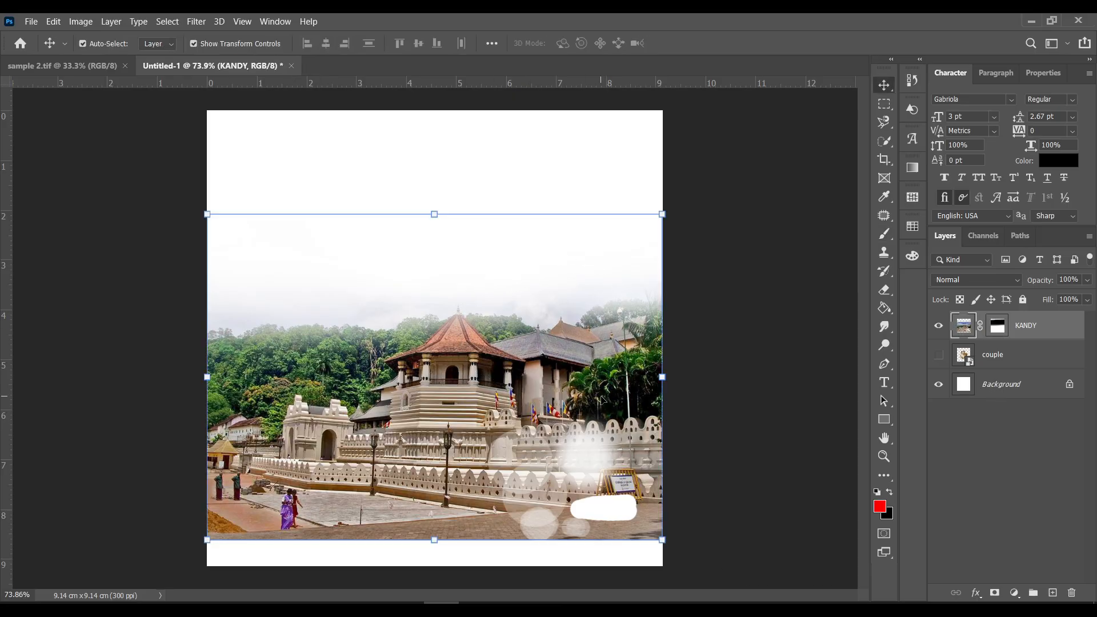
{"action": "left_click", "coordinate": [997, 325]}
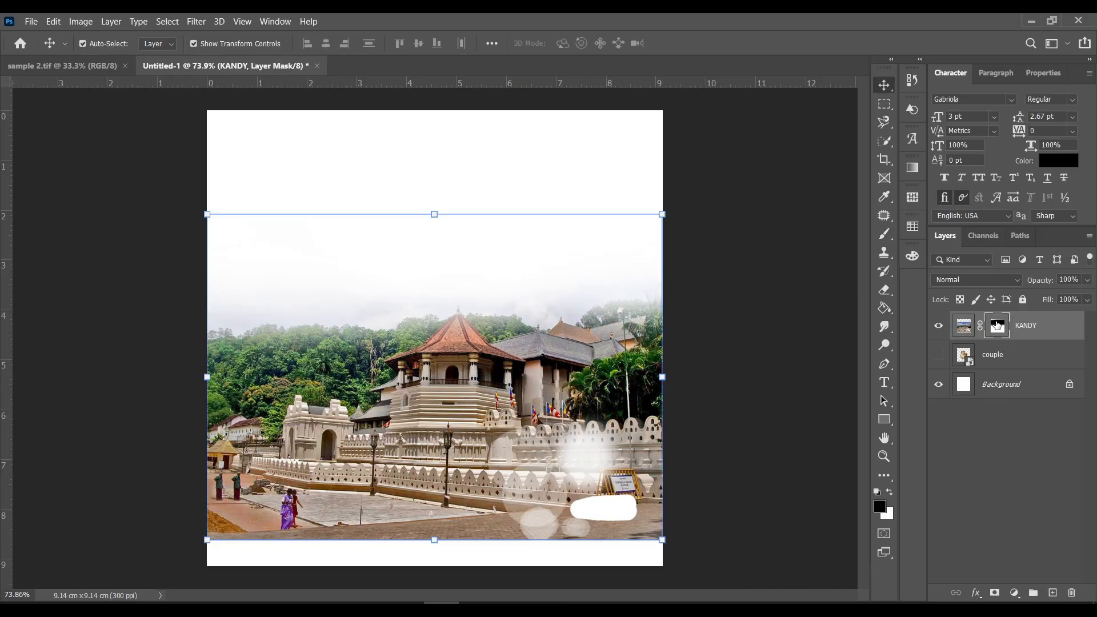
{"action": "key", "text": "b"}
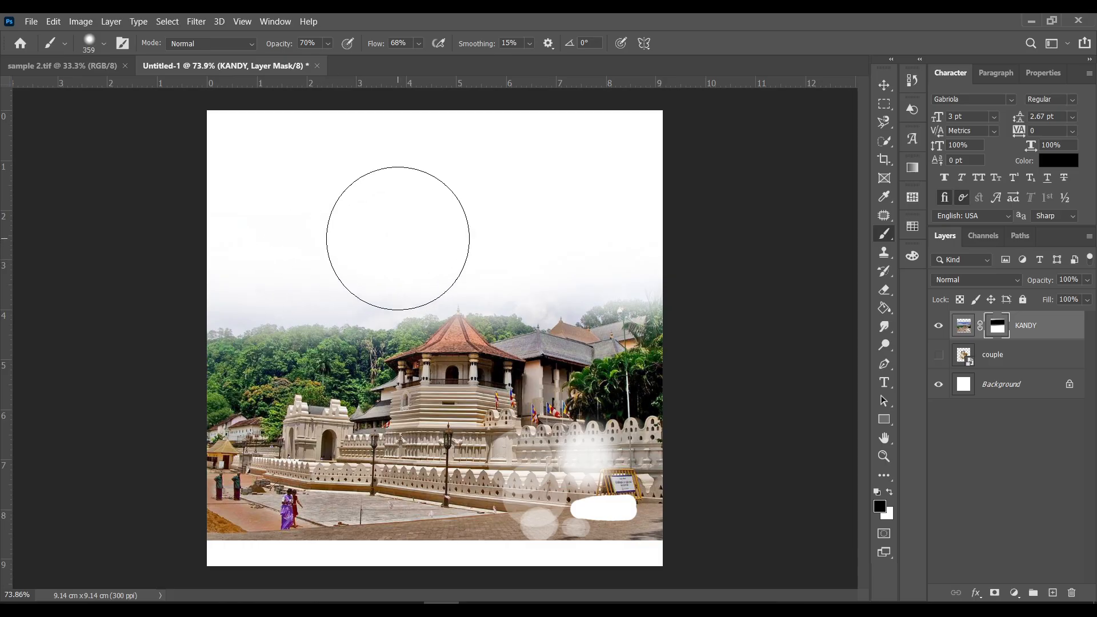
{"action": "key", "text": "x"}
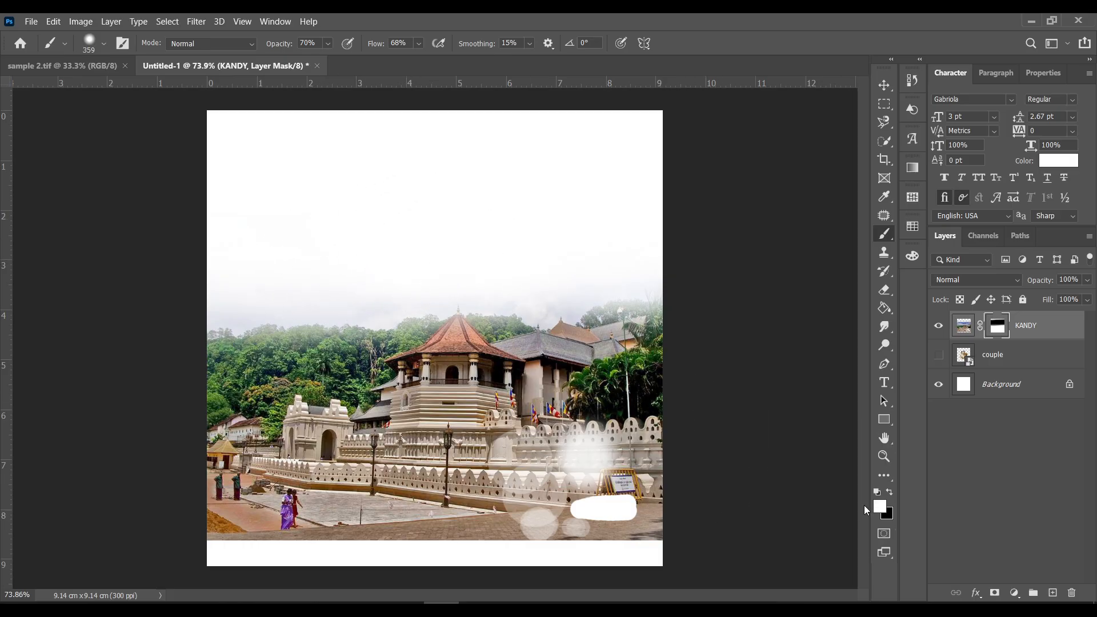
{"action": "mouse_move", "coordinate": [617, 337]}
{"action": "left_mouse_down"}
{"action": "mouse_move", "coordinate": [379, 306]}
{"action": "mouse_move", "coordinate": [189, 372]}
{"action": "mouse_move", "coordinate": [434, 320]}
{"action": "mouse_move", "coordinate": [658, 330]}
{"action": "mouse_move", "coordinate": [184, 354]}
{"action": "mouse_move", "coordinate": [172, 366]}
{"action": "mouse_move", "coordinate": [661, 343]}
{"action": "mouse_move", "coordinate": [866, 376]}
{"action": "left_mouse_up"}
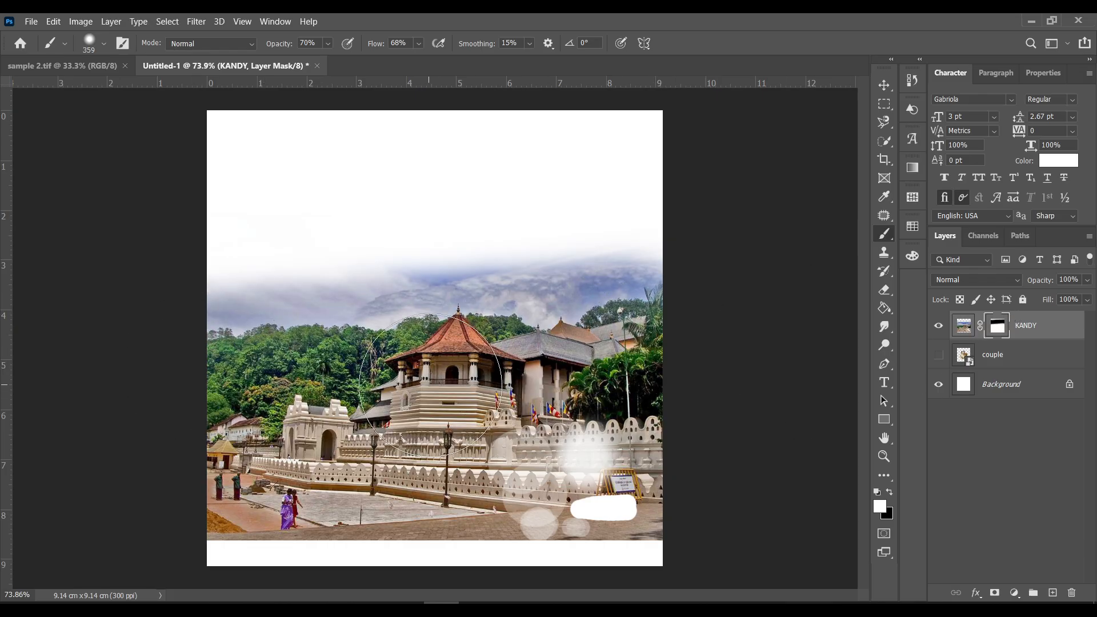
Step: Paint black on the KANDY layer mask over the central pavilion to hide it
{"action": "key", "text": "x"}
{"action": "mouse_move", "coordinate": [467, 380]}
{"action": "left_mouse_down"}
{"action": "mouse_move", "coordinate": [443, 382]}
{"action": "mouse_move", "coordinate": [514, 408]}
{"action": "mouse_move", "coordinate": [440, 371]}
{"action": "mouse_move", "coordinate": [477, 388]}
{"action": "mouse_move", "coordinate": [460, 354]}
{"action": "left_mouse_up"}
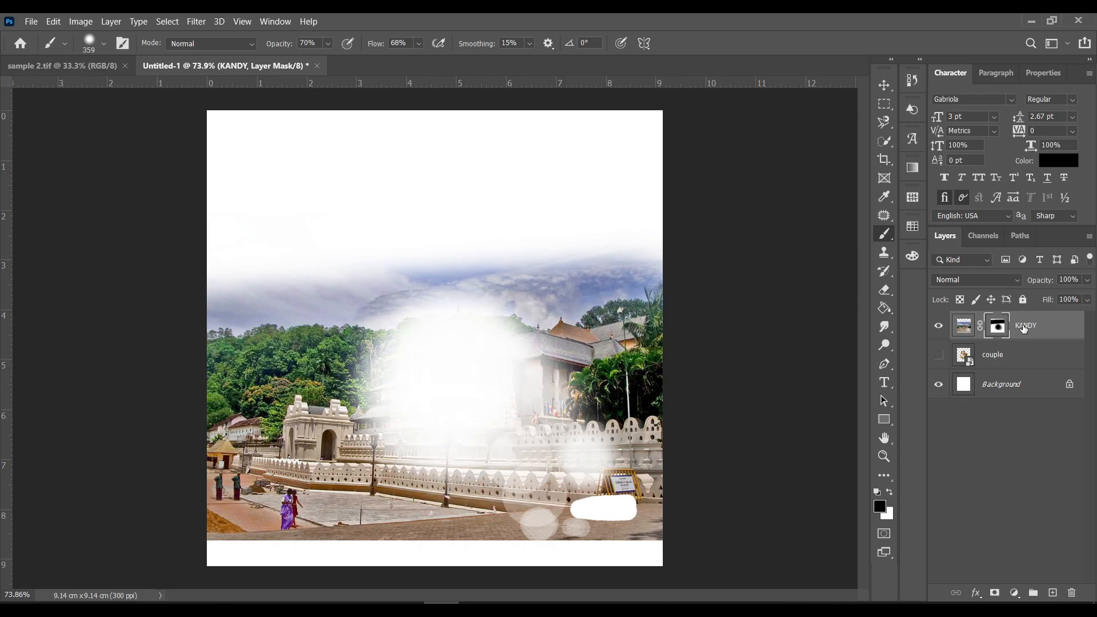
Step: Paint white on the KANDY layer mask to restore the pavilion and the whole sky, and deselect the layer
{"action": "key", "text": "x"}
{"action": "mouse_move", "coordinate": [520, 434]}
{"action": "left_mouse_down"}
{"action": "mouse_move", "coordinate": [528, 392]}
{"action": "mouse_move", "coordinate": [434, 343]}
{"action": "mouse_move", "coordinate": [488, 327]}
{"action": "mouse_move", "coordinate": [514, 451]}
{"action": "mouse_move", "coordinate": [583, 411]}
{"action": "mouse_move", "coordinate": [560, 405]}
{"action": "left_mouse_up"}
{"action": "mouse_move", "coordinate": [539, 278]}
{"action": "left_mouse_down"}
{"action": "mouse_move", "coordinate": [600, 266]}
{"action": "mouse_move", "coordinate": [555, 248]}
{"action": "mouse_move", "coordinate": [216, 280]}
{"action": "mouse_move", "coordinate": [227, 260]}
{"action": "mouse_move", "coordinate": [565, 242]}
{"action": "left_mouse_up"}
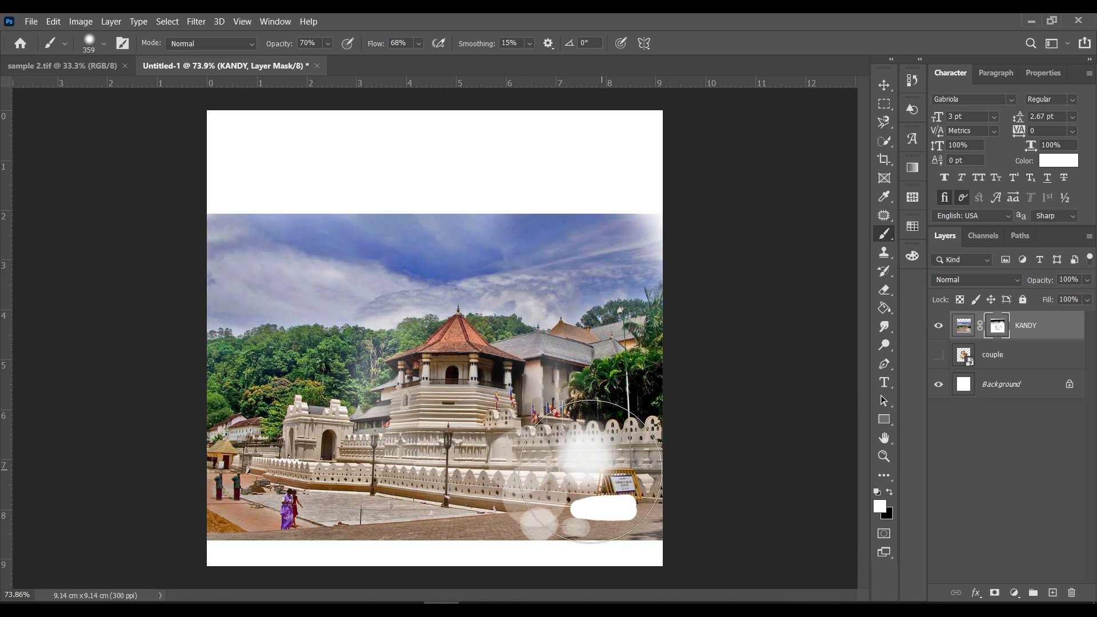
{"action": "key", "text": "v"}
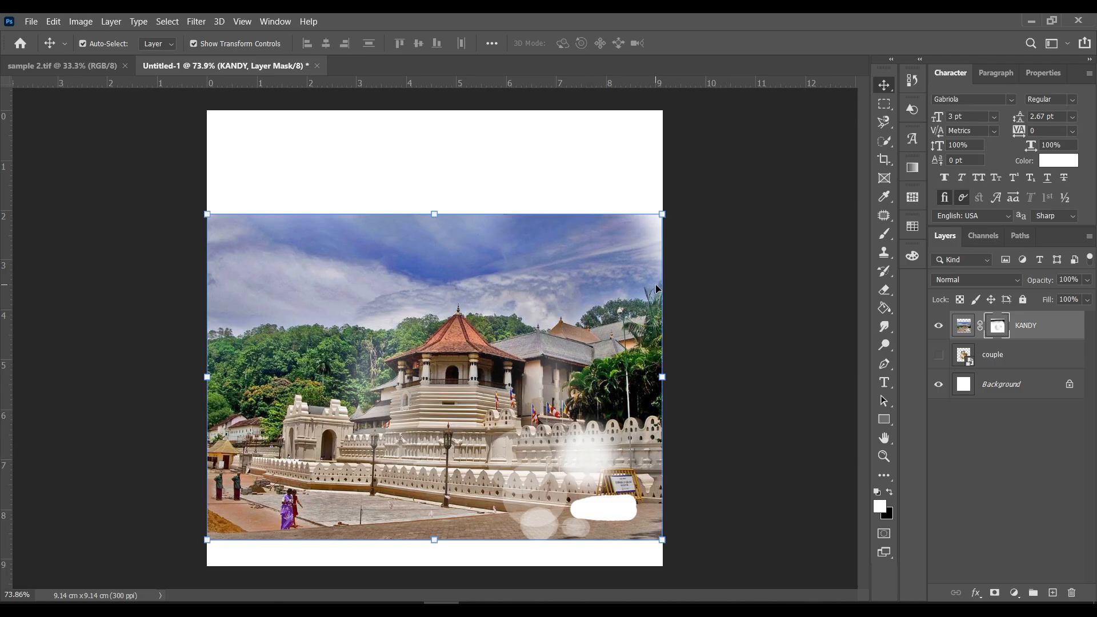
{"action": "key", "text": "b"}
{"action": "key", "text": "v"}
{"action": "left_click", "coordinate": [754, 282]}
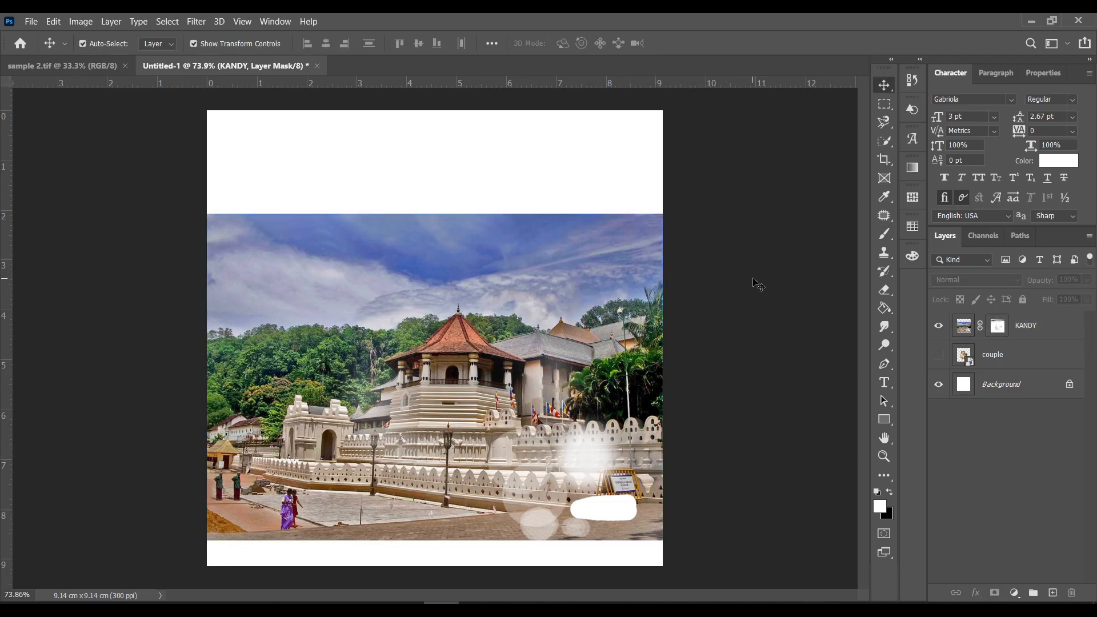
Step: Activate the Paint Bucket tool, sample the sky's blue as the foreground colour and select the KANDY layer
{"action": "left_click", "coordinate": [882, 309]}
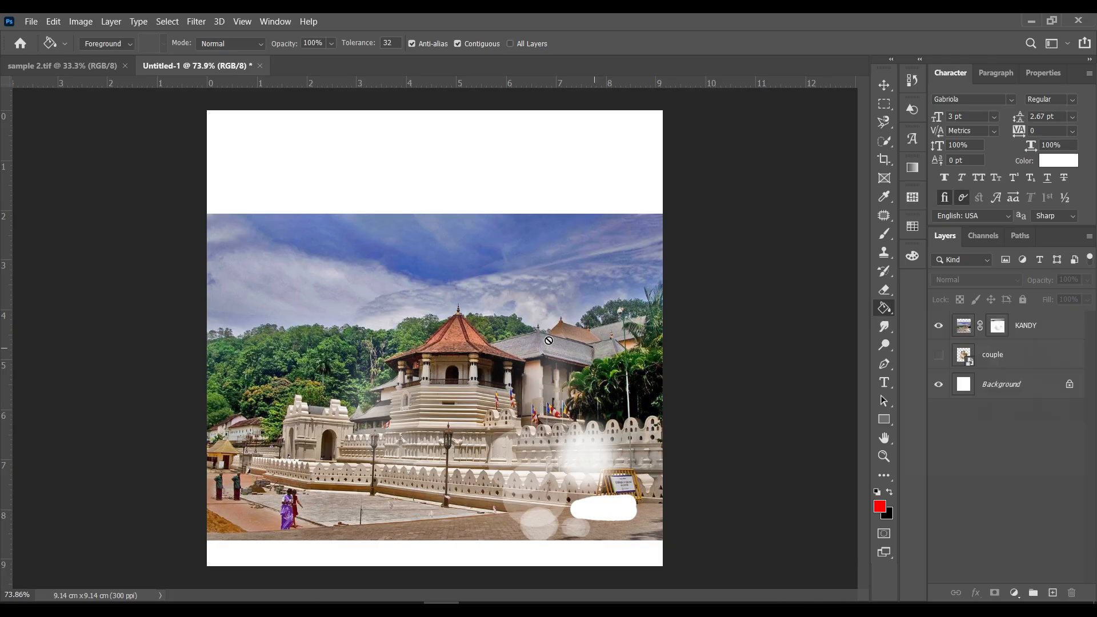
{"action": "scroll", "coordinate": [527, 256], "scroll_direction": "up", "scroll_amount": 2}
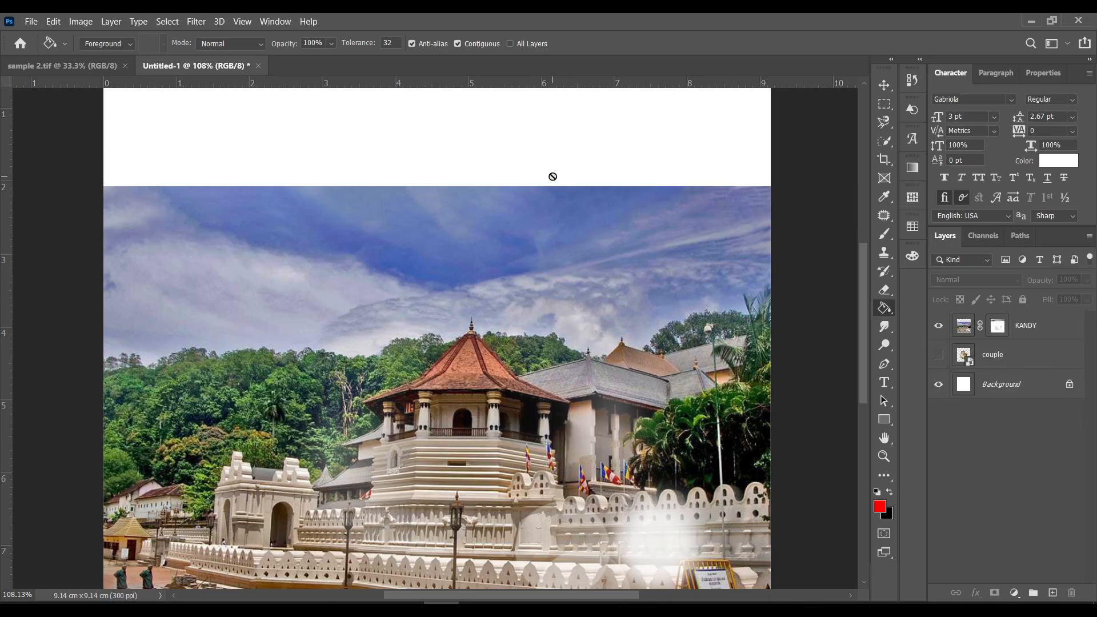
{"action": "left_click", "coordinate": [451, 269], "text": "alt"}
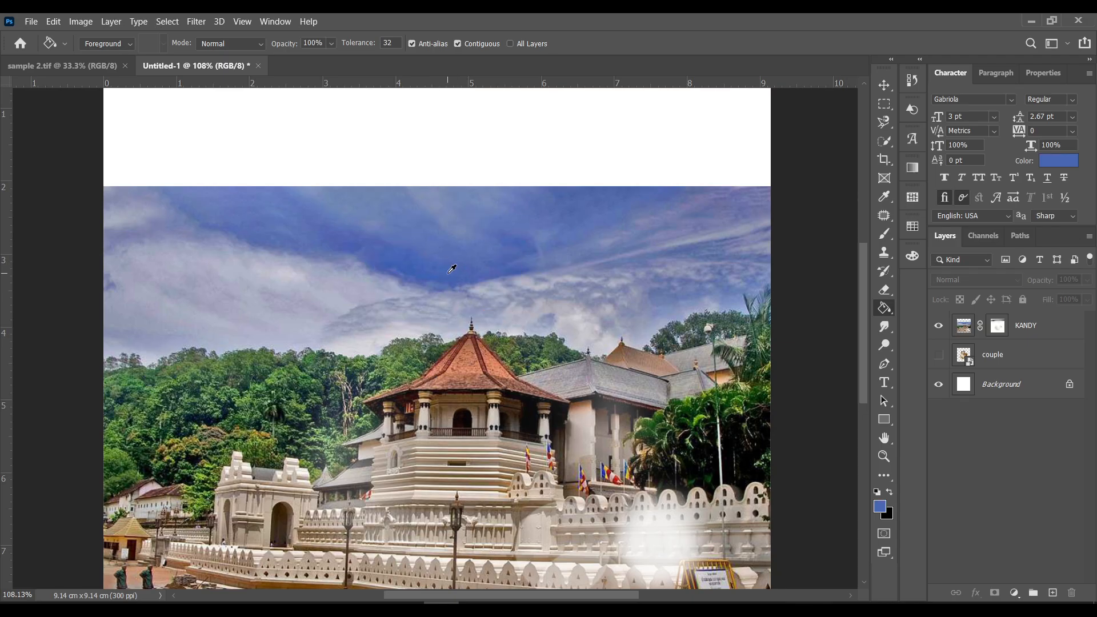
{"action": "key", "text": "alt+period"}
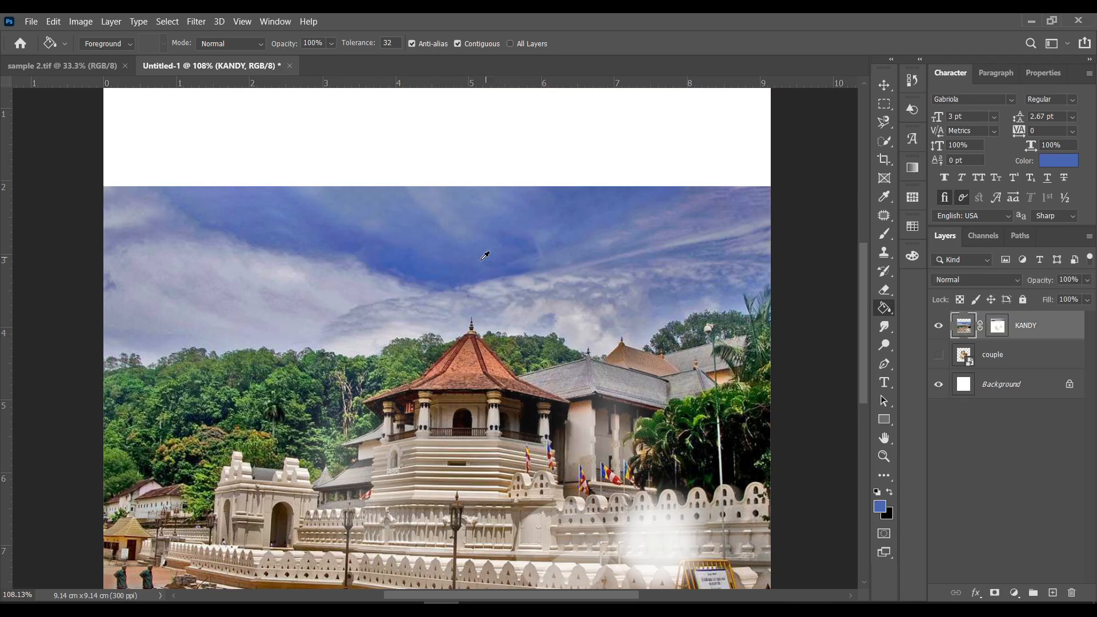
{"action": "left_click", "coordinate": [476, 174]}
Step: Try filling the grey roof beside the pavilion with a colour sampled from the pavilion's red roof
{"action": "scroll", "coordinate": [529, 187], "scroll_direction": "down", "scroll_amount": 1}
{"action": "scroll", "coordinate": [480, 292], "scroll_direction": "up", "scroll_amount": 5}
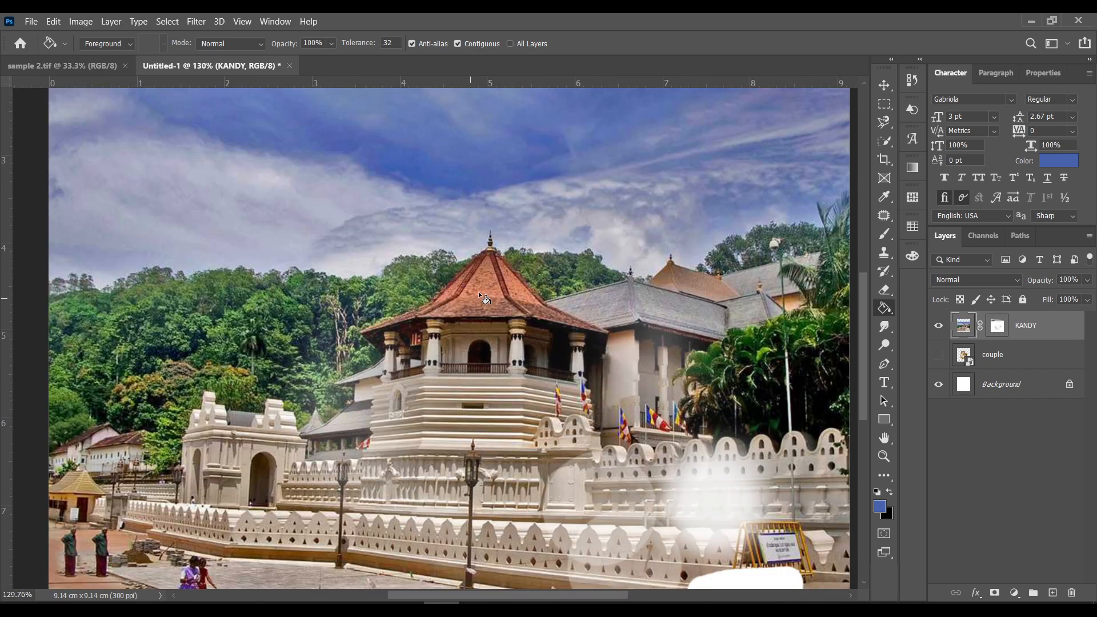
{"action": "left_click", "coordinate": [486, 288], "text": "alt"}
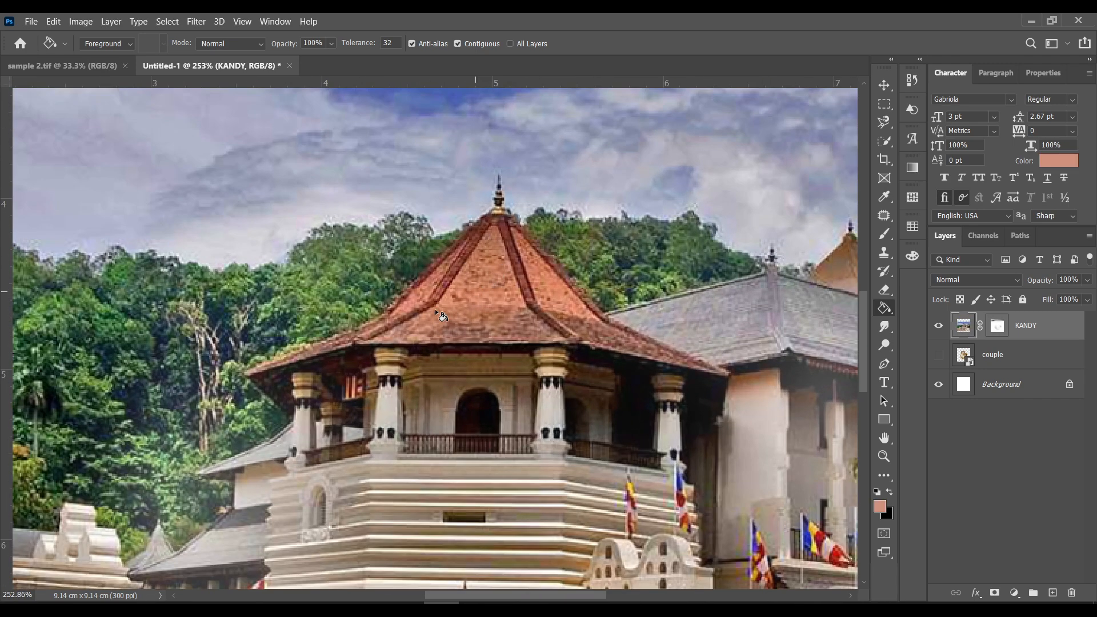
{"action": "scroll", "coordinate": [434, 309], "scroll_direction": "down", "scroll_amount": 3}
{"action": "scroll", "coordinate": [530, 324], "scroll_direction": "up", "scroll_amount": 2}
{"action": "left_click", "coordinate": [600, 349]}
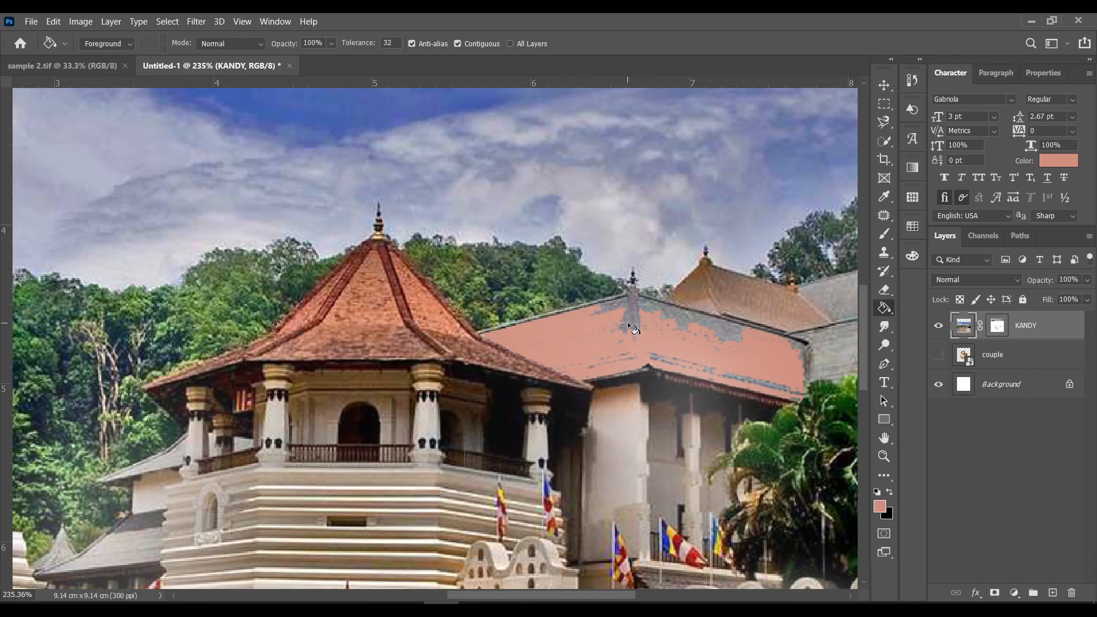
{"action": "key", "text": "ctrl+z"}
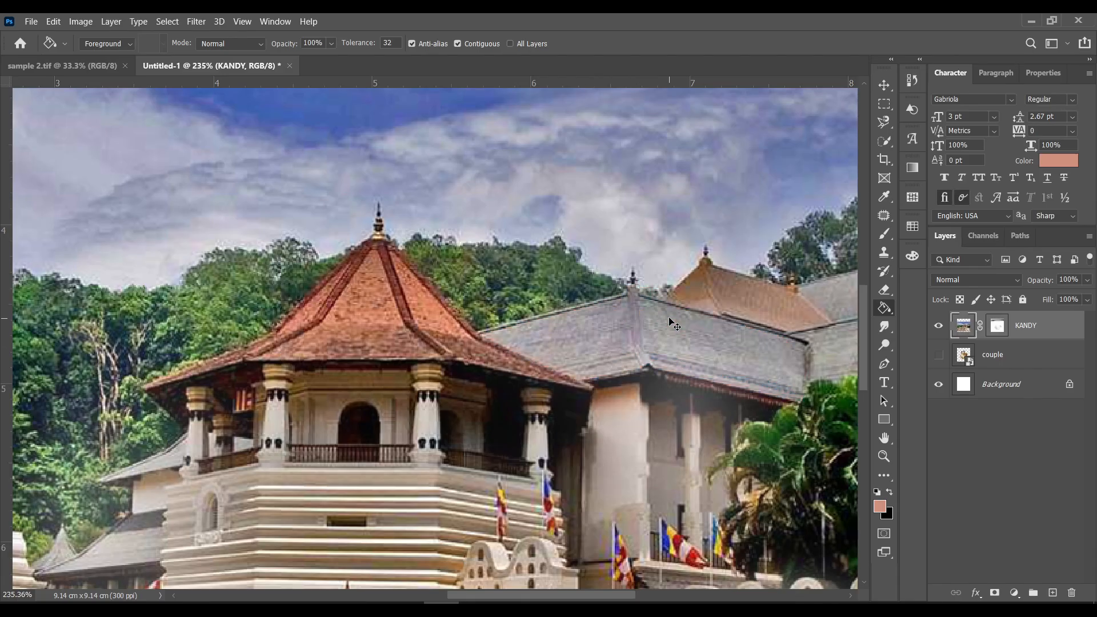
Step: Set up the Blur tool with 59% strength, a 100 px brush and a higher hardness
{"action": "scroll", "coordinate": [539, 342], "scroll_direction": "down", "scroll_amount": 3}
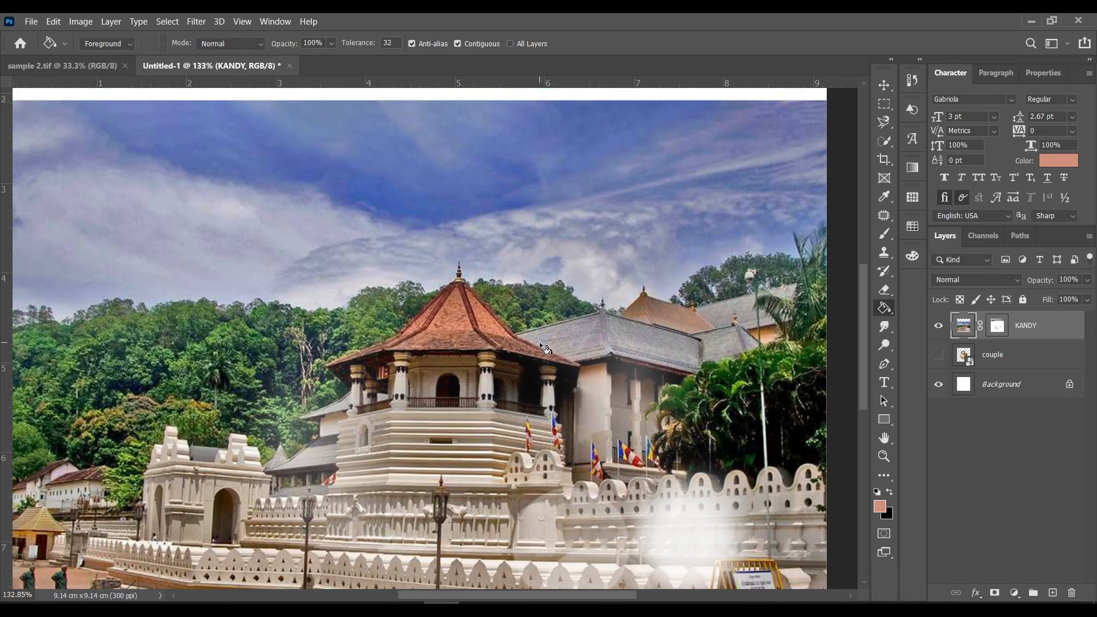
{"action": "scroll", "coordinate": [539, 342], "scroll_direction": "down", "scroll_amount": 1}
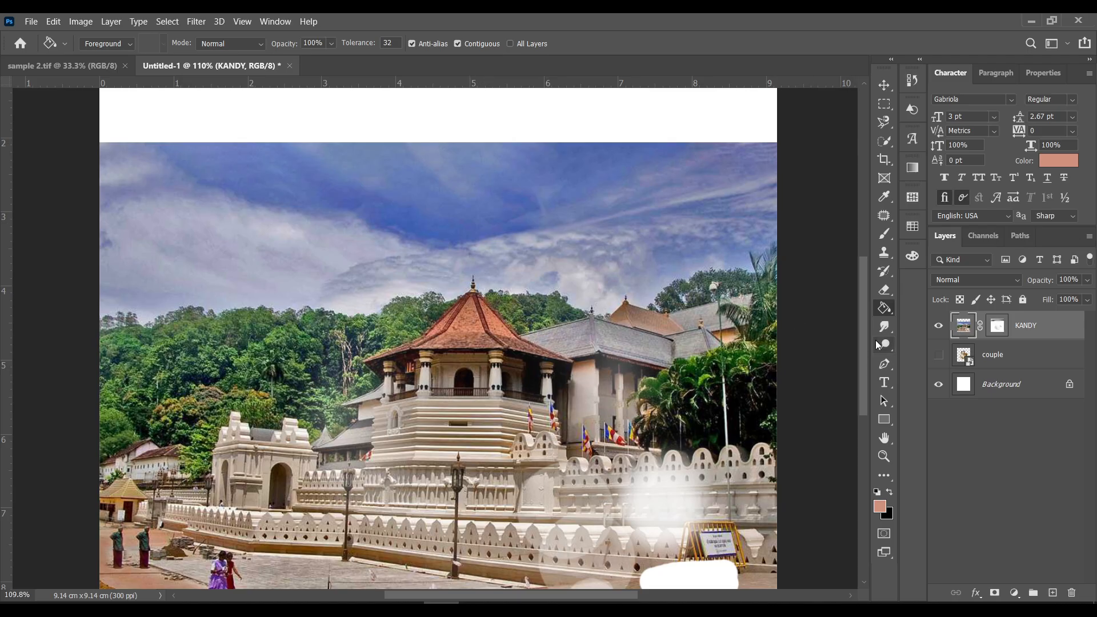
{"action": "left_click", "coordinate": [884, 329]}
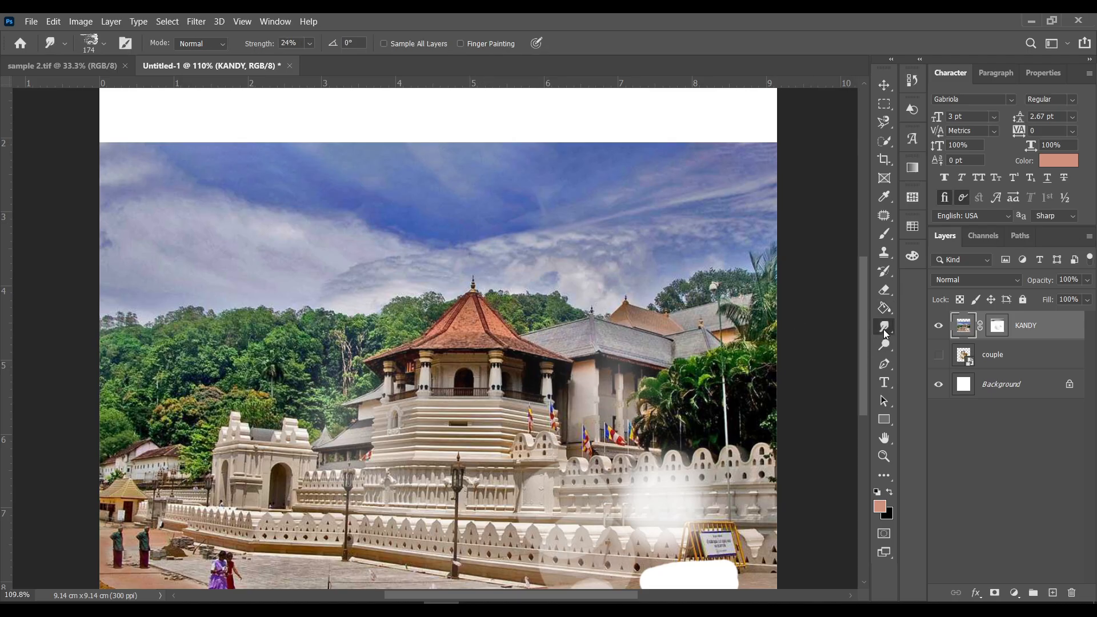
{"action": "left_click_drag", "start_coordinate": [884, 329], "coordinate": [949, 326]}
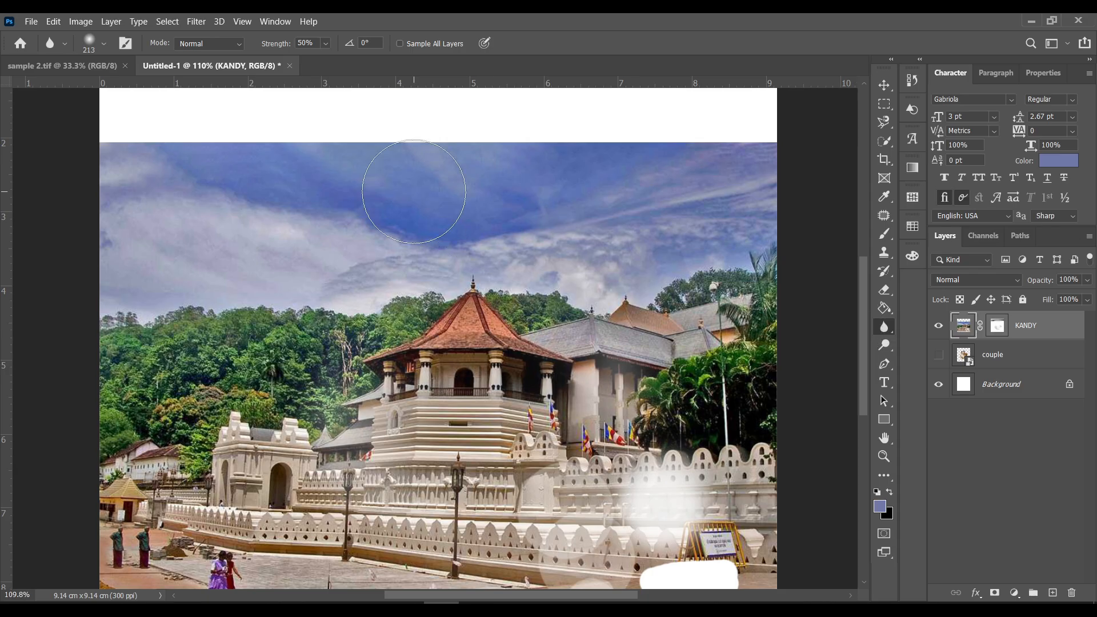
{"action": "right_click", "coordinate": [451, 309], "text": "alt"}
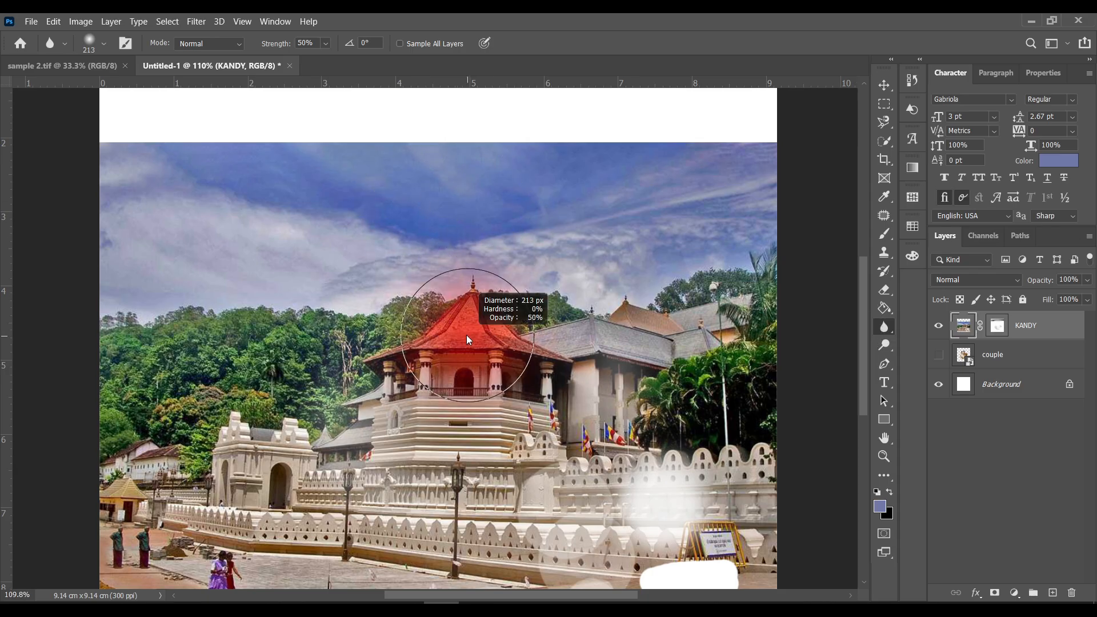
{"action": "left_click", "coordinate": [283, 48]}
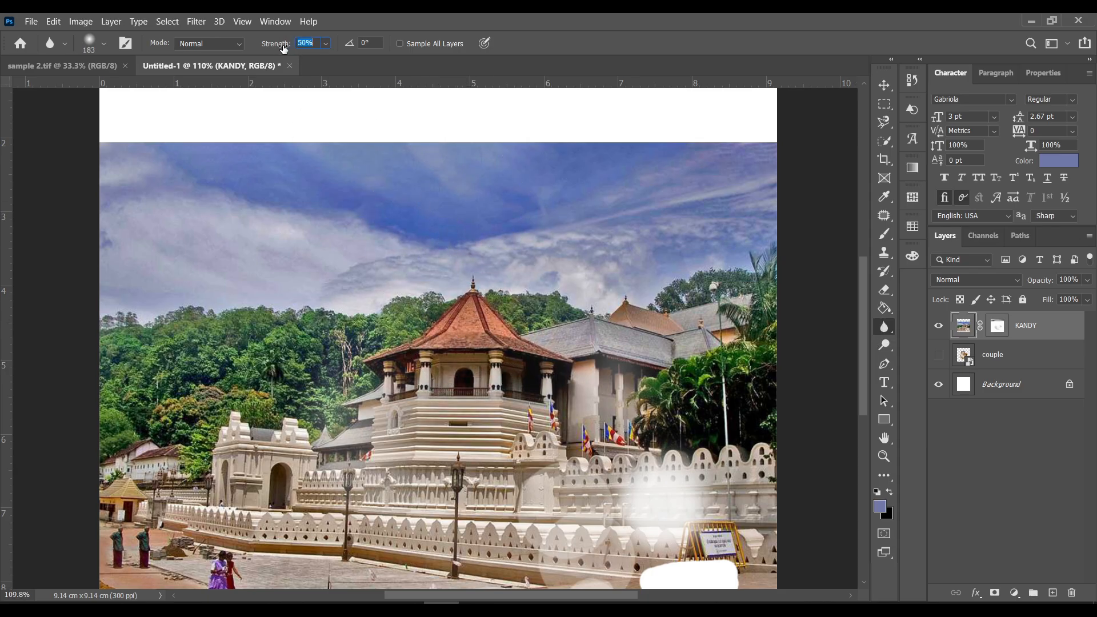
{"action": "right_click", "coordinate": [382, 260]}
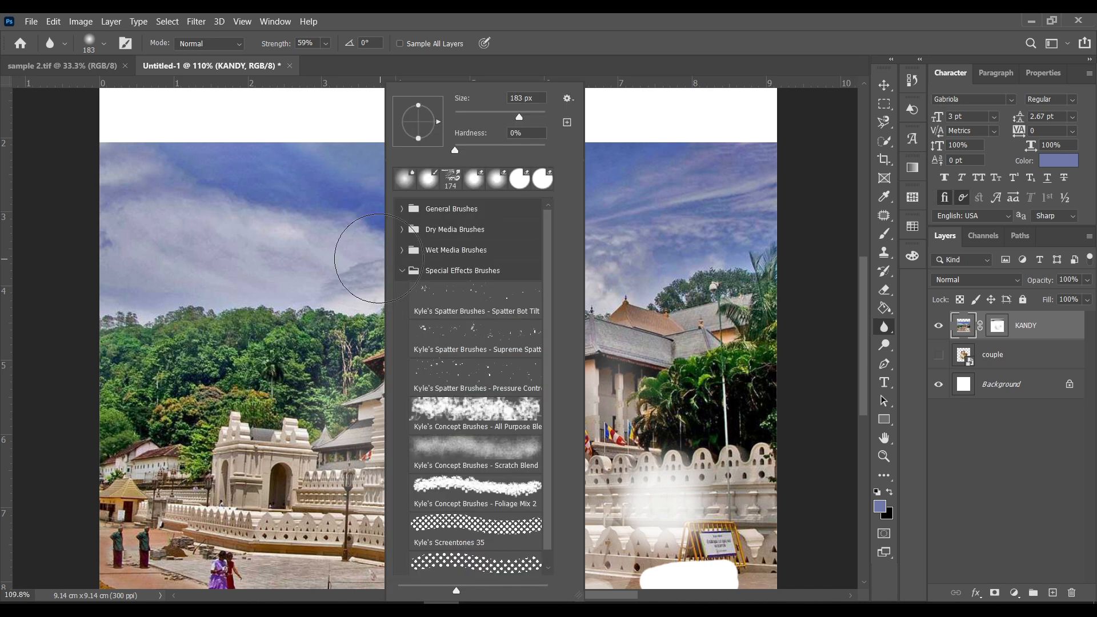
{"action": "left_click_drag", "start_coordinate": [456, 152], "coordinate": [500, 161]}
{"action": "key", "text": "Return"}
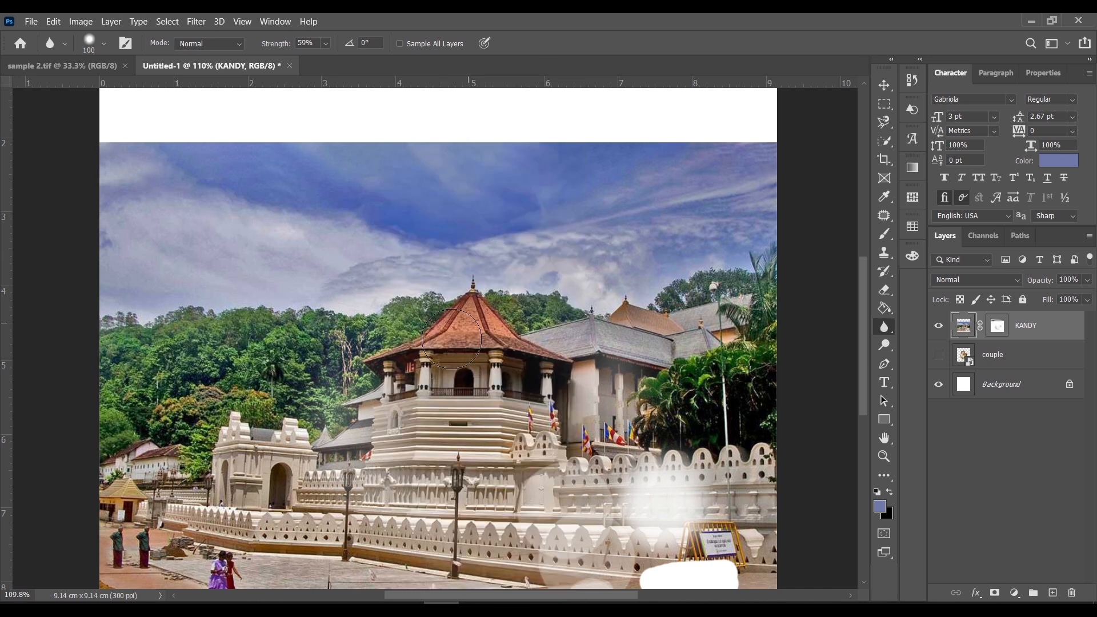
Step: Blur the pavilion's doorway, columns and balcony on the KANDY layer, and undo the last stroke
{"action": "scroll", "coordinate": [468, 337], "scroll_direction": "up", "scroll_amount": 5}
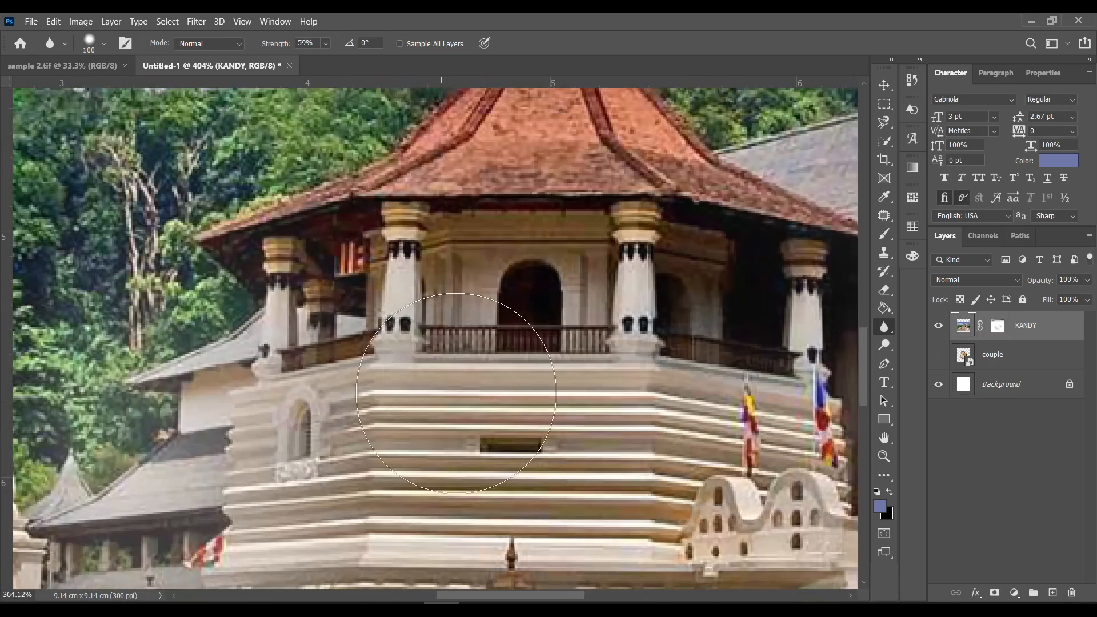
{"action": "mouse_move", "coordinate": [456, 393]}
{"action": "left_mouse_down"}
{"action": "mouse_move", "coordinate": [524, 307]}
{"action": "mouse_move", "coordinate": [517, 319]}
{"action": "mouse_move", "coordinate": [532, 317]}
{"action": "mouse_move", "coordinate": [518, 307]}
{"action": "mouse_move", "coordinate": [500, 322]}
{"action": "mouse_move", "coordinate": [490, 313]}
{"action": "mouse_move", "coordinate": [495, 279]}
{"action": "mouse_move", "coordinate": [613, 303]}
{"action": "mouse_move", "coordinate": [644, 329]}
{"action": "mouse_move", "coordinate": [681, 316]}
{"action": "mouse_move", "coordinate": [679, 267]}
{"action": "left_mouse_up"}
{"action": "mouse_move", "coordinate": [534, 266]}
{"action": "left_mouse_down"}
{"action": "mouse_move", "coordinate": [454, 266]}
{"action": "mouse_move", "coordinate": [384, 287]}
{"action": "mouse_move", "coordinate": [329, 355]}
{"action": "mouse_move", "coordinate": [287, 321]}
{"action": "mouse_move", "coordinate": [320, 272]}
{"action": "mouse_move", "coordinate": [386, 274]}
{"action": "left_mouse_up"}
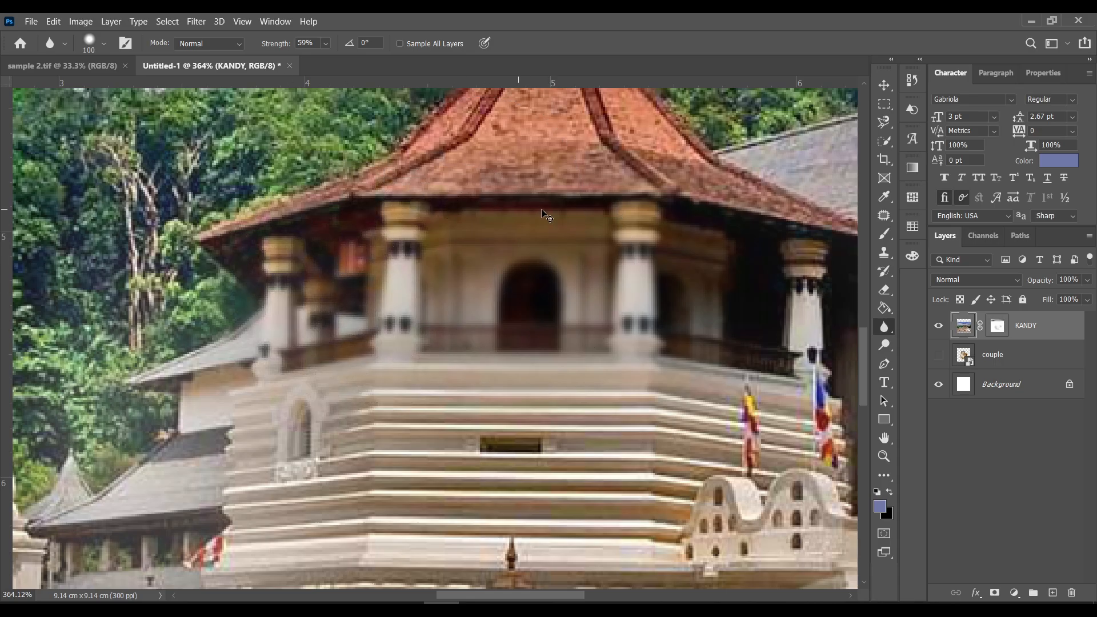
{"action": "key", "text": "ctrl+z"}
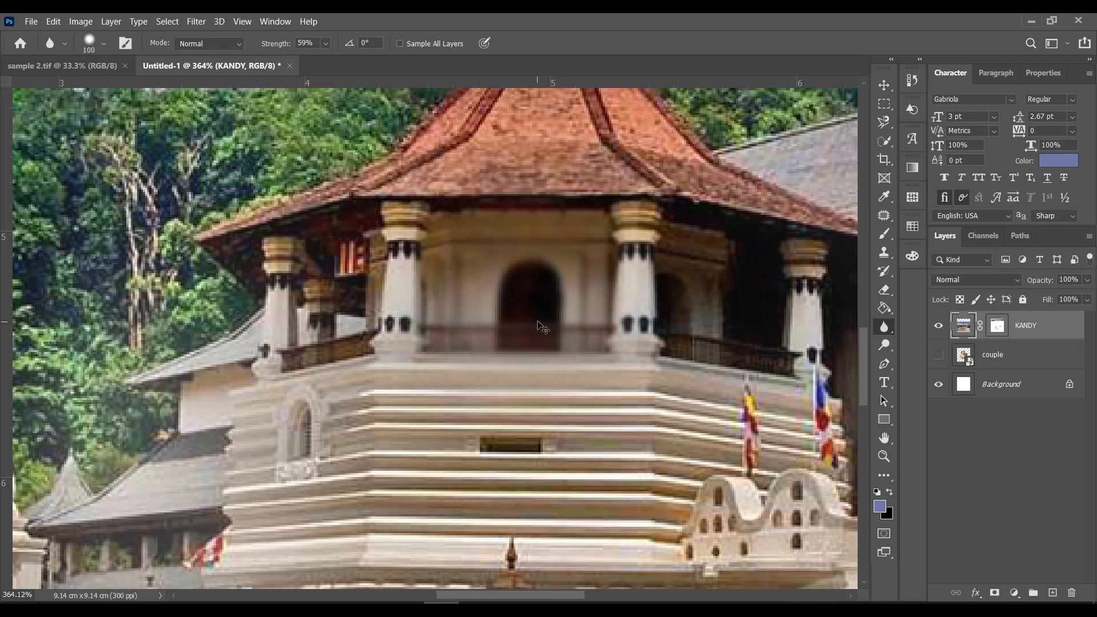
Step: Undo the blur on the pavilion's doorway and columns and reduce the Blur brush to 43 px
{"action": "scroll", "coordinate": [542, 326], "scroll_direction": "down", "scroll_amount": 2}
{"action": "key", "text": "bracketleft"}
{"action": "key", "text": "bracketleft"}
{"action": "key", "text": "bracketleft"}
{"action": "key", "text": "bracketleft"}
{"action": "key", "text": "bracketleft"}
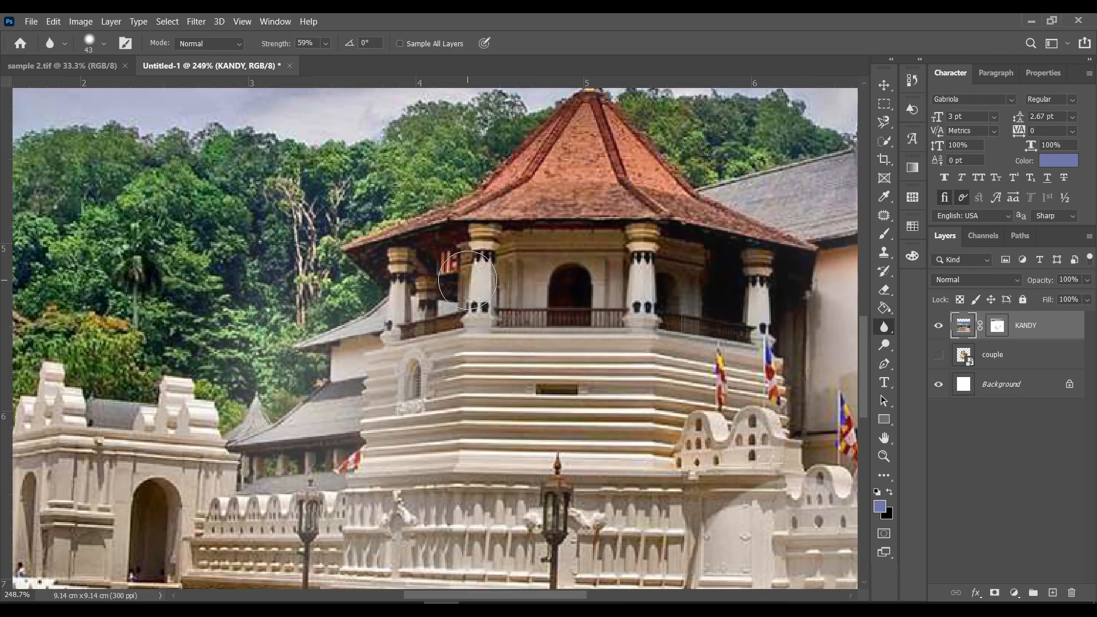
Step: Make the Blur brush larger and softer, at about 125 px with 8% hardness
{"action": "mouse_move", "coordinate": [488, 279]}
{"action": "left_mouse_down"}
{"action": "mouse_move", "coordinate": [531, 284]}
{"action": "mouse_move", "coordinate": [480, 283]}
{"action": "left_mouse_up"}
{"action": "right_click", "coordinate": [510, 262]}
{"action": "left_click", "coordinate": [637, 36]}
{"action": "mouse_move", "coordinate": [467, 260]}
{"action": "left_mouse_down"}
{"action": "mouse_move", "coordinate": [524, 263]}
{"action": "mouse_move", "coordinate": [450, 272]}
{"action": "left_mouse_up"}
{"action": "mouse_move", "coordinate": [383, 274]}
{"action": "left_mouse_down"}
{"action": "mouse_move", "coordinate": [373, 276]}
{"action": "mouse_move", "coordinate": [445, 283]}
{"action": "mouse_move", "coordinate": [342, 295]}
{"action": "mouse_move", "coordinate": [472, 262]}
{"action": "mouse_move", "coordinate": [328, 284]}
{"action": "mouse_move", "coordinate": [418, 297]}
{"action": "mouse_move", "coordinate": [511, 282]}
{"action": "mouse_move", "coordinate": [509, 300]}
{"action": "mouse_move", "coordinate": [542, 301]}
{"action": "mouse_move", "coordinate": [447, 296]}
{"action": "mouse_move", "coordinate": [444, 339]}
{"action": "mouse_move", "coordinate": [432, 243]}
{"action": "mouse_move", "coordinate": [414, 282]}
{"action": "mouse_move", "coordinate": [413, 170]}
{"action": "left_mouse_up"}
{"action": "right_click", "coordinate": [434, 247]}
{"action": "right_click", "coordinate": [442, 224]}
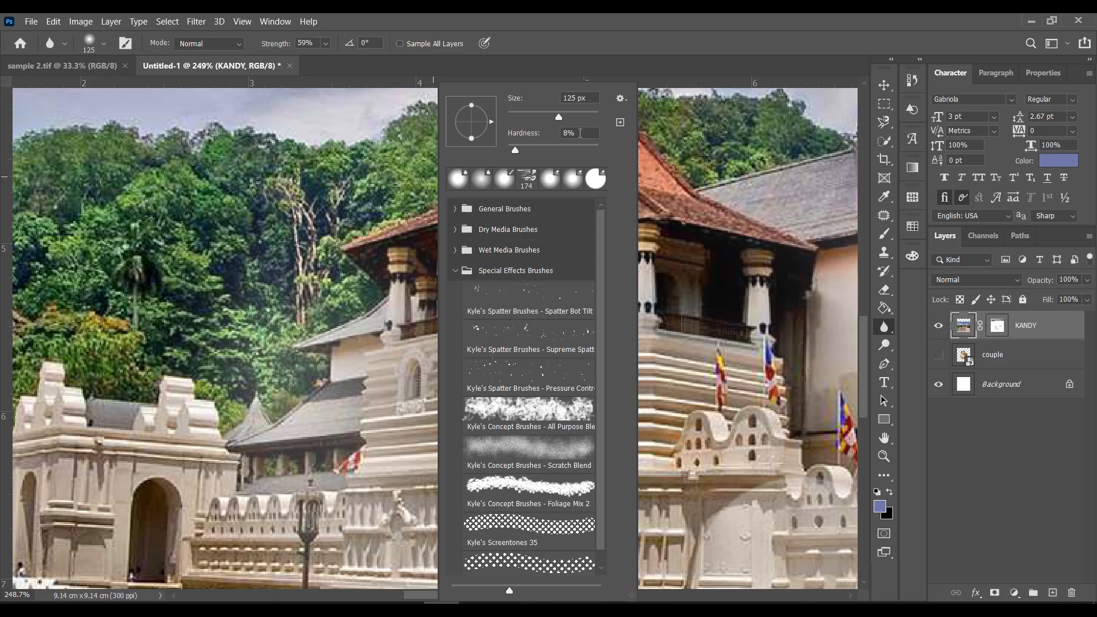
{"action": "left_click", "coordinate": [380, 269]}
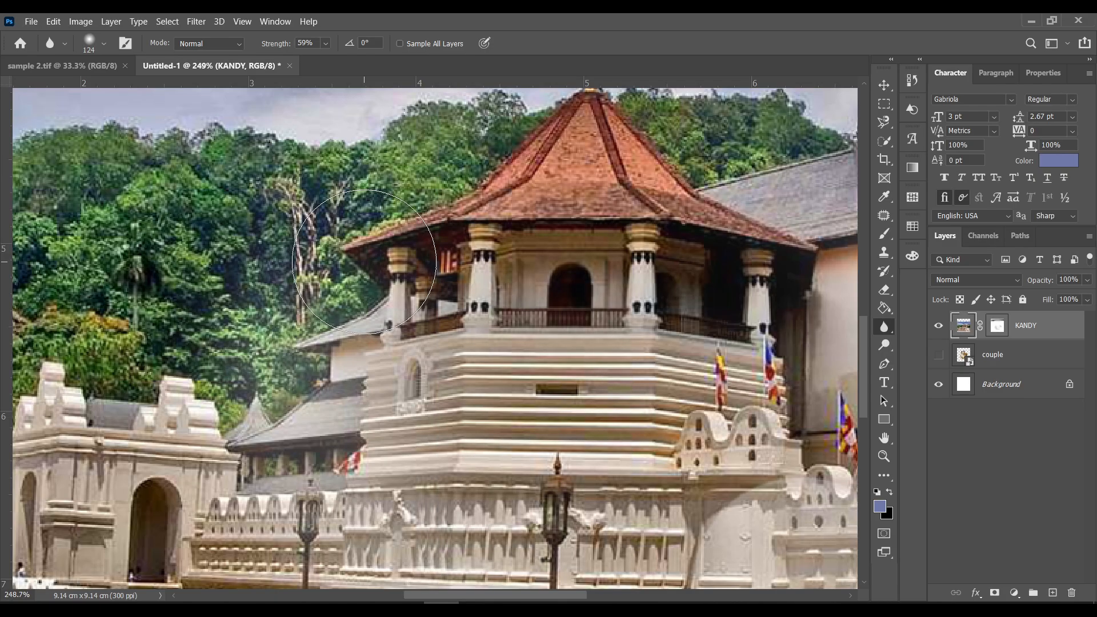
Step: Raise the Blur brush's hardness to about 72% at a size of about 126 px
{"action": "mouse_move", "coordinate": [364, 262]}
{"action": "left_mouse_down"}
{"action": "mouse_move", "coordinate": [338, 352]}
{"action": "mouse_move", "coordinate": [320, 496]}
{"action": "left_mouse_up"}
{"action": "right_click", "coordinate": [363, 348]}
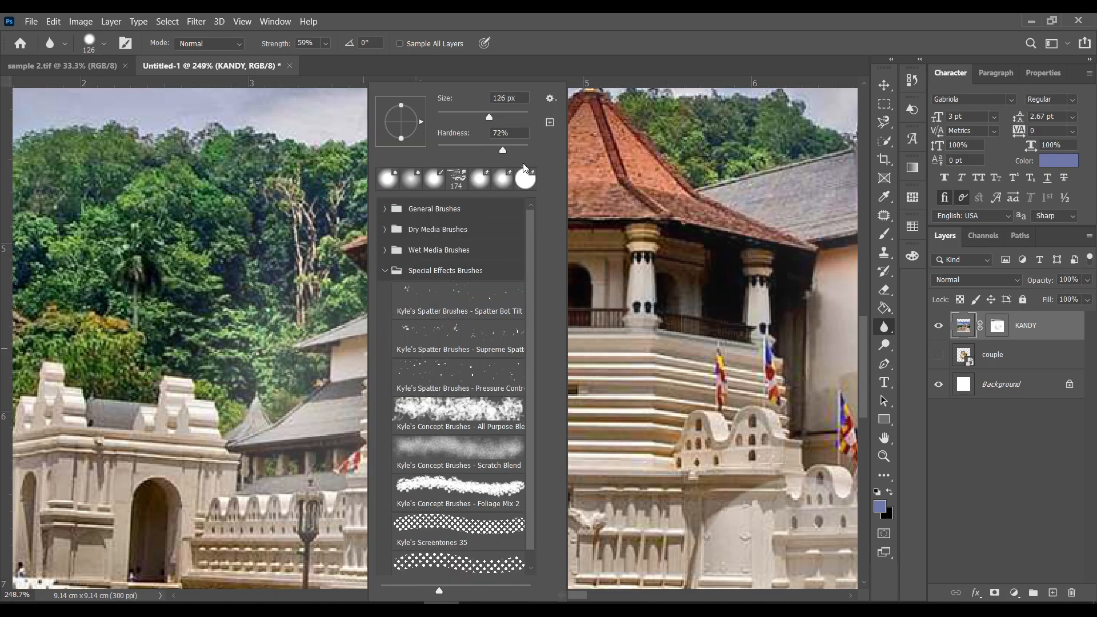
{"action": "left_click_drag", "start_coordinate": [313, 316], "coordinate": [271, 322]}
Step: Activate the Dodge tool and swap the foreground and background colours
{"action": "key", "text": "o"}
{"action": "key", "text": "x"}
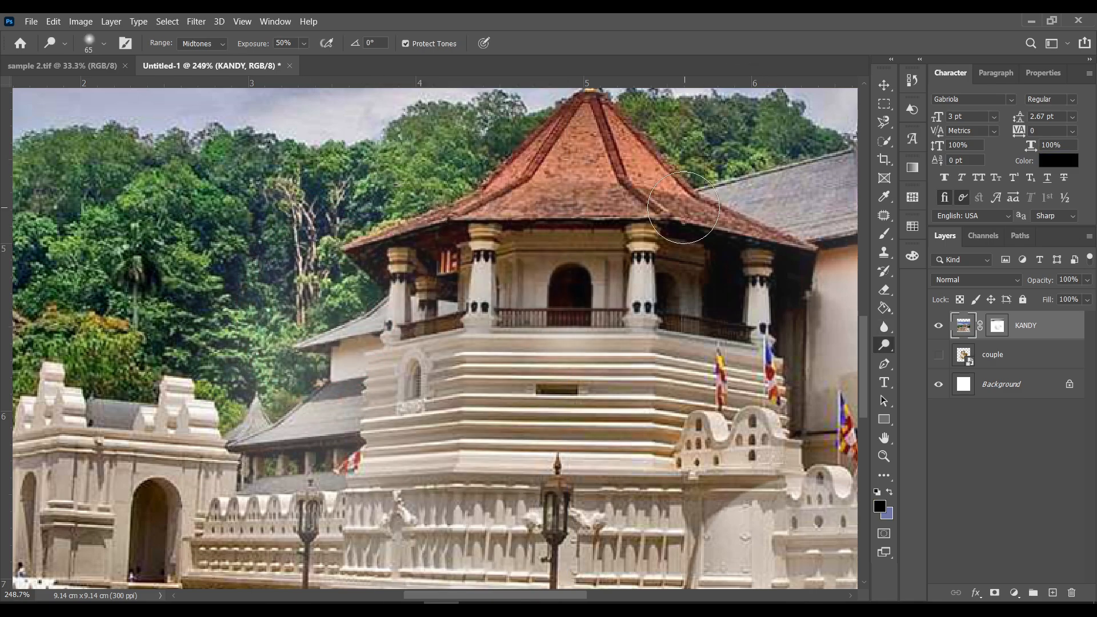
{"action": "right_click", "coordinate": [885, 345]}
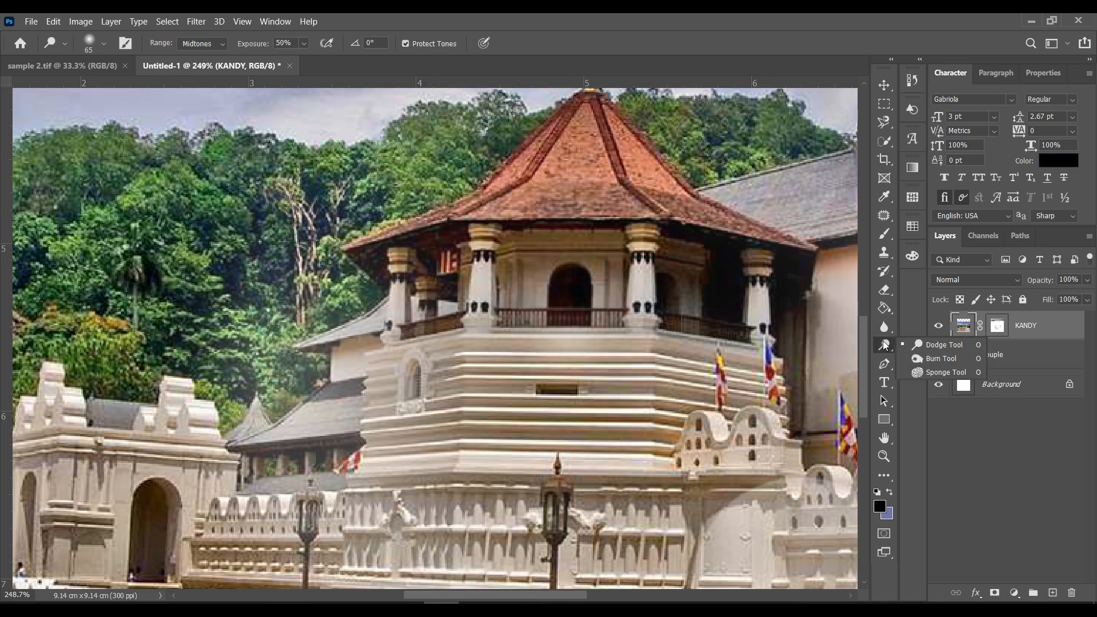
{"action": "left_click", "coordinate": [885, 345]}
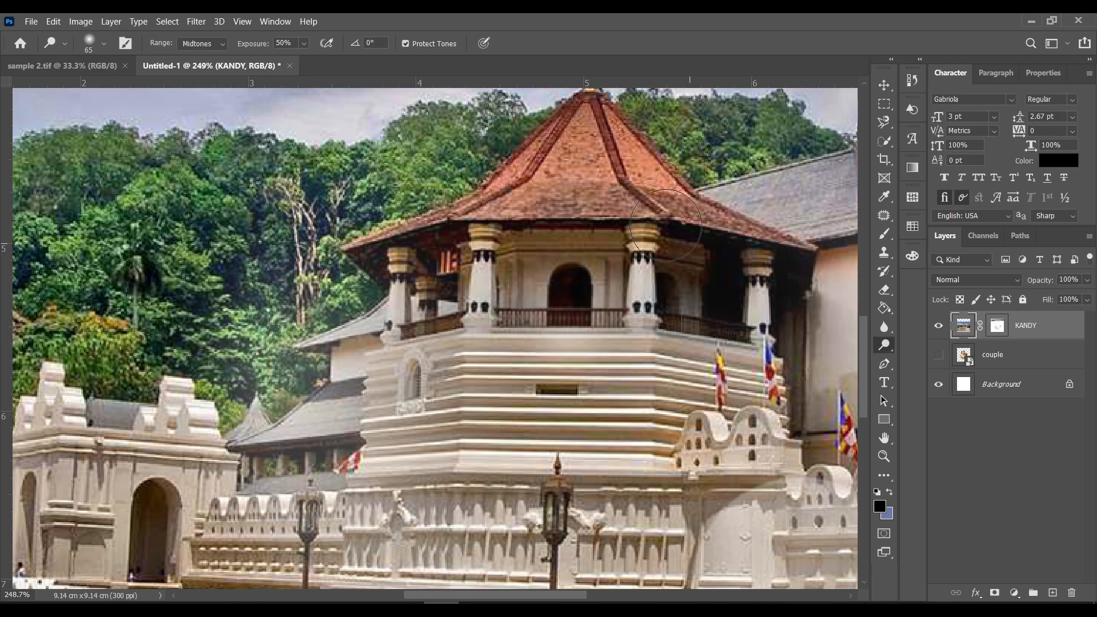
Step: Enlarge the Dodge brush to about 185 px and duplicate the KANDY layer
{"action": "left_click_drag", "start_coordinate": [623, 184], "coordinate": [629, 350]}
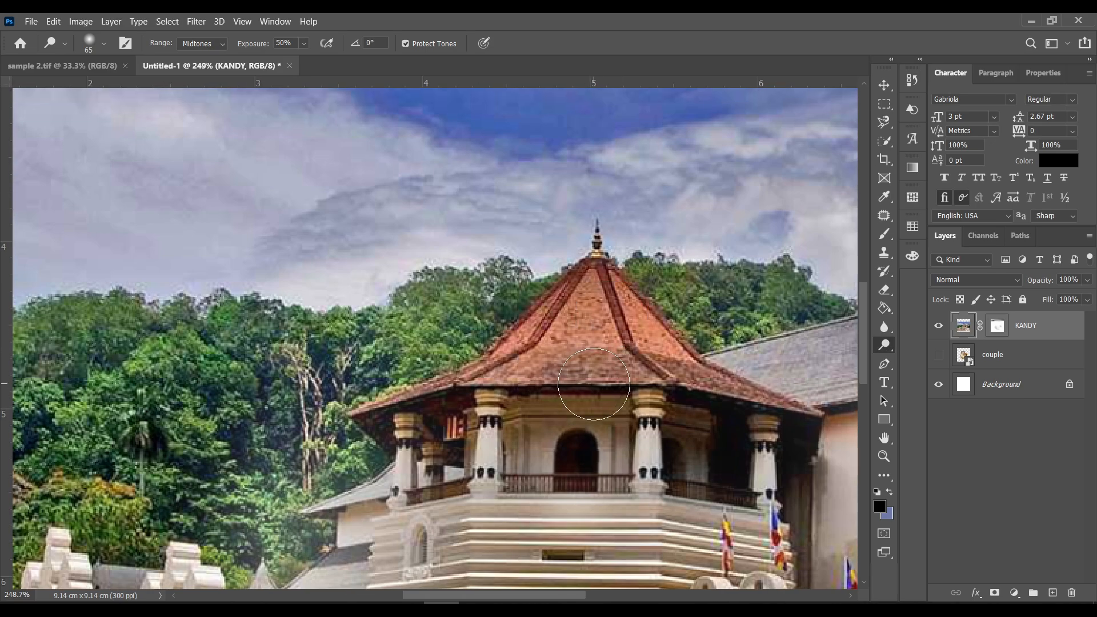
{"action": "scroll", "coordinate": [593, 384], "scroll_direction": "down", "scroll_amount": 4}
{"action": "left_click_drag", "start_coordinate": [521, 466], "coordinate": [566, 460]}
{"action": "scroll", "coordinate": [563, 454], "scroll_direction": "up", "scroll_amount": 2}
{"action": "mouse_move", "coordinate": [537, 410]}
{"action": "left_mouse_down"}
{"action": "mouse_move", "coordinate": [526, 409]}
{"action": "mouse_move", "coordinate": [611, 446]}
{"action": "left_mouse_up"}
{"action": "left_click_drag", "start_coordinate": [644, 509], "coordinate": [497, 508]}
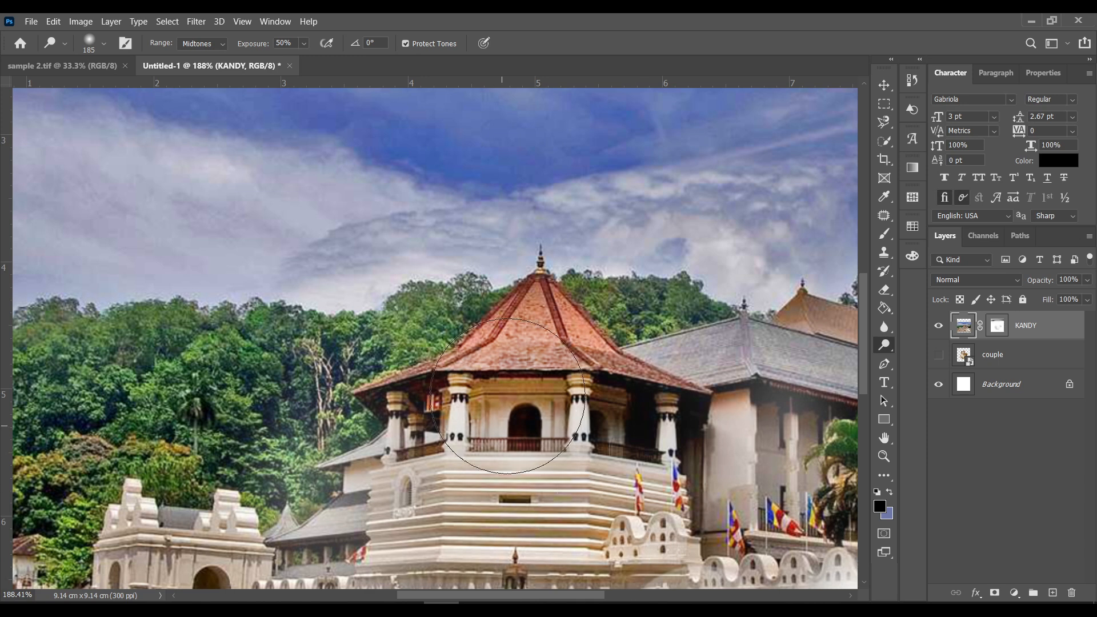
{"action": "scroll", "coordinate": [515, 368], "scroll_direction": "down", "scroll_amount": 6}
{"action": "left_click_drag", "start_coordinate": [1044, 335], "coordinate": [1051, 594]}
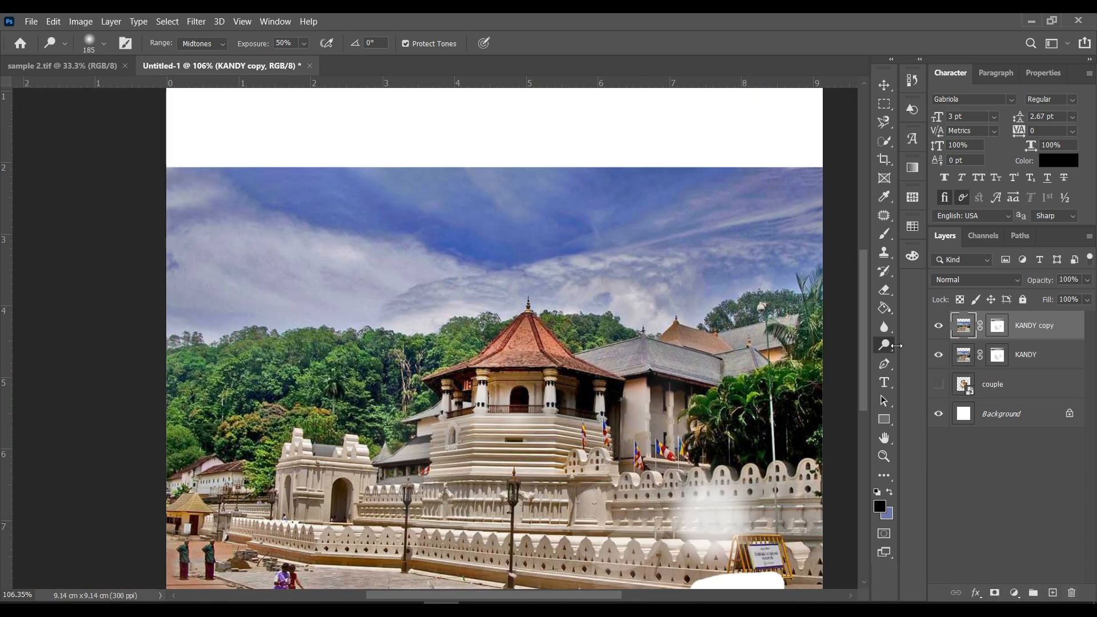
Step: Dodge the pavilion on the KANDY copy layer with a 304 px brush, and compare by toggling the copy's visibility
{"action": "mouse_move", "coordinate": [527, 397]}
{"action": "left_mouse_down"}
{"action": "mouse_move", "coordinate": [566, 399]}
{"action": "mouse_move", "coordinate": [480, 423]}
{"action": "mouse_move", "coordinate": [548, 371]}
{"action": "mouse_move", "coordinate": [540, 352]}
{"action": "left_mouse_up"}
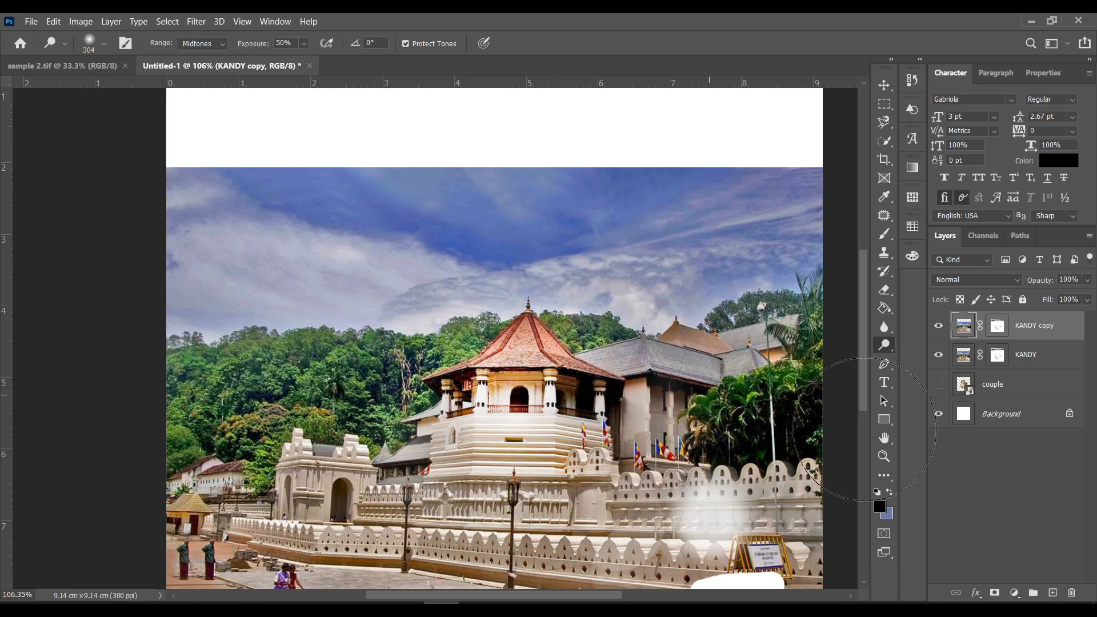
{"action": "left_click", "coordinate": [946, 325]}
{"action": "left_click", "coordinate": [946, 325]}
{"action": "left_click", "coordinate": [947, 326]}
{"action": "left_click", "coordinate": [946, 325]}
{"action": "left_click", "coordinate": [947, 325]}
Step: Darken the grey roof and the pavilion on the KANDY copy layer with the Burn tool
{"action": "right_click", "coordinate": [897, 352]}
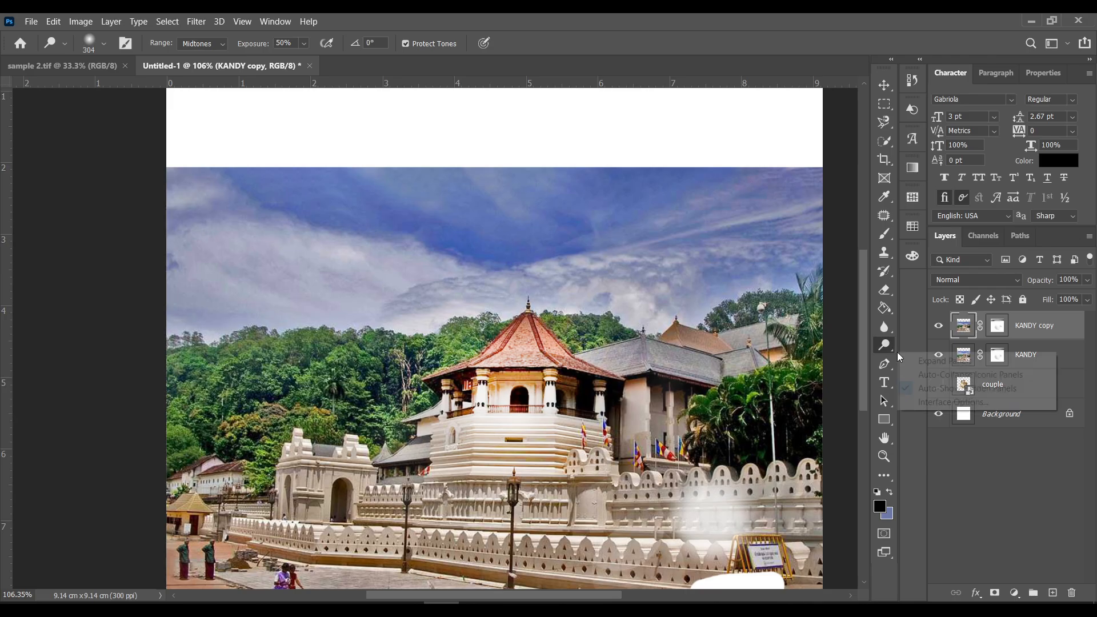
{"action": "left_click", "coordinate": [890, 348]}
{"action": "right_click", "coordinate": [884, 347]}
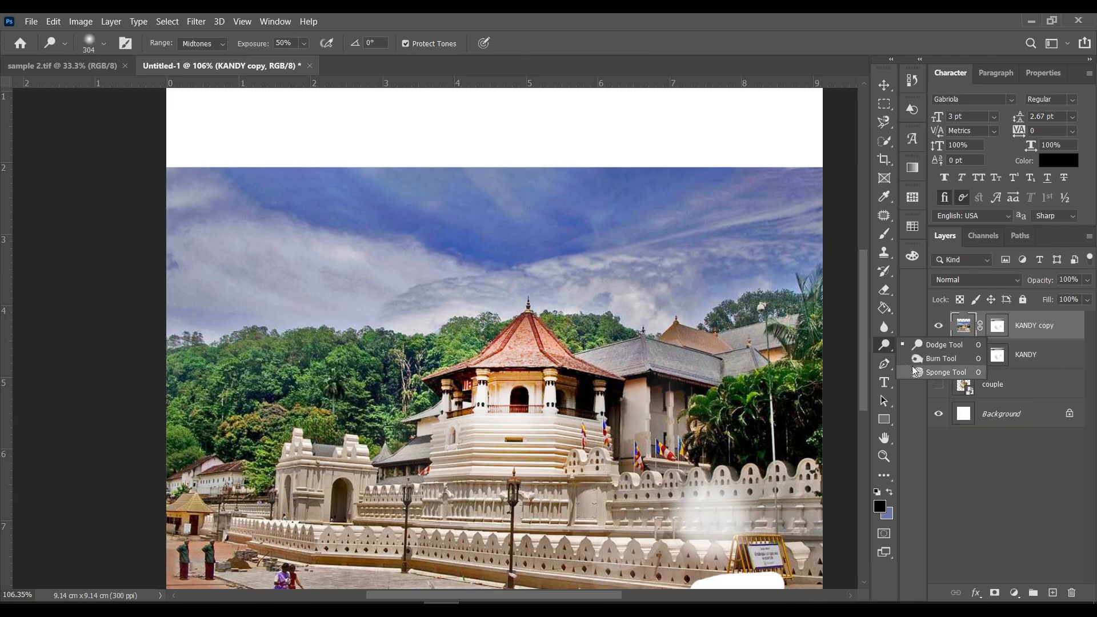
{"action": "left_click", "coordinate": [926, 359]}
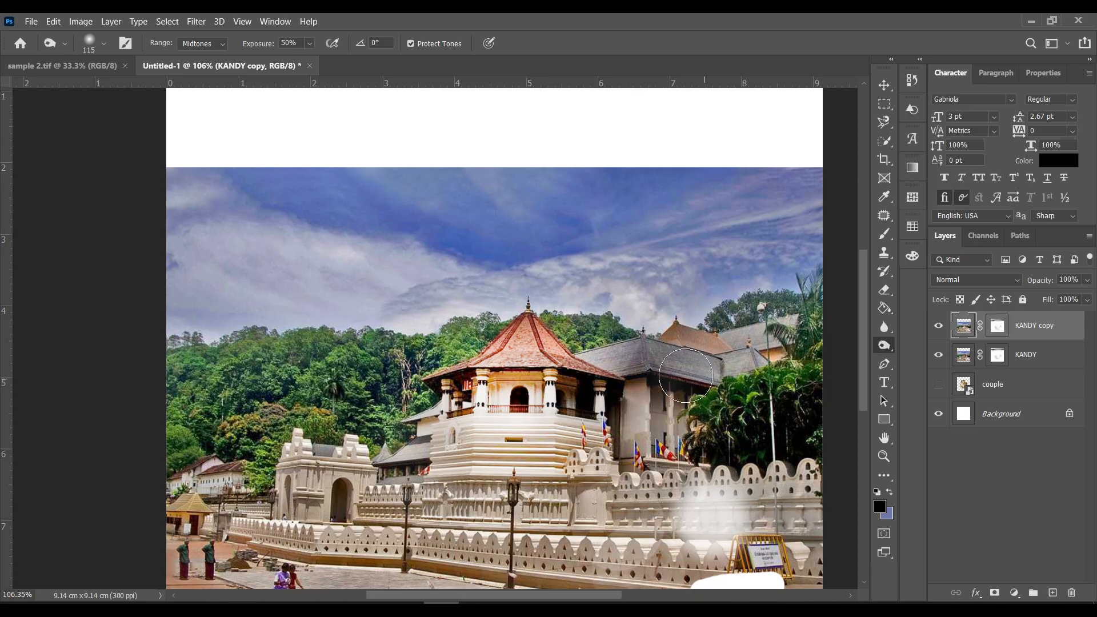
{"action": "mouse_move", "coordinate": [685, 375]}
{"action": "left_mouse_down"}
{"action": "mouse_move", "coordinate": [728, 383]}
{"action": "mouse_move", "coordinate": [643, 359]}
{"action": "mouse_move", "coordinate": [594, 363]}
{"action": "mouse_move", "coordinate": [530, 407]}
{"action": "mouse_move", "coordinate": [511, 394]}
{"action": "mouse_move", "coordinate": [514, 423]}
{"action": "left_mouse_up"}
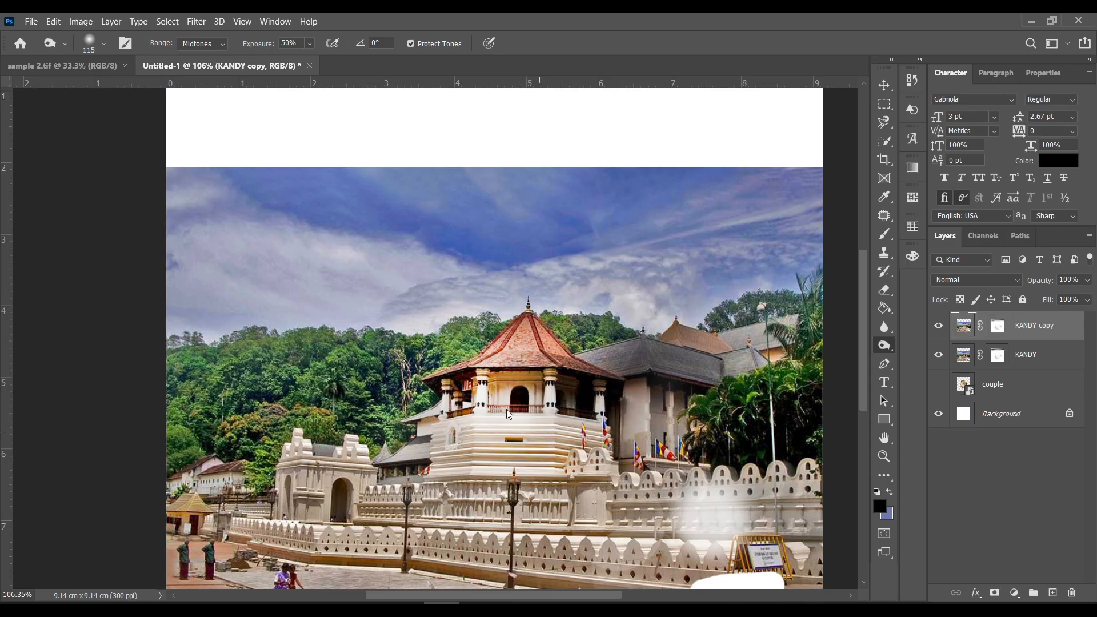
{"action": "mouse_move", "coordinate": [528, 354]}
{"action": "left_mouse_down"}
{"action": "mouse_move", "coordinate": [564, 377]}
{"action": "mouse_move", "coordinate": [526, 351]}
{"action": "mouse_move", "coordinate": [417, 424]}
{"action": "mouse_move", "coordinate": [509, 370]}
{"action": "mouse_move", "coordinate": [443, 454]}
{"action": "mouse_move", "coordinate": [537, 400]}
{"action": "mouse_move", "coordinate": [495, 485]}
{"action": "mouse_move", "coordinate": [592, 441]}
{"action": "left_mouse_up"}
Step: Activate the Sponge tool and reduce its brush to about 117 px
{"action": "right_click", "coordinate": [884, 344]}
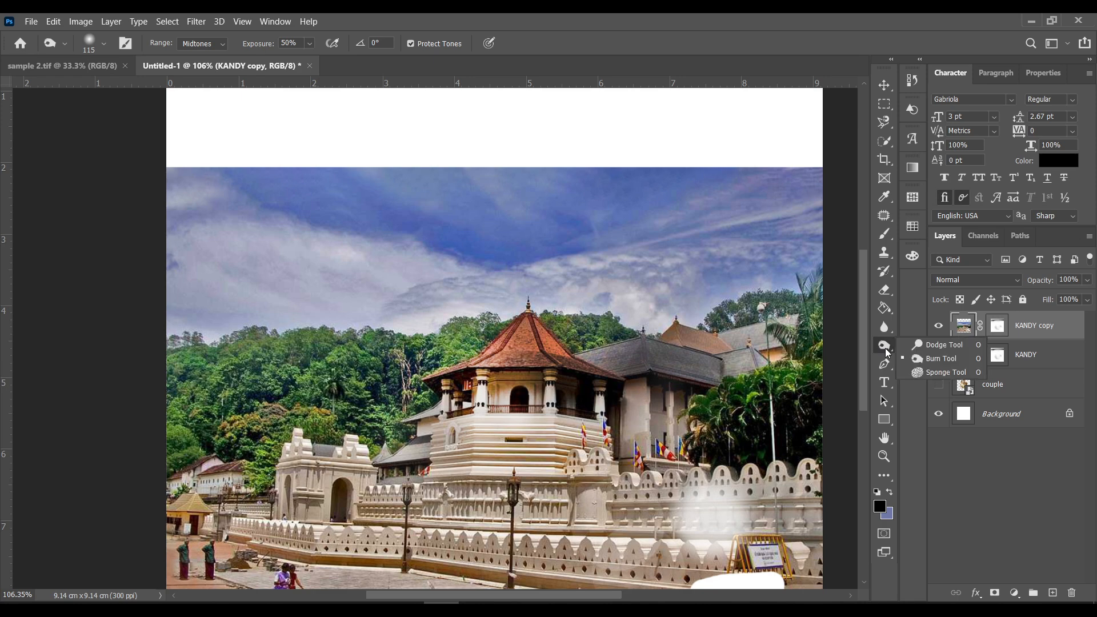
{"action": "left_click", "coordinate": [926, 375]}
{"action": "scroll", "coordinate": [540, 411], "scroll_direction": "up", "scroll_amount": 2}
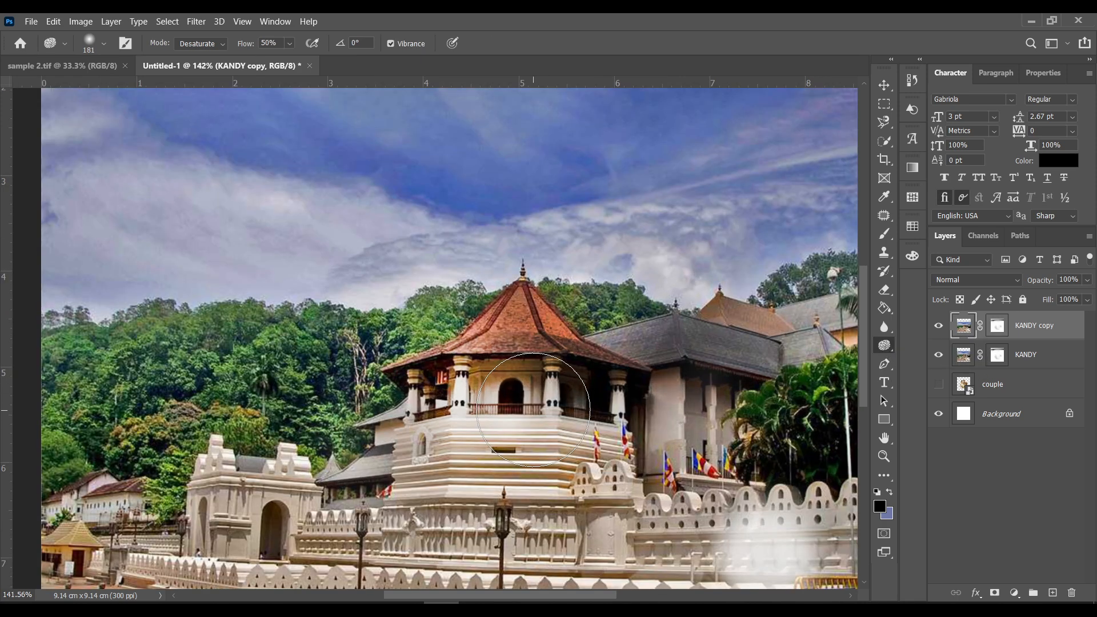
{"action": "scroll", "coordinate": [532, 412], "scroll_direction": "down", "scroll_amount": 4}
{"action": "scroll", "coordinate": [307, 529], "scroll_direction": "up", "scroll_amount": 6}
{"action": "left_click_drag", "start_coordinate": [319, 574], "coordinate": [546, 366]}
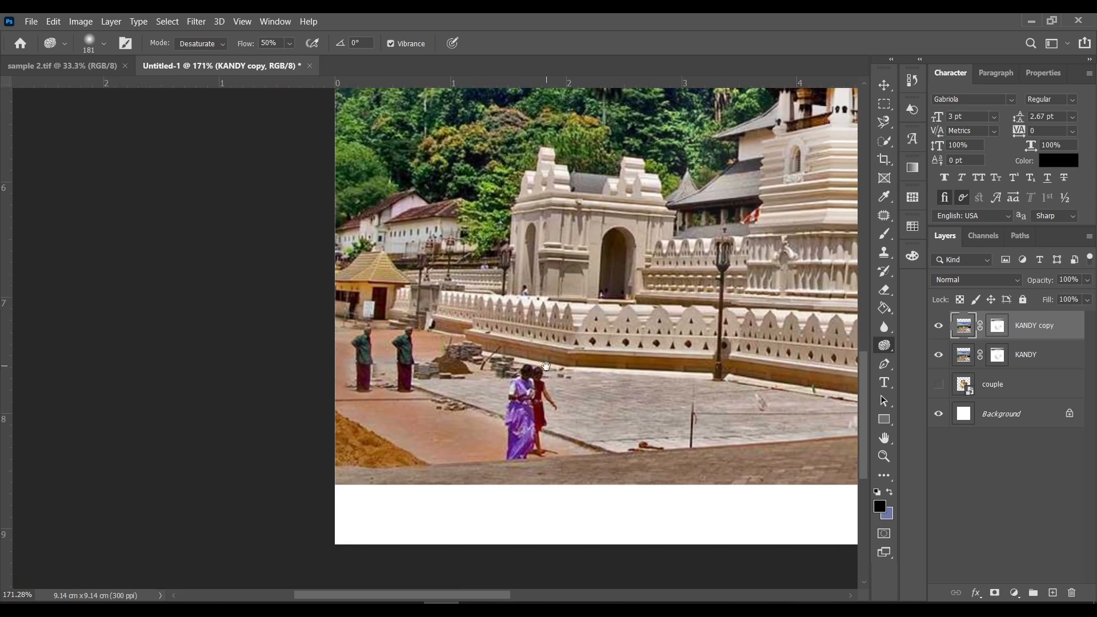
{"action": "scroll", "coordinate": [332, 421], "scroll_direction": "down", "scroll_amount": 4}
{"action": "left_click_drag", "start_coordinate": [660, 244], "coordinate": [382, 488]}
{"action": "left_click_drag", "start_coordinate": [599, 394], "coordinate": [574, 391]}
Step: Desaturate the flags and the wall between the pavilion and the palm trees with the Sponge tool
{"action": "scroll", "coordinate": [599, 457], "scroll_direction": "up", "scroll_amount": 5}
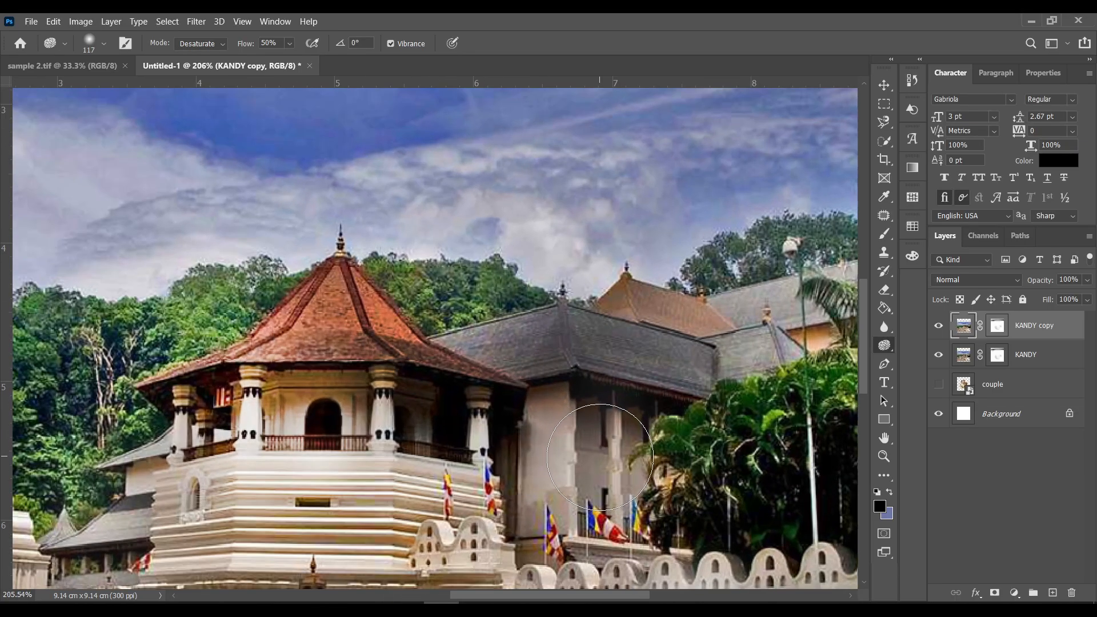
{"action": "left_click_drag", "start_coordinate": [600, 457], "coordinate": [588, 378]}
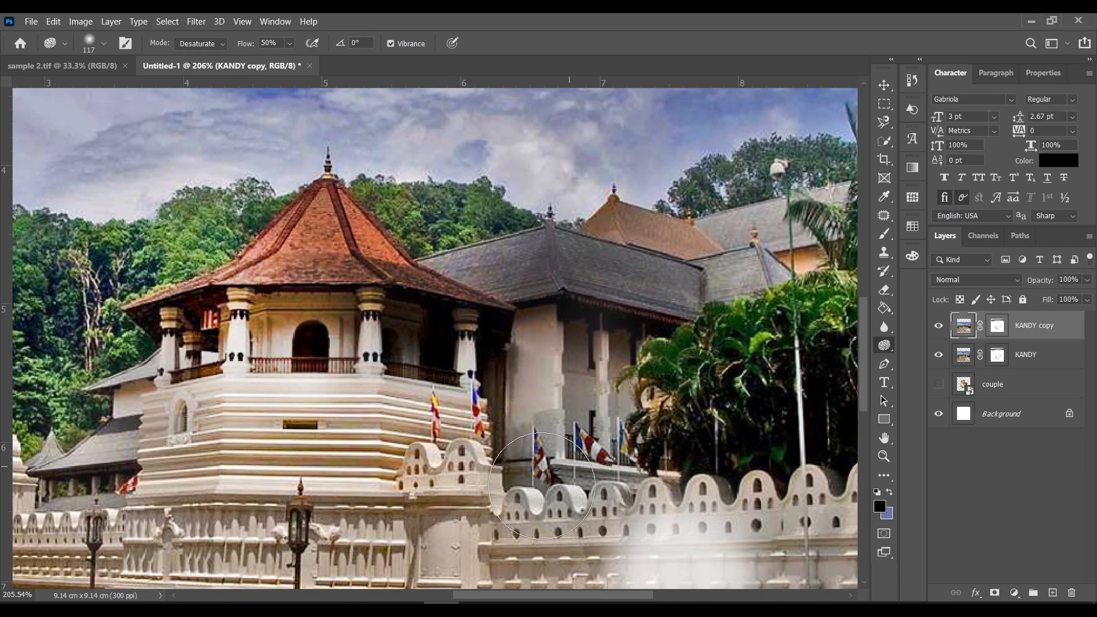
{"action": "scroll", "coordinate": [542, 486], "scroll_direction": "down", "scroll_amount": 5}
{"action": "left_click_drag", "start_coordinate": [415, 480], "coordinate": [436, 504]}
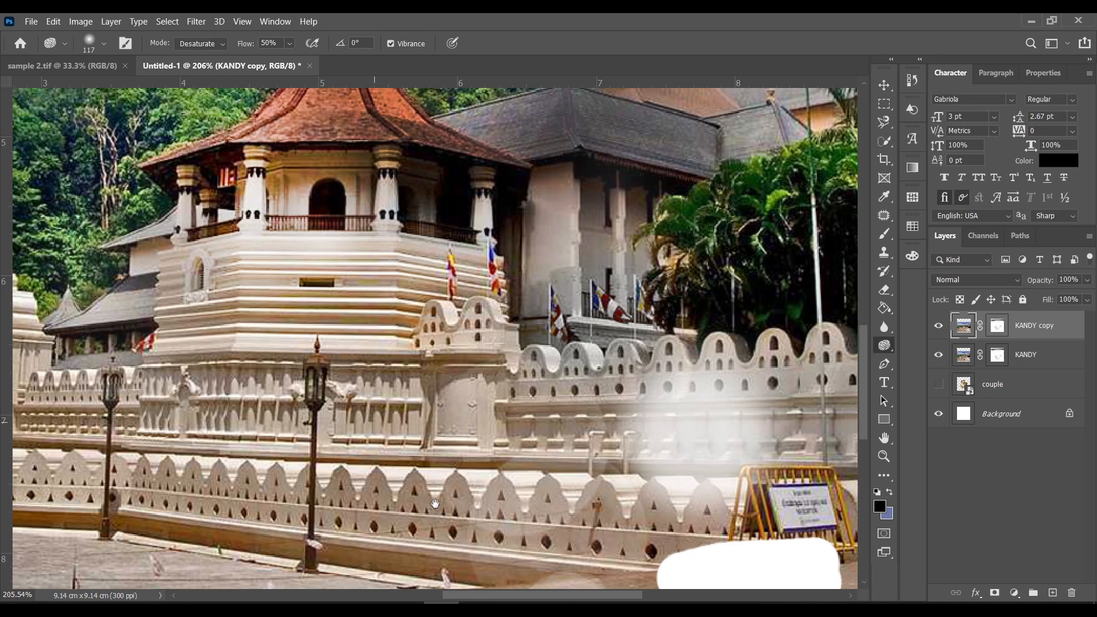
{"action": "scroll", "coordinate": [365, 434], "scroll_direction": "up", "scroll_amount": 3}
{"action": "scroll", "coordinate": [286, 240], "scroll_direction": "up", "scroll_amount": 4}
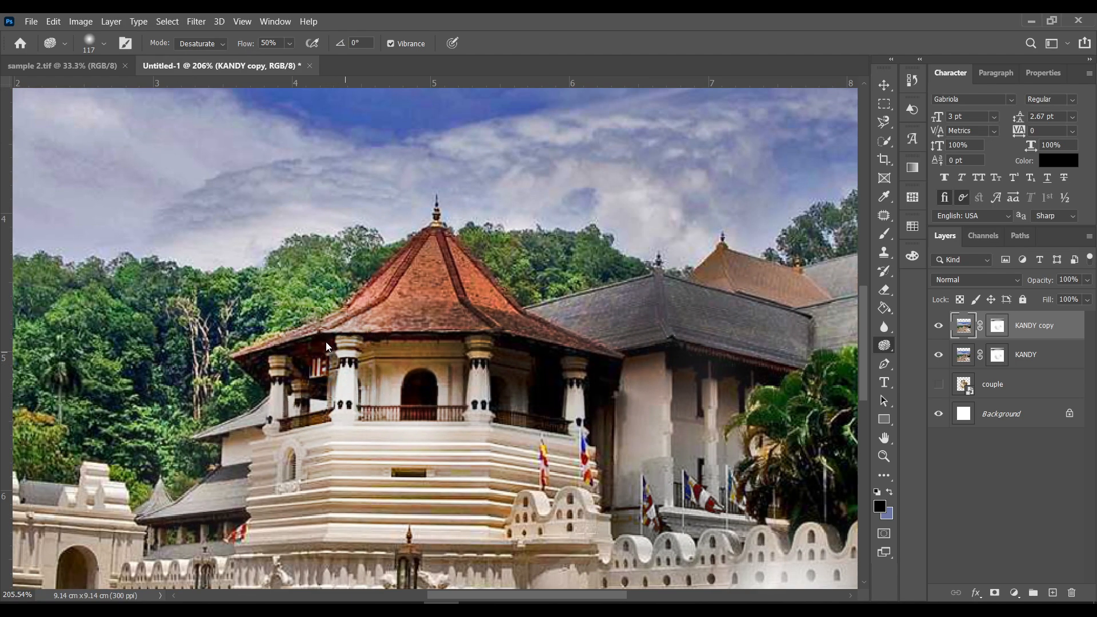
{"action": "mouse_move", "coordinate": [308, 400]}
{"action": "left_mouse_down"}
{"action": "mouse_move", "coordinate": [393, 371]}
{"action": "mouse_move", "coordinate": [427, 374]}
{"action": "mouse_move", "coordinate": [419, 377]}
{"action": "left_mouse_up"}
Step: Desaturate the purple sari of the woman walking on the forecourt with the Sponge tool
{"action": "scroll", "coordinate": [192, 341], "scroll_direction": "down", "scroll_amount": 10}
{"action": "scroll", "coordinate": [193, 341], "scroll_direction": "left", "scroll_amount": 5}
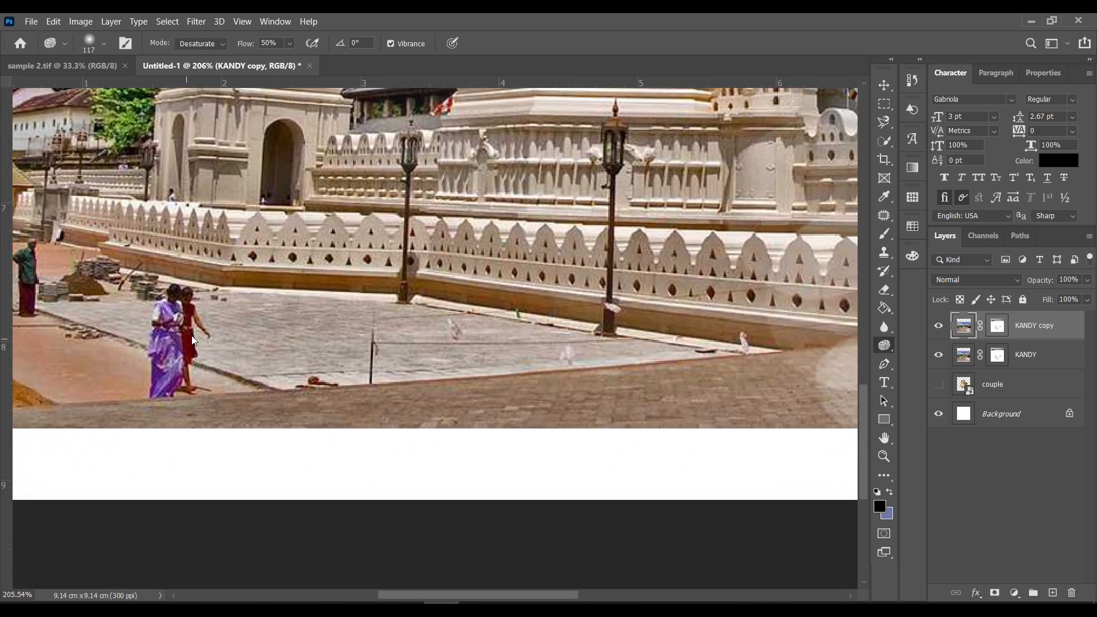
{"action": "mouse_move", "coordinate": [193, 341]}
{"action": "left_mouse_down"}
{"action": "mouse_move", "coordinate": [172, 323]}
{"action": "mouse_move", "coordinate": [171, 383]}
{"action": "left_mouse_up"}
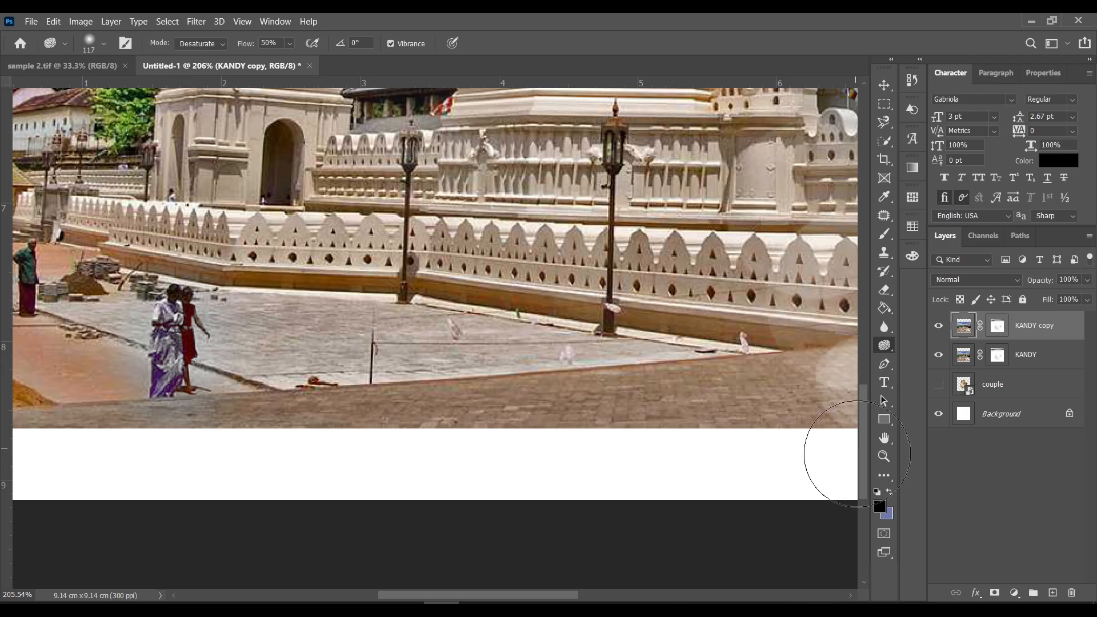
Step: Activate the Pen tool and set it to draw in Path mode
{"action": "left_click", "coordinate": [883, 368]}
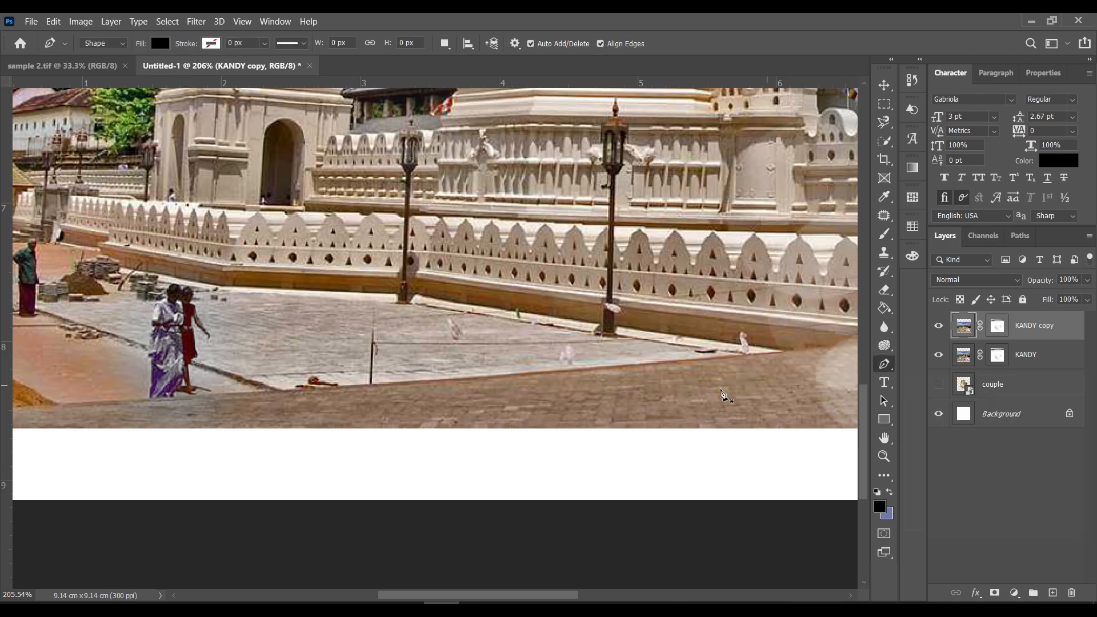
{"action": "scroll", "coordinate": [457, 166], "scroll_direction": "up", "scroll_amount": 7}
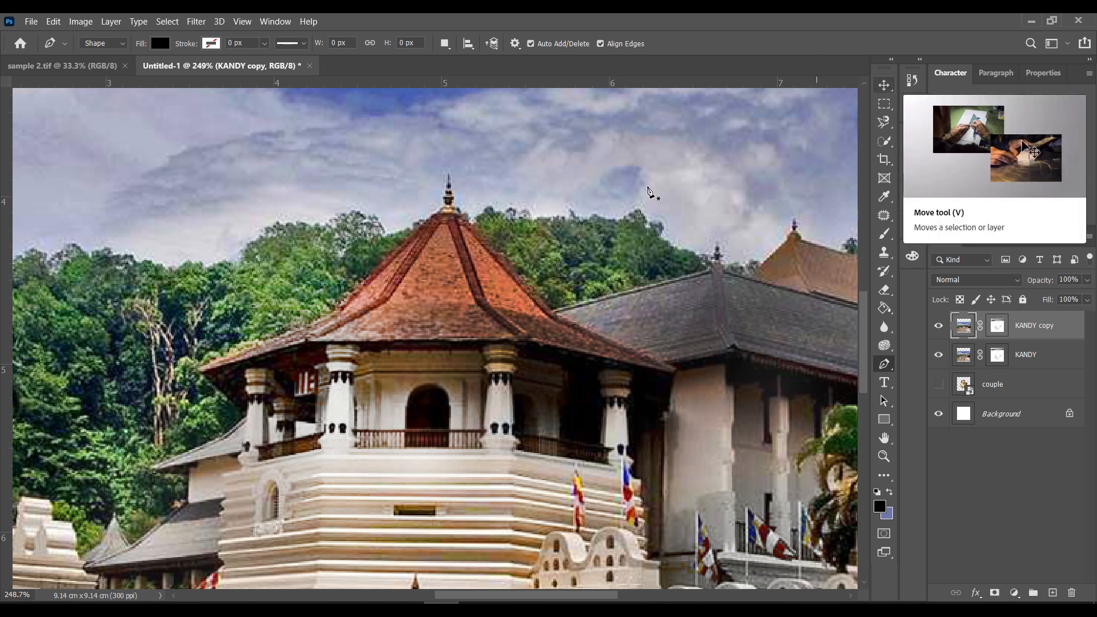
{"action": "left_click", "coordinate": [109, 45]}
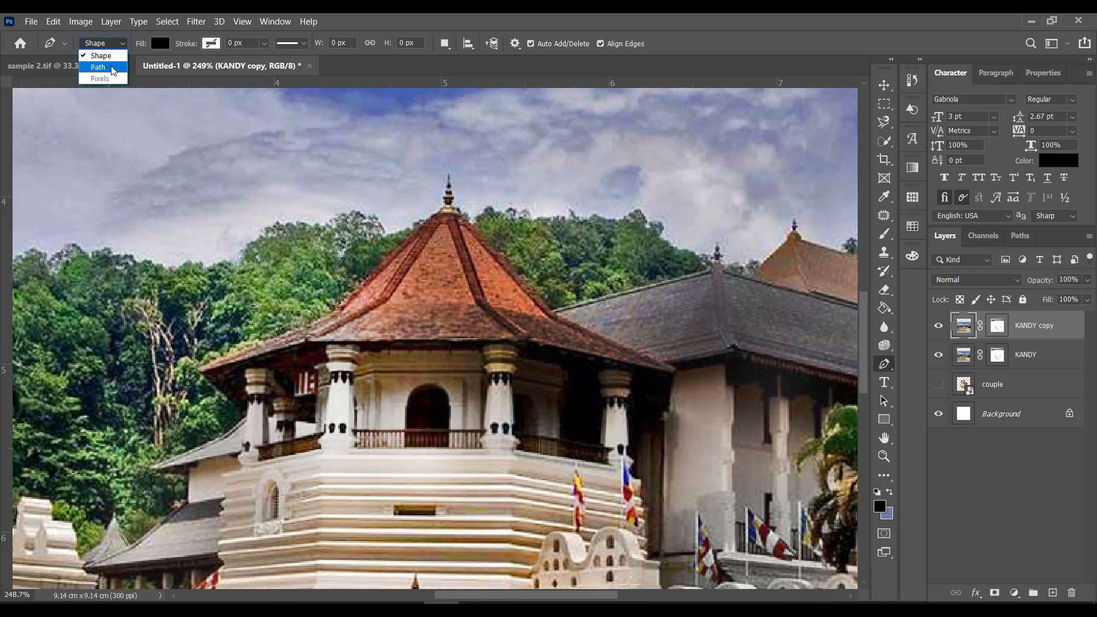
{"action": "left_click", "coordinate": [99, 68]}
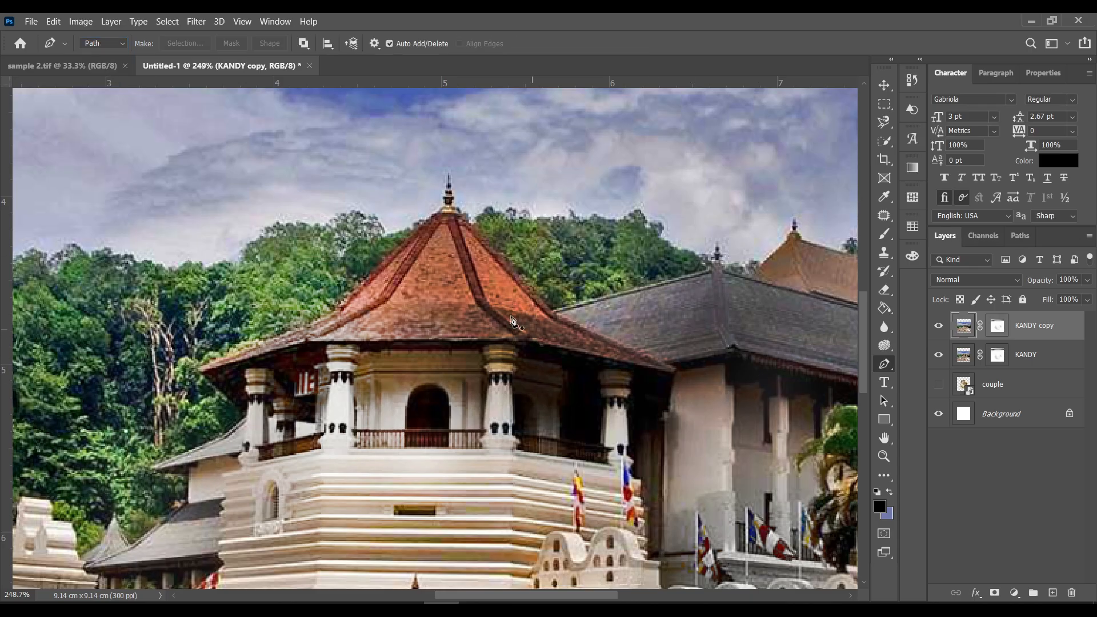
Step: Trace the outline of the pavilion's red roof with a Pen tool path, from the left eave around the peak and back
{"action": "scroll", "coordinate": [314, 314], "scroll_direction": "up", "scroll_amount": 3}
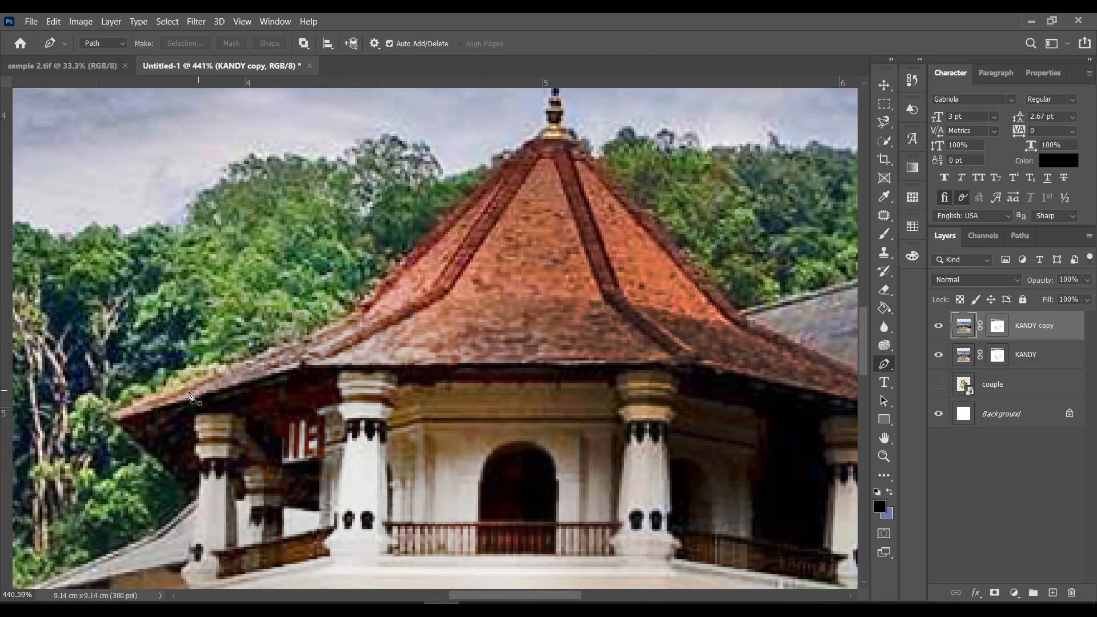
{"action": "left_click", "coordinate": [108, 416]}
{"action": "left_click", "coordinate": [179, 388]}
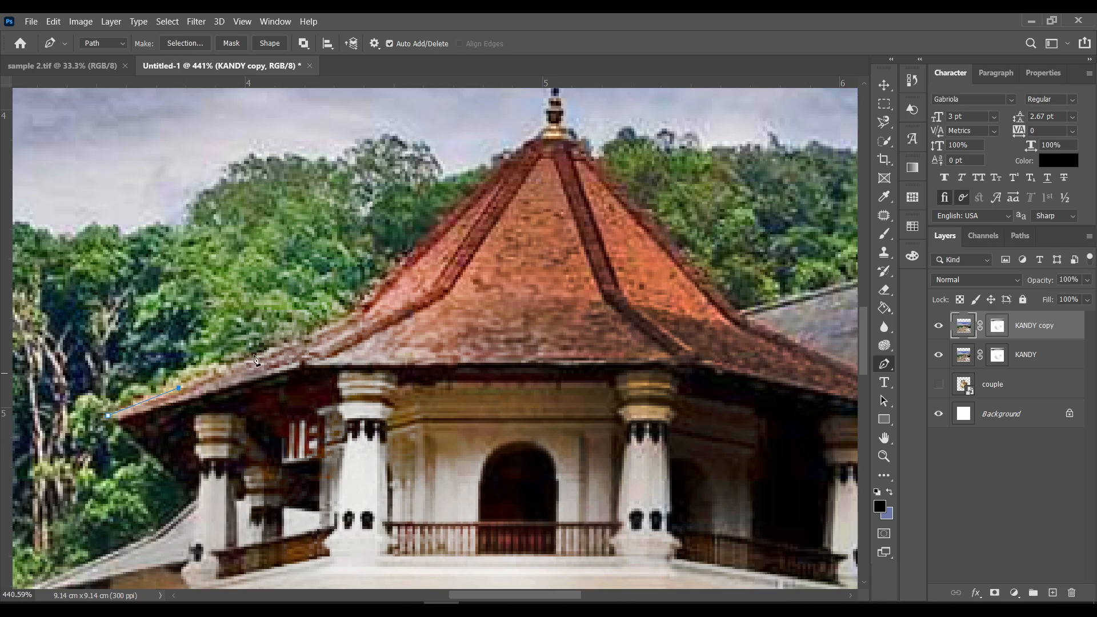
{"action": "left_click", "coordinate": [280, 345]}
{"action": "left_click", "coordinate": [513, 171]}
{"action": "left_click", "coordinate": [791, 326]}
{"action": "left_click", "coordinate": [830, 362]}
{"action": "left_click", "coordinate": [692, 370]}
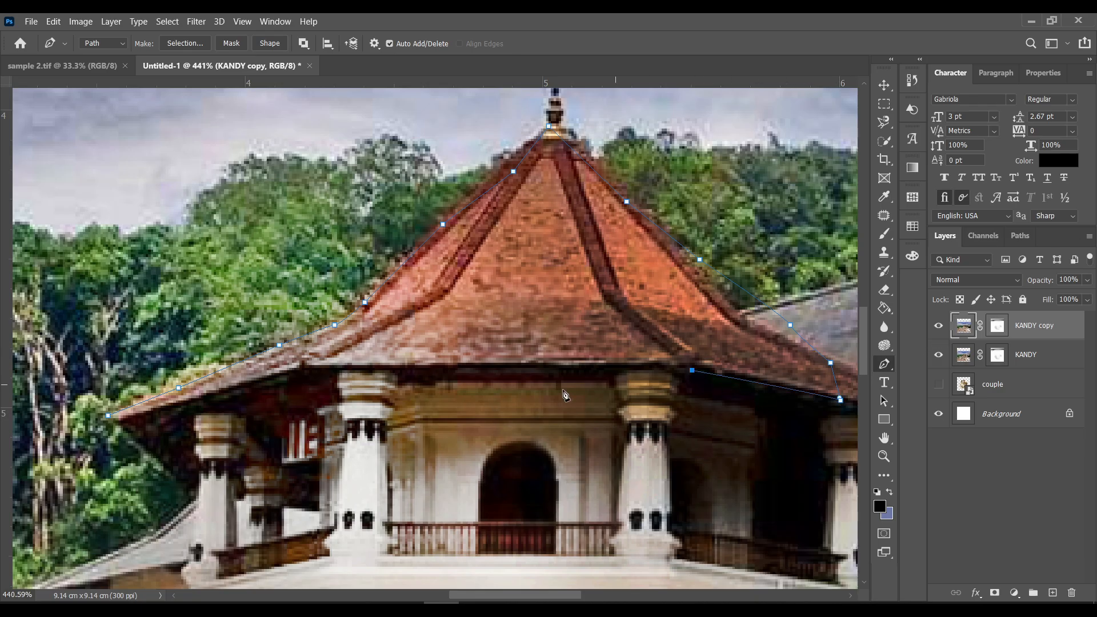
{"action": "left_click", "coordinate": [307, 363]}
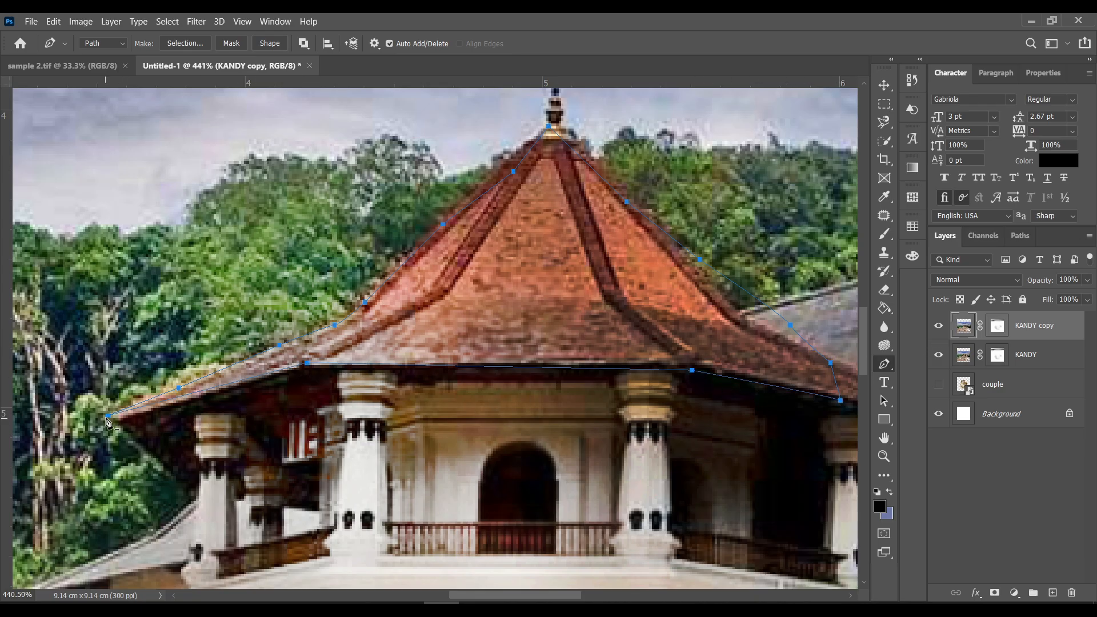
Step: Delete the path traced around the pavilion's red roof
{"action": "scroll", "coordinate": [526, 324], "scroll_direction": "down", "scroll_amount": 3}
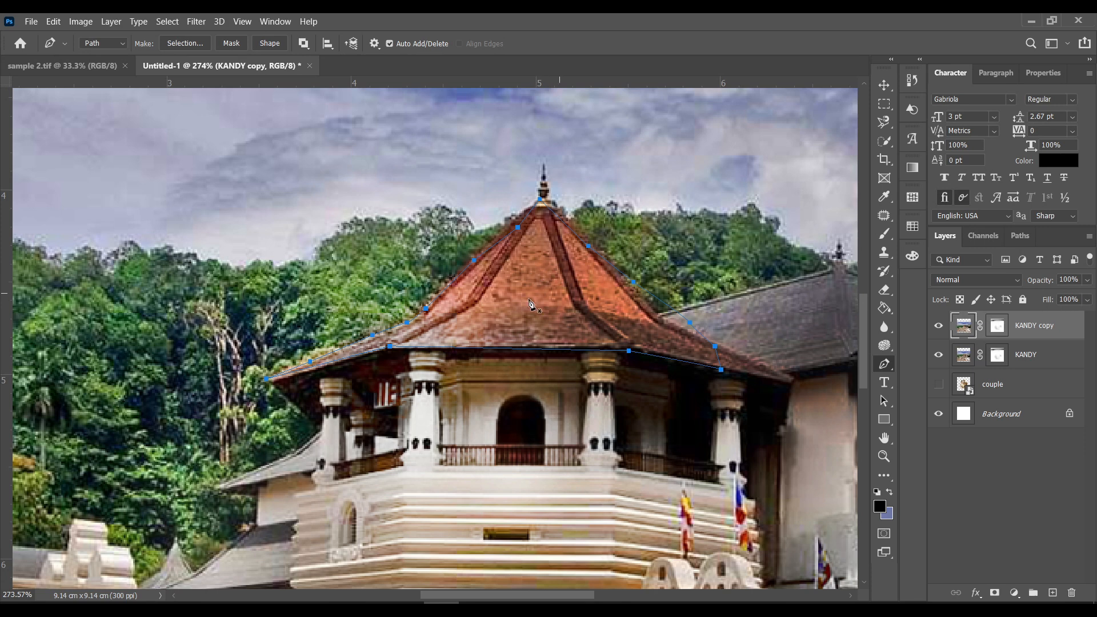
{"action": "key", "text": "BackSpace"}
{"action": "key", "text": "BackSpace"}
{"action": "key", "text": "BackSpace"}
{"action": "key", "text": "BackSpace"}
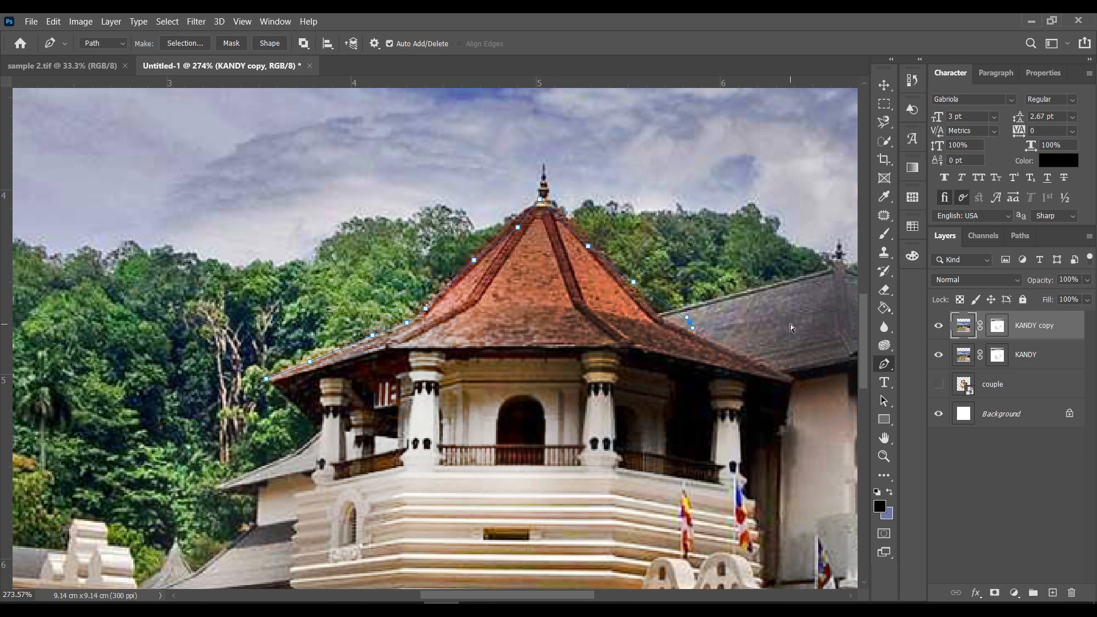
{"action": "key", "text": "BackSpace"}
{"action": "key", "text": "BackSpace"}
{"action": "key", "text": "BackSpace"}
{"action": "key", "text": "BackSpace"}
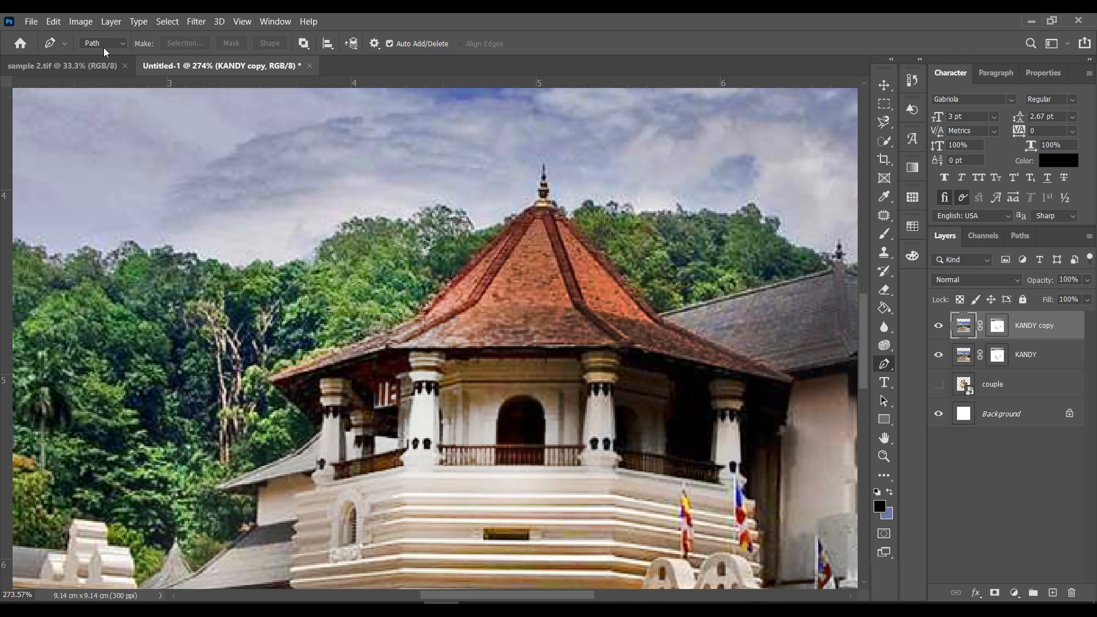
Step: Set the Pen tool to draw in Shape mode for tracing the pavilion's red roof
{"action": "left_click", "coordinate": [106, 50]}
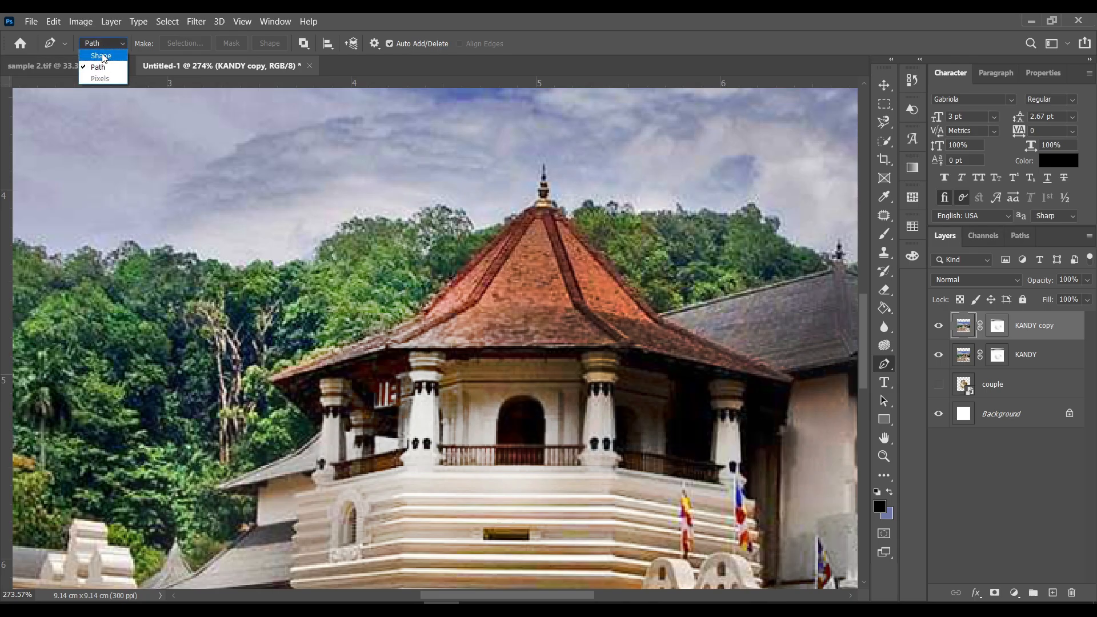
{"action": "left_click", "coordinate": [105, 55]}
{"action": "scroll", "coordinate": [616, 270], "scroll_direction": "up", "scroll_amount": 3}
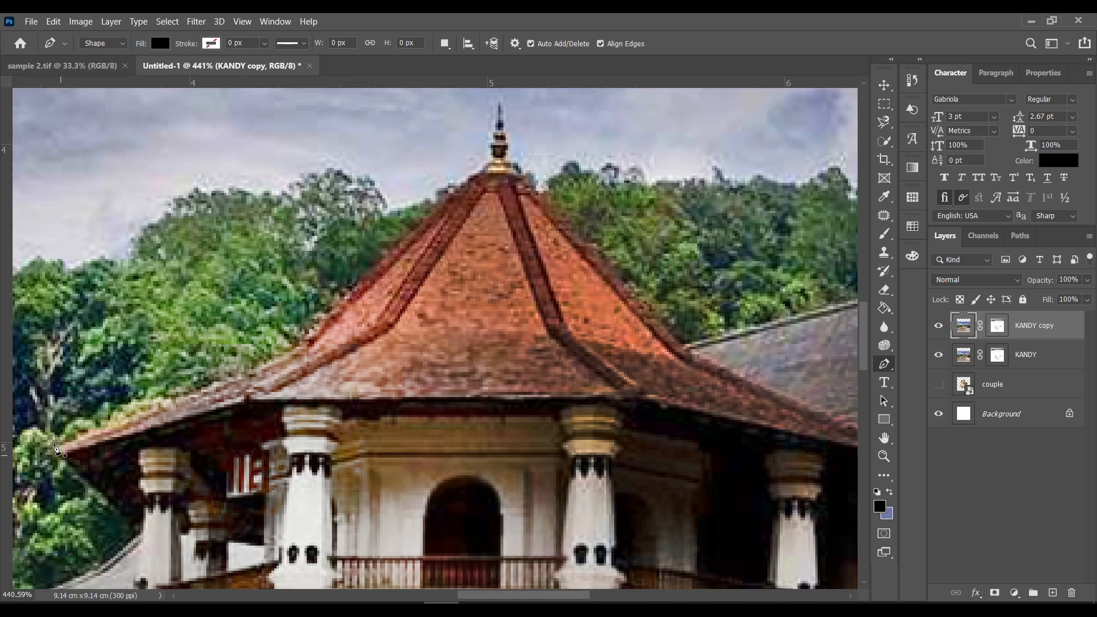
{"action": "left_click", "coordinate": [52, 448]}
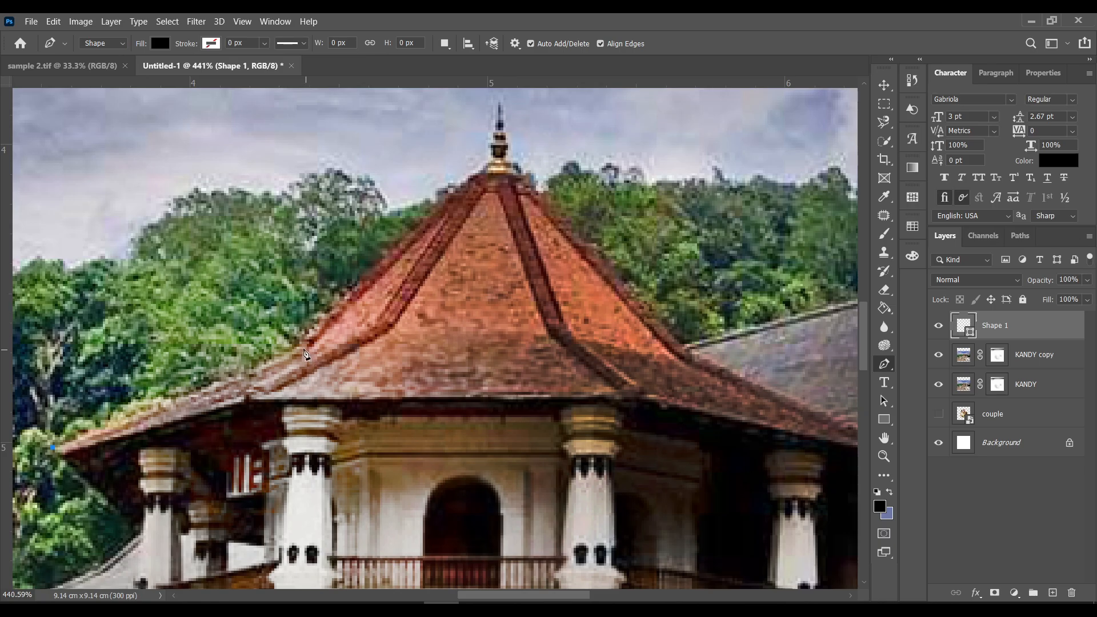
{"action": "left_click", "coordinate": [299, 342]}
{"action": "key", "text": "ctrl+z"}
{"action": "key", "text": "ctrl+z"}
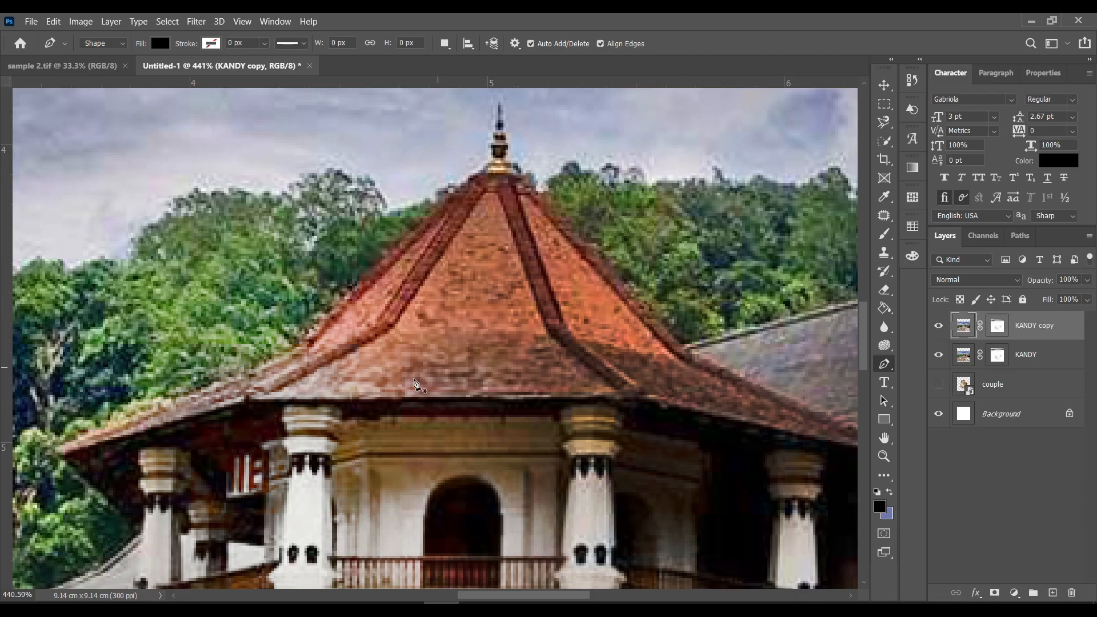
Step: Draw a black-filled Pen tool shape over the pavilion's red roof, from the left eave around the peak and back along the lower edge
{"action": "left_click", "coordinate": [244, 396]}
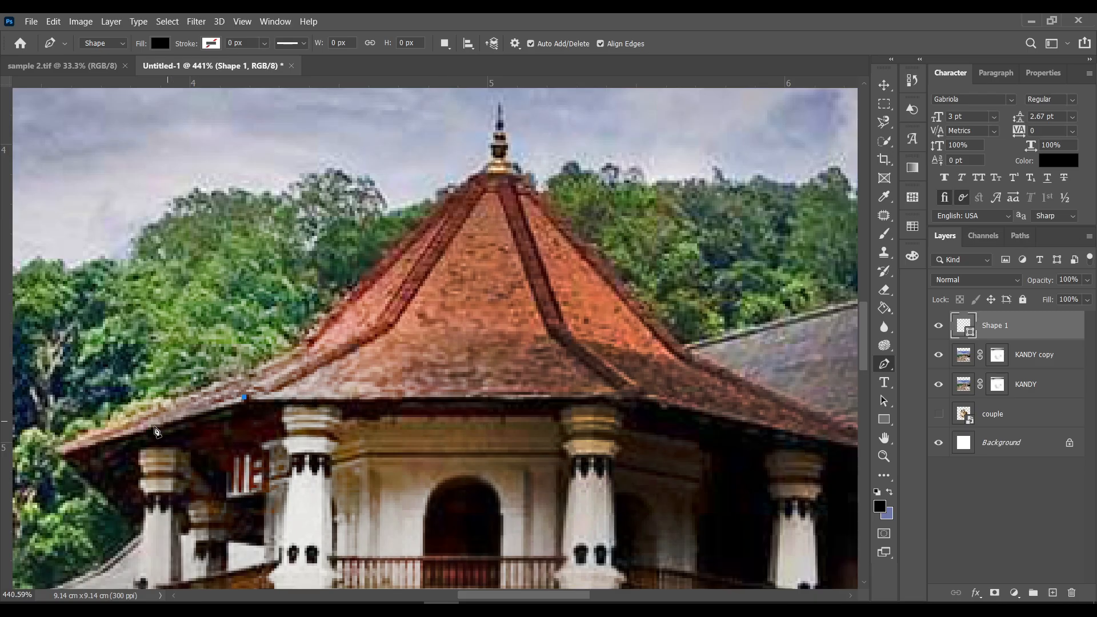
{"action": "left_click", "coordinate": [61, 449]}
{"action": "left_click", "coordinate": [301, 344]}
{"action": "left_click", "coordinate": [475, 171]}
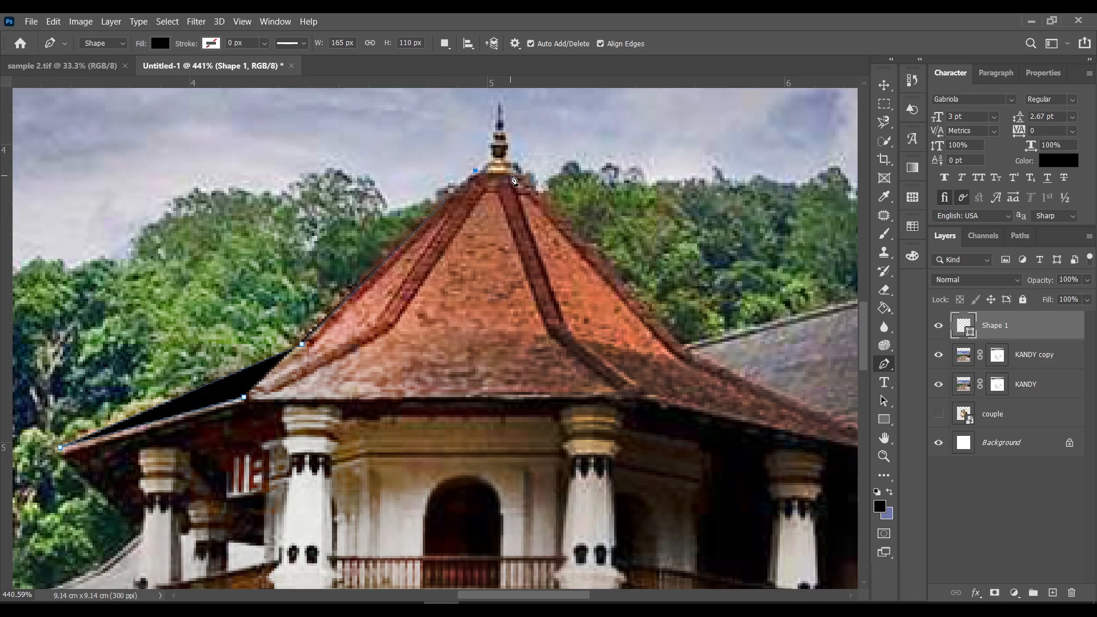
{"action": "left_click", "coordinate": [516, 176]}
{"action": "left_click", "coordinate": [617, 279]}
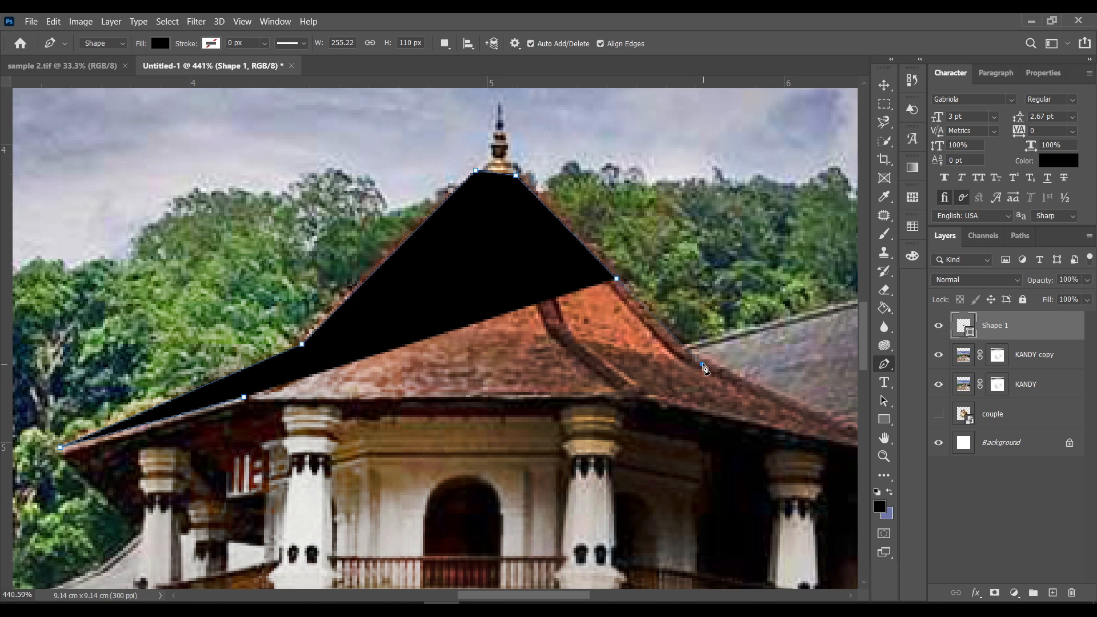
{"action": "left_click", "coordinate": [702, 364]}
{"action": "left_click", "coordinate": [845, 417]}
{"action": "left_click", "coordinate": [853, 437]}
{"action": "left_click", "coordinate": [634, 412]}
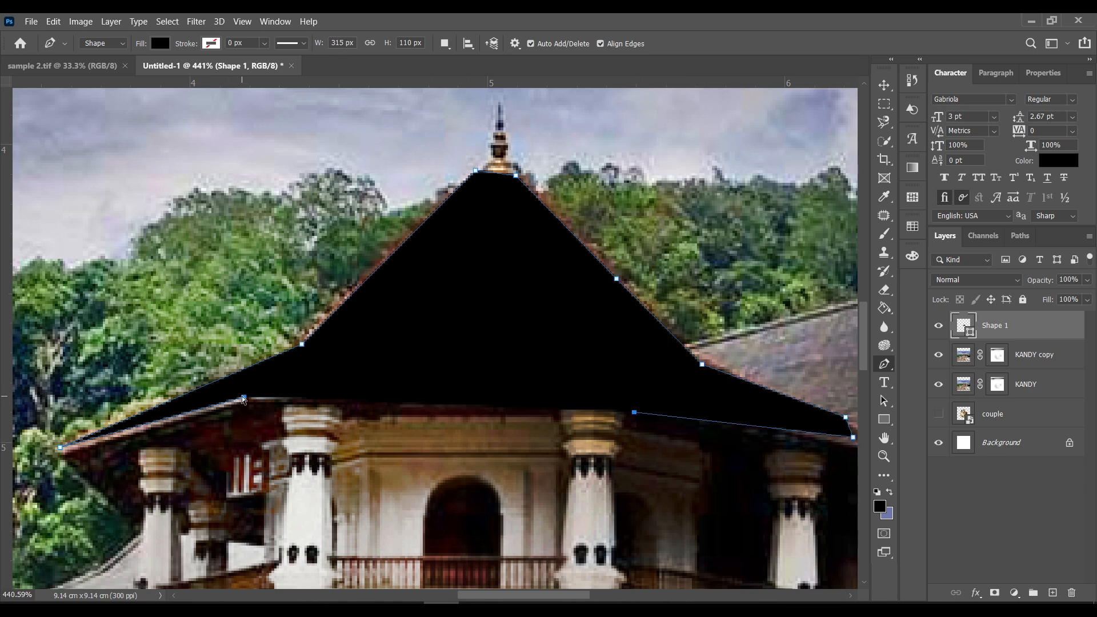
Step: Undo all points of the black shape drawn over the pavilion's roof
{"action": "key", "text": "ctrl+z"}
{"action": "key", "text": "ctrl+z"}
{"action": "key", "text": "ctrl+z"}
{"action": "key", "text": "ctrl+z"}
{"action": "key", "text": "ctrl+z"}
{"action": "key", "text": "ctrl+z"}
{"action": "key", "text": "ctrl+z"}
{"action": "key", "text": "ctrl+z"}
{"action": "key", "text": "ctrl+z"}
{"action": "key", "text": "ctrl+z"}
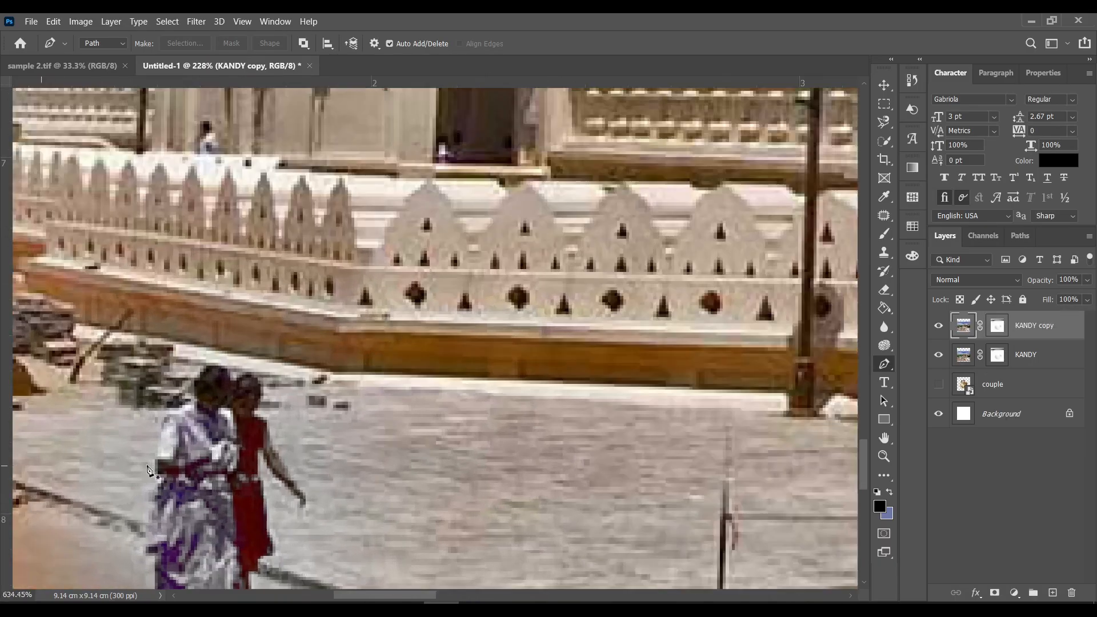
Step: Trace a Pen tool path along the shoulder and head of the woman in the purple sari
{"action": "scroll", "coordinate": [147, 466], "scroll_direction": "up", "scroll_amount": 1}
{"action": "left_click_drag", "start_coordinate": [201, 430], "coordinate": [239, 340]}
{"action": "left_click", "coordinate": [194, 346]}
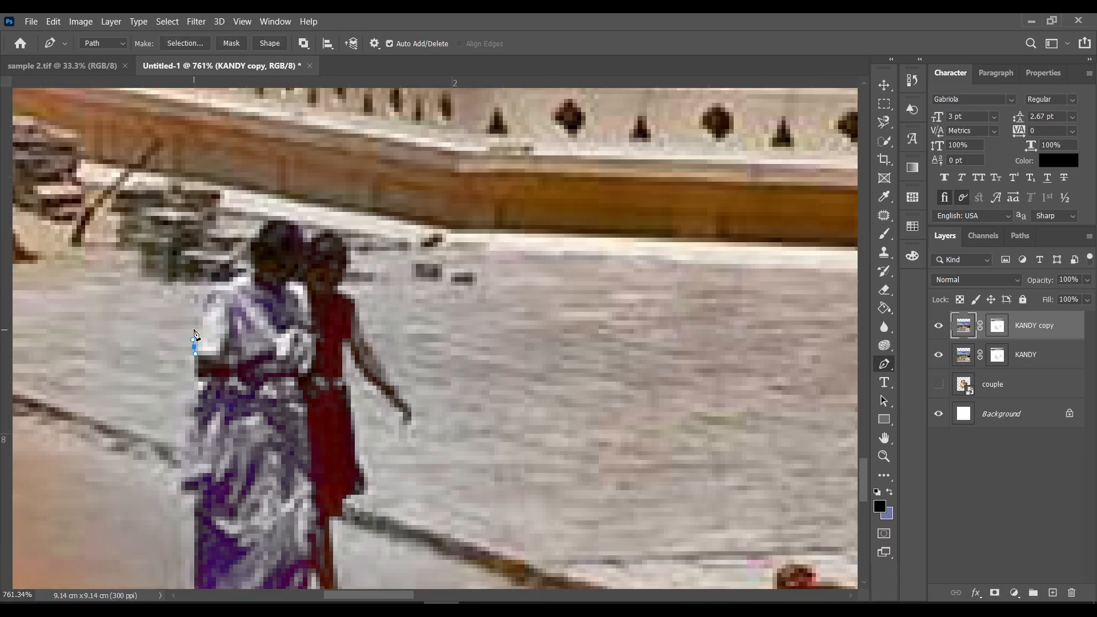
{"action": "left_click", "coordinate": [194, 312]}
{"action": "left_click", "coordinate": [212, 290]}
{"action": "left_click_drag", "start_coordinate": [237, 281], "coordinate": [243, 279]}
{"action": "left_click", "coordinate": [255, 255]}
{"action": "left_click", "coordinate": [255, 234]}
{"action": "left_click_drag", "start_coordinate": [282, 220], "coordinate": [289, 221]}
Step: Undo the path points placed around the woman in the purple sari
{"action": "key", "text": "ctrl+z"}
{"action": "key", "text": "ctrl+z"}
{"action": "key", "text": "ctrl+z"}
{"action": "key", "text": "ctrl+z"}
{"action": "key", "text": "ctrl+z"}
{"action": "key", "text": "ctrl+z"}
{"action": "key", "text": "ctrl+z"}
Step: Start a Pen tool path at the gateway's grey roof and curve it onto the top of its right turret
{"action": "scroll", "coordinate": [352, 277], "scroll_direction": "down", "scroll_amount": 5}
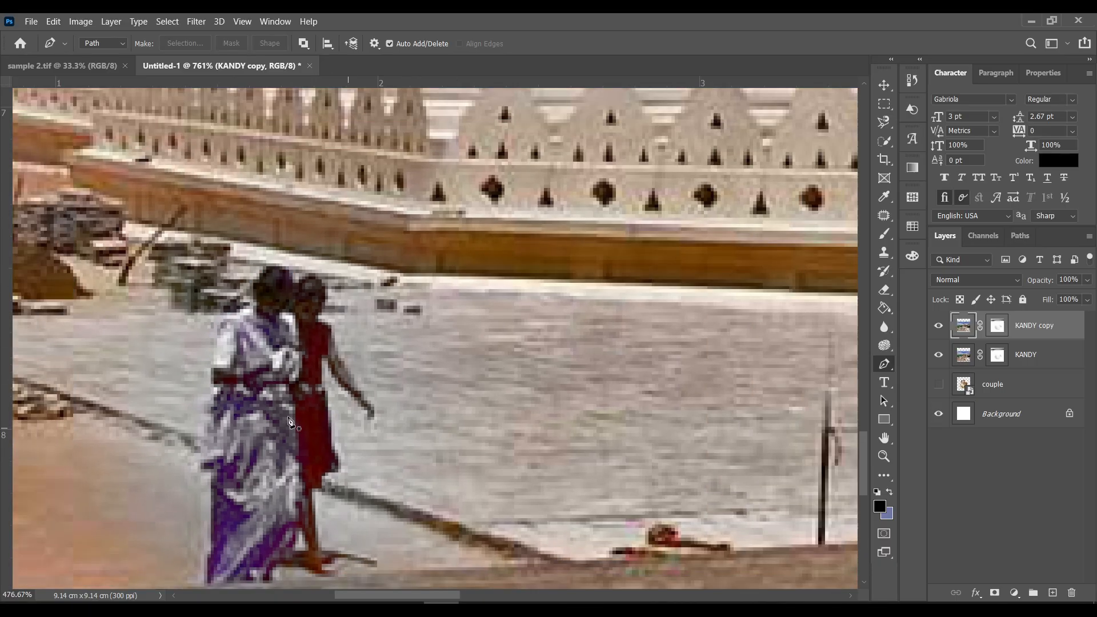
{"action": "scroll", "coordinate": [343, 343], "scroll_direction": "up", "scroll_amount": 5}
{"action": "scroll", "coordinate": [332, 426], "scroll_direction": "up", "scroll_amount": 5}
{"action": "scroll", "coordinate": [332, 425], "scroll_direction": "down", "scroll_amount": 3}
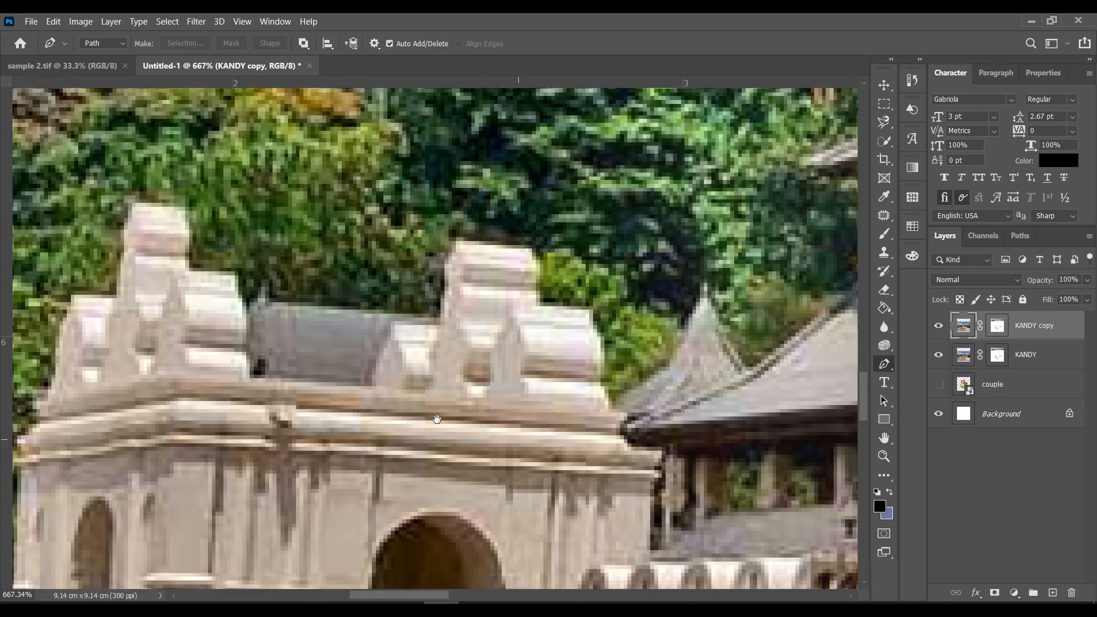
{"action": "scroll", "coordinate": [250, 306], "scroll_direction": "up", "scroll_amount": 3}
{"action": "left_click", "coordinate": [249, 301]}
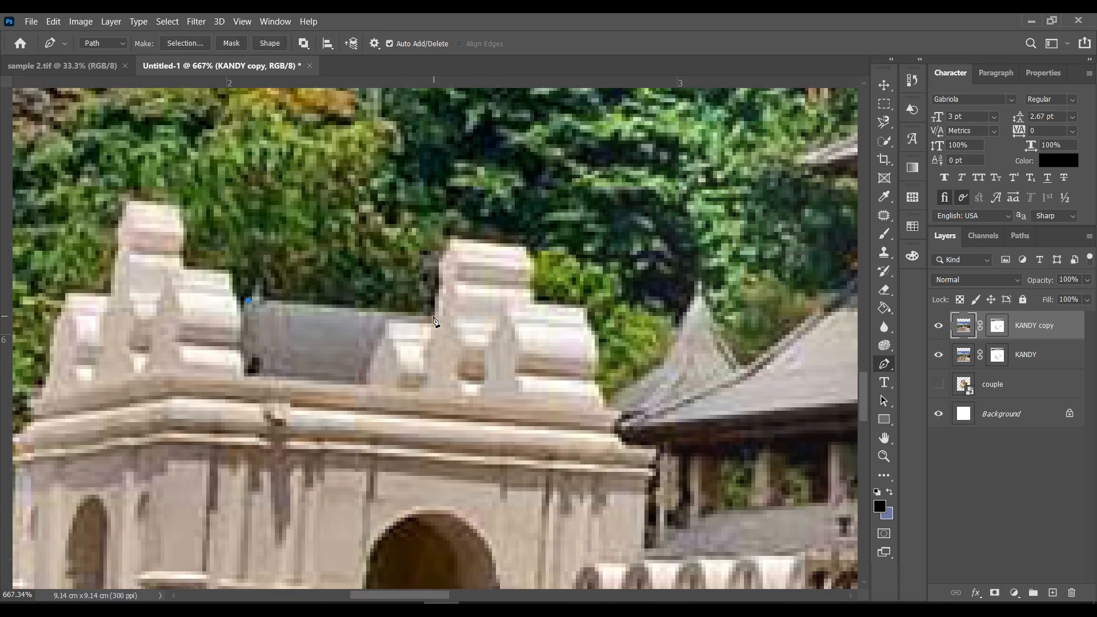
{"action": "left_click_drag", "start_coordinate": [481, 239], "coordinate": [542, 247]}
Step: Continue the path down the stepped side of the gateway's right turret, removing the outgoing handles of curved anchor points
{"action": "left_click_drag", "start_coordinate": [534, 275], "coordinate": [533, 318]}
{"action": "left_click", "coordinate": [535, 277], "text": "alt"}
{"action": "left_click", "coordinate": [583, 305]}
{"action": "left_click", "coordinate": [535, 304]}
{"action": "left_click", "coordinate": [584, 308]}
{"action": "left_click_drag", "start_coordinate": [591, 378], "coordinate": [598, 421]}
{"action": "key", "text": "ctrl+z"}
{"action": "left_click", "coordinate": [591, 378], "text": "alt"}
{"action": "left_click_drag", "start_coordinate": [600, 406], "coordinate": [603, 406]}
Step: Activate the horizontal Type tool and start a new text line in the sky to the left of the pavilion
{"action": "right_click", "coordinate": [885, 364]}
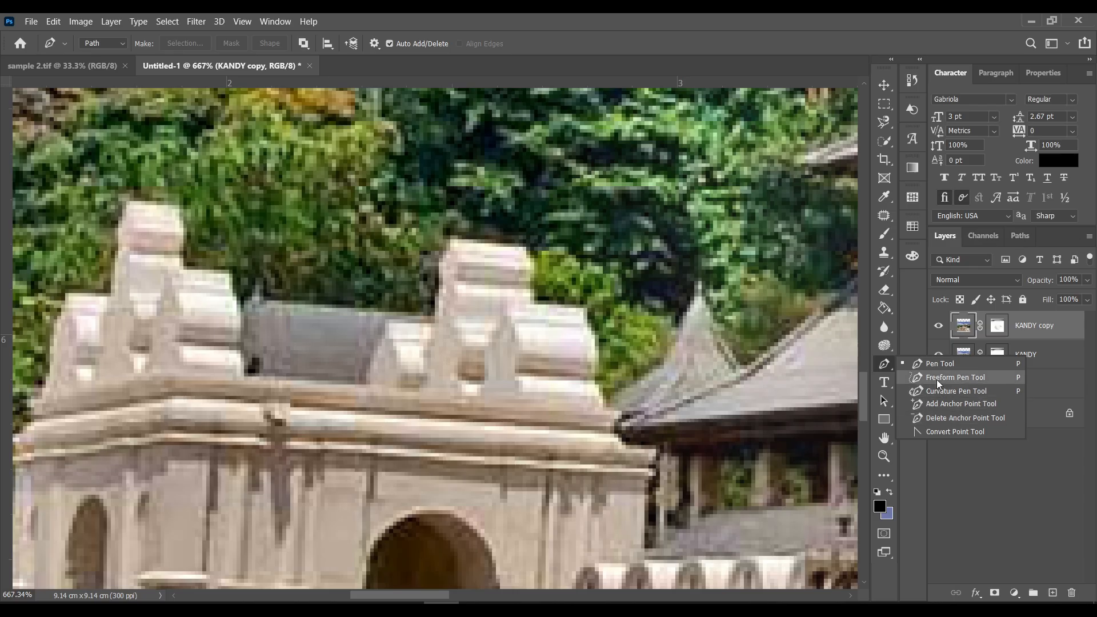
{"action": "left_click", "coordinate": [885, 382]}
{"action": "scroll", "coordinate": [244, 309], "scroll_direction": "down", "scroll_amount": 1}
{"action": "scroll", "coordinate": [257, 371], "scroll_direction": "down", "scroll_amount": 4}
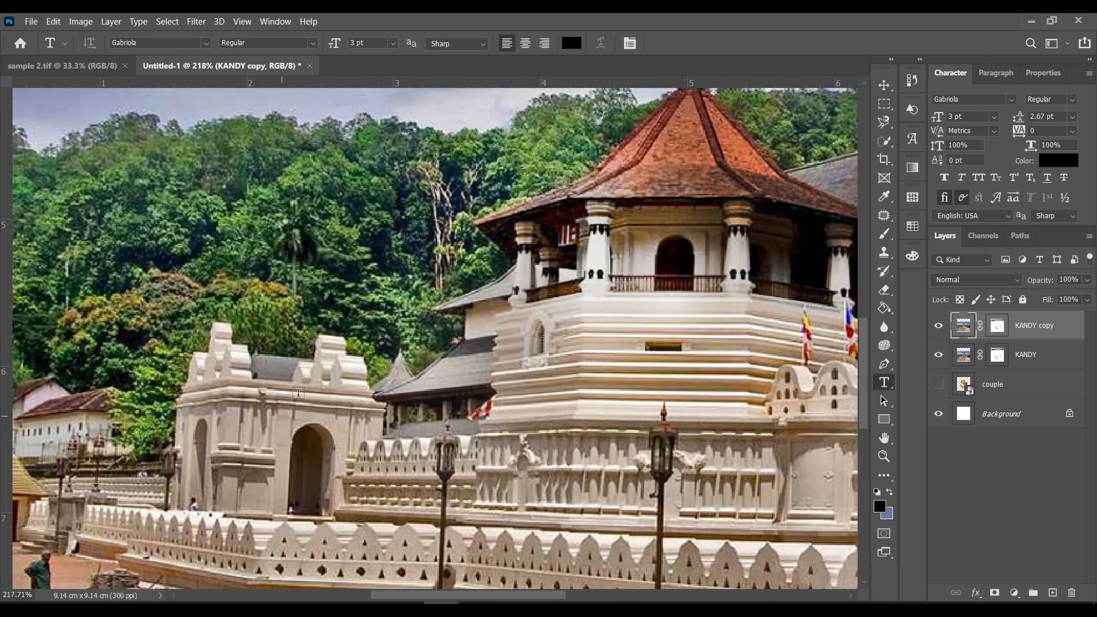
{"action": "scroll", "coordinate": [396, 222], "scroll_direction": "up", "scroll_amount": 2}
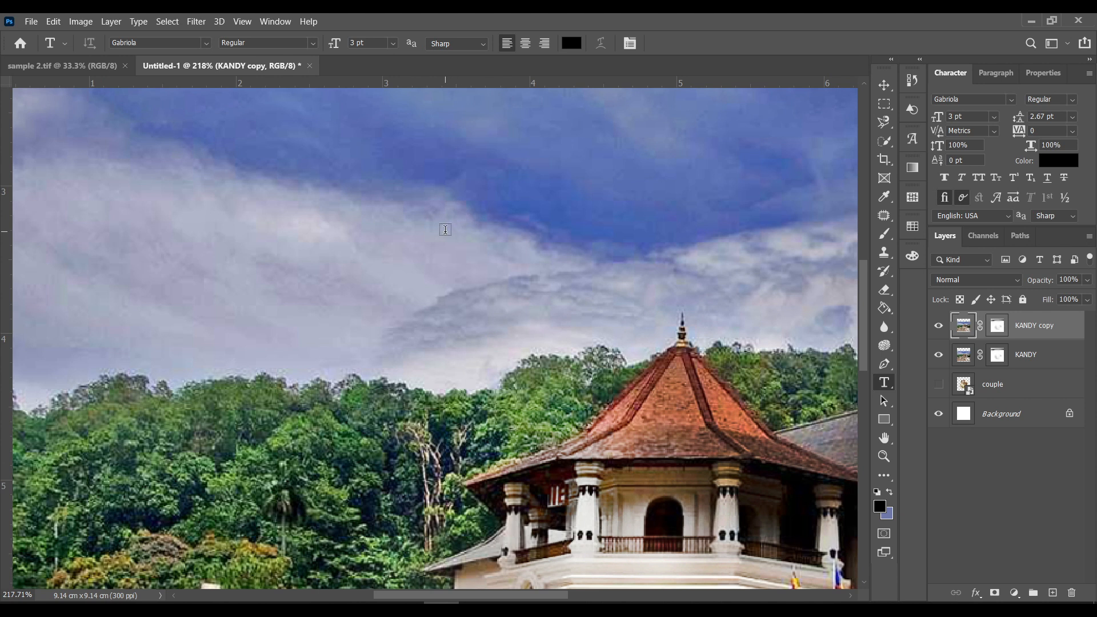
{"action": "left_click", "coordinate": [398, 206]}
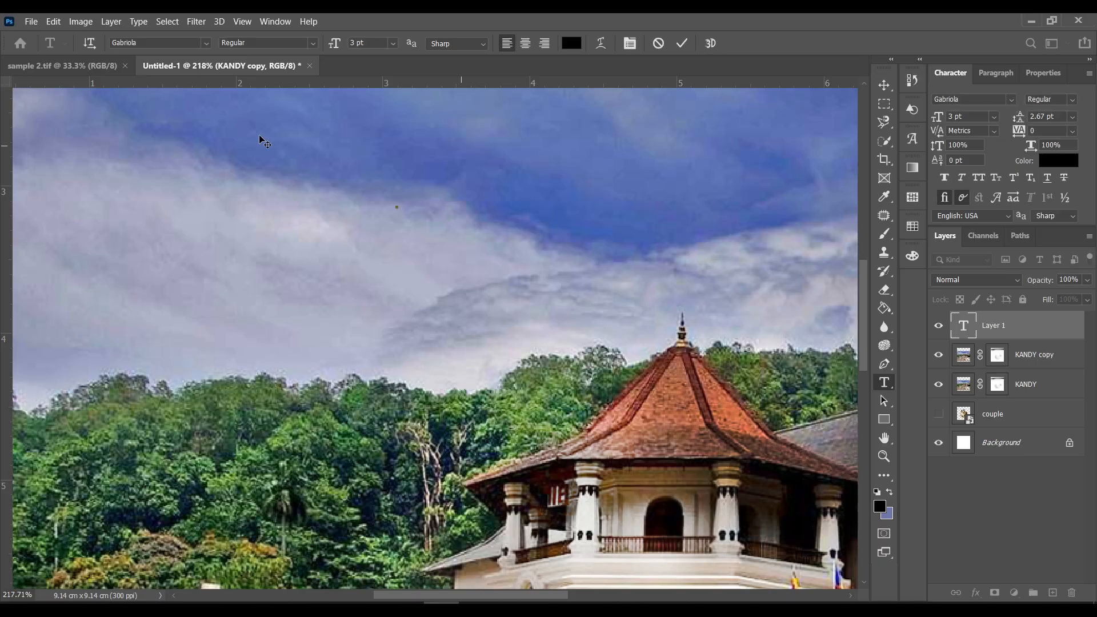
Step: Set the font of the new text to Freehand521 BT
{"action": "left_click", "coordinate": [180, 44]}
{"action": "left_click", "coordinate": [206, 45]}
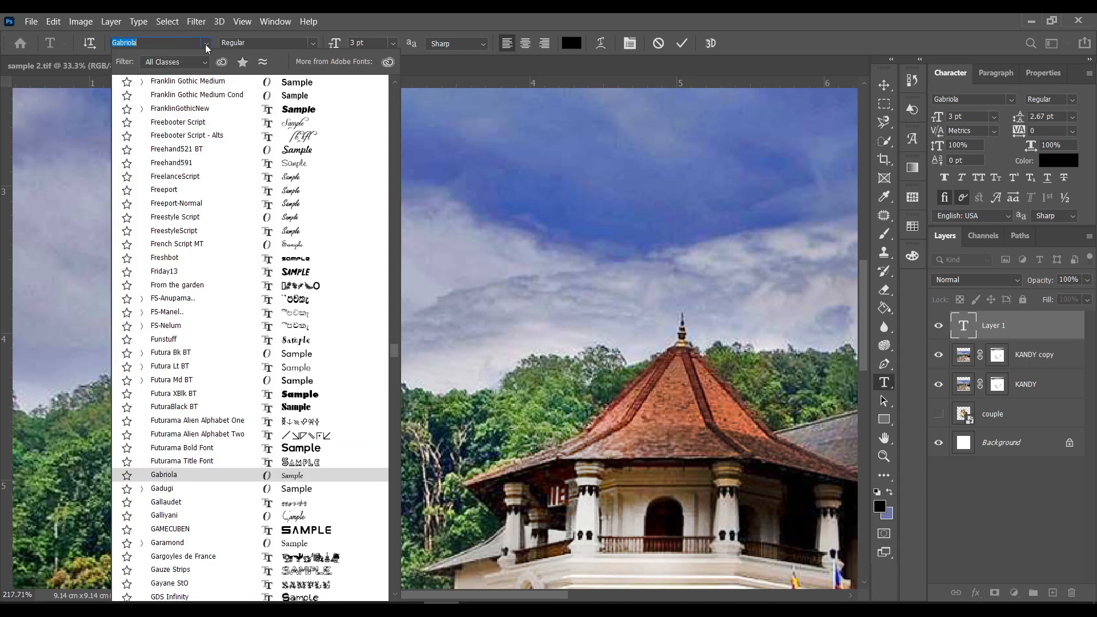
{"action": "left_click", "coordinate": [206, 45]}
{"action": "left_click", "coordinate": [188, 43]}
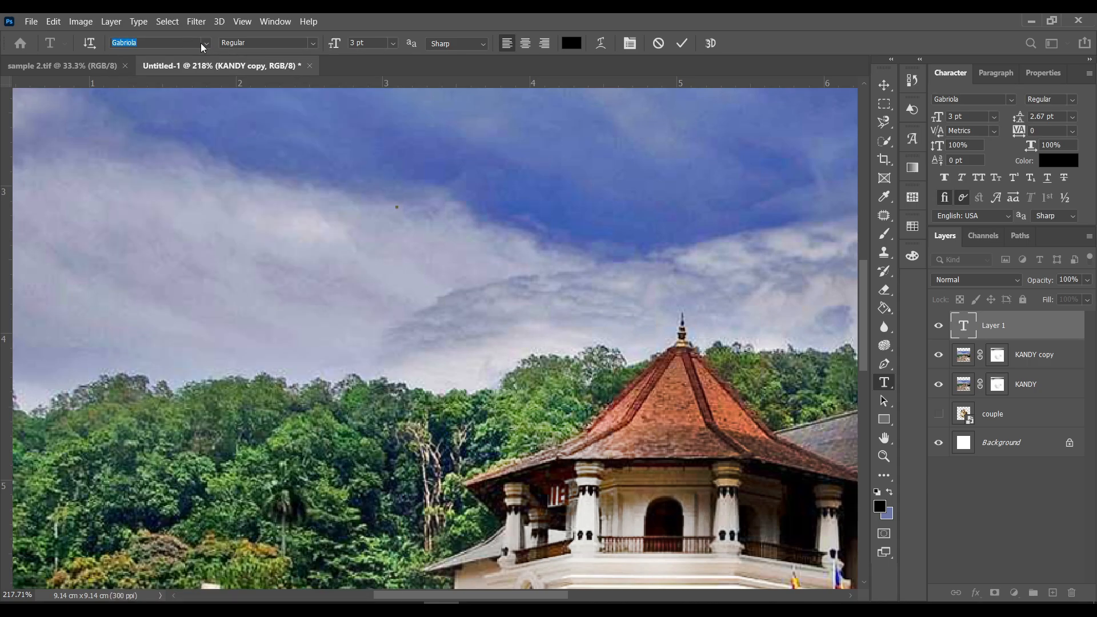
{"action": "left_click", "coordinate": [205, 44]}
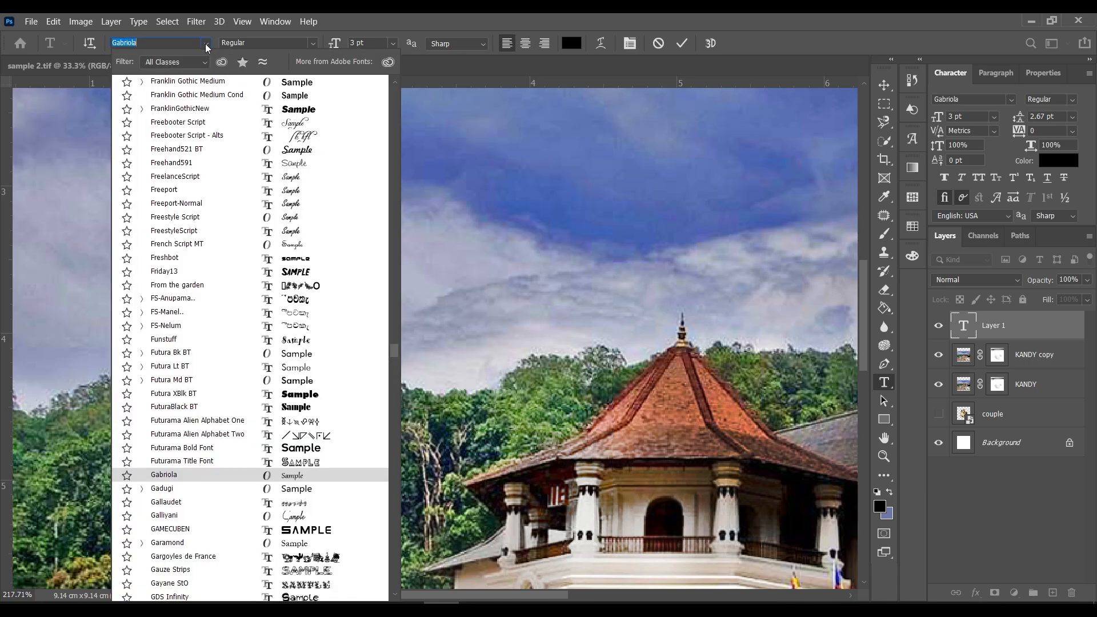
{"action": "left_click", "coordinate": [305, 152]}
Step: Enter the text "abcd" in the sky and commit it
{"action": "scroll", "coordinate": [270, 179], "scroll_direction": "up", "scroll_amount": 3}
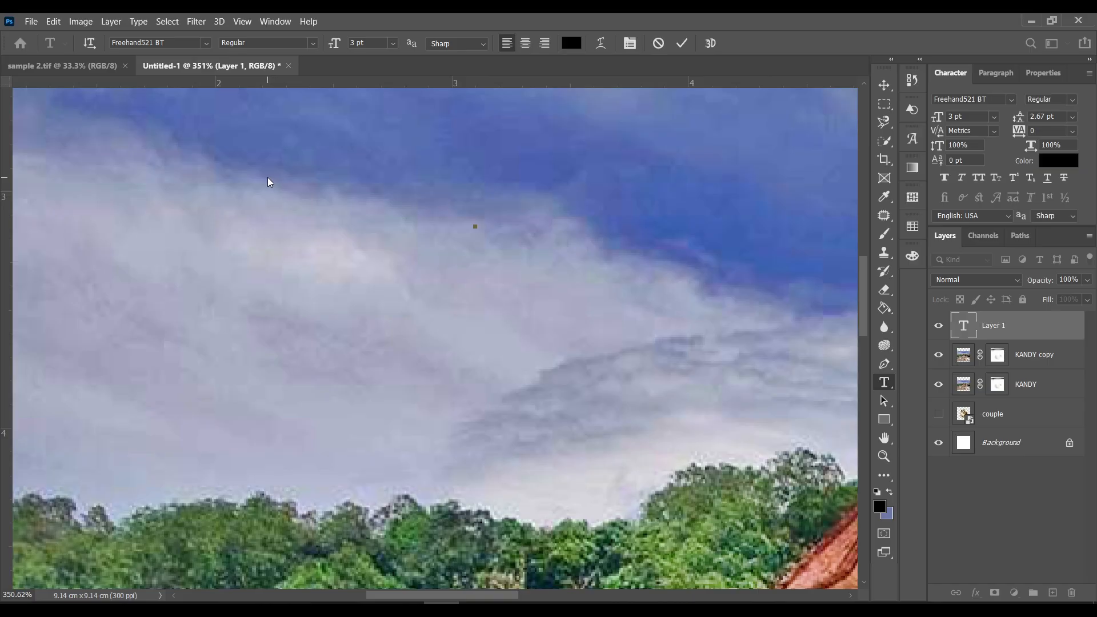
{"action": "type", "text": "abcd"}
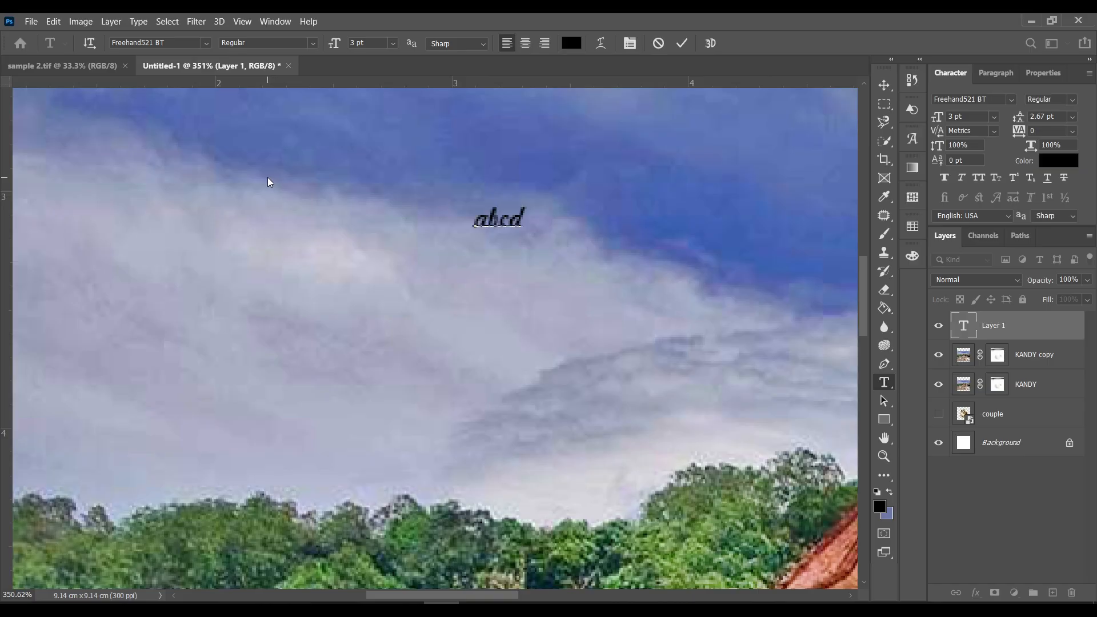
{"action": "key", "text": "ctrl+Return"}
Step: Enlarge the abcd text to about 54 pt with Free Transform and move it onto the white area above the photo
{"action": "key", "text": "v"}
{"action": "scroll", "coordinate": [449, 333], "scroll_direction": "down", "scroll_amount": 7}
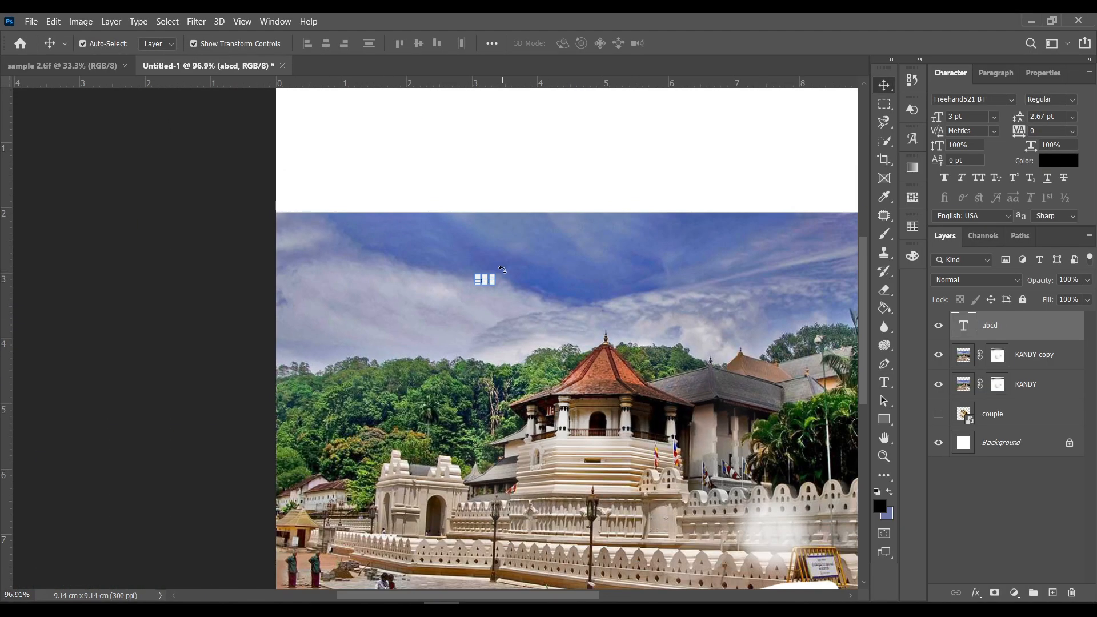
{"action": "key", "text": "ctrl+t"}
{"action": "left_click_drag", "start_coordinate": [497, 273], "coordinate": [759, 164]}
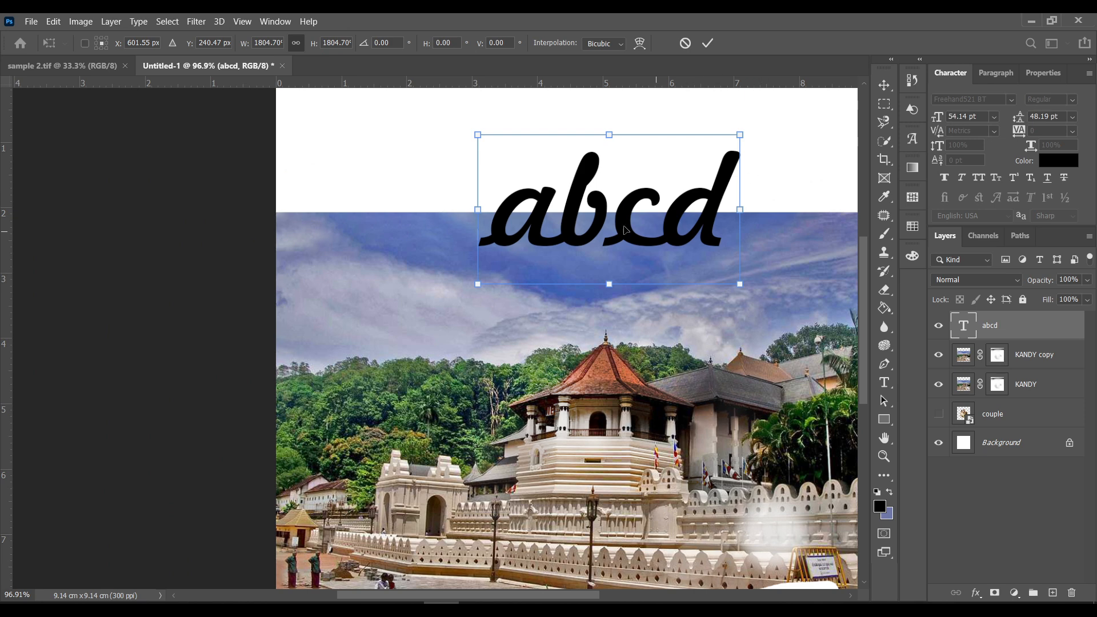
{"action": "scroll", "coordinate": [572, 285], "scroll_direction": "up", "scroll_amount": 5}
{"action": "scroll", "coordinate": [571, 286], "scroll_direction": "right", "scroll_amount": 2}
{"action": "left_click_drag", "start_coordinate": [540, 409], "coordinate": [385, 362]}
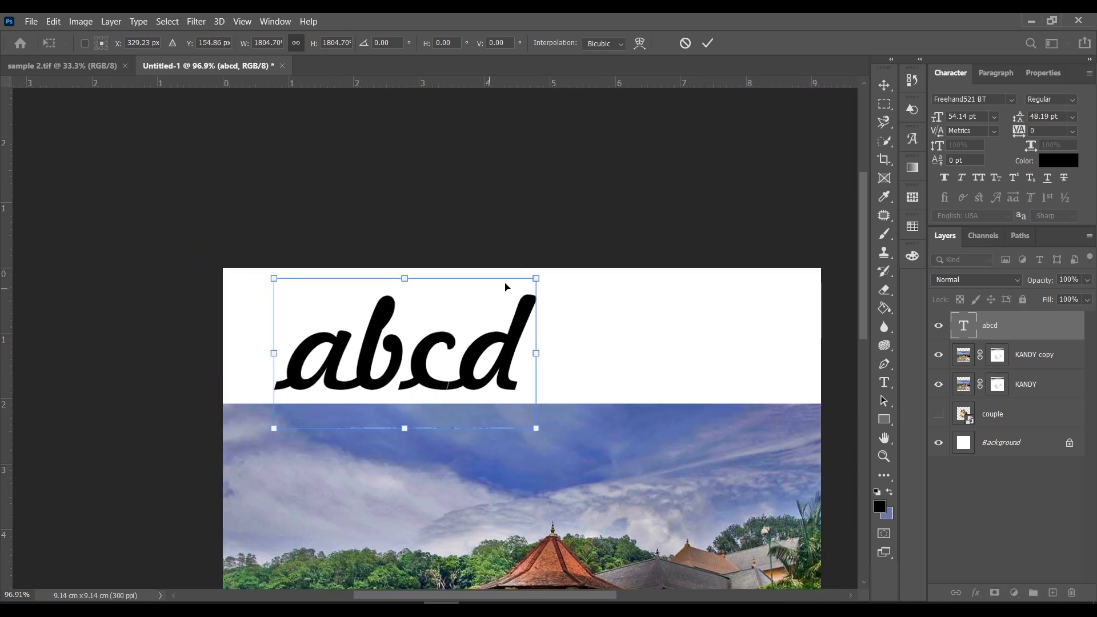
Step: Scale the abcd text down to about 37 pt, place it fully inside the white area, and apply the transform
{"action": "left_click_drag", "start_coordinate": [534, 278], "coordinate": [452, 326]}
{"action": "left_click_drag", "start_coordinate": [392, 377], "coordinate": [444, 337]}
{"action": "key", "text": "Return"}
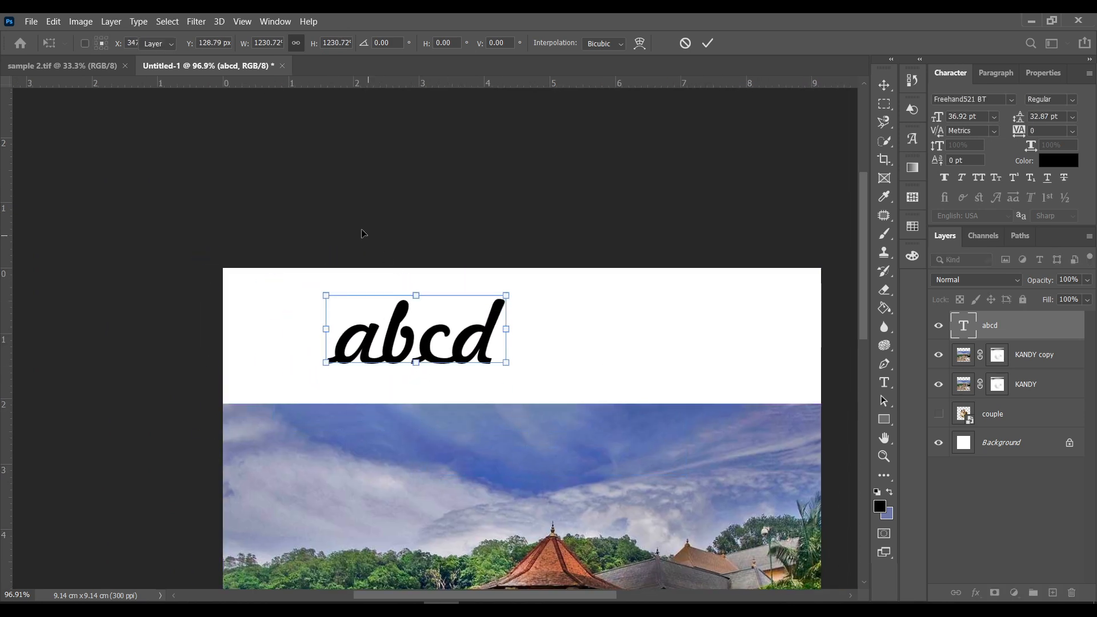
{"action": "scroll", "coordinate": [251, 340], "scroll_direction": "up", "scroll_amount": 3}
{"action": "left_click", "coordinate": [290, 255]}
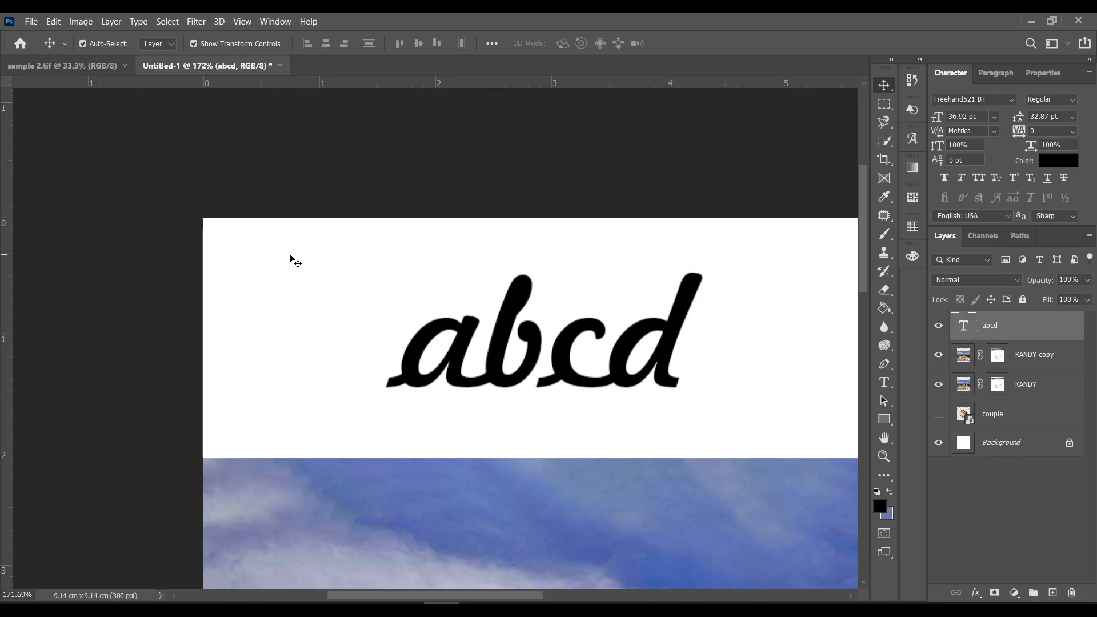
{"action": "left_click", "coordinate": [549, 343]}
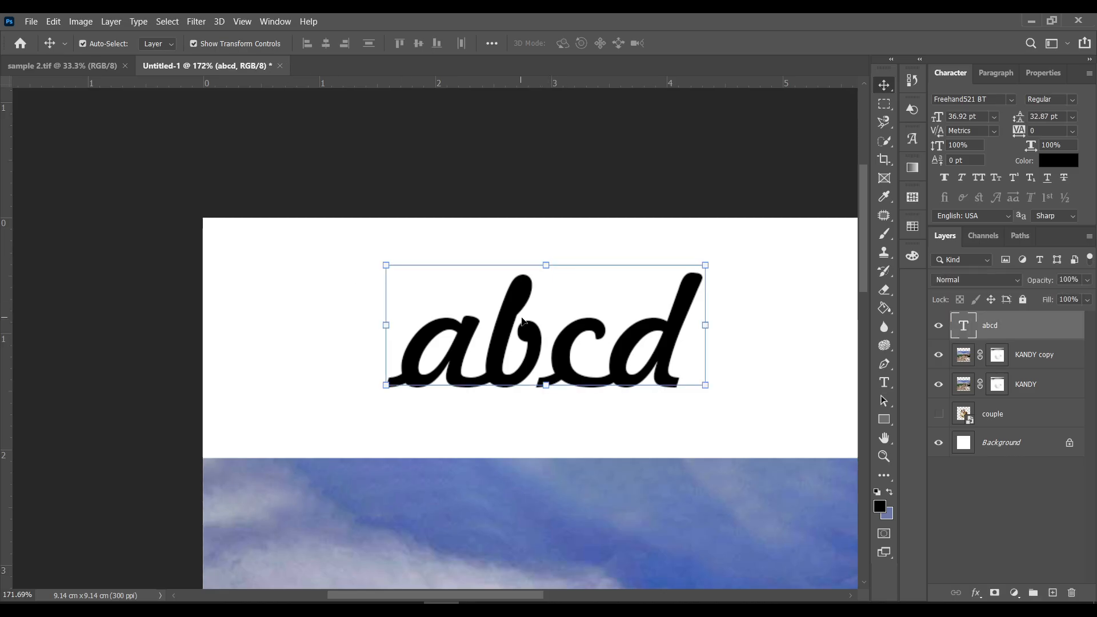
{"action": "left_click", "coordinate": [618, 190]}
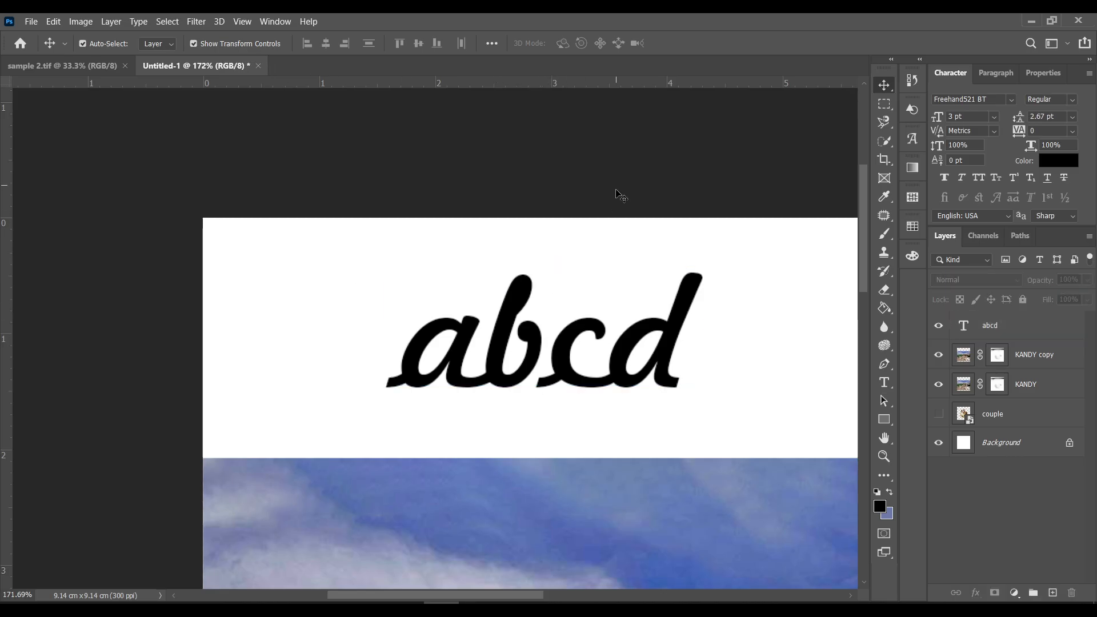
{"action": "left_click", "coordinate": [572, 343]}
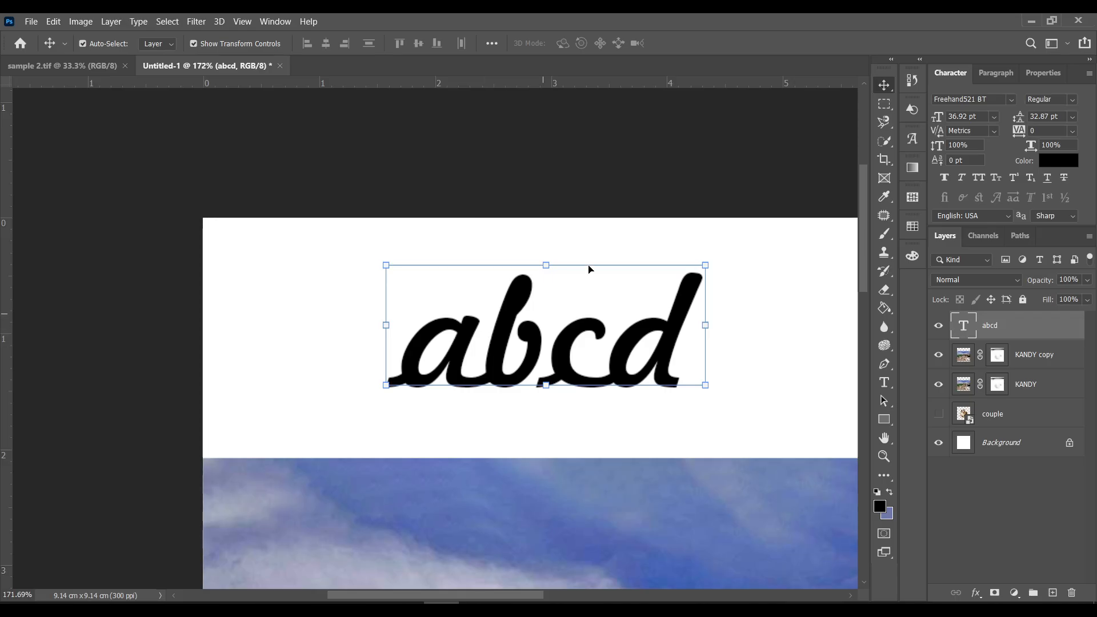
{"action": "left_click", "coordinate": [608, 209]}
Step: Change the font of the abcd text to Famosa Black Demo, searching the fonts for "fa"
{"action": "left_click", "coordinate": [518, 309]}
{"action": "key", "text": "t"}
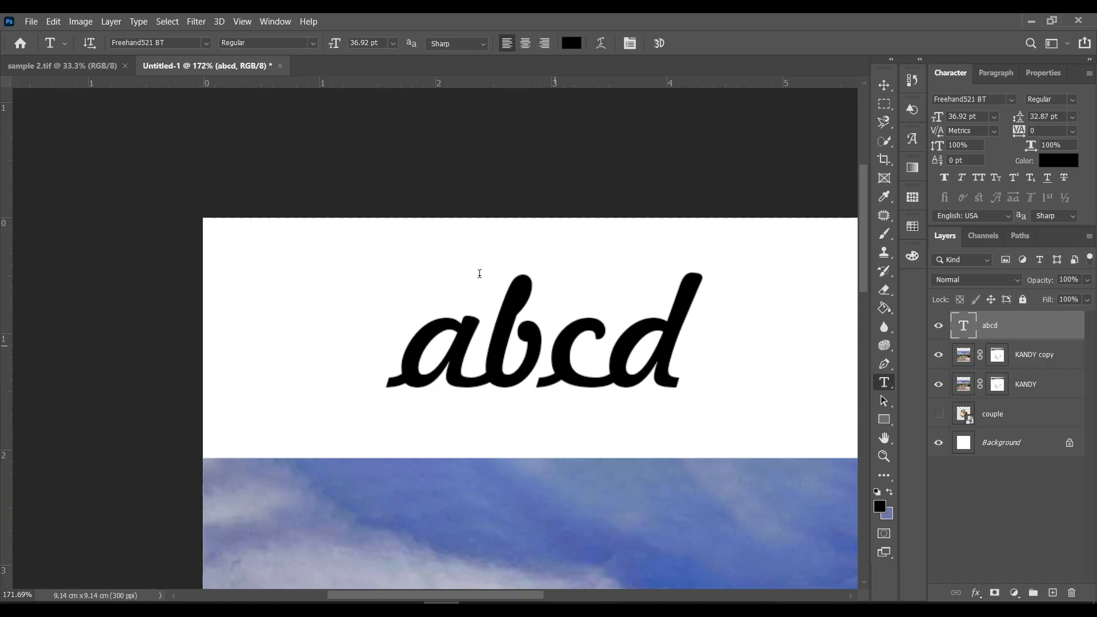
{"action": "left_click", "coordinate": [185, 44]}
{"action": "type", "text": "fa"}
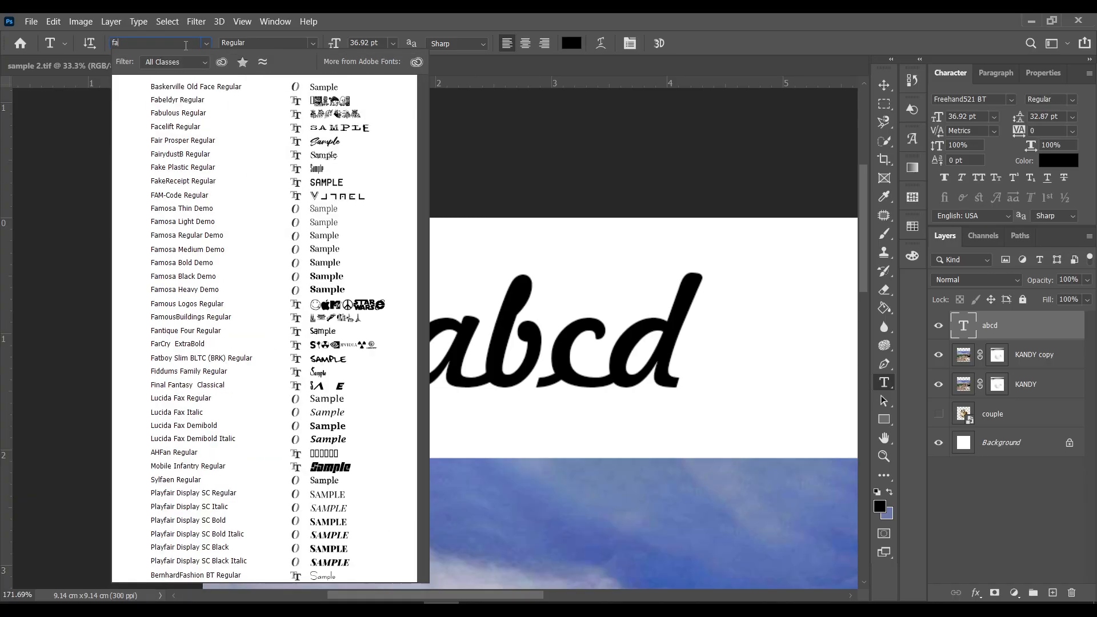
{"action": "key", "text": "Down"}
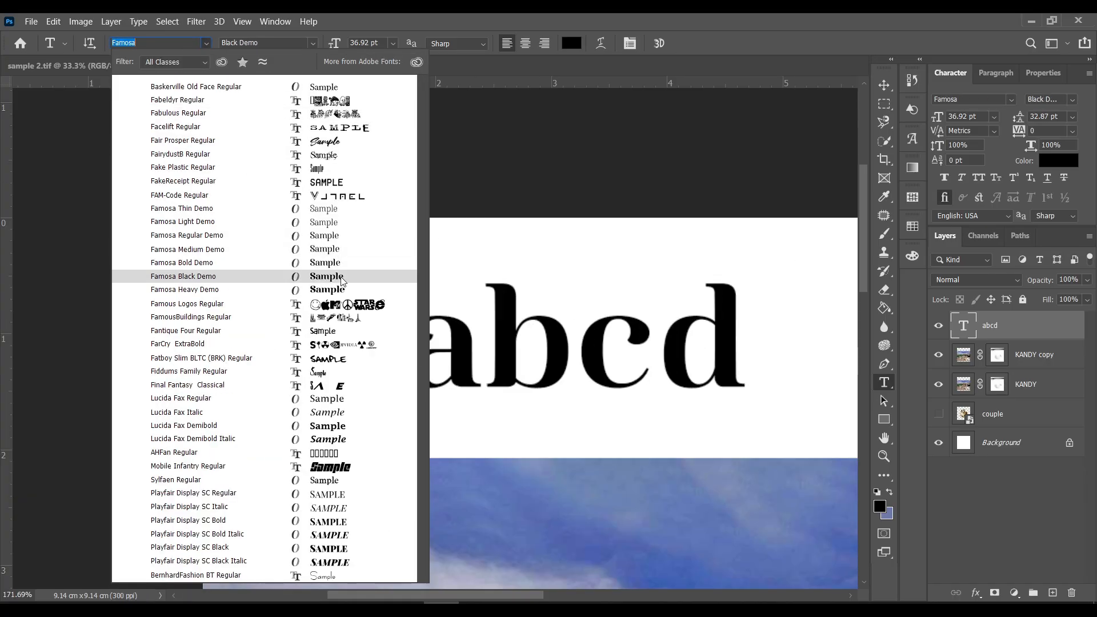
{"action": "left_click", "coordinate": [343, 278]}
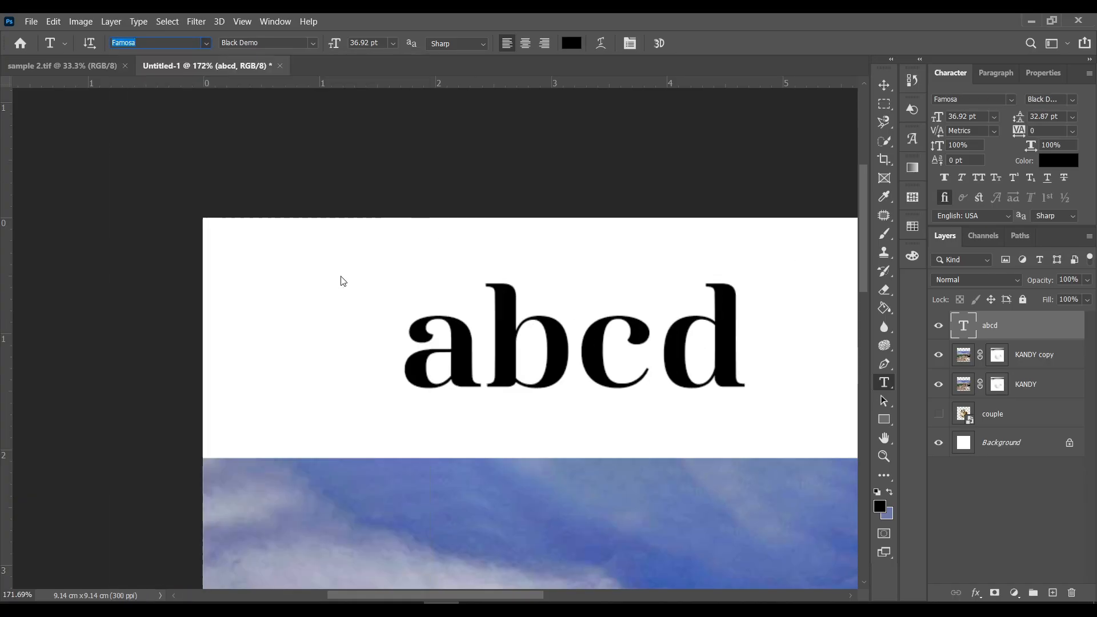
{"action": "left_click", "coordinate": [885, 80]}
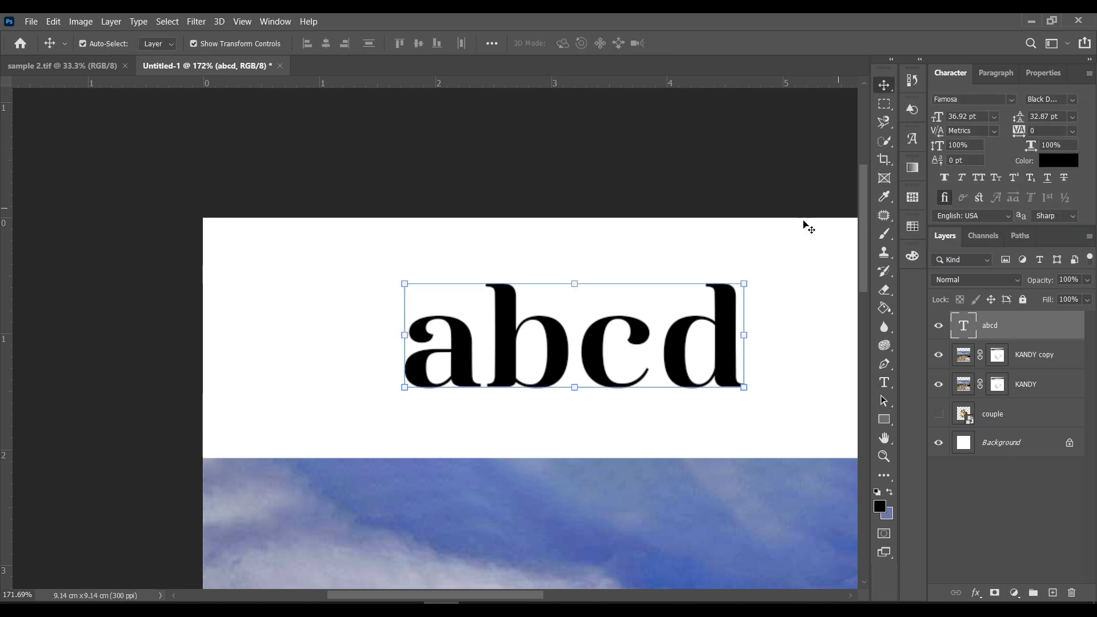
Step: Float the Character panel over the canvas and change the abcd text's font to FranklinGothicNew HeavyItalic
{"action": "left_click", "coordinate": [611, 208]}
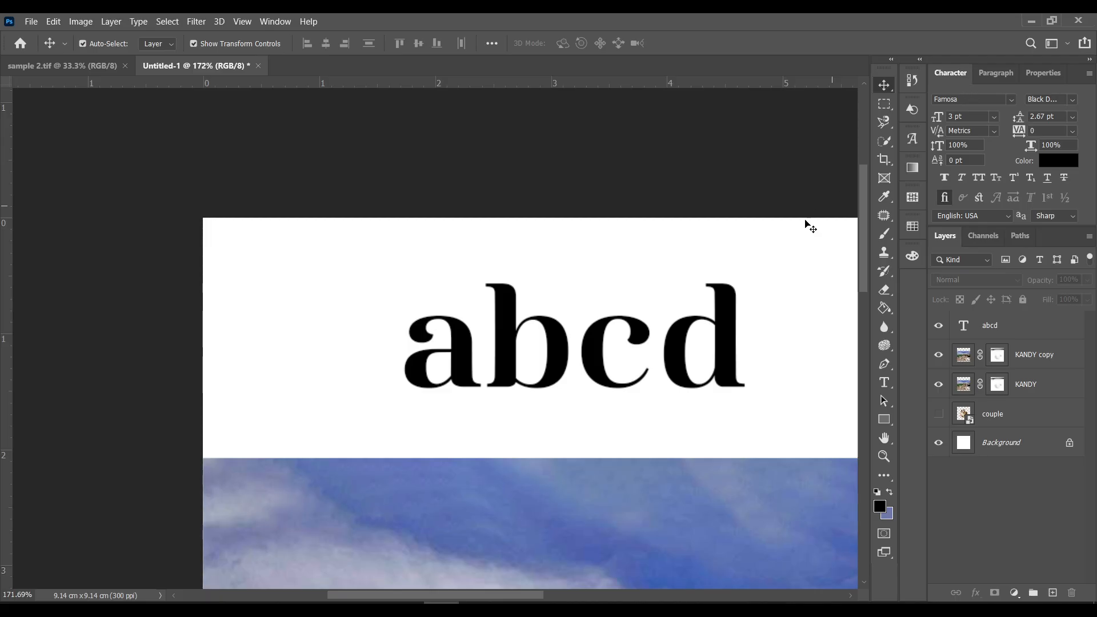
{"action": "left_click", "coordinate": [737, 333]}
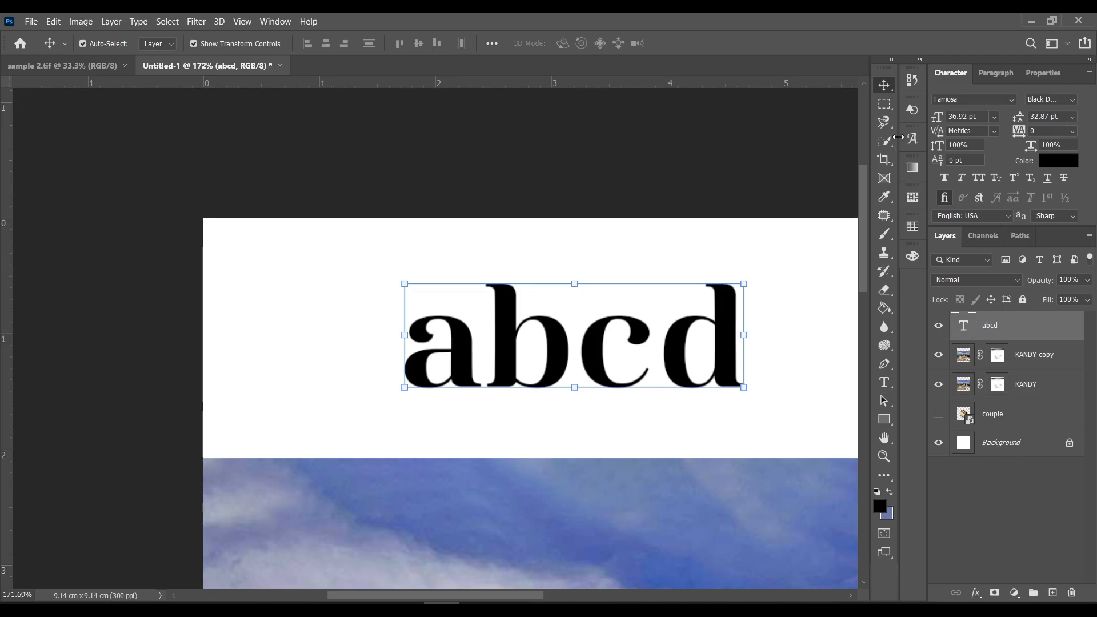
{"action": "key", "text": "t"}
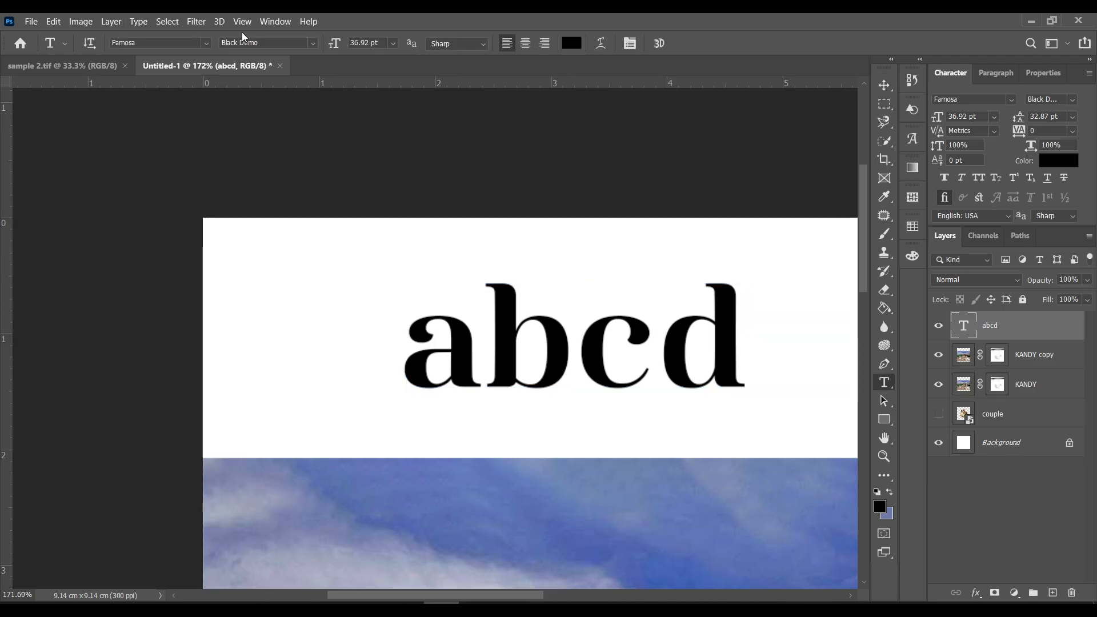
{"action": "key", "text": "v"}
{"action": "left_click_drag", "start_coordinate": [951, 77], "coordinate": [654, 139]}
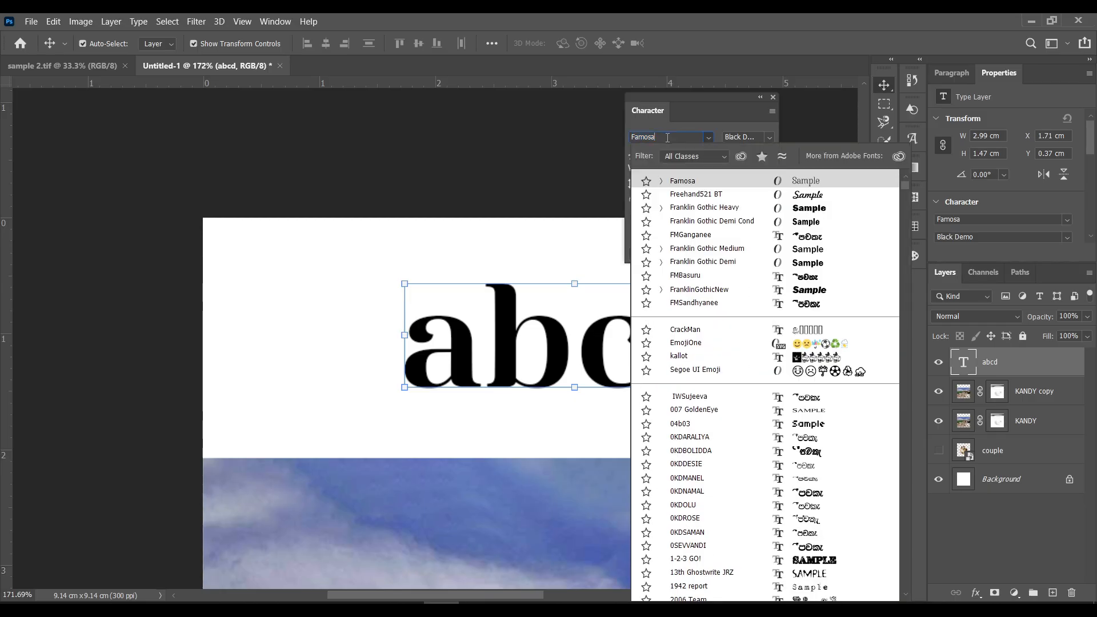
{"action": "left_click", "coordinate": [815, 291]}
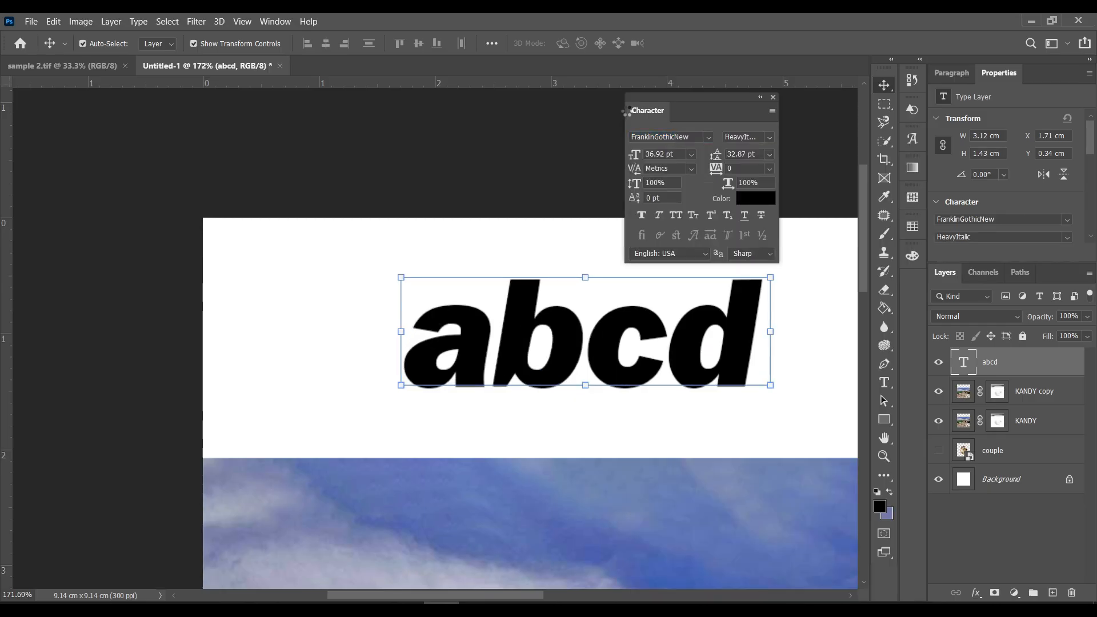
Step: Dock the Character panel back beside Paragraph and Properties as the first of the three, and locate its entry among the available panels
{"action": "left_click_drag", "start_coordinate": [646, 111], "coordinate": [941, 81]}
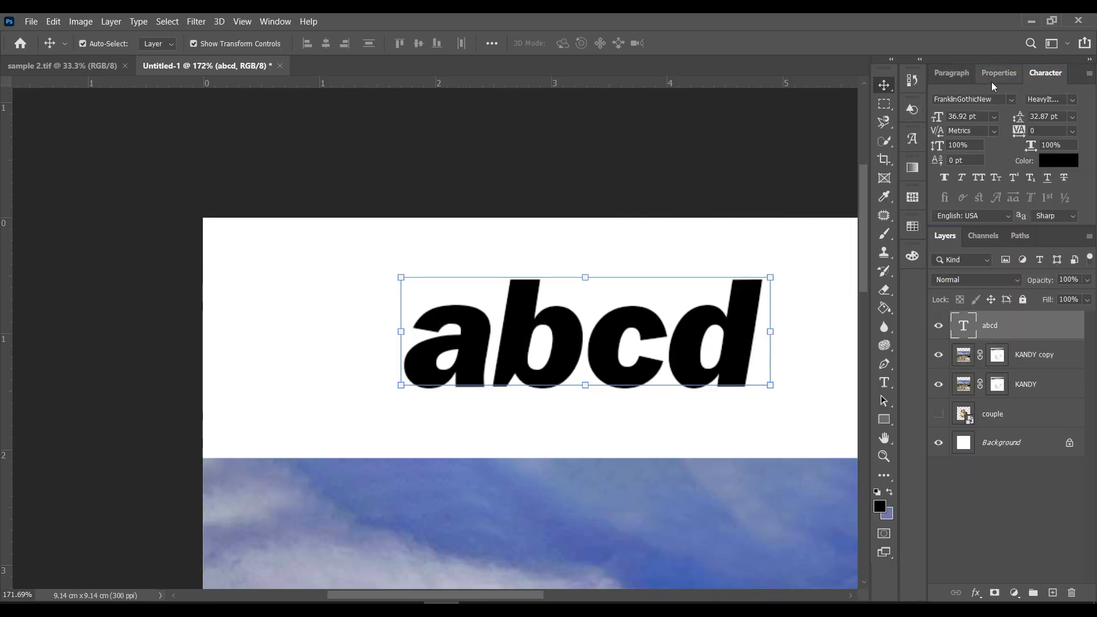
{"action": "left_click_drag", "start_coordinate": [1030, 71], "coordinate": [936, 57]}
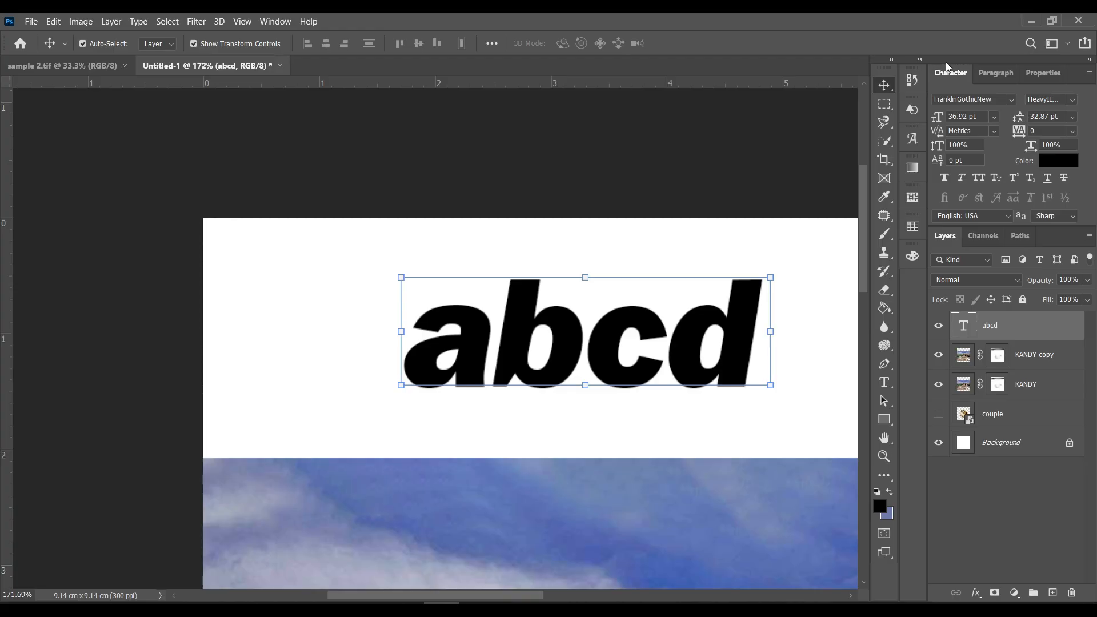
{"action": "left_click", "coordinate": [277, 21]}
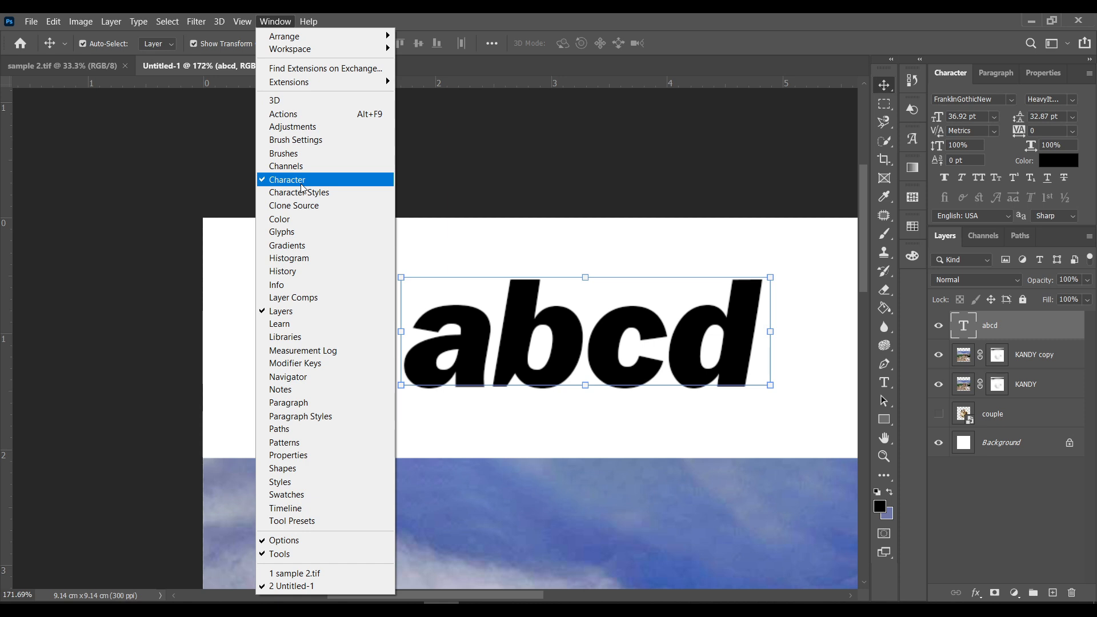
{"action": "left_click", "coordinate": [954, 76]}
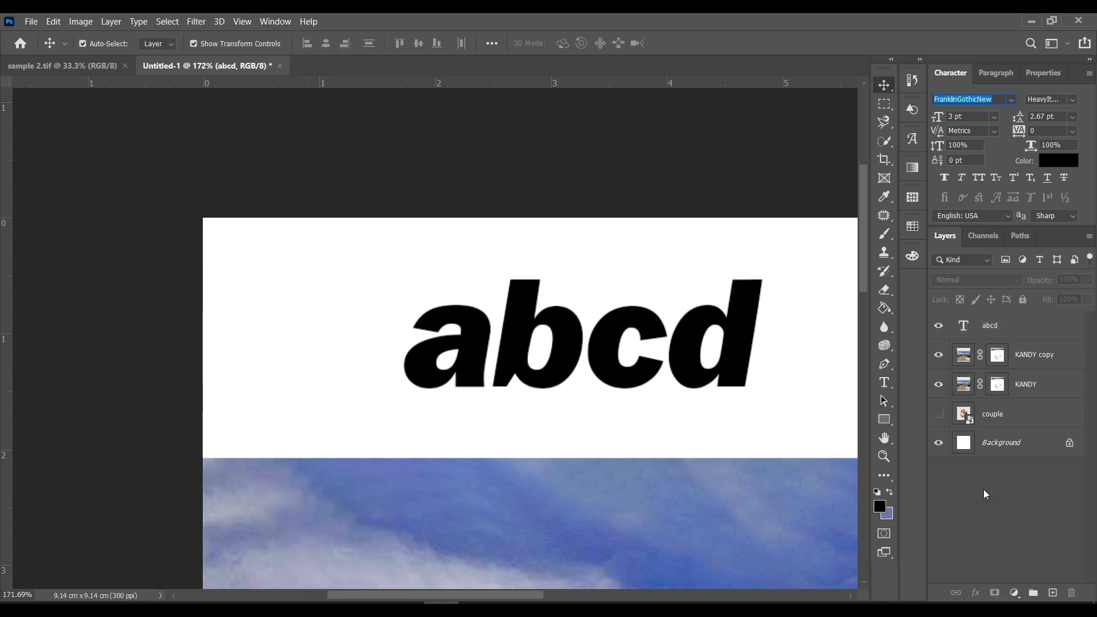
Step: Move the Character panel into the collapsed icon column, expand it there, and return it to its place before Paragraph
{"action": "left_click_drag", "start_coordinate": [952, 74], "coordinate": [904, 291]}
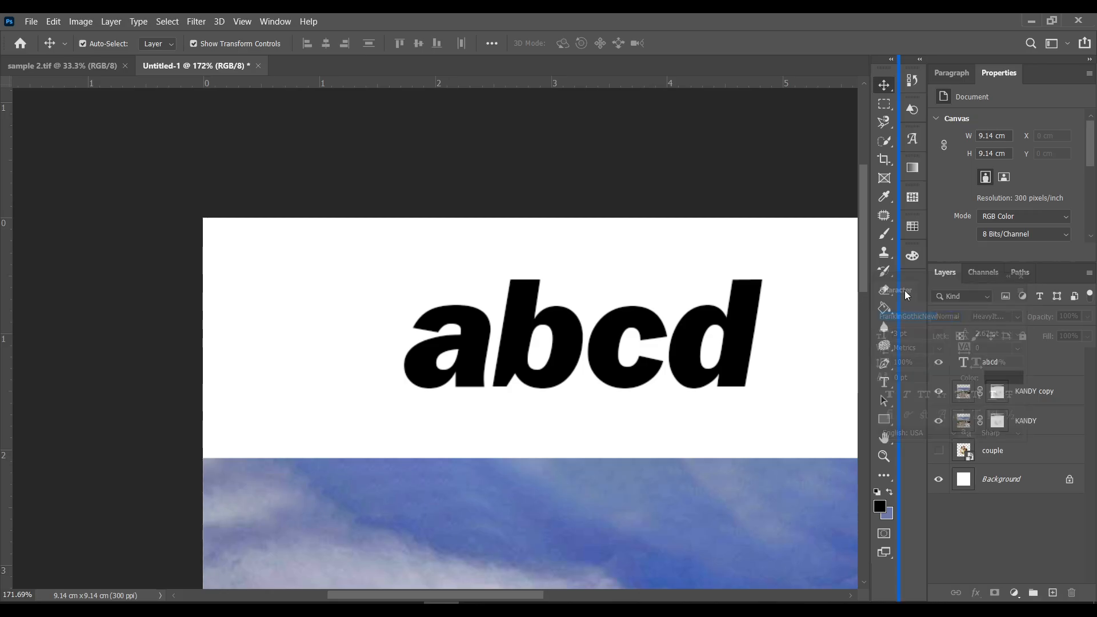
{"action": "left_click", "coordinate": [910, 287]}
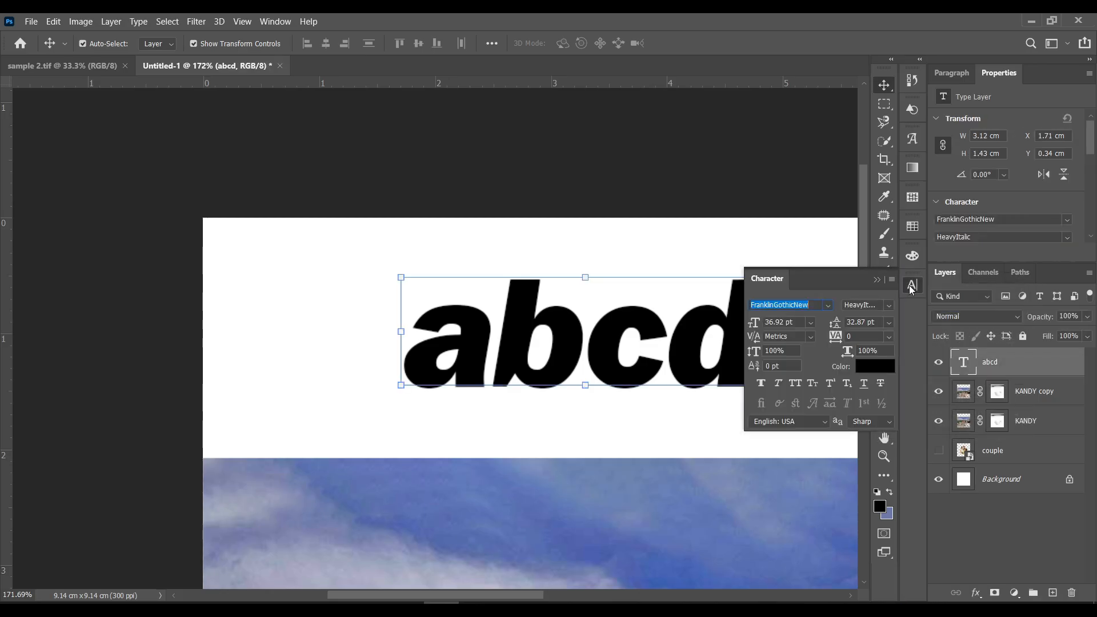
{"action": "left_click_drag", "start_coordinate": [767, 282], "coordinate": [944, 79]}
{"action": "left_click_drag", "start_coordinate": [1051, 76], "coordinate": [955, 73]}
Step: Select all of the abcd text, recolour it red (#b84040), and commit the edit
{"action": "double_click", "coordinate": [591, 338]}
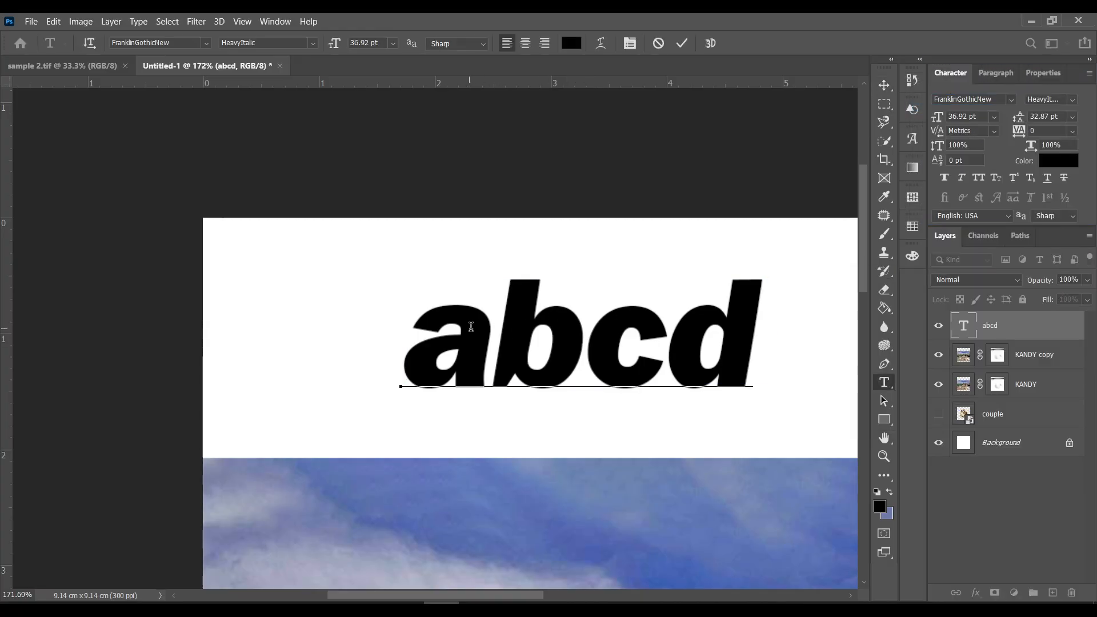
{"action": "key", "text": "ctrl+a"}
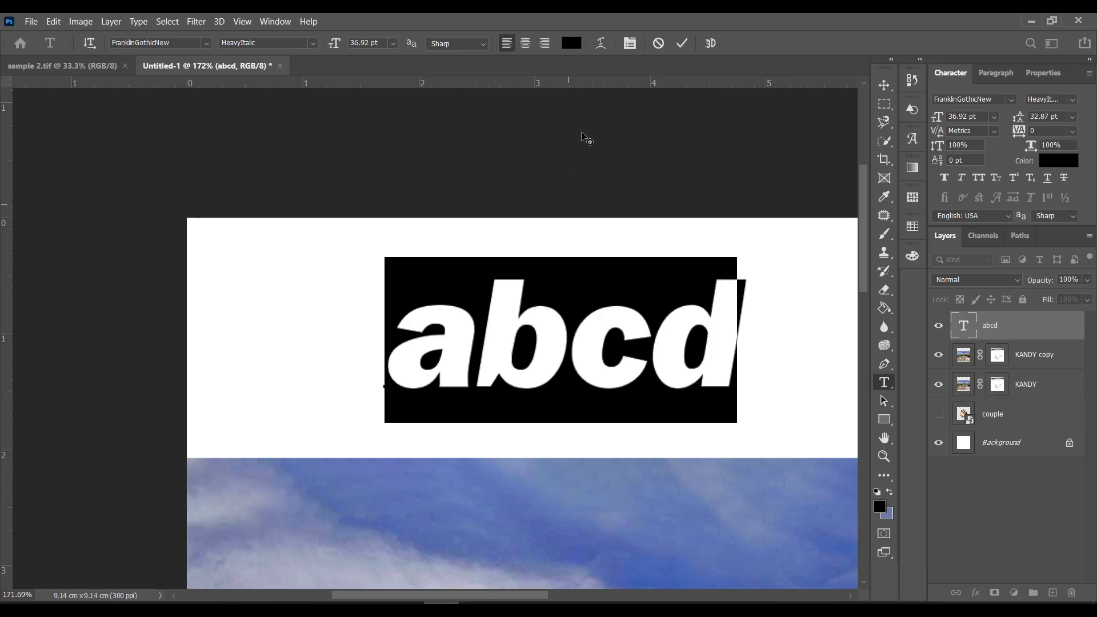
{"action": "left_click", "coordinate": [569, 43]}
{"action": "left_click", "coordinate": [627, 225]}
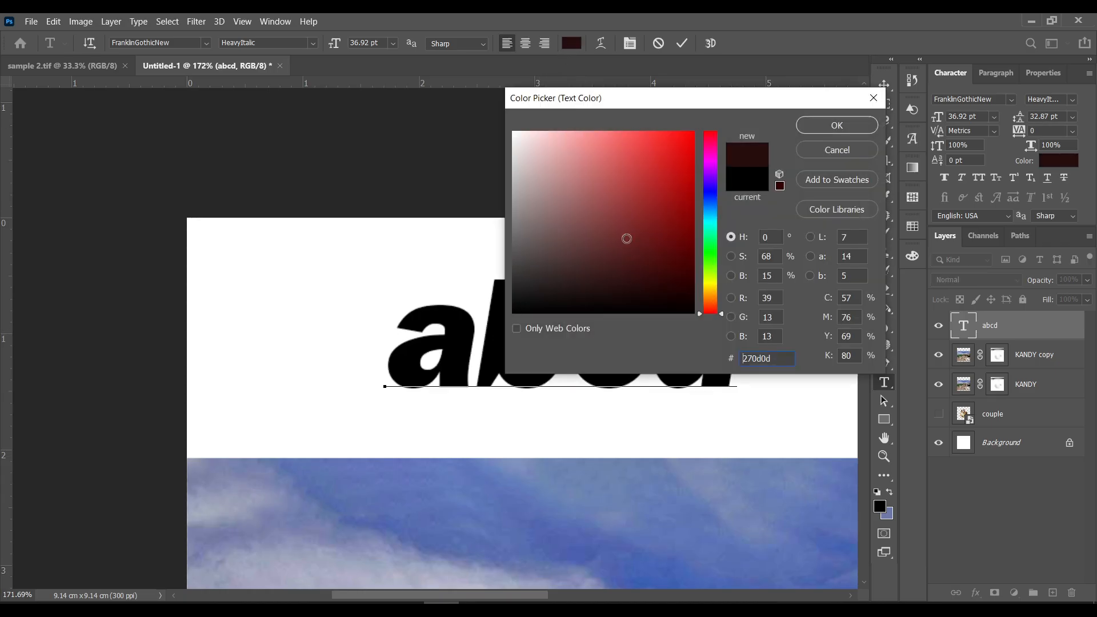
{"action": "left_click", "coordinate": [627, 193]}
{"action": "left_click", "coordinate": [631, 181]}
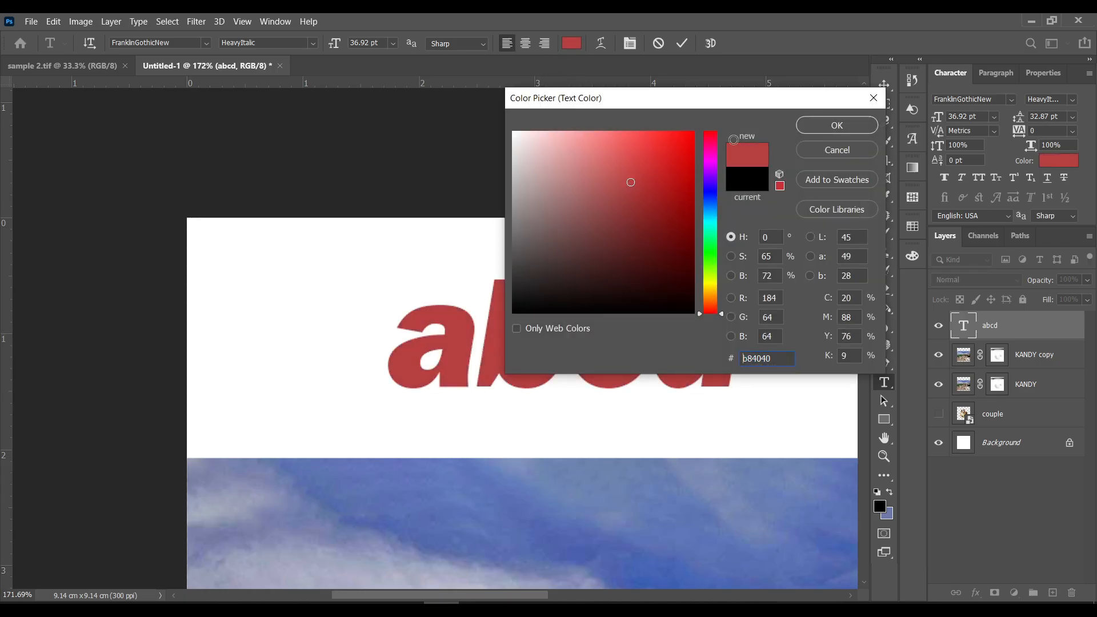
{"action": "key", "text": "Return"}
{"action": "key", "text": "ctrl+Return"}
Step: Change the text colour of the abcd layer to golden yellow
{"action": "left_click", "coordinate": [1064, 163]}
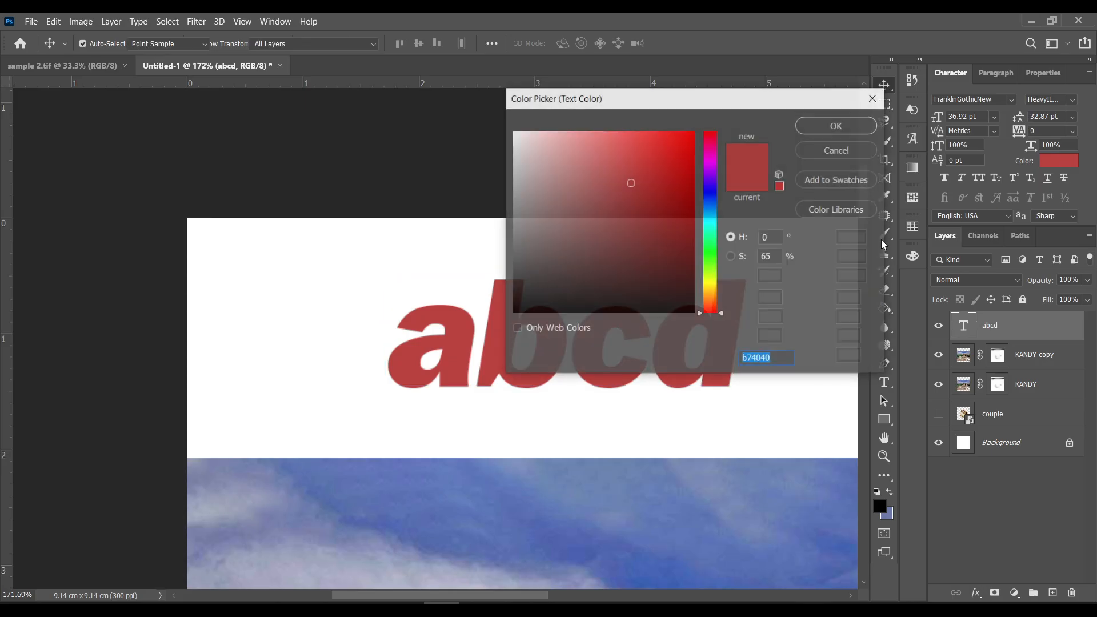
{"action": "left_click_drag", "start_coordinate": [627, 213], "coordinate": [551, 339]}
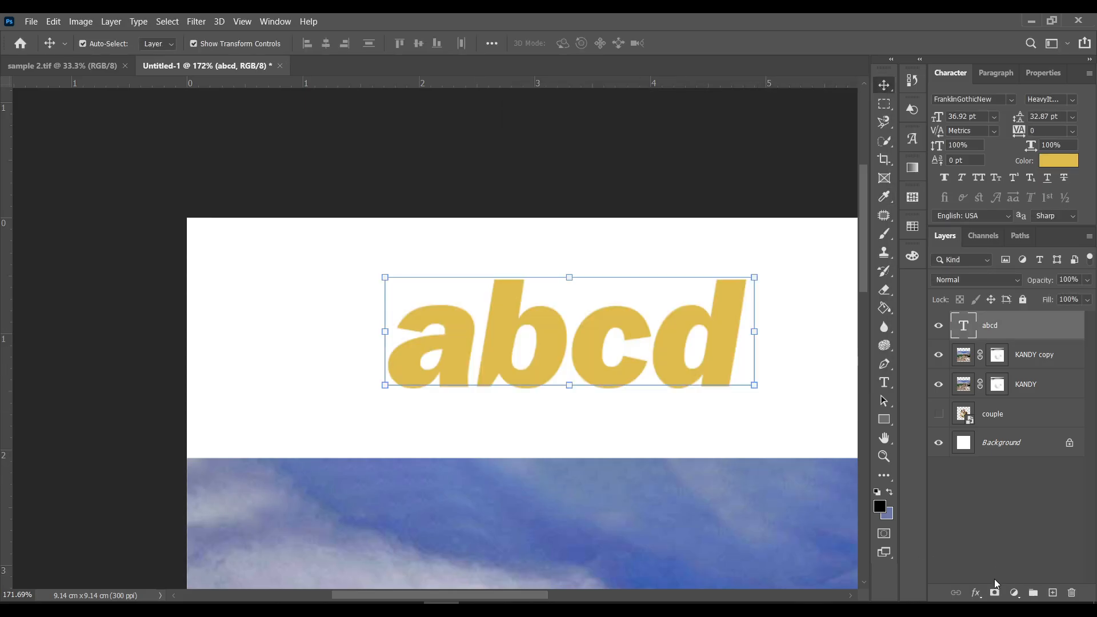
Step: Add a dark red Color Overlay effect with Normal blend mode and 100% opacity to the abcd text layer
{"action": "left_click", "coordinate": [976, 594]}
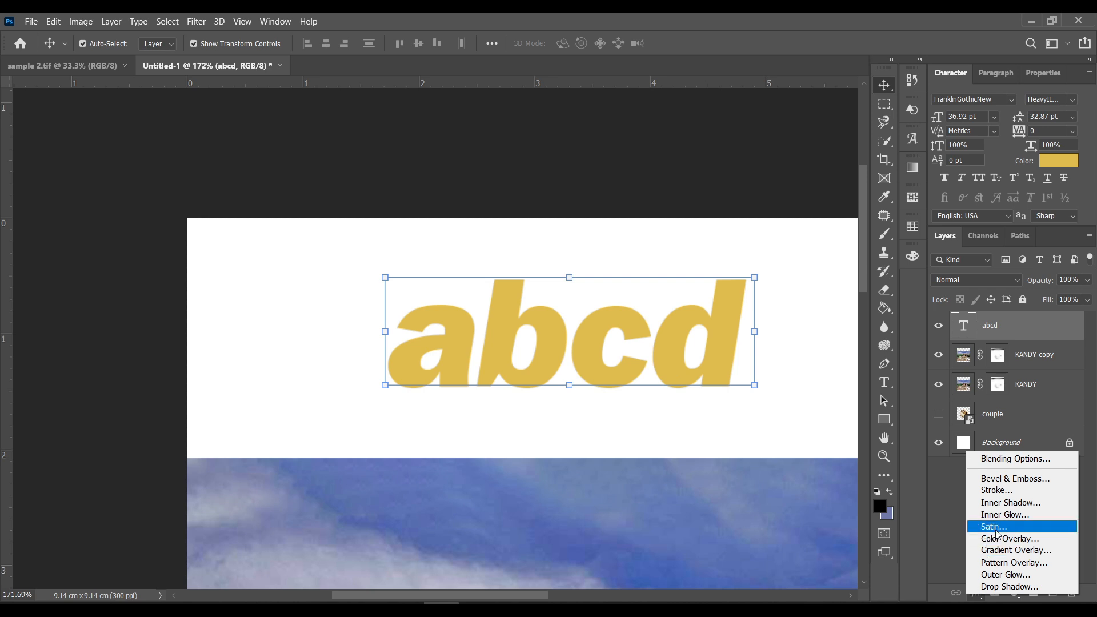
{"action": "left_click", "coordinate": [1010, 538]}
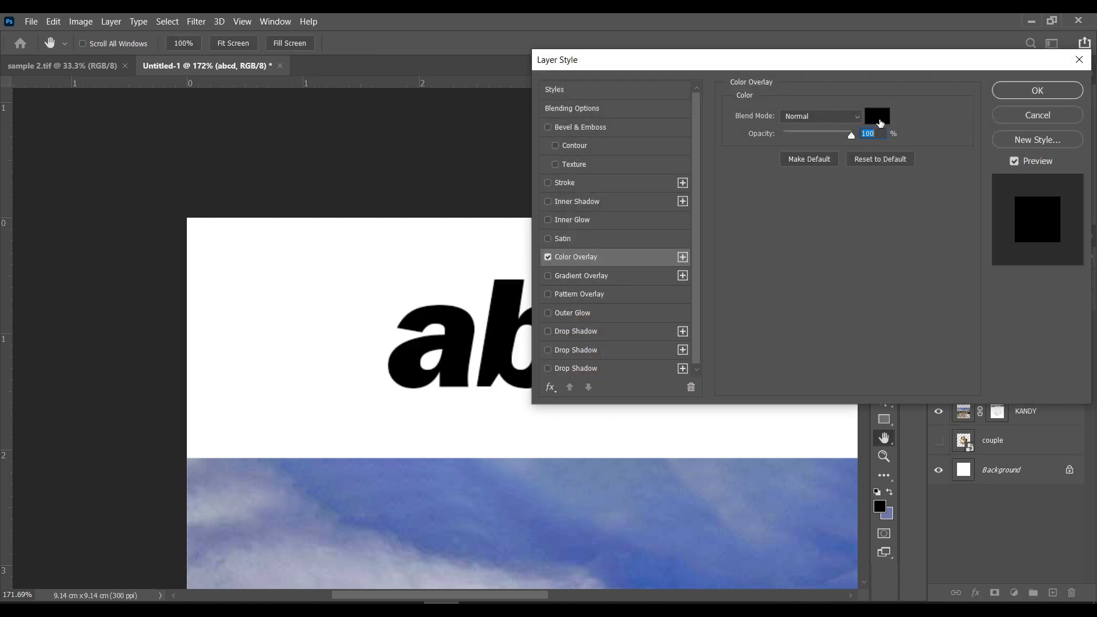
{"action": "left_click", "coordinate": [878, 116]}
{"action": "left_click", "coordinate": [662, 187]}
{"action": "key", "text": "Return"}
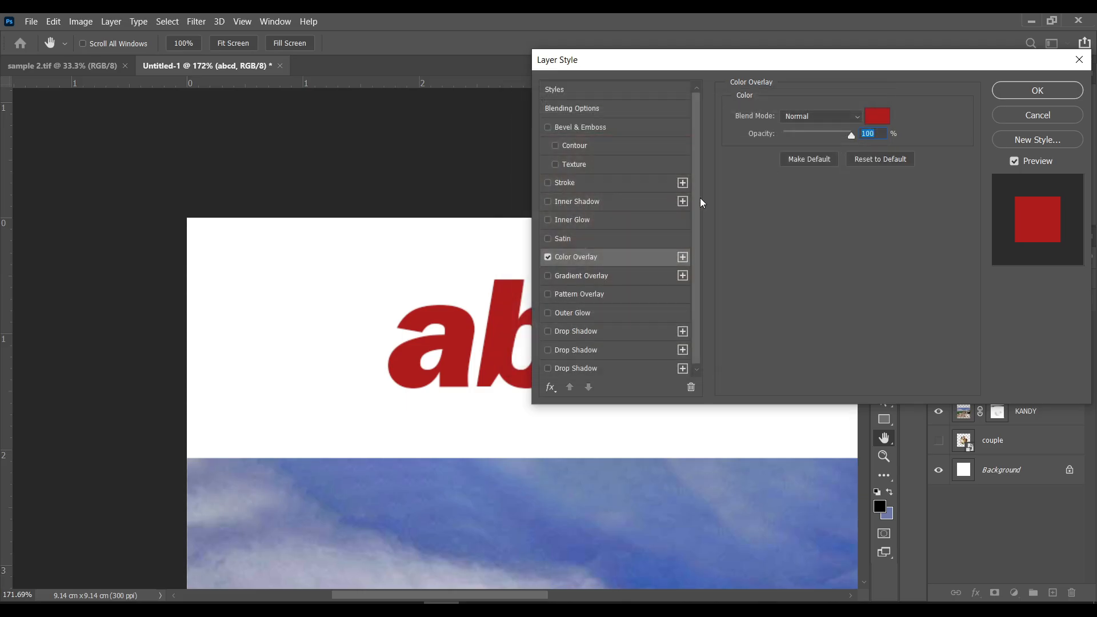
{"action": "key", "text": "Return"}
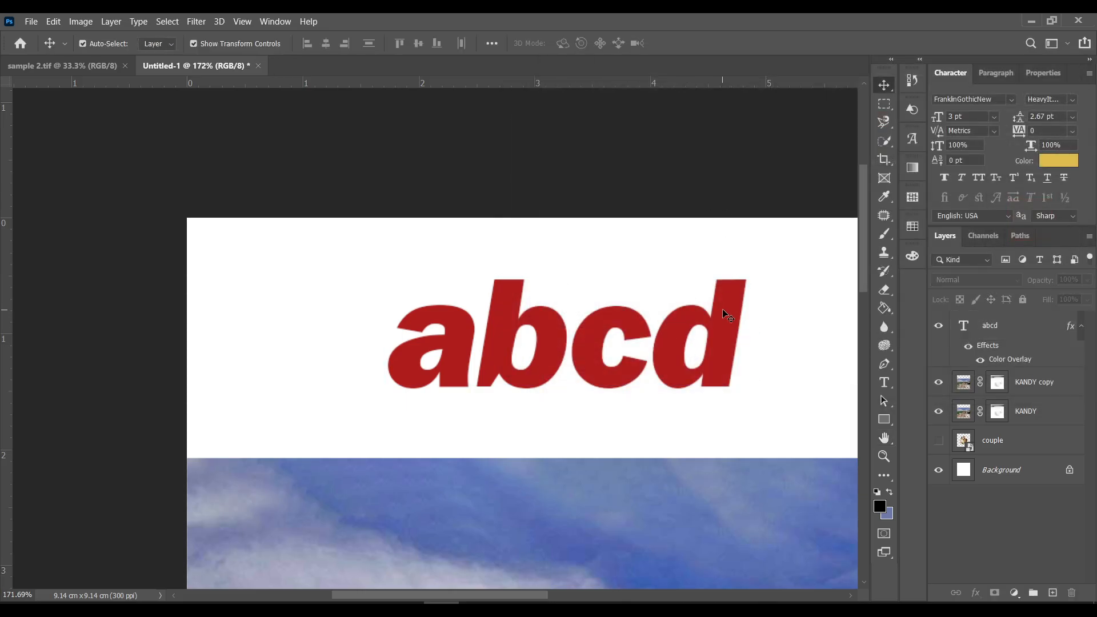
Step: Compare the abcd text with and without its Color Overlay, leaving the effect visible, and look through the available layer effects
{"action": "left_click", "coordinate": [724, 311]}
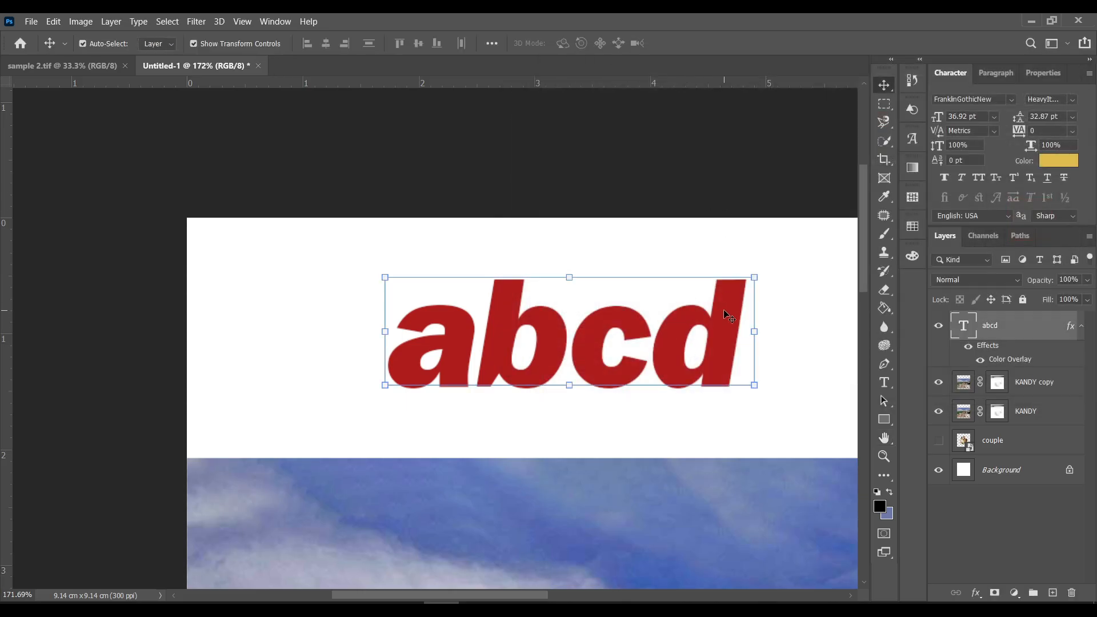
{"action": "left_click", "coordinate": [980, 361]}
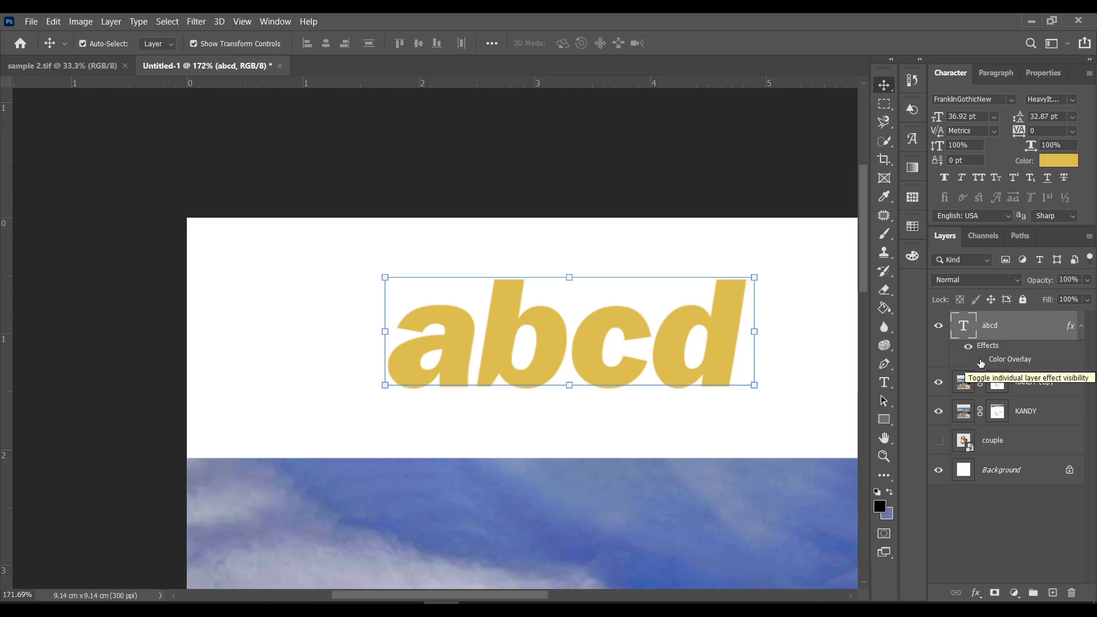
{"action": "left_click", "coordinate": [980, 361]}
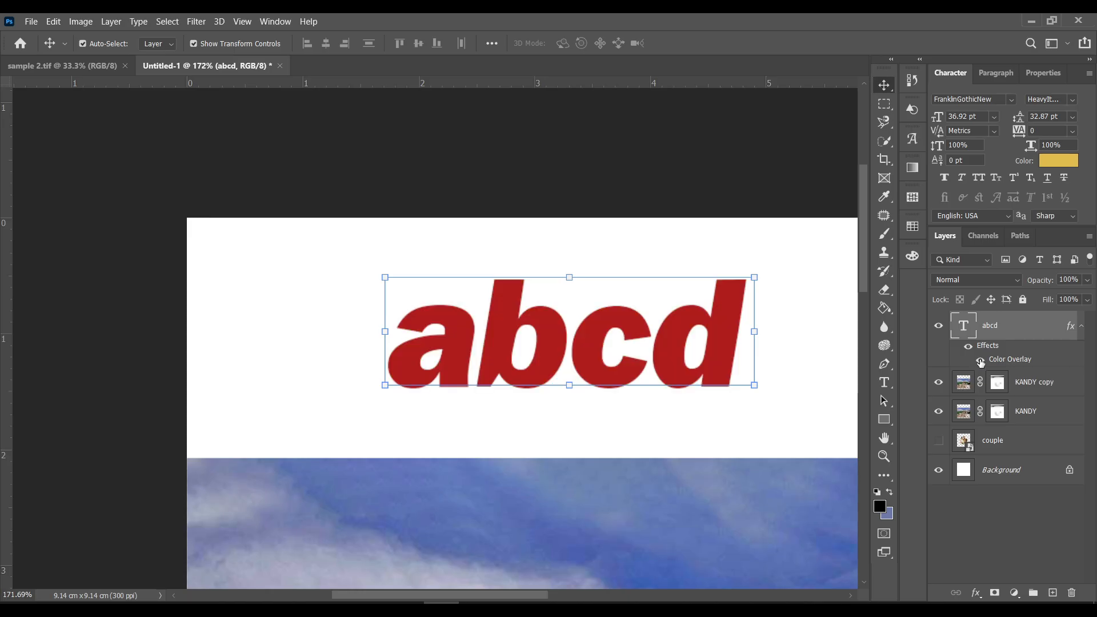
{"action": "left_click", "coordinate": [980, 361]}
{"action": "left_click", "coordinate": [980, 361]}
{"action": "left_click", "coordinate": [976, 593]}
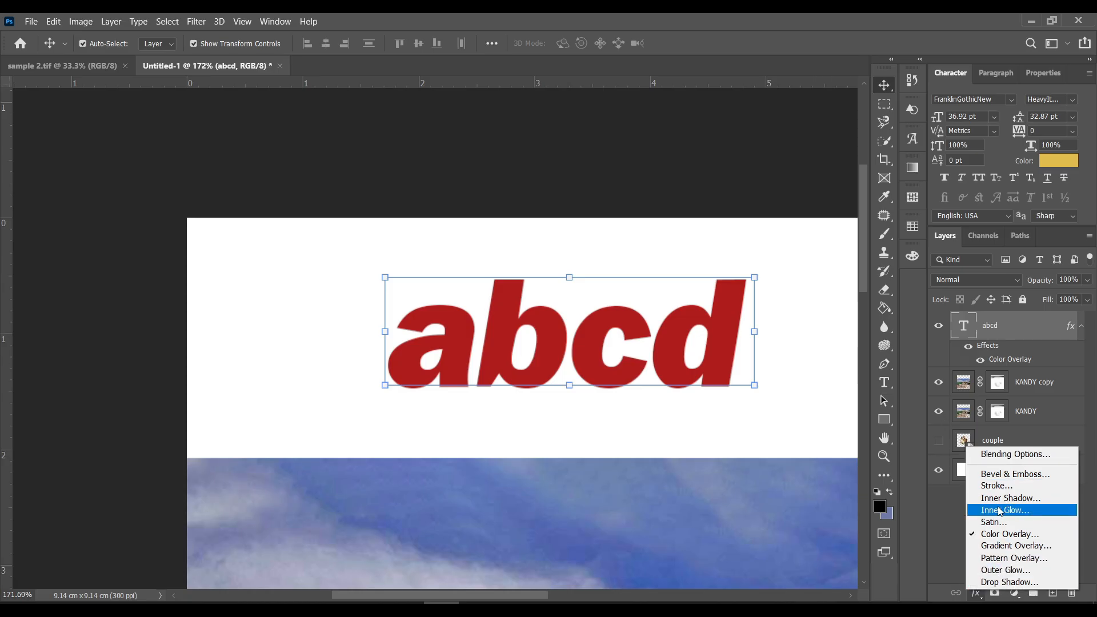
{"action": "left_click", "coordinate": [800, 384]}
Step: Add the vertical text "abcd" on the white area beside the red abcd text using the Vertical Type tool
{"action": "left_click", "coordinate": [884, 383]}
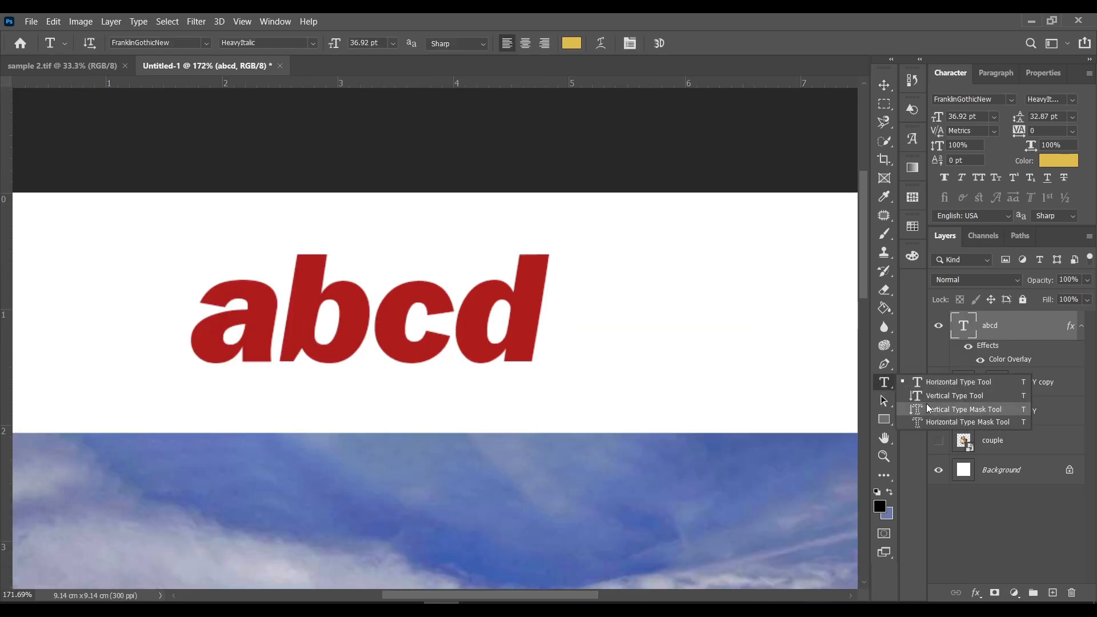
{"action": "left_click", "coordinate": [937, 398]}
{"action": "left_click", "coordinate": [628, 279]}
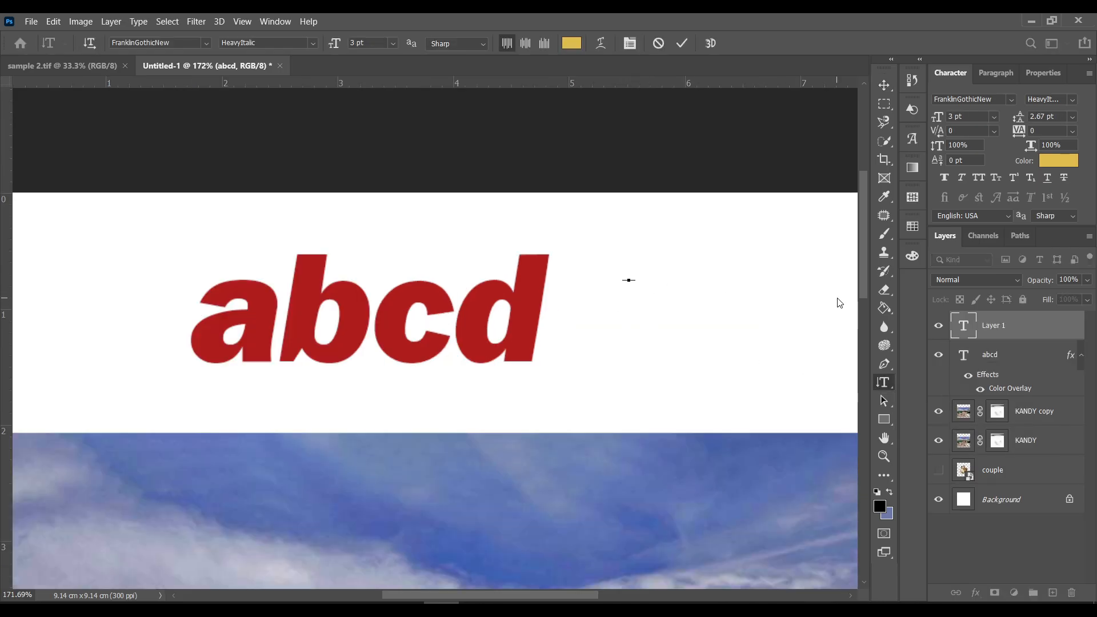
{"action": "type", "text": "abcd"}
{"action": "key", "text": "ctrl+Return"}
{"action": "key", "text": "v"}
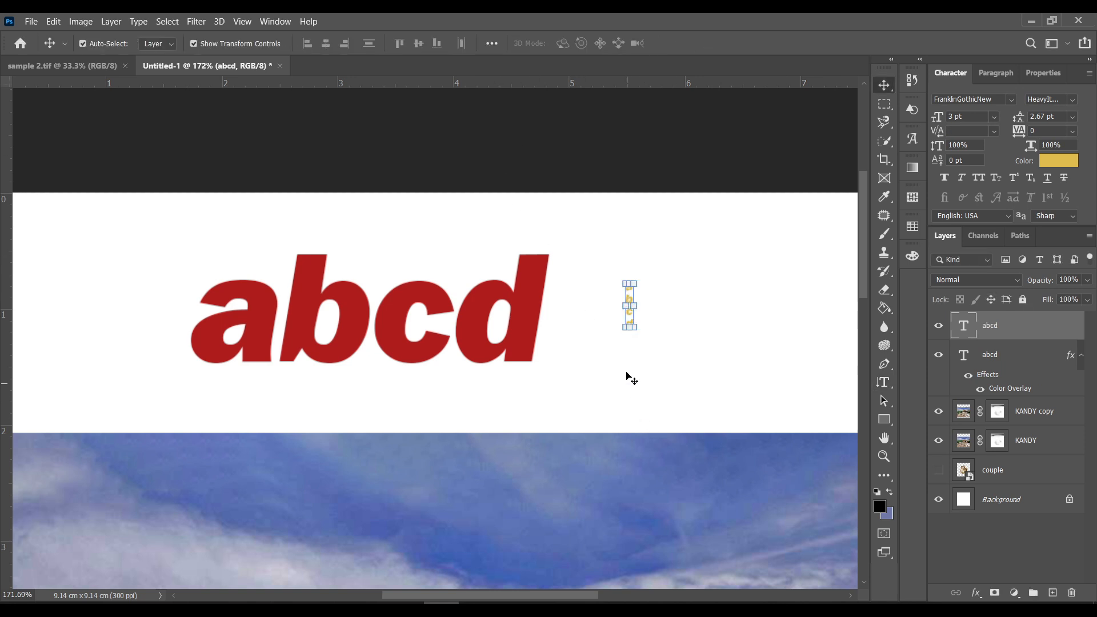
Step: Enlarge the vertical abcd text to about 11.6 pt, move it farther from the red text within the white area, and apply the transform
{"action": "left_click_drag", "start_coordinate": [633, 332], "coordinate": [666, 465]}
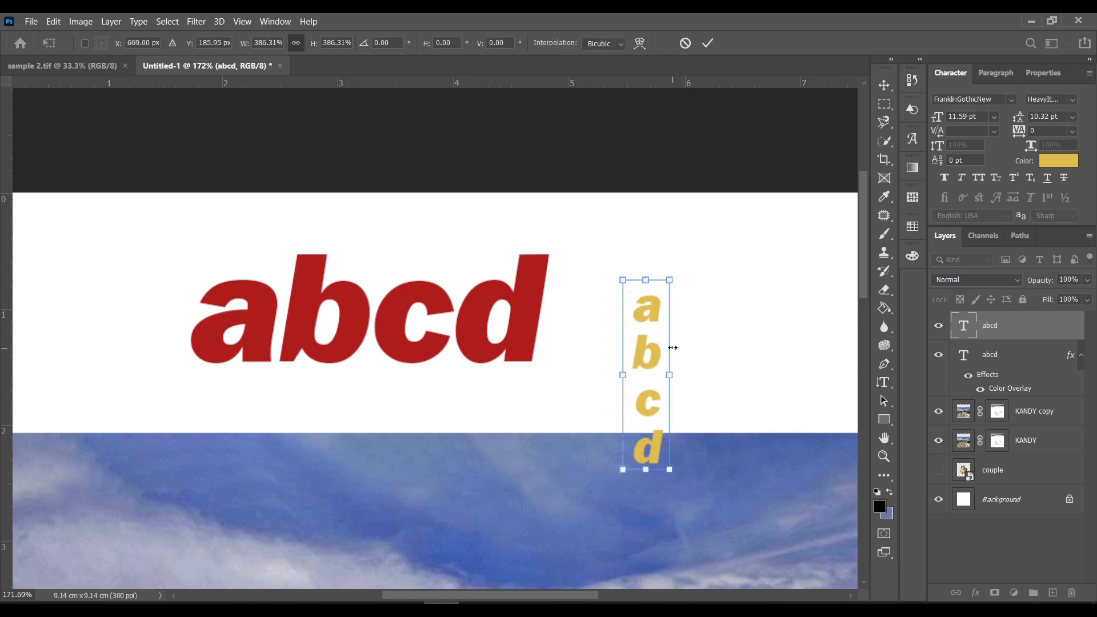
{"action": "left_click_drag", "start_coordinate": [664, 331], "coordinate": [731, 312]}
{"action": "key", "text": "Return"}
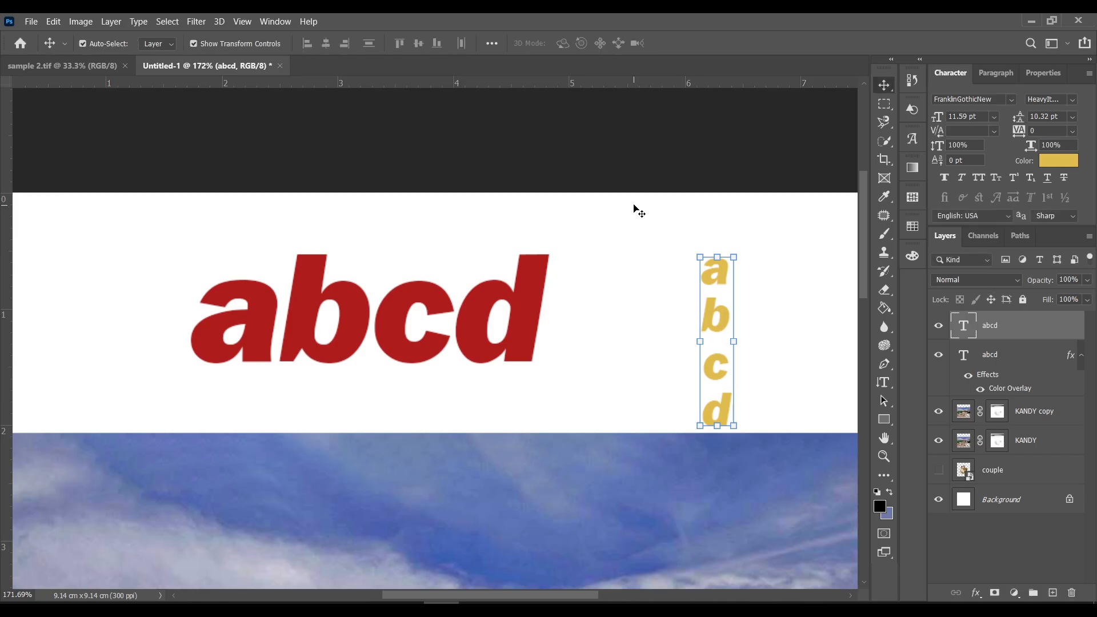
{"action": "left_click", "coordinate": [638, 212]}
{"action": "left_click", "coordinate": [727, 286]}
Step: Try the Arc warp style on the selected red abcd text
{"action": "scroll", "coordinate": [833, 470], "scroll_direction": "down", "scroll_amount": 5}
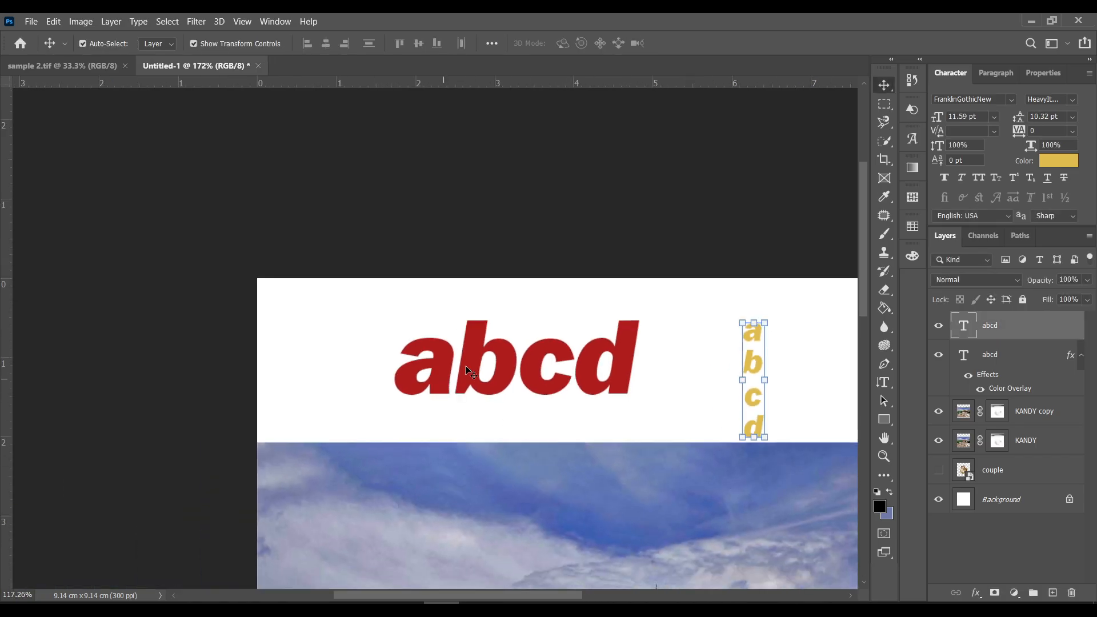
{"action": "left_click", "coordinate": [496, 357]}
{"action": "key", "text": "t"}
{"action": "left_click", "coordinate": [515, 354]}
{"action": "key", "text": "ctrl+a"}
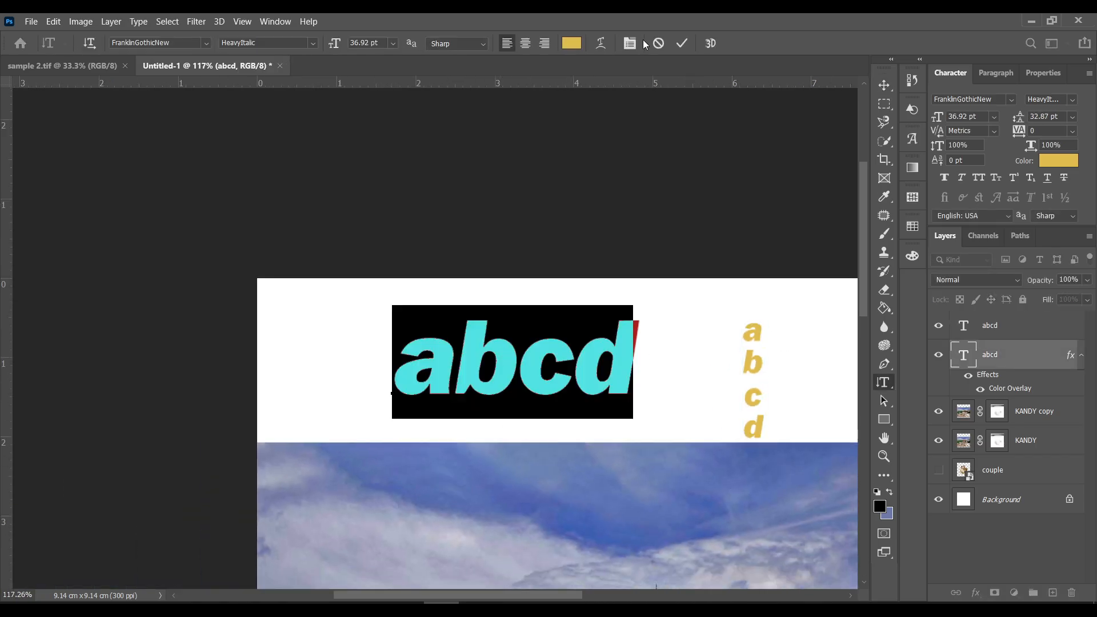
{"action": "left_click", "coordinate": [606, 38]}
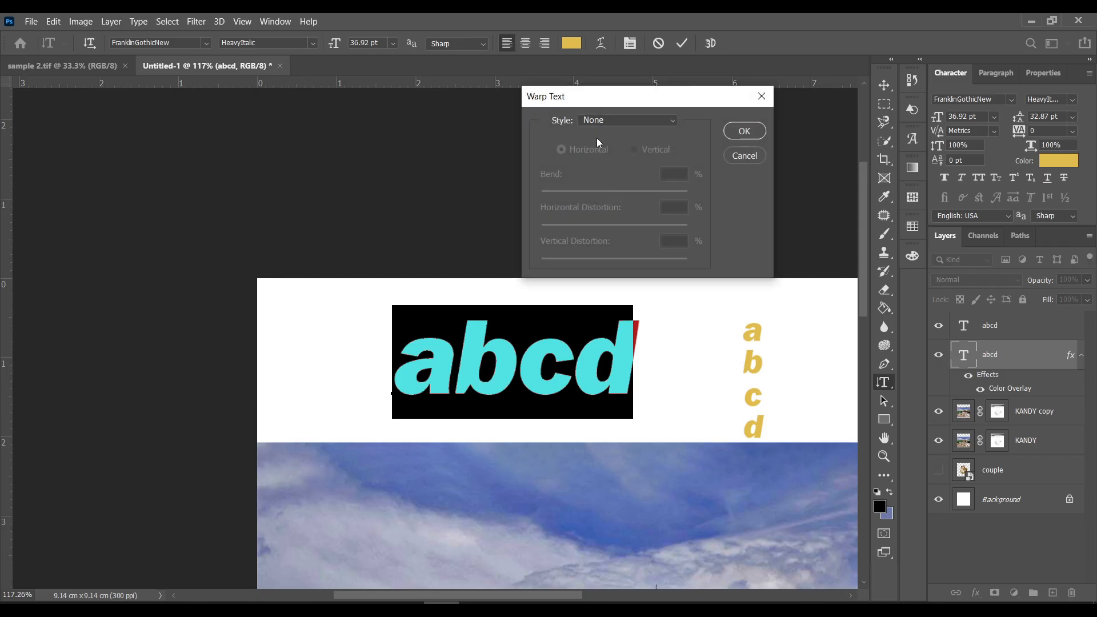
{"action": "left_click", "coordinate": [623, 120]}
{"action": "left_click", "coordinate": [607, 159]}
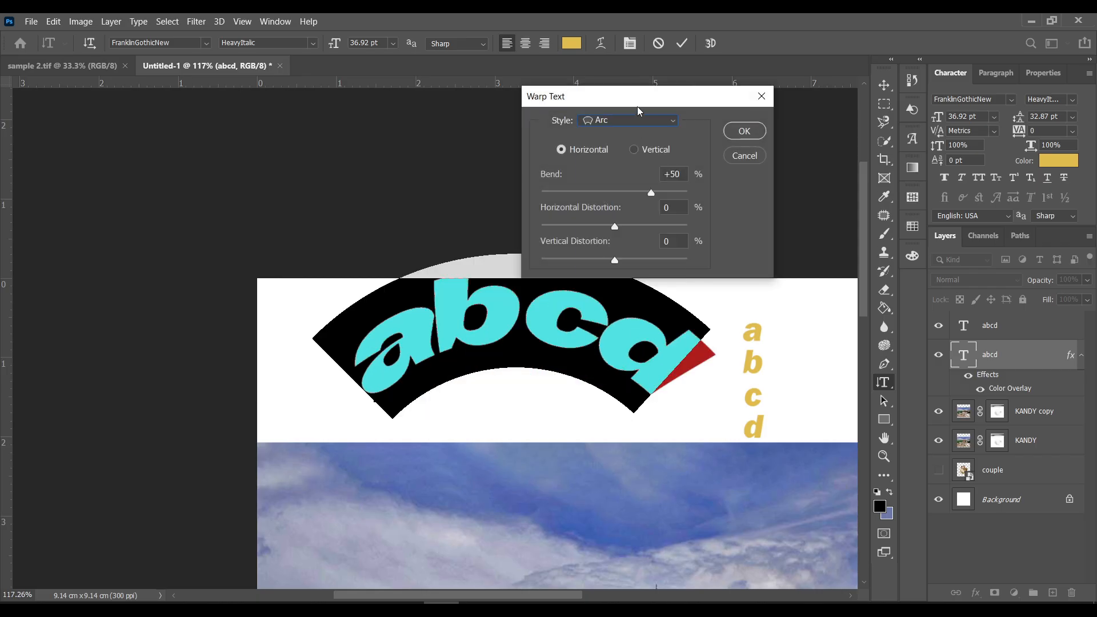
Step: Try a +9% bend, -56% horizontal and +21% vertical distortion on the red text's warp, and switch its style to Arc Upper
{"action": "left_click_drag", "start_coordinate": [635, 96], "coordinate": [749, 65]}
{"action": "left_click_drag", "start_coordinate": [765, 163], "coordinate": [688, 196]}
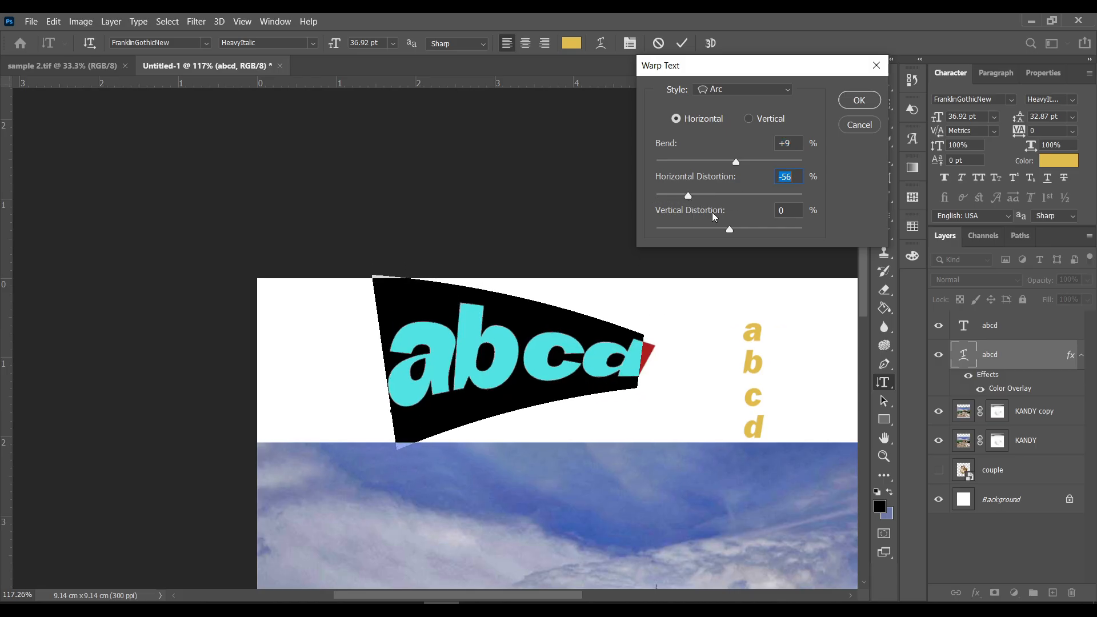
{"action": "left_click_drag", "start_coordinate": [730, 230], "coordinate": [685, 230]}
{"action": "left_click_drag", "start_coordinate": [680, 230], "coordinate": [745, 230]}
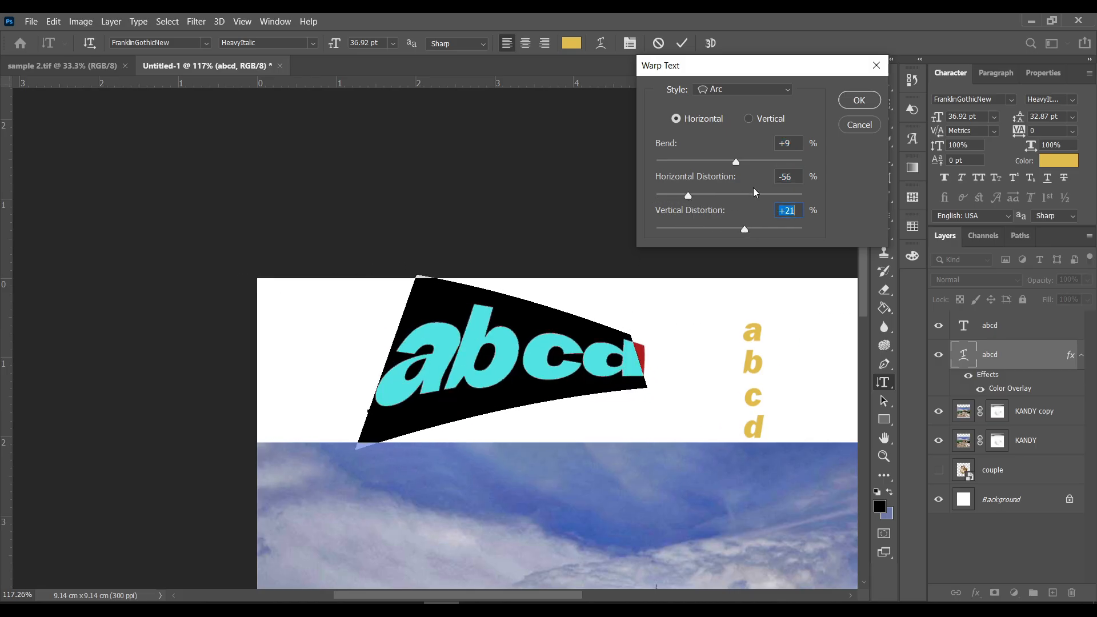
{"action": "left_click", "coordinate": [753, 92]}
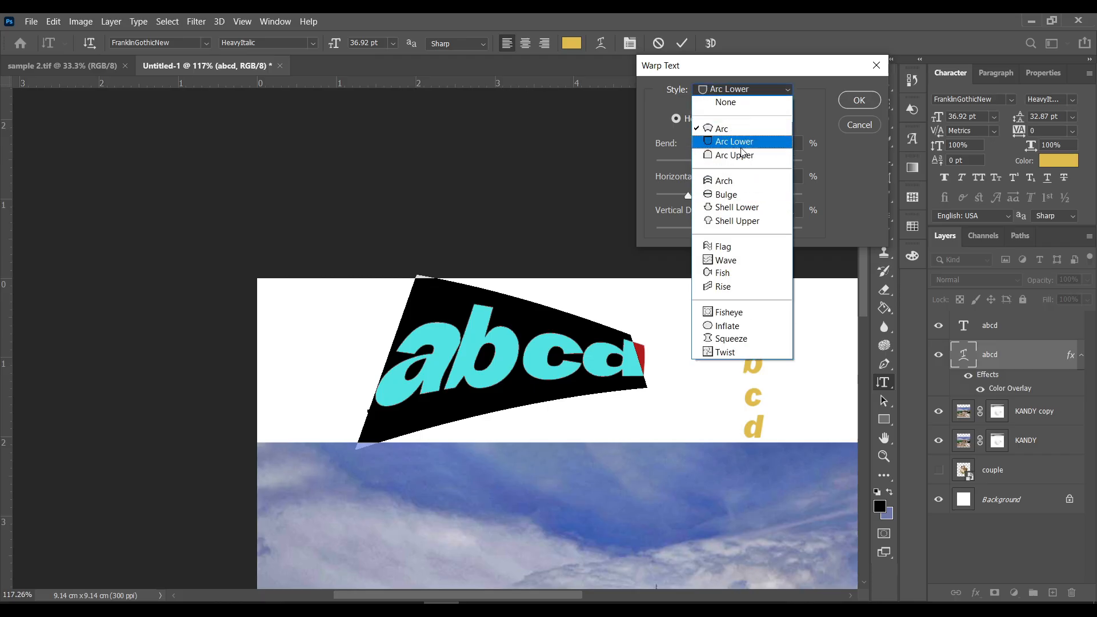
{"action": "left_click", "coordinate": [741, 155]}
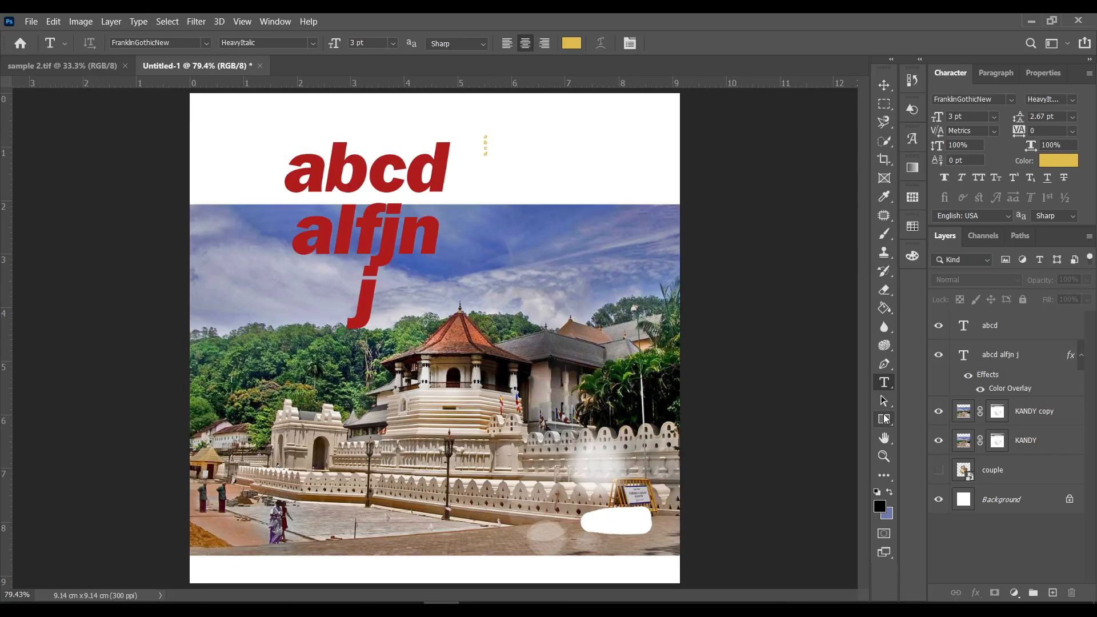
Step: Draw two black rectangles with the Rectangle tool, about 212 × 181 px over the grey roof and 143 × 150 px beside the temple spire
{"action": "left_click", "coordinate": [885, 418]}
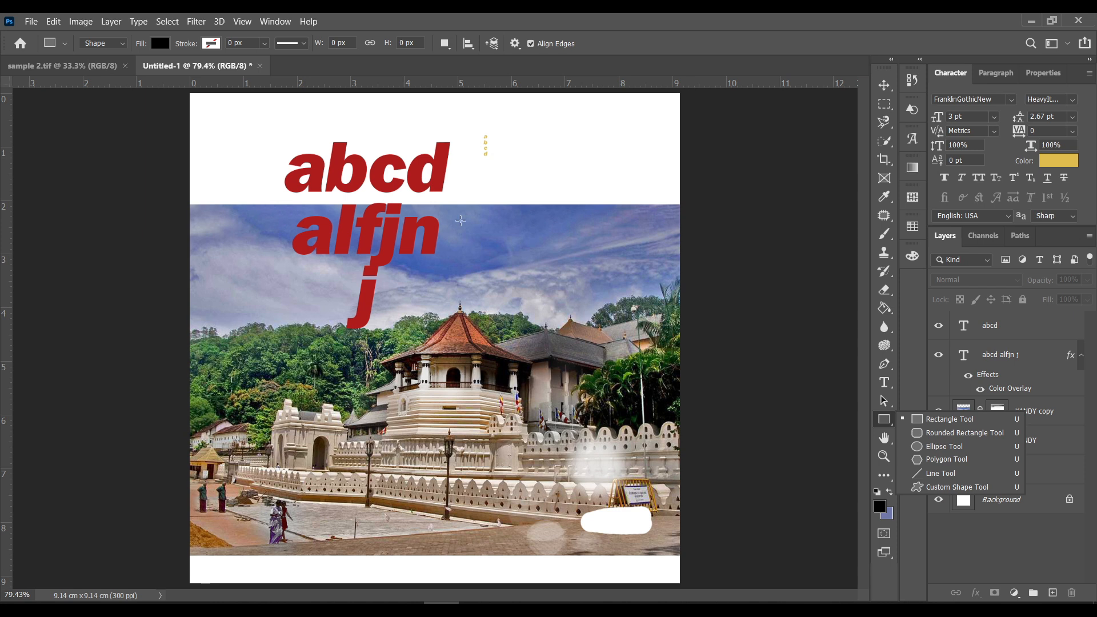
{"action": "left_click_drag", "start_coordinate": [529, 262], "coordinate": [625, 345]}
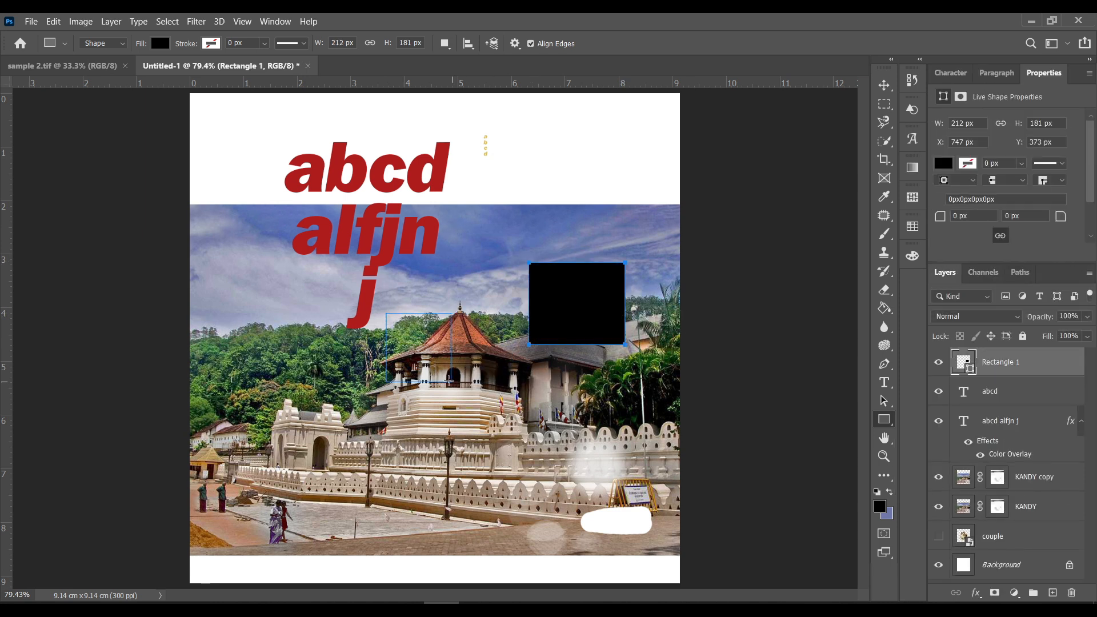
{"action": "left_click", "coordinate": [387, 313]}
{"action": "left_click", "coordinate": [583, 346]}
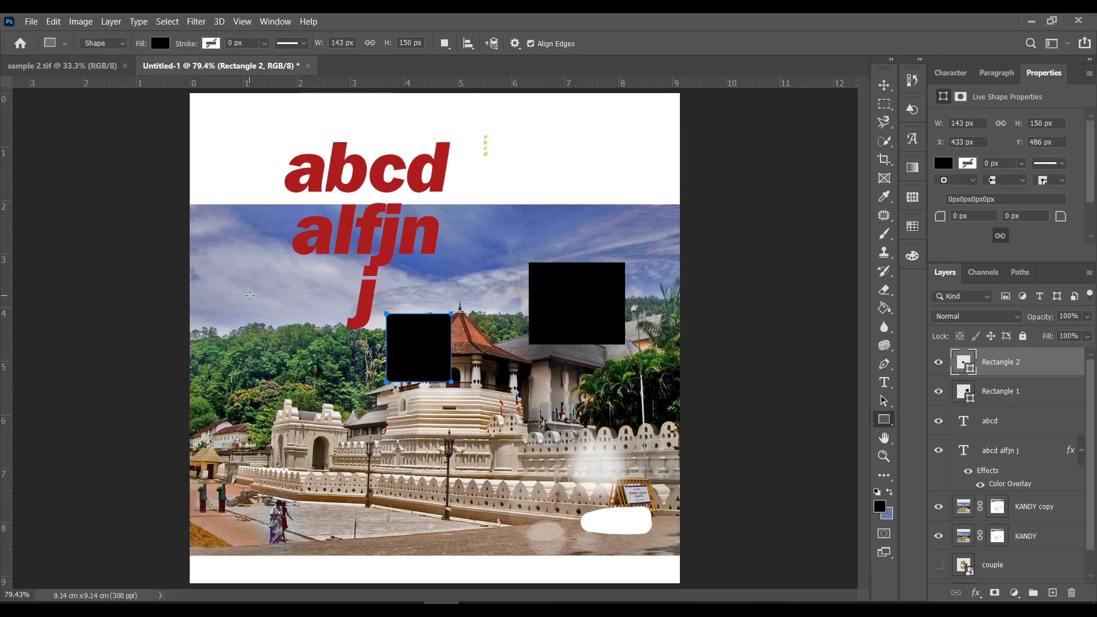
{"action": "left_click", "coordinate": [292, 310]}
{"action": "key", "text": "Escape"}
Step: Create a rectangle exactly 1 cm × 1 cm, move it onto the white area beside the vertical text, and deselect it
{"action": "left_click", "coordinate": [476, 200]}
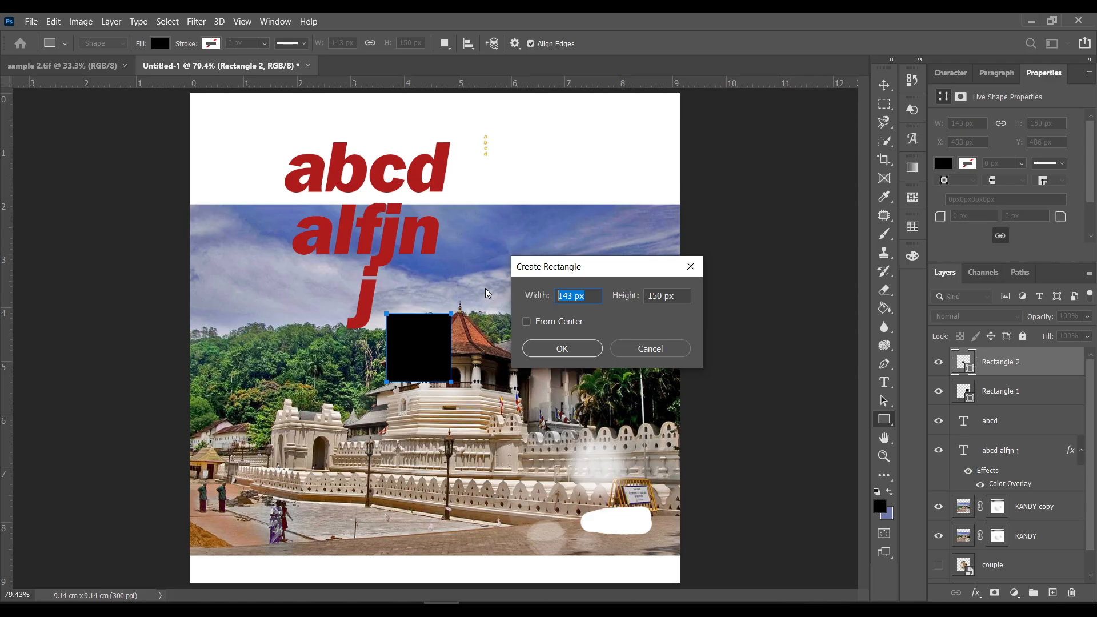
{"action": "type", "text": "1 cm"}
{"action": "key", "text": "Tab"}
{"action": "type", "text": "1cm"}
{"action": "key", "text": "Return"}
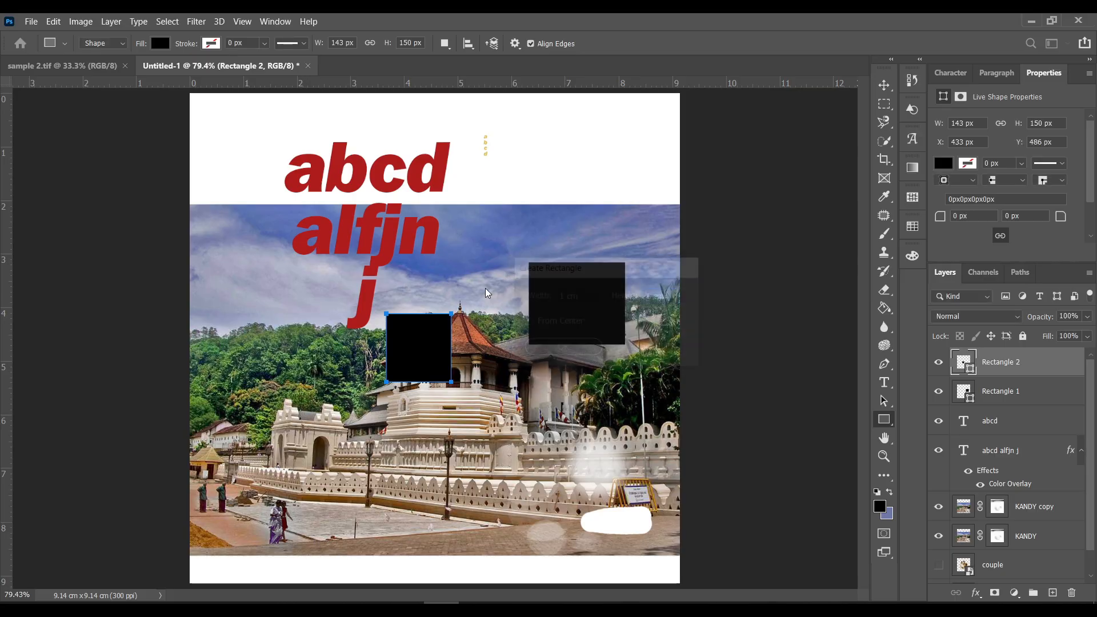
{"action": "key", "text": "v"}
{"action": "left_click_drag", "start_coordinate": [469, 264], "coordinate": [546, 141]}
{"action": "left_click", "coordinate": [29, 161]}
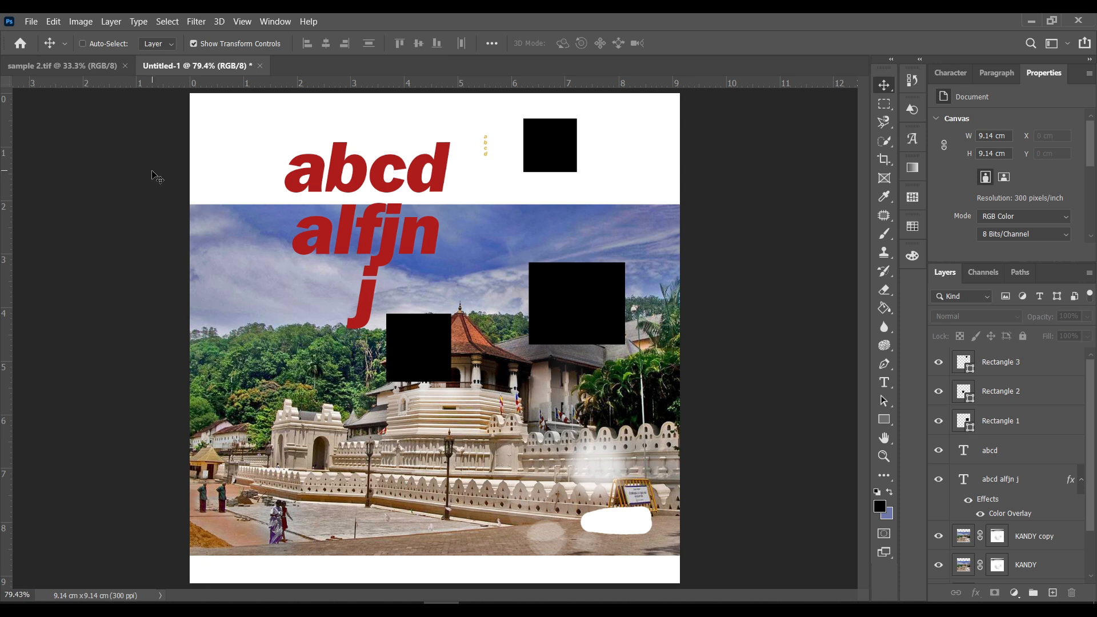
Step: Hide and reshow the rulers, and switch their units to inches
{"action": "key", "text": "ctrl+r"}
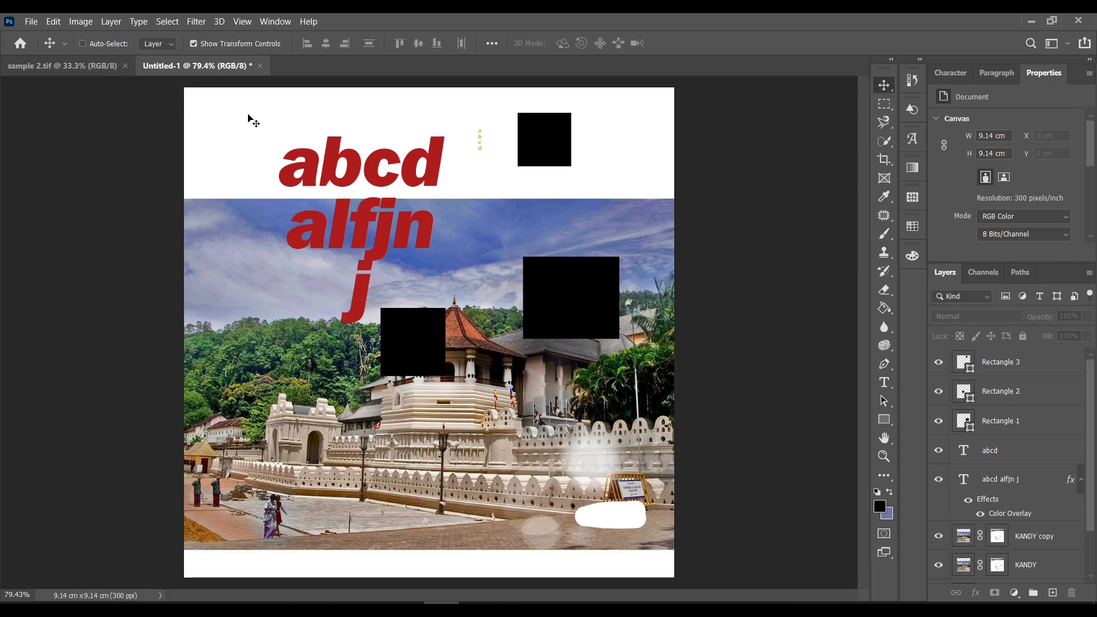
{"action": "key", "text": "ctrl+r"}
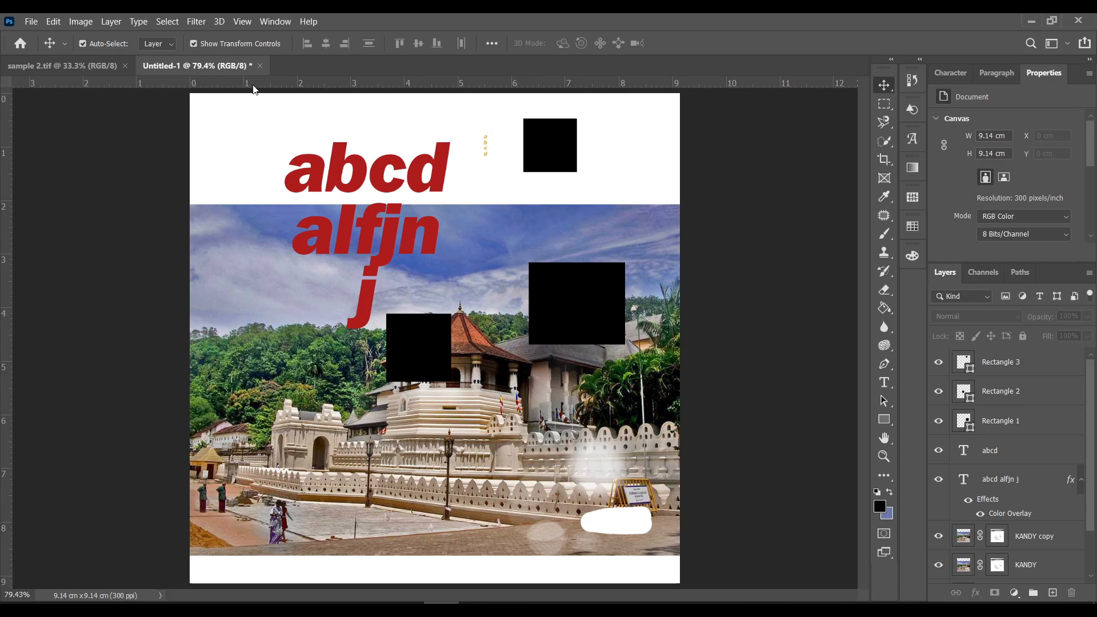
{"action": "right_click", "coordinate": [254, 89]}
{"action": "right_click", "coordinate": [245, 84]}
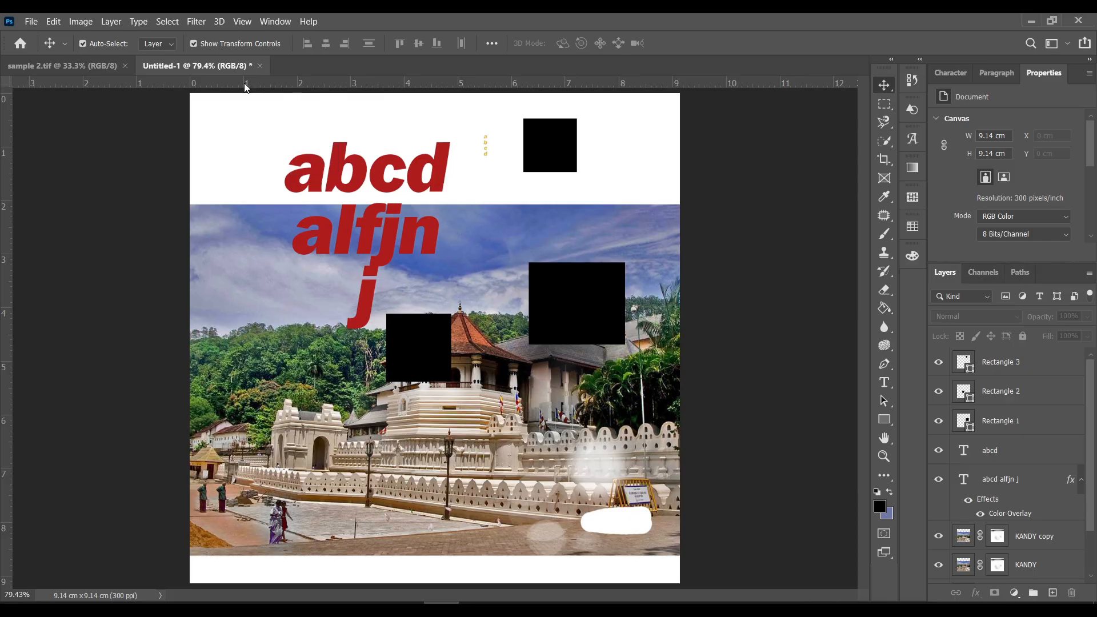
{"action": "right_click", "coordinate": [245, 84]}
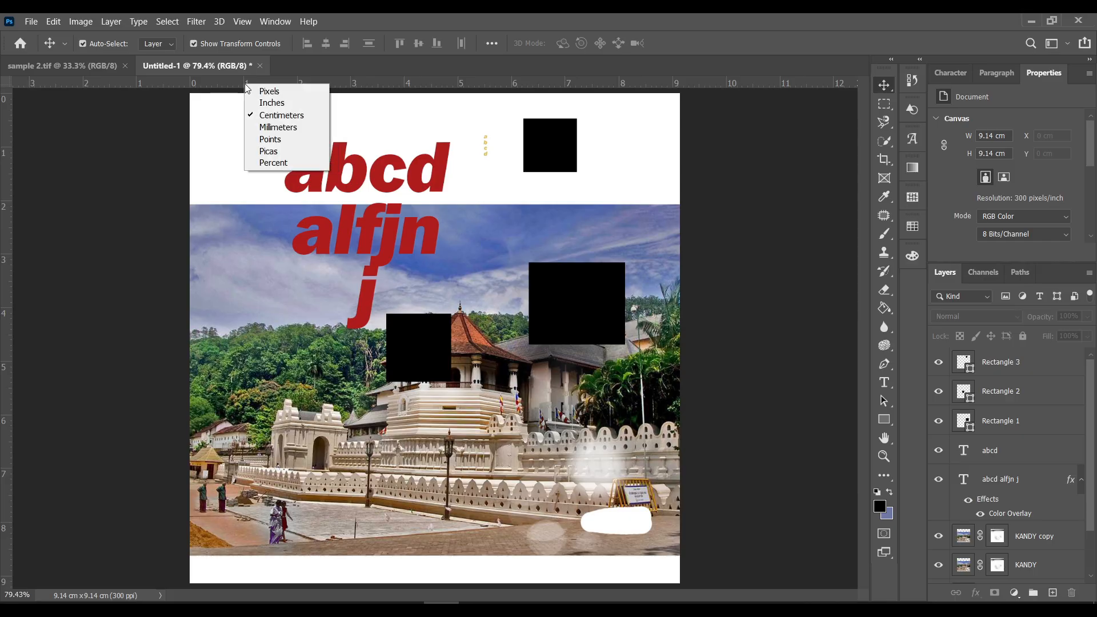
{"action": "left_click", "coordinate": [272, 103]}
Step: Set the ruler units to centimetres, try pixels, and return to centimetres
{"action": "right_click", "coordinate": [313, 91]}
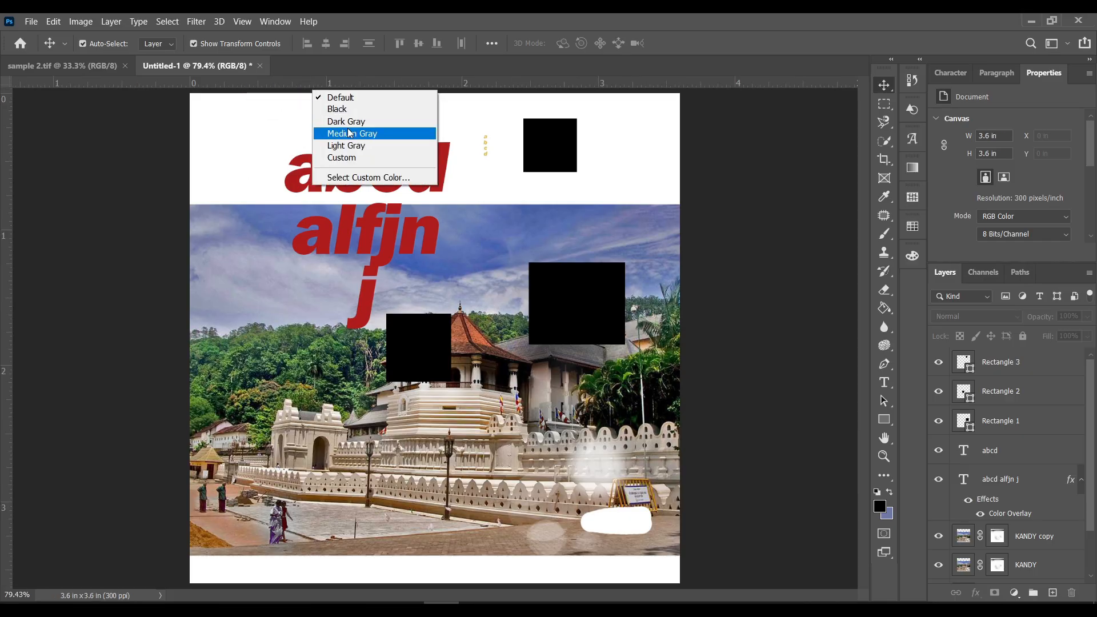
{"action": "right_click", "coordinate": [318, 84]}
{"action": "right_click", "coordinate": [318, 84]}
{"action": "left_click", "coordinate": [352, 115]}
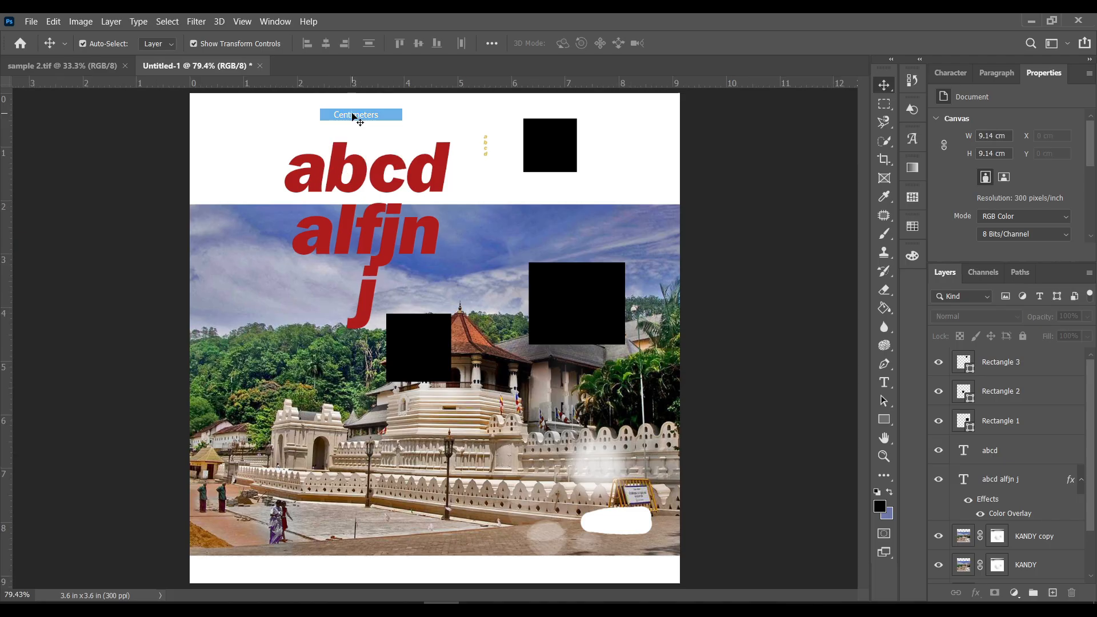
{"action": "right_click", "coordinate": [355, 86]}
{"action": "left_click", "coordinate": [367, 92]}
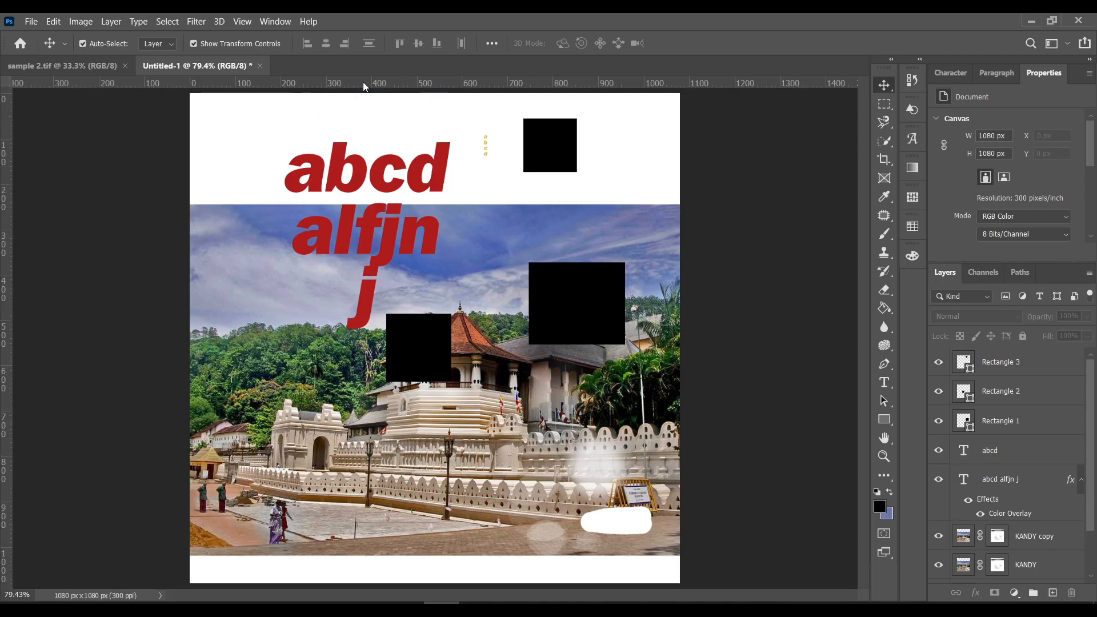
{"action": "right_click", "coordinate": [363, 83]}
{"action": "left_click", "coordinate": [400, 113]}
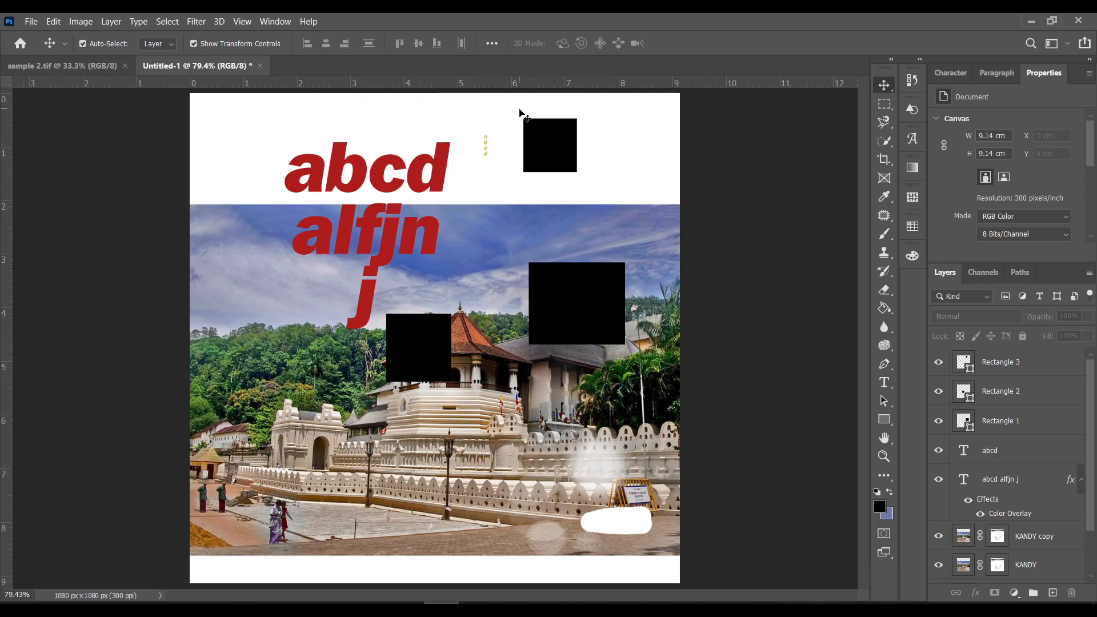
Step: Check the 1 cm square against the ruler at the canvas's upper edge and 6 cm mark, and move it back into the white area
{"action": "scroll", "coordinate": [582, 115], "scroll_direction": "up", "scroll_amount": 6}
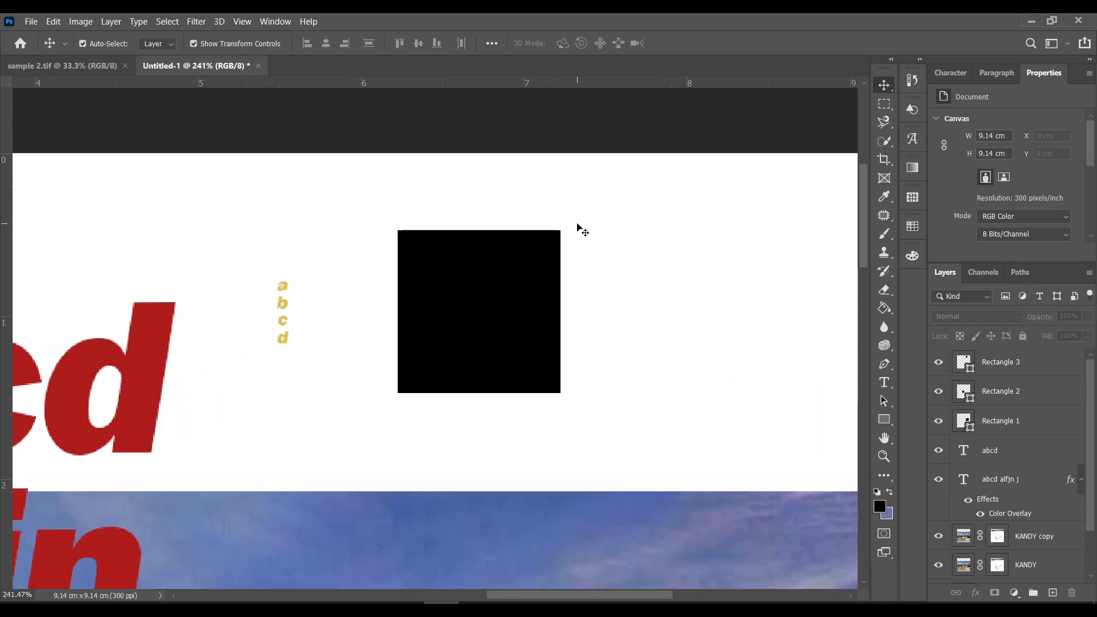
{"action": "scroll", "coordinate": [579, 216], "scroll_direction": "down", "scroll_amount": 2}
{"action": "left_click_drag", "start_coordinate": [462, 251], "coordinate": [445, 164]}
{"action": "scroll", "coordinate": [446, 165], "scroll_direction": "down", "scroll_amount": 1}
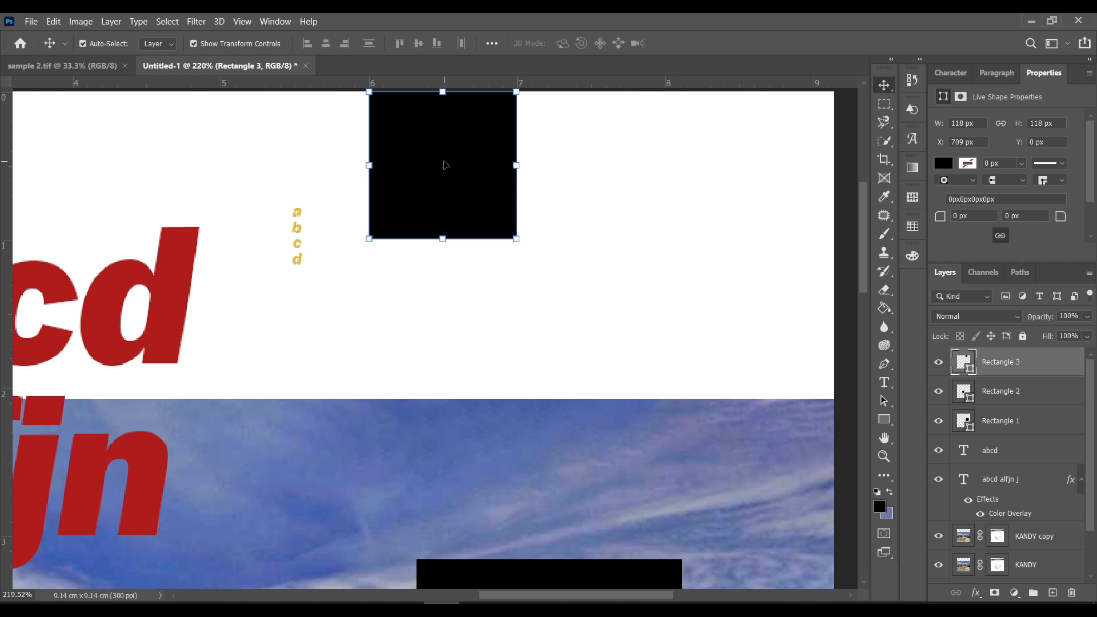
{"action": "scroll", "coordinate": [446, 165], "scroll_direction": "down", "scroll_amount": 5}
{"action": "left_click", "coordinate": [570, 203]}
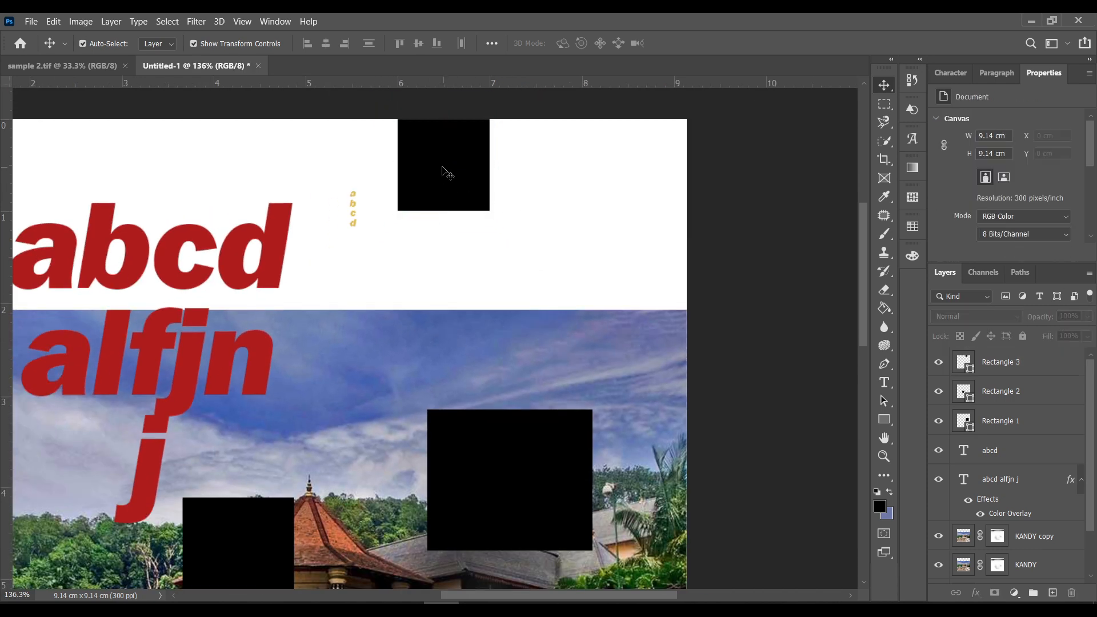
{"action": "left_click_drag", "start_coordinate": [447, 173], "coordinate": [476, 217]}
Step: Try to draw an ellipse about 12 × 61 px below the vertical text with the Ellipse tool
{"action": "left_click", "coordinate": [884, 418]}
{"action": "left_click", "coordinate": [943, 447]}
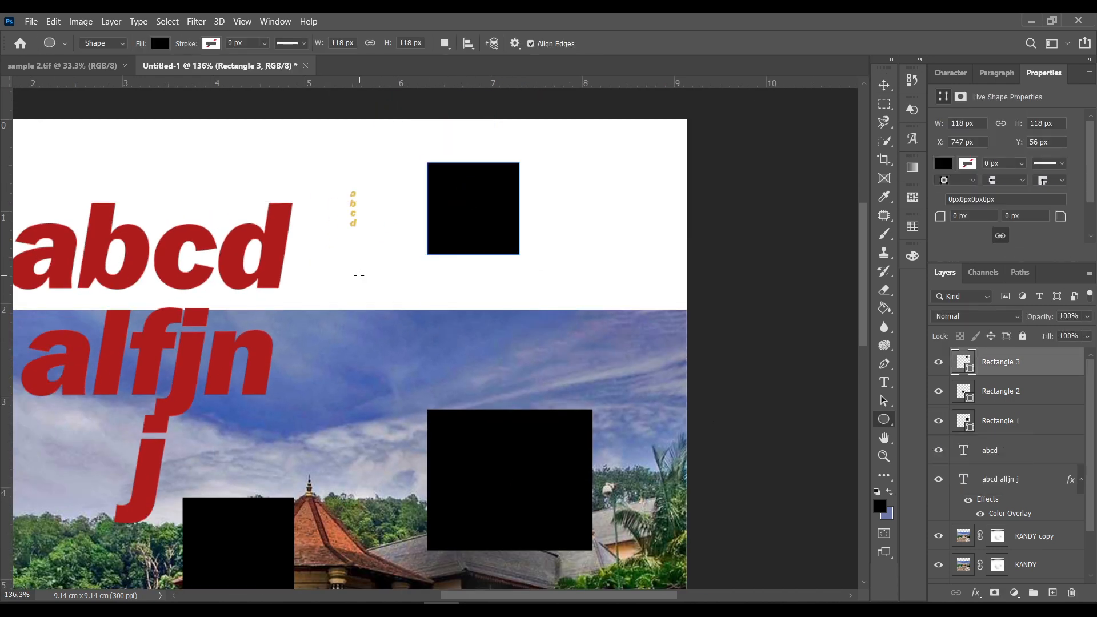
{"action": "left_click_drag", "start_coordinate": [359, 276], "coordinate": [368, 322]}
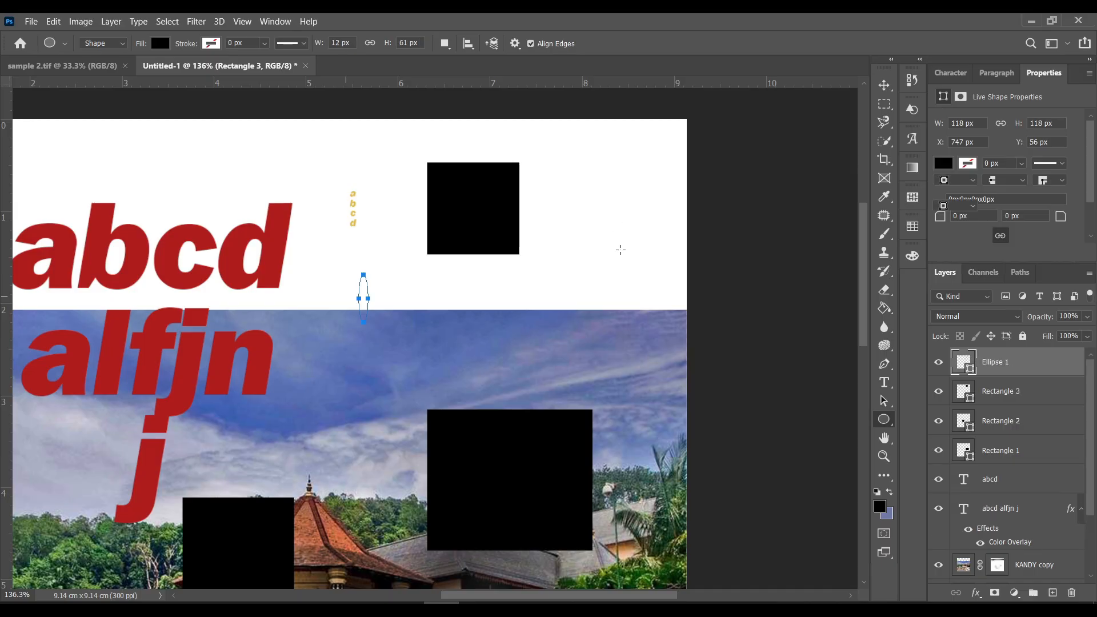
Step: Draw an ellipse about 133 × 127 px and a circle about 142 px wide near the canvas's upper-left corner, undoing each one
{"action": "scroll", "coordinate": [276, 248], "scroll_direction": "up", "scroll_amount": 3}
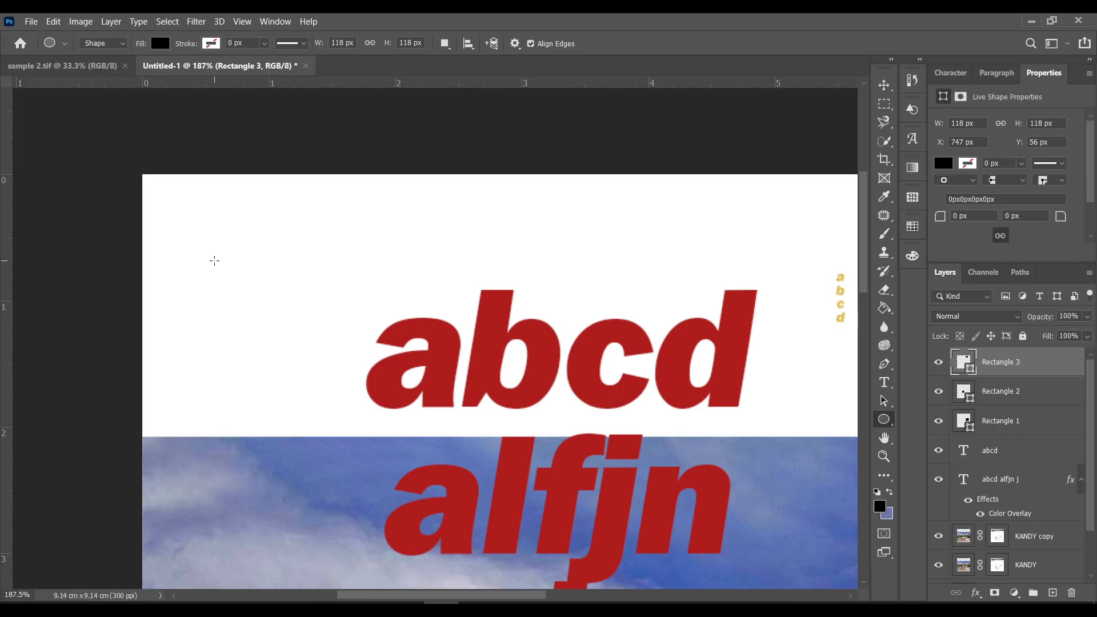
{"action": "left_click_drag", "start_coordinate": [188, 230], "coordinate": [338, 361]}
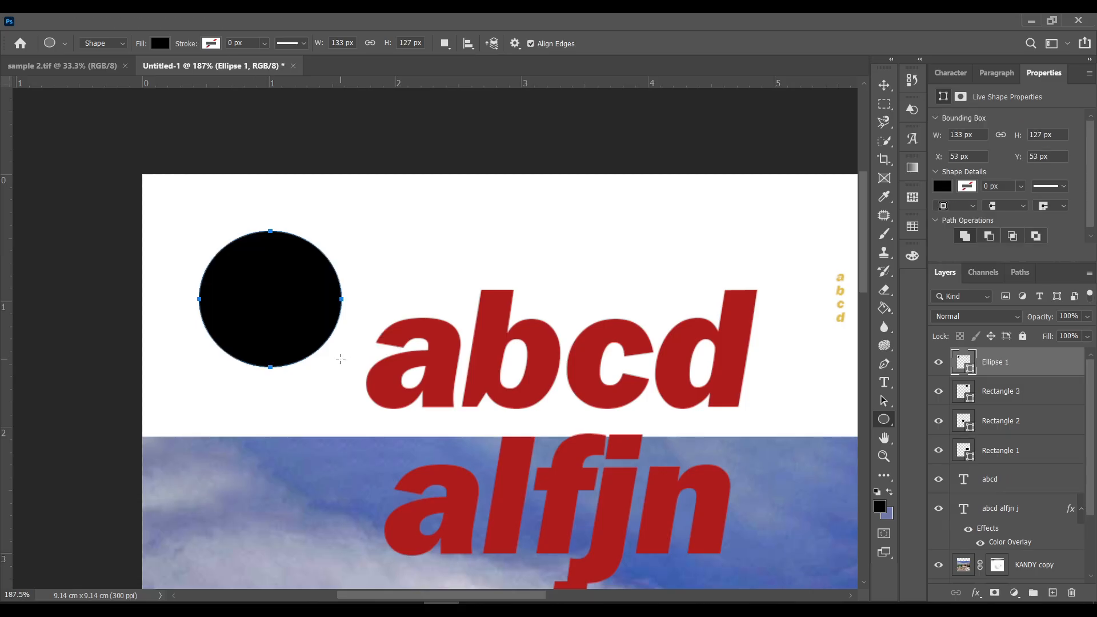
{"action": "key", "text": "ctrl+z"}
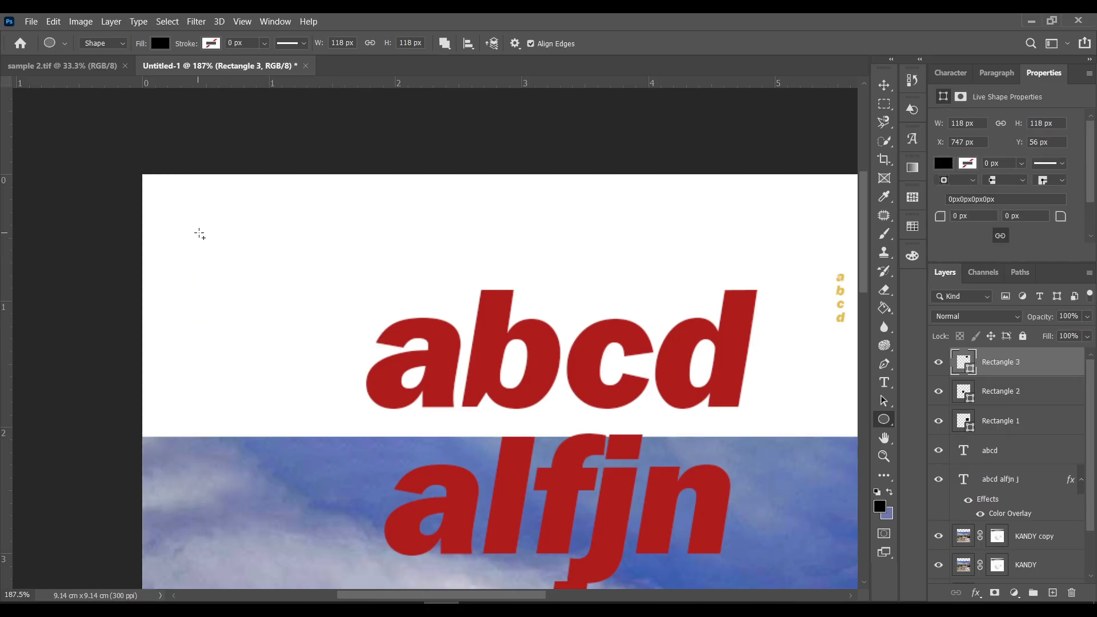
{"action": "left_click_drag", "start_coordinate": [199, 234], "coordinate": [351, 400]}
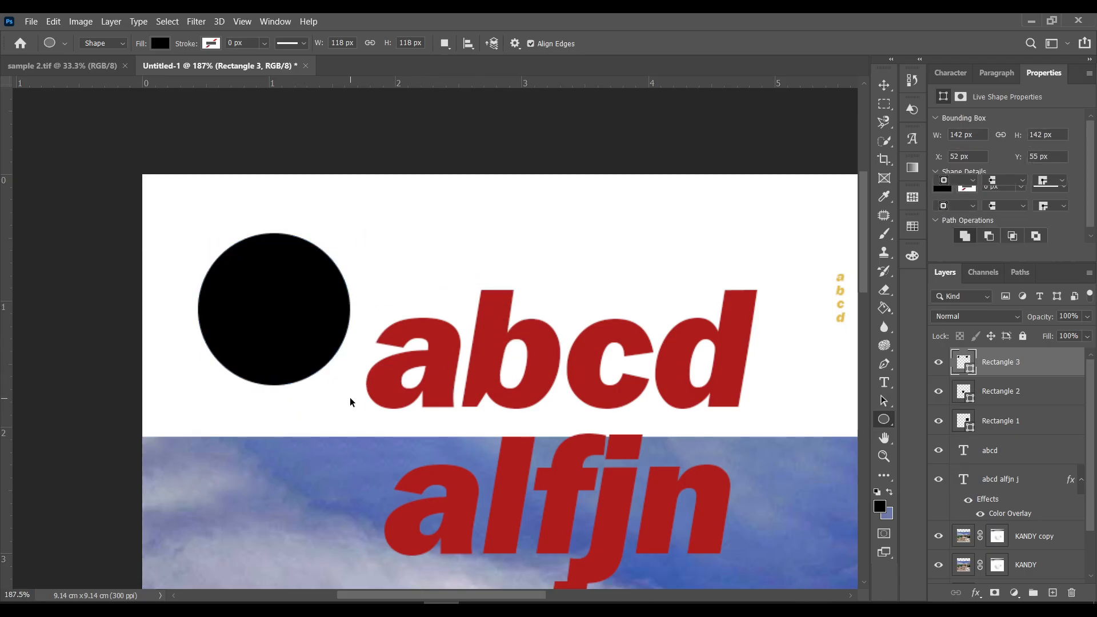
{"action": "key", "text": "ctrl+z"}
Step: Try intersecting a circle about 7 px wide with one about 136 px wide near the canvas's upper-left corner
{"action": "mouse_move", "coordinate": [221, 253]}
{"action": "left_mouse_down"}
{"action": "mouse_move", "coordinate": [240, 292]}
{"action": "mouse_move", "coordinate": [280, 335]}
{"action": "mouse_move", "coordinate": [251, 290]}
{"action": "mouse_move", "coordinate": [329, 377]}
{"action": "mouse_move", "coordinate": [288, 273]}
{"action": "mouse_move", "coordinate": [197, 354]}
{"action": "mouse_move", "coordinate": [294, 397]}
{"action": "mouse_move", "coordinate": [324, 286]}
{"action": "mouse_move", "coordinate": [211, 308]}
{"action": "mouse_move", "coordinate": [226, 334]}
{"action": "mouse_move", "coordinate": [261, 342]}
{"action": "mouse_move", "coordinate": [317, 331]}
{"action": "mouse_move", "coordinate": [304, 258]}
{"action": "mouse_move", "coordinate": [224, 277]}
{"action": "left_mouse_up"}
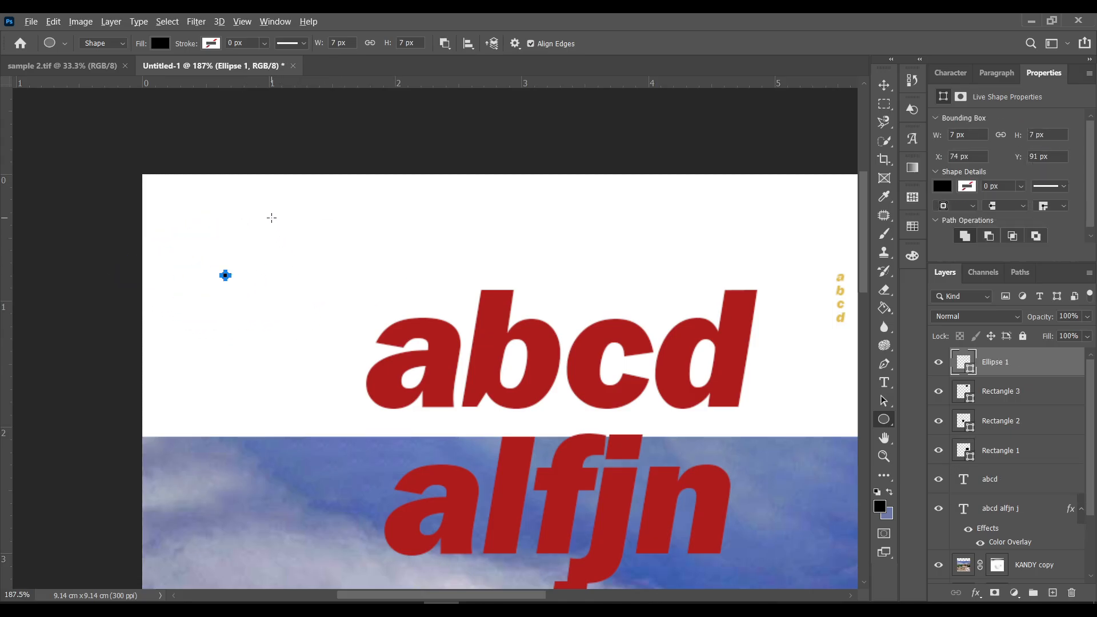
{"action": "mouse_move", "coordinate": [273, 219]}
{"action": "left_mouse_down"}
{"action": "mouse_move", "coordinate": [372, 292]}
{"action": "mouse_move", "coordinate": [421, 310]}
{"action": "mouse_move", "coordinate": [421, 216]}
{"action": "mouse_move", "coordinate": [421, 272]}
{"action": "mouse_move", "coordinate": [436, 289]}
{"action": "left_mouse_up"}
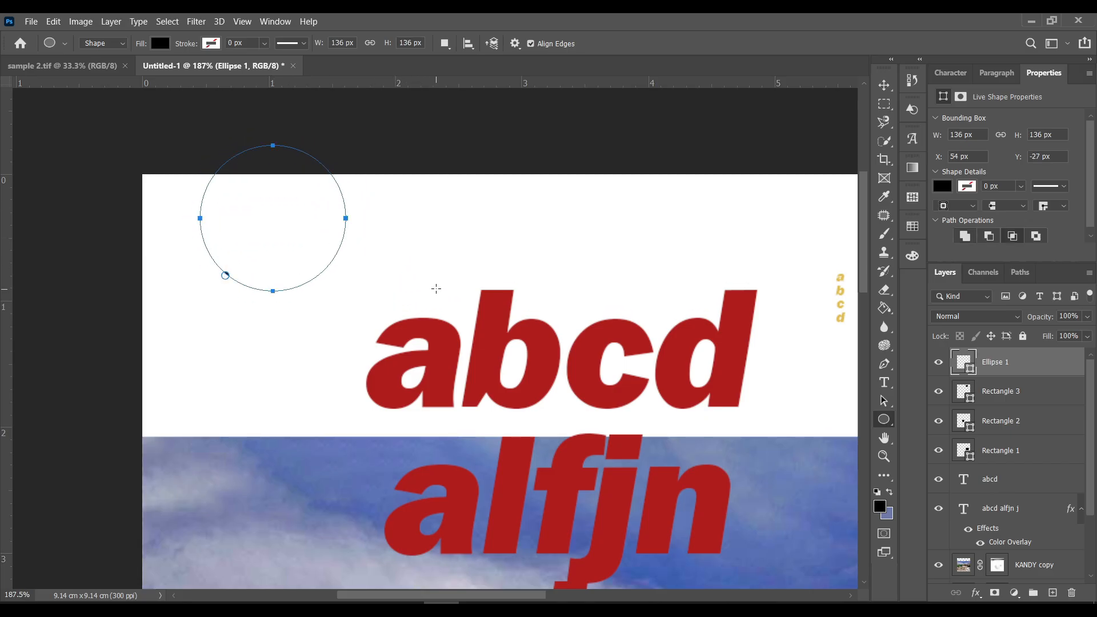
{"action": "key", "text": "v"}
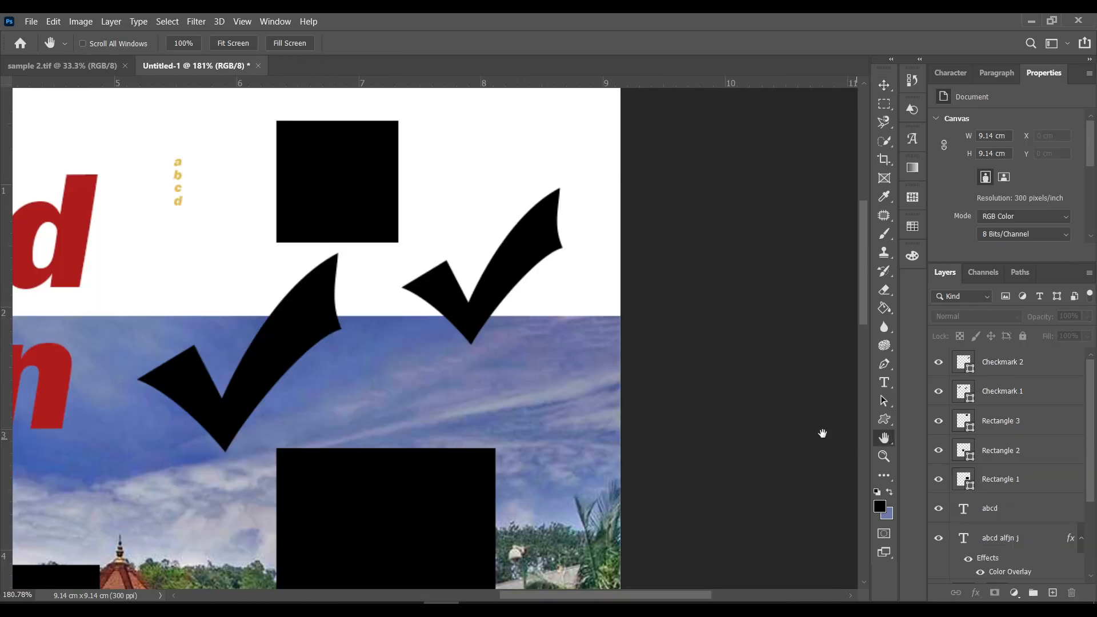
{"action": "scroll", "coordinate": [674, 365], "scroll_direction": "down", "scroll_amount": 1}
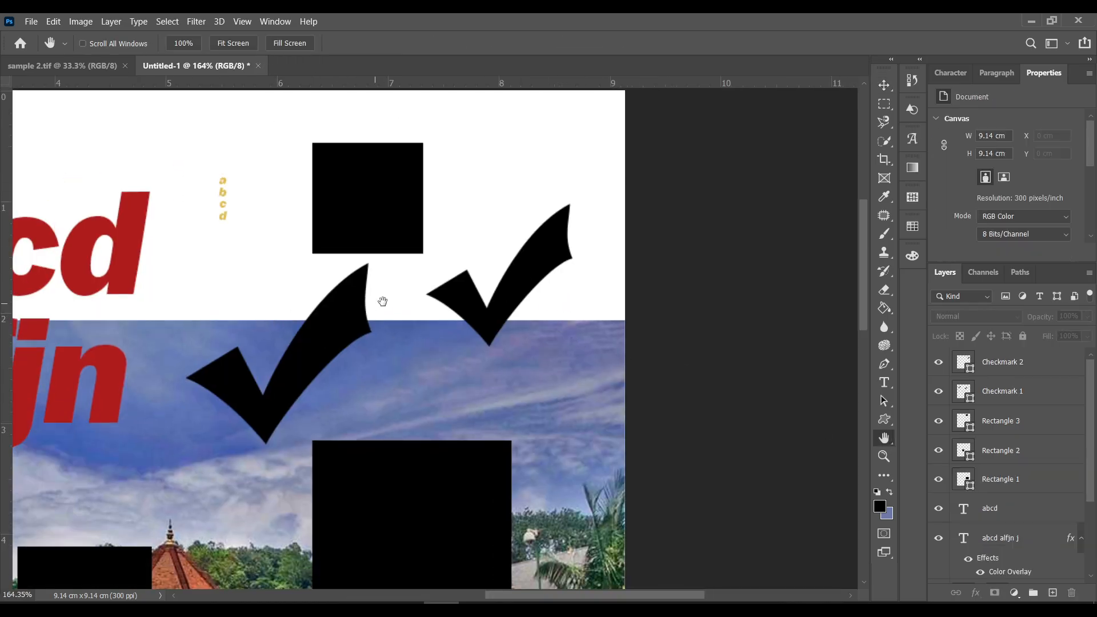
Step: Survey the composition with the Hand tool, from the upper checkmarks and red text down to the photo's lower-left corner
{"action": "left_click_drag", "start_coordinate": [443, 248], "coordinate": [672, 309]}
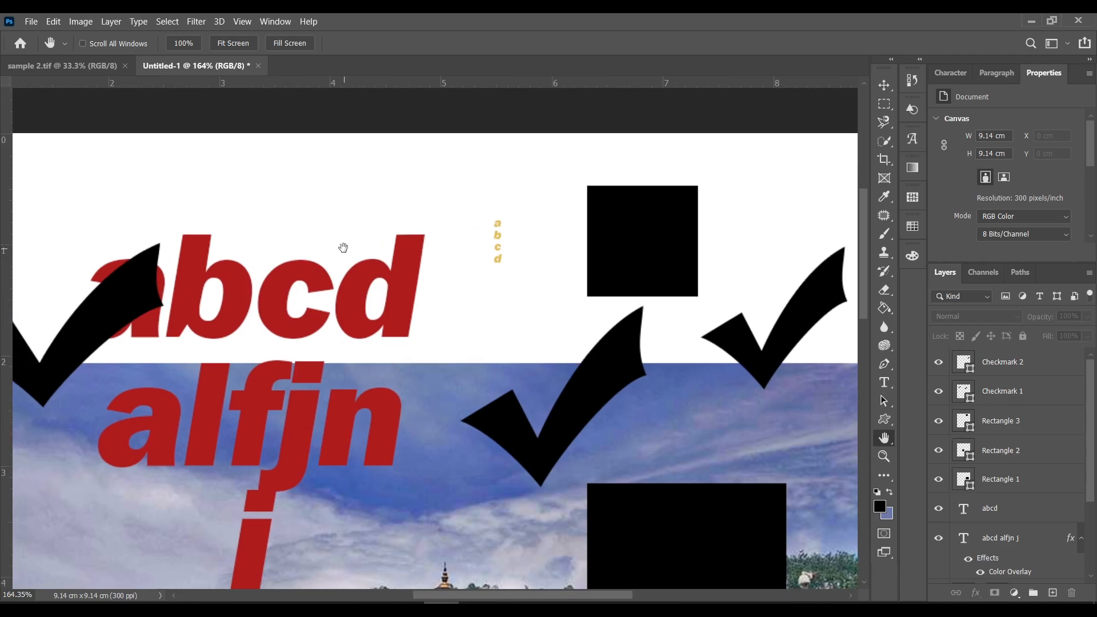
{"action": "left_click_drag", "start_coordinate": [341, 245], "coordinate": [565, 216]}
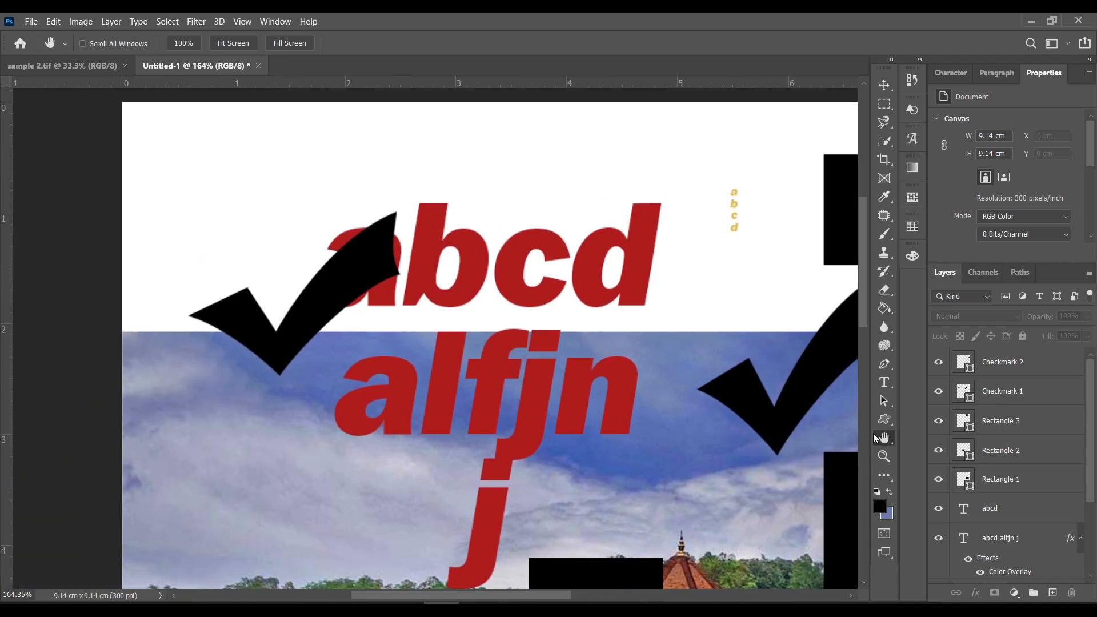
{"action": "left_click_drag", "start_coordinate": [848, 487], "coordinate": [600, 265]}
{"action": "left_click_drag", "start_coordinate": [548, 458], "coordinate": [534, 298]}
{"action": "left_click_drag", "start_coordinate": [496, 233], "coordinate": [555, 242]}
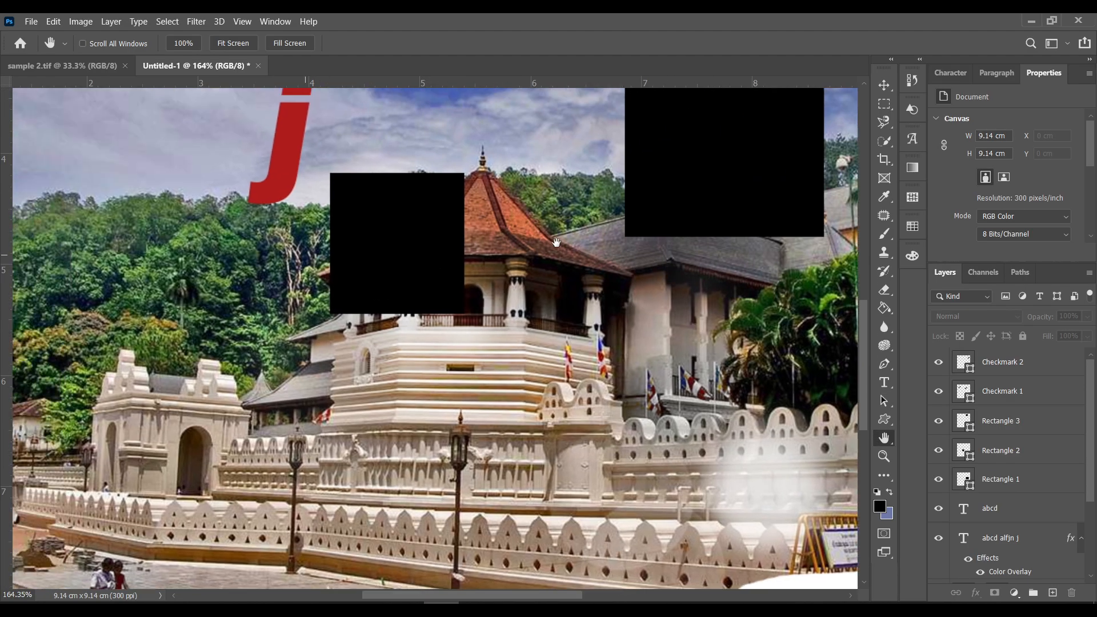
{"action": "left_click_drag", "start_coordinate": [363, 262], "coordinate": [557, 243]}
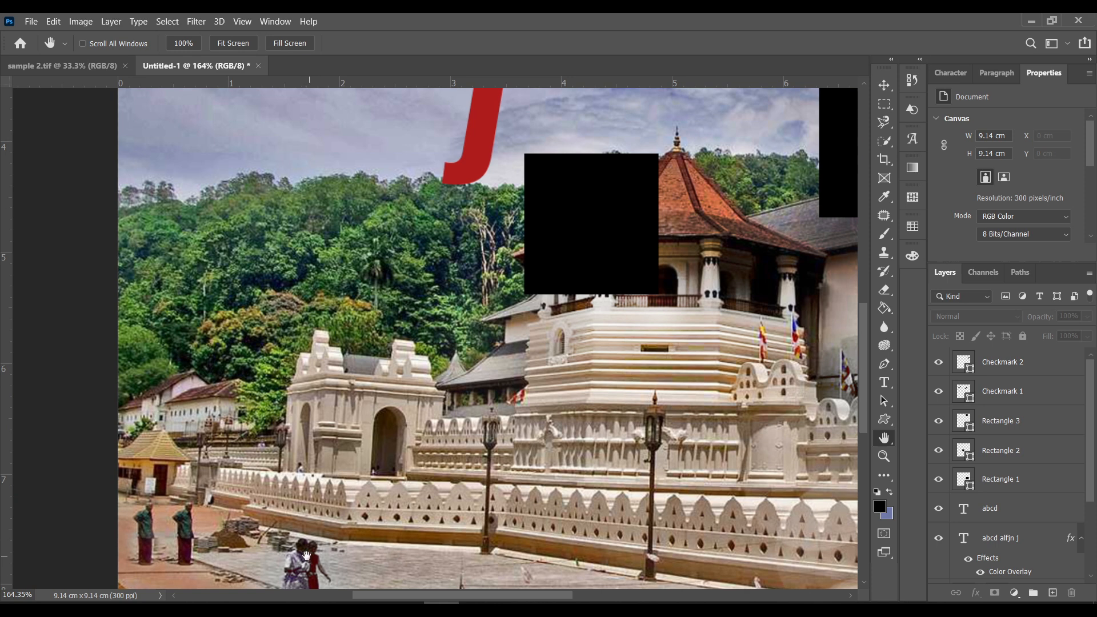
{"action": "left_click_drag", "start_coordinate": [311, 566], "coordinate": [425, 371]}
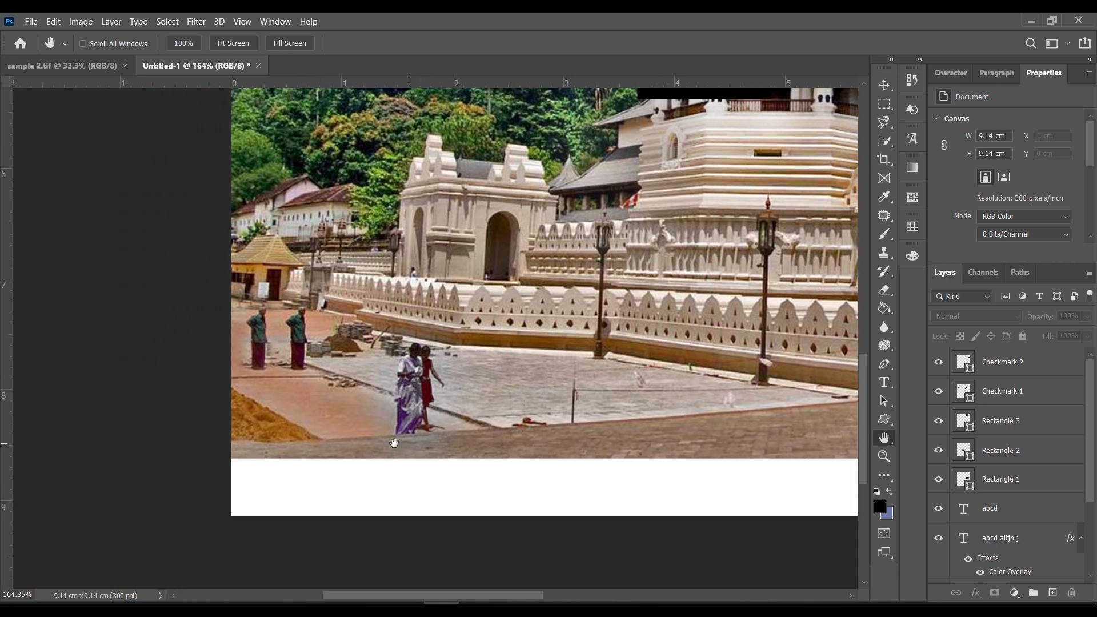
{"action": "left_click_drag", "start_coordinate": [395, 443], "coordinate": [469, 302]}
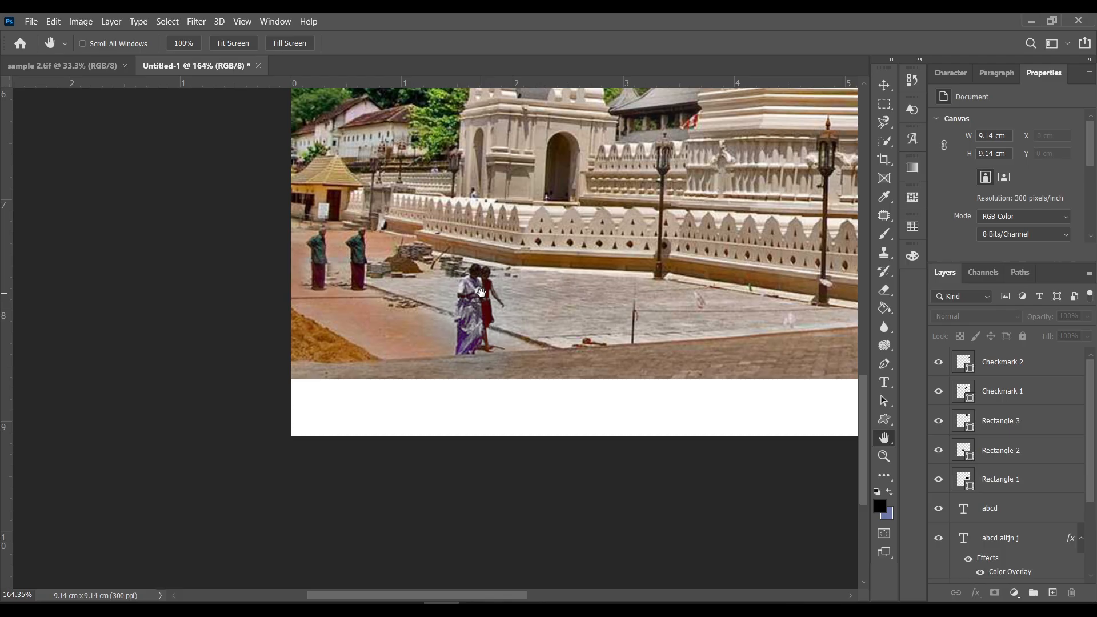
Step: With the Move tool active, examine the temple, text and black shapes at different magnifications, ending near the red j
{"action": "key", "text": "v"}
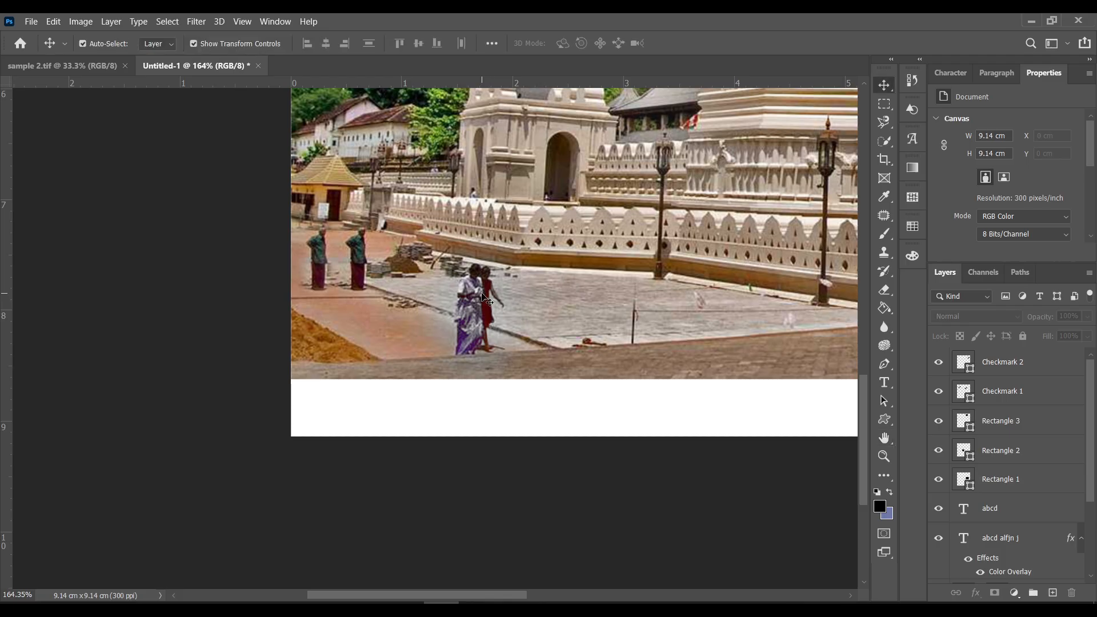
{"action": "scroll", "coordinate": [357, 343], "scroll_direction": "down", "scroll_amount": 5}
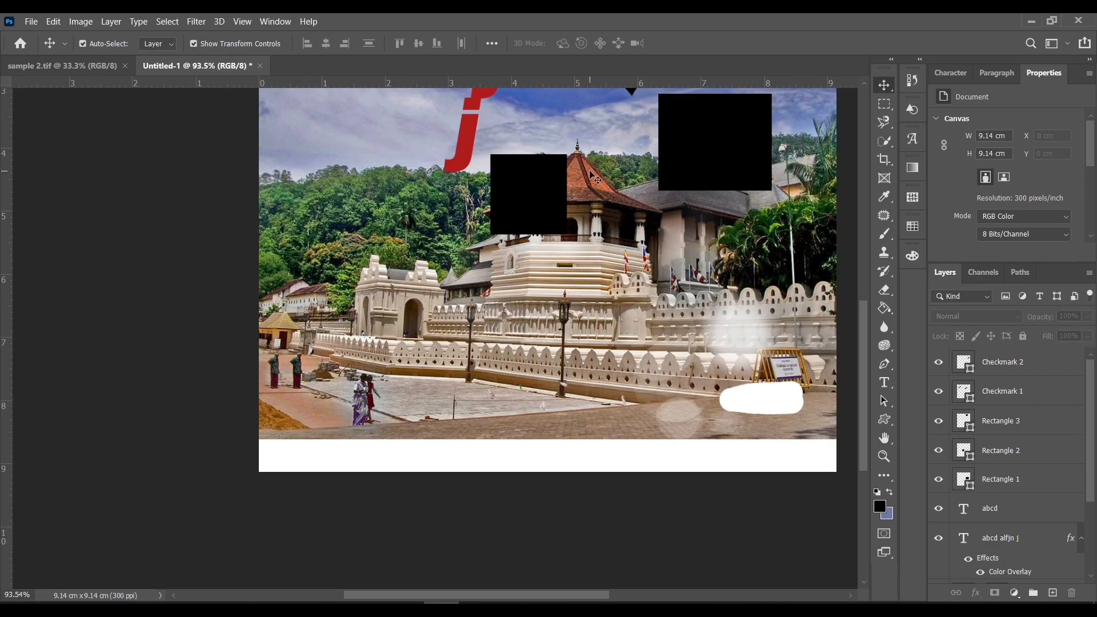
{"action": "scroll", "coordinate": [597, 170], "scroll_direction": "up", "scroll_amount": 1}
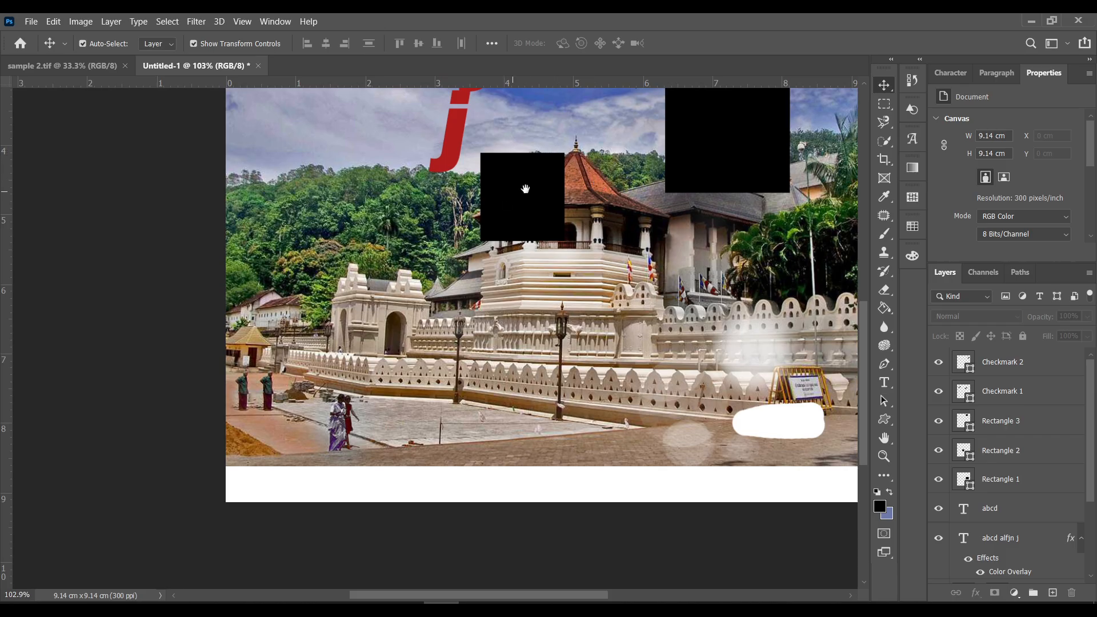
{"action": "left_click_drag", "start_coordinate": [530, 188], "coordinate": [436, 343]}
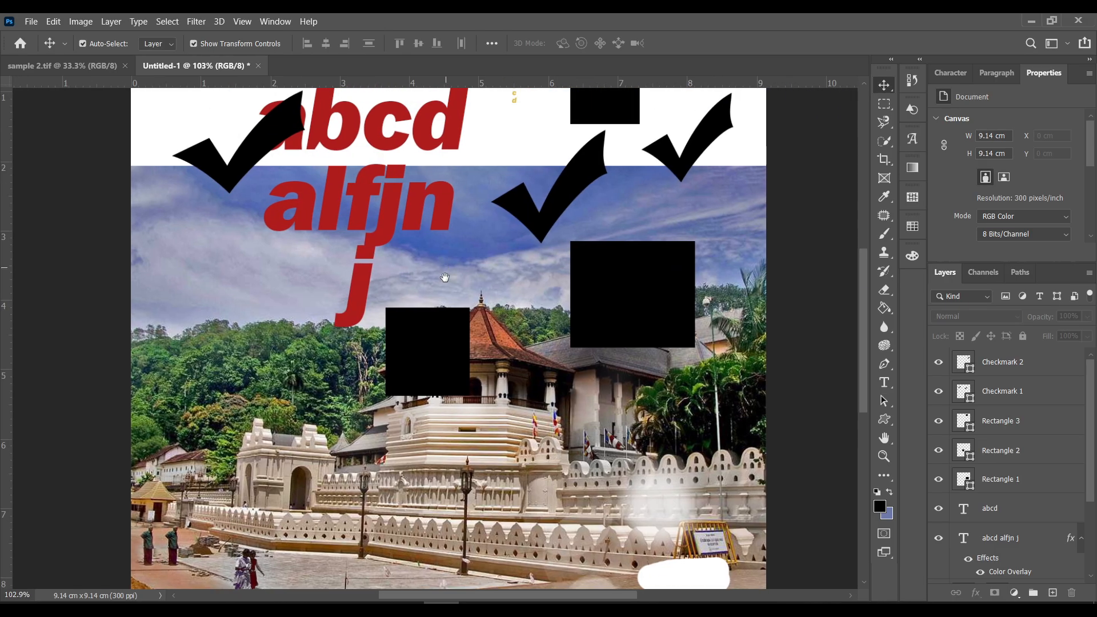
{"action": "left_click_drag", "start_coordinate": [444, 277], "coordinate": [435, 325]}
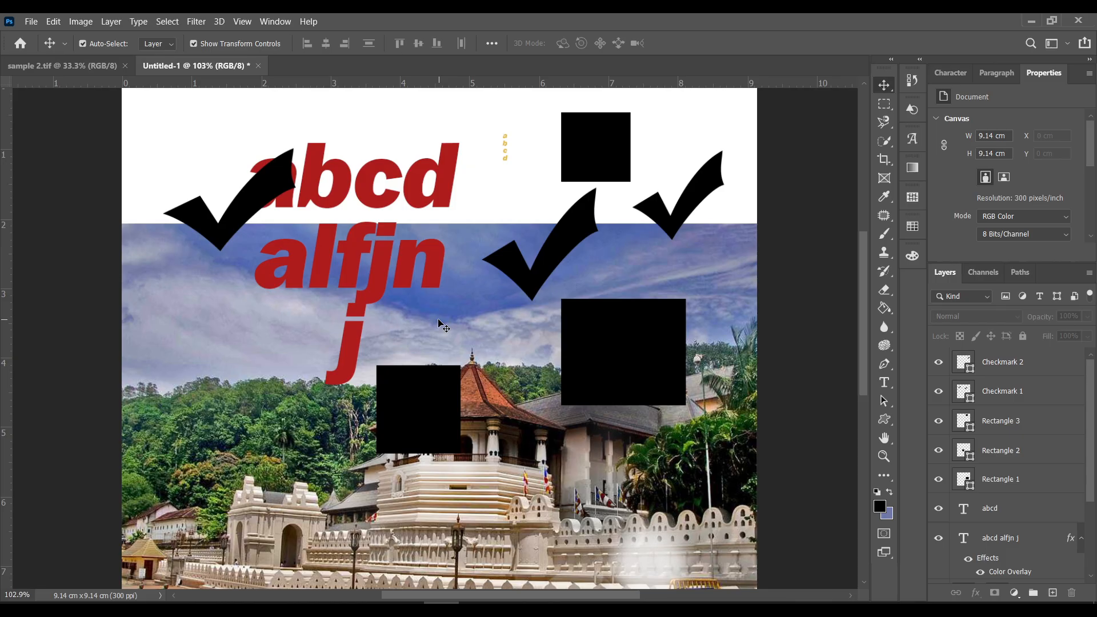
{"action": "scroll", "coordinate": [324, 445], "scroll_direction": "up", "scroll_amount": 3}
{"action": "left_click_drag", "start_coordinate": [326, 452], "coordinate": [441, 332]}
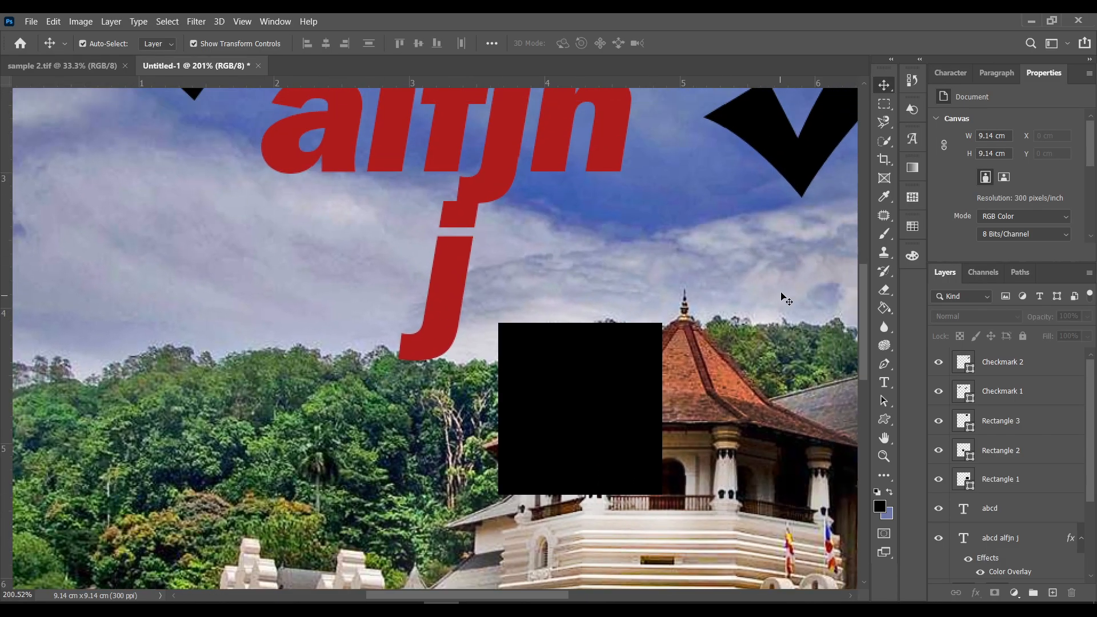
Step: Draw a checkmark about 67 × 65 px in the sky beside the red j, and undo a smaller second one below it
{"action": "left_click", "coordinate": [885, 420]}
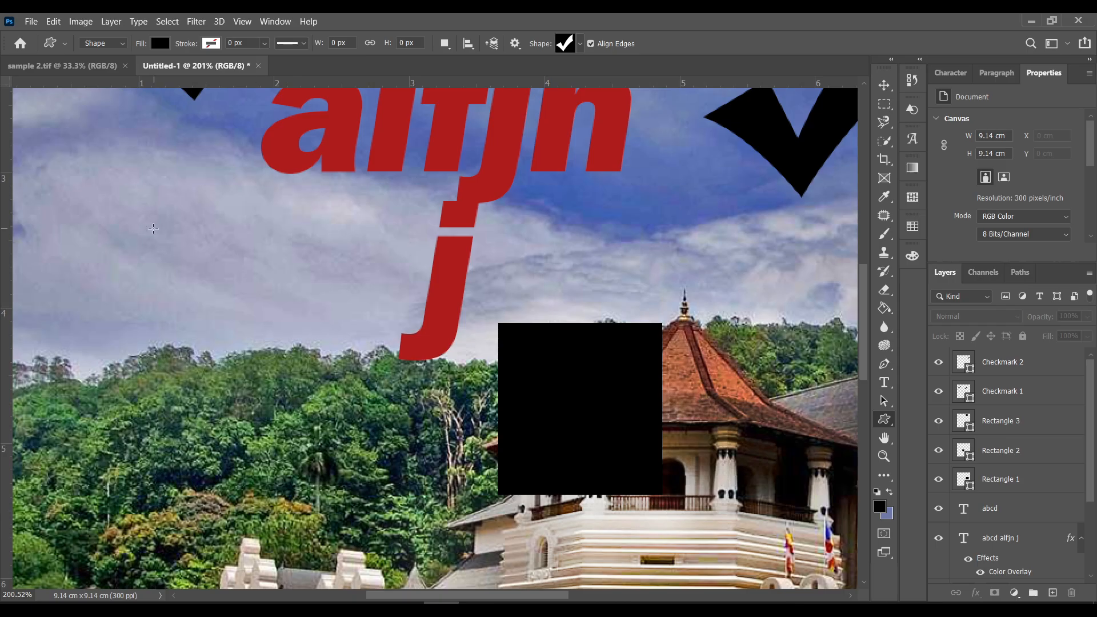
{"action": "left_click_drag", "start_coordinate": [176, 341], "coordinate": [246, 286]}
{"action": "left_click_drag", "start_coordinate": [183, 418], "coordinate": [222, 373]}
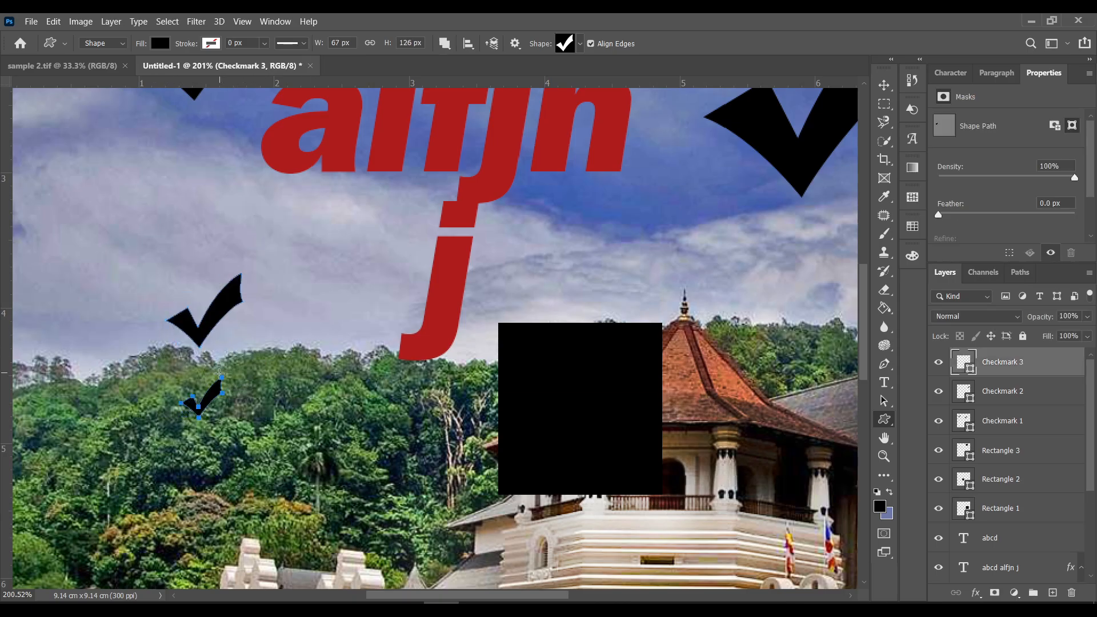
{"action": "key", "text": "ctrl+z"}
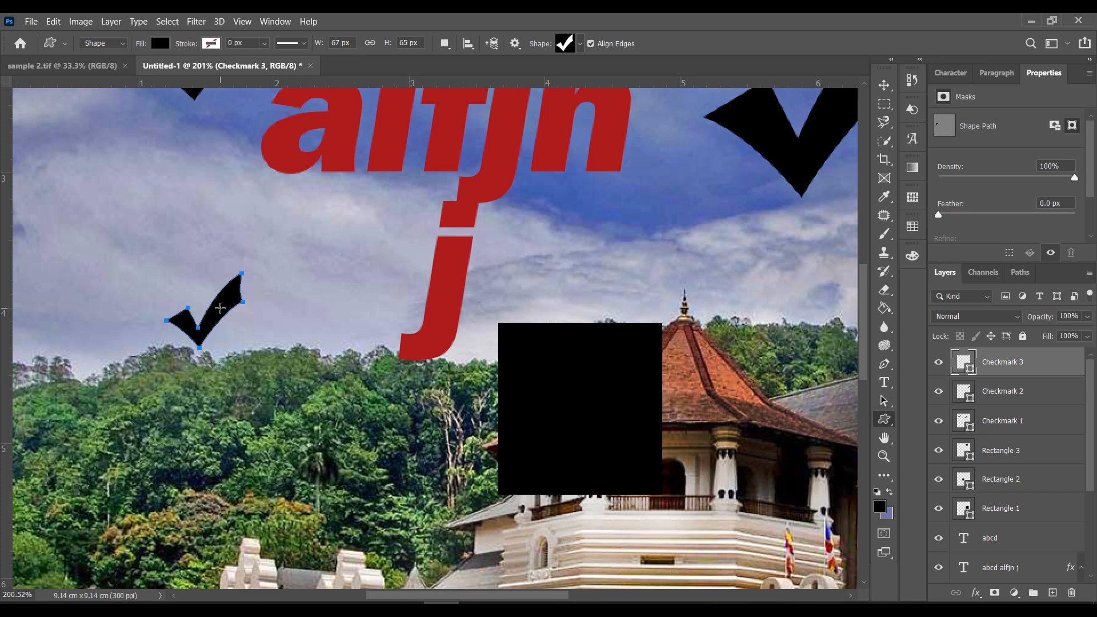
Step: Duplicate the small checkmark downward over the trees to form a column of four checkmarks
{"action": "key", "text": "v"}
{"action": "left_click_drag", "start_coordinate": [220, 308], "coordinate": [341, 452]}
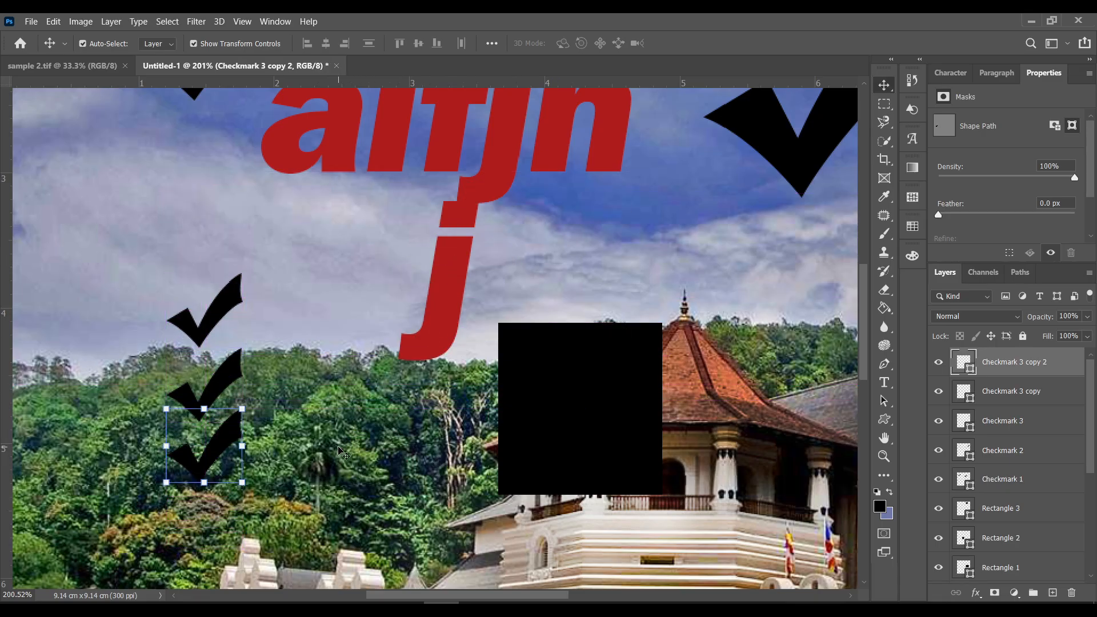
{"action": "scroll", "coordinate": [181, 471], "scroll_direction": "up", "scroll_amount": 5}
{"action": "left_click_drag", "start_coordinate": [189, 448], "coordinate": [257, 273]}
{"action": "left_click_drag", "start_coordinate": [329, 235], "coordinate": [333, 458]}
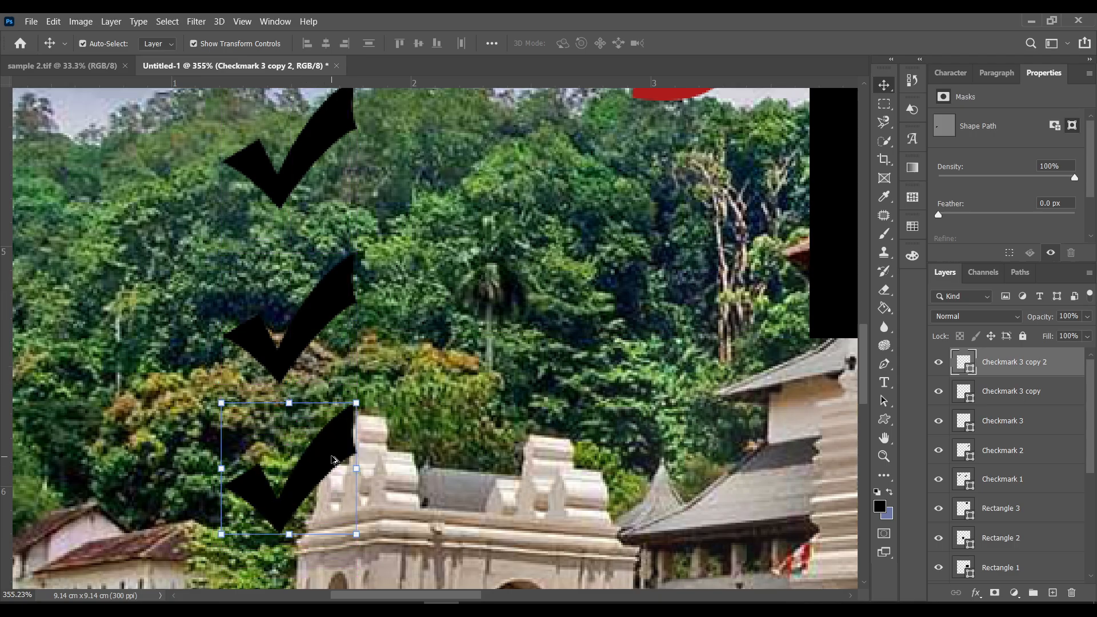
{"action": "key", "text": "ctrl+j"}
{"action": "scroll", "coordinate": [307, 429], "scroll_direction": "down", "scroll_amount": 5}
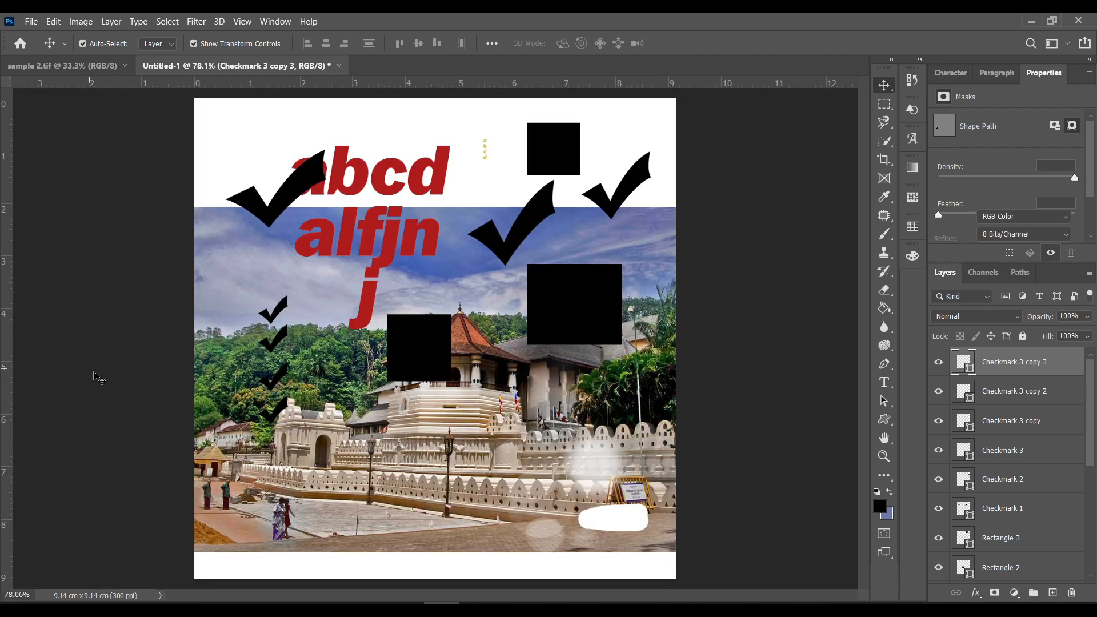
Step: Place a copy of the uppermost small checkmark beside it, and a copy of the red text over the photo's lower-right area
{"action": "scroll", "coordinate": [189, 257], "scroll_direction": "up", "scroll_amount": 6}
{"action": "left_click_drag", "start_coordinate": [186, 254], "coordinate": [329, 207]}
{"action": "scroll", "coordinate": [371, 206], "scroll_direction": "down", "scroll_amount": 5}
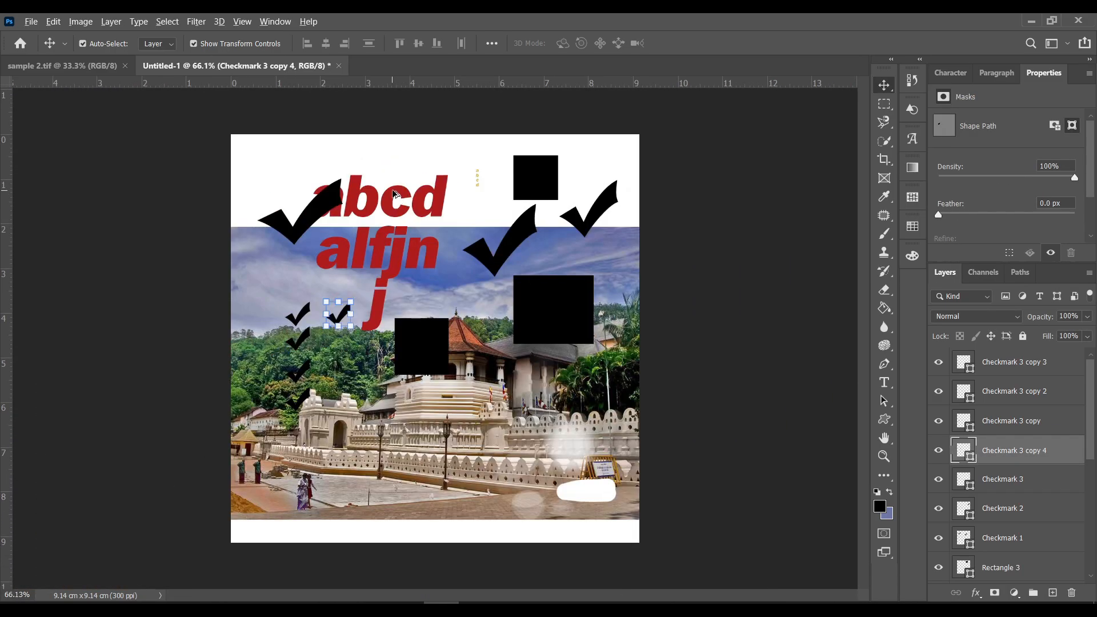
{"action": "left_click_drag", "start_coordinate": [396, 194], "coordinate": [522, 411]}
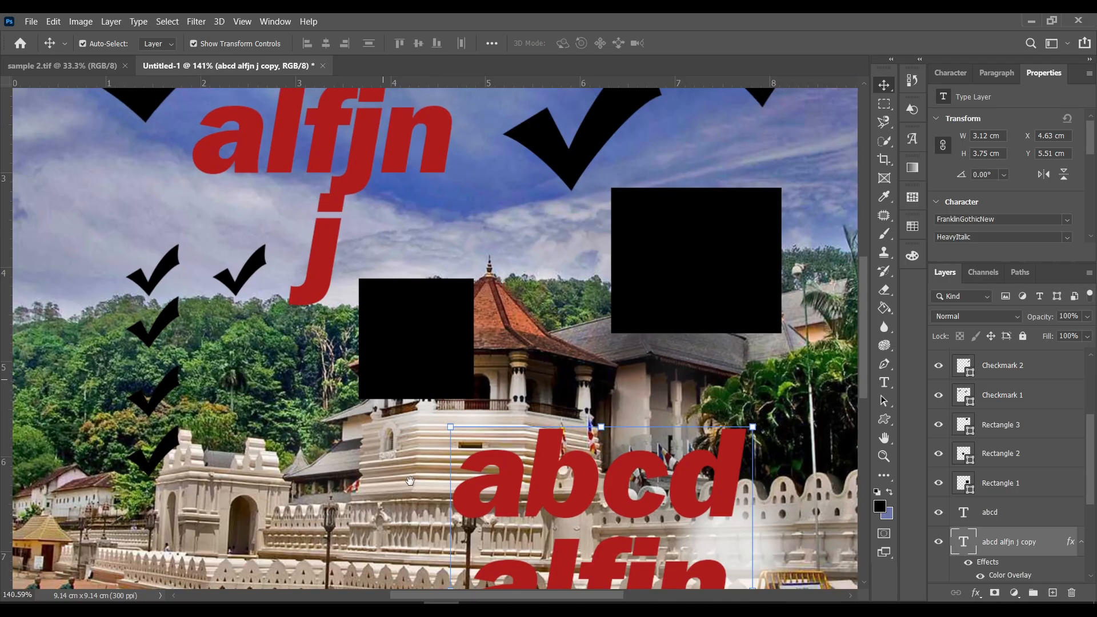
Step: Add another copy of the small checkmark at the lower end of the column, beside the gatehouse
{"action": "scroll", "coordinate": [427, 410], "scroll_direction": "up", "scroll_amount": 5}
{"action": "scroll", "coordinate": [423, 389], "scroll_direction": "left", "scroll_amount": 5}
{"action": "scroll", "coordinate": [400, 410], "scroll_direction": "down", "scroll_amount": 3}
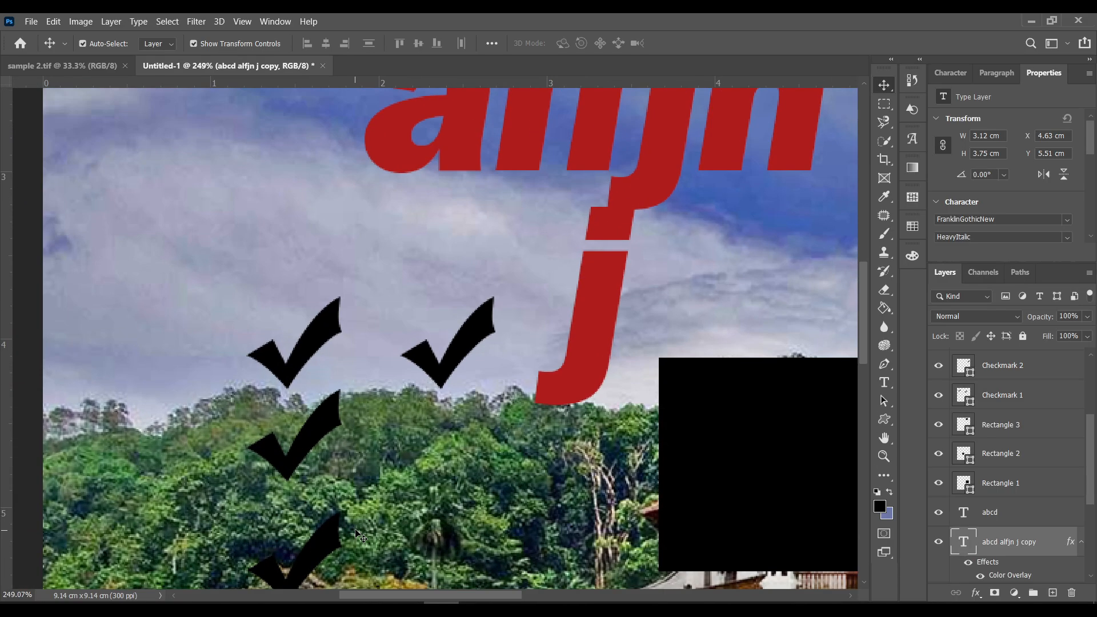
{"action": "scroll", "coordinate": [400, 410], "scroll_direction": "up", "scroll_amount": 4}
{"action": "left_click_drag", "start_coordinate": [382, 251], "coordinate": [491, 222]}
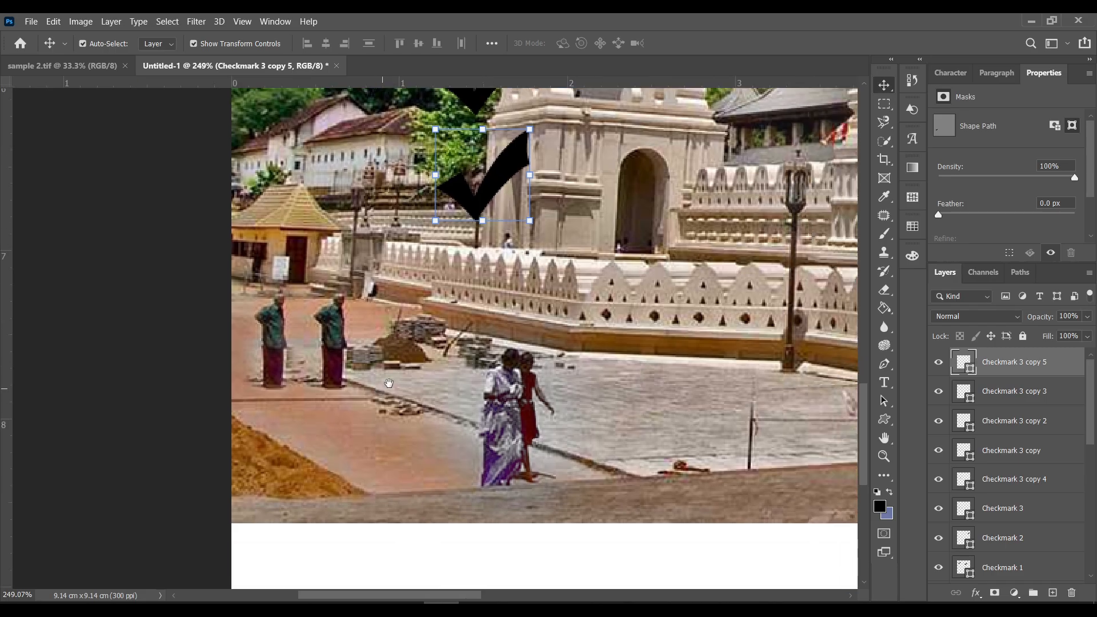
{"action": "left_click_drag", "start_coordinate": [540, 274], "coordinate": [352, 399]}
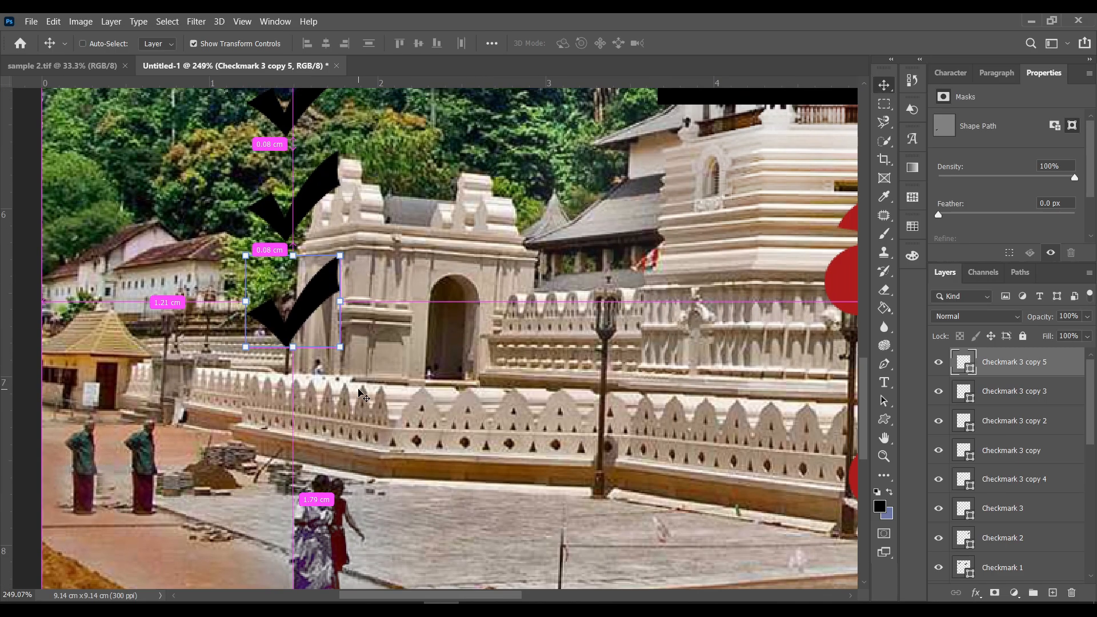
Step: Fit the whole canvas in view and examine the black square and the red text closely with the Zoom tool
{"action": "key", "text": "ctrl+0"}
{"action": "left_click", "coordinate": [884, 456]}
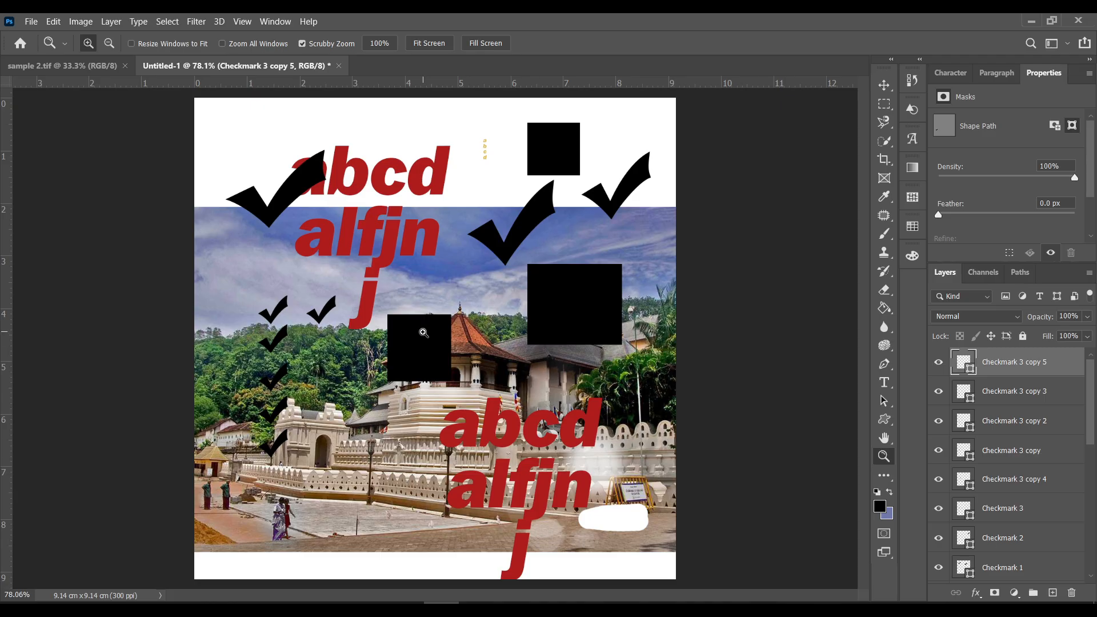
{"action": "key", "text": "alt"}
{"action": "left_click", "coordinate": [419, 344]}
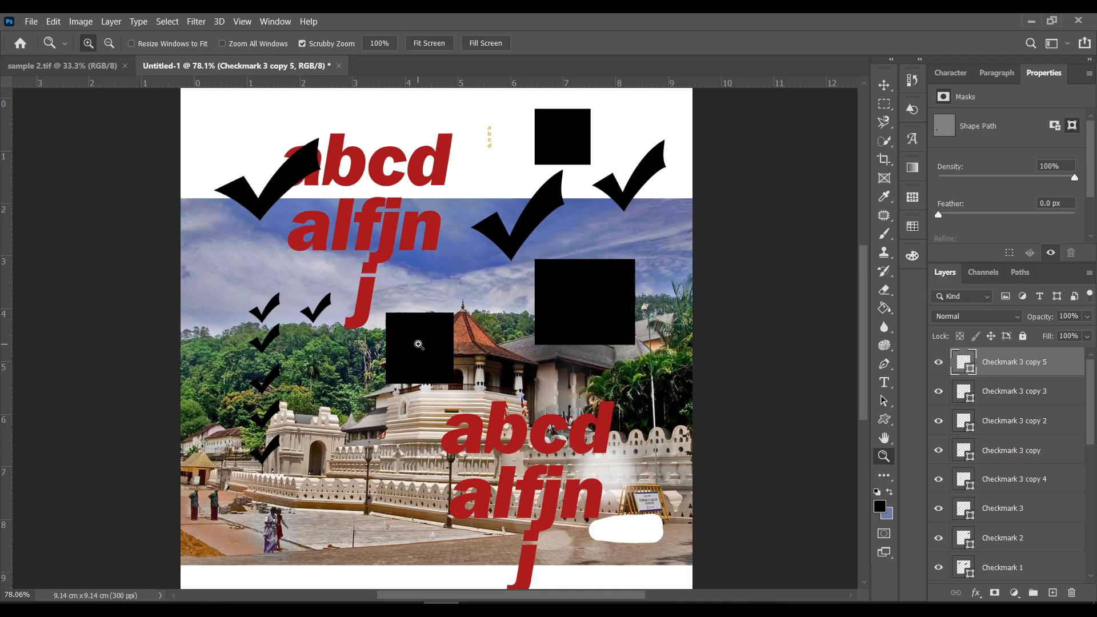
{"action": "left_click", "coordinate": [419, 344]}
{"action": "left_click", "coordinate": [419, 345]}
{"action": "left_click", "coordinate": [418, 345]}
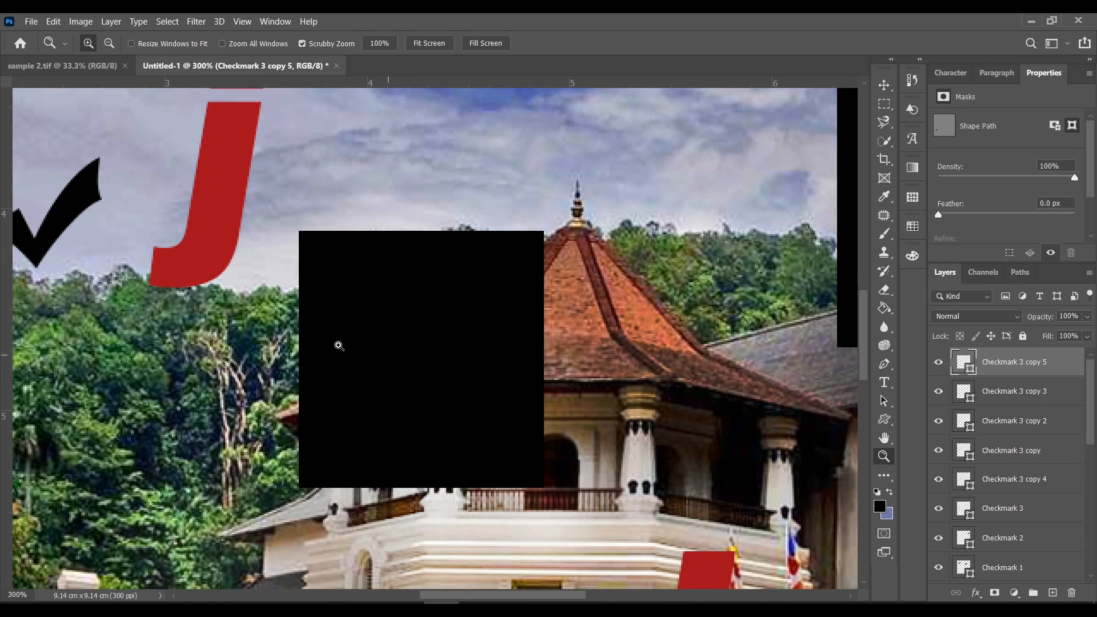
{"action": "key", "text": "alt"}
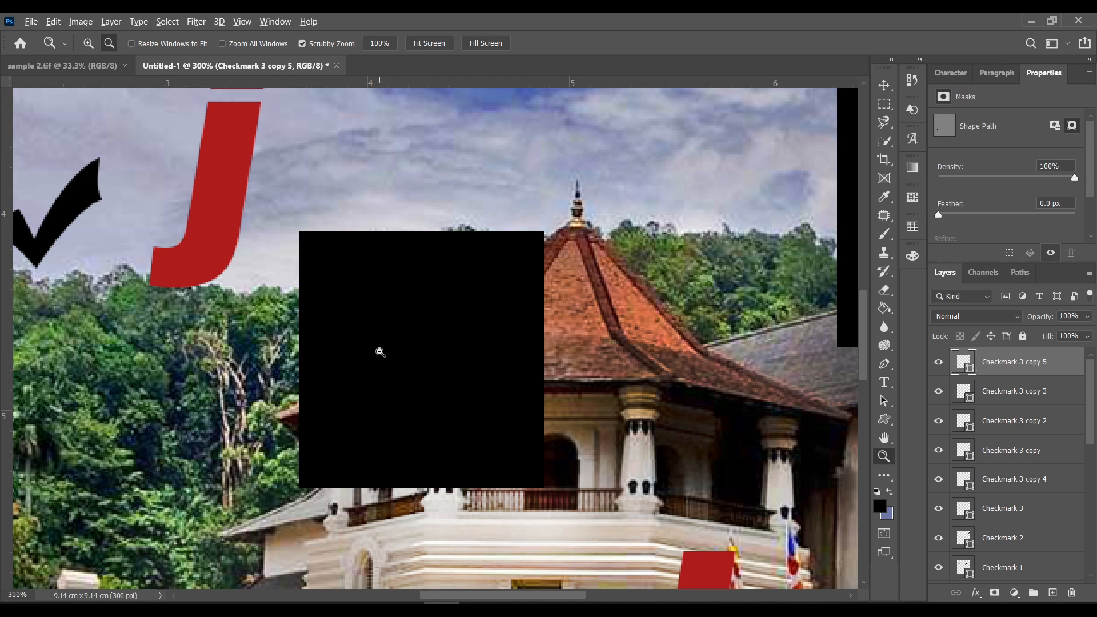
{"action": "left_click", "coordinate": [488, 372]}
{"action": "left_click", "coordinate": [489, 372]}
{"action": "left_click", "coordinate": [488, 372]}
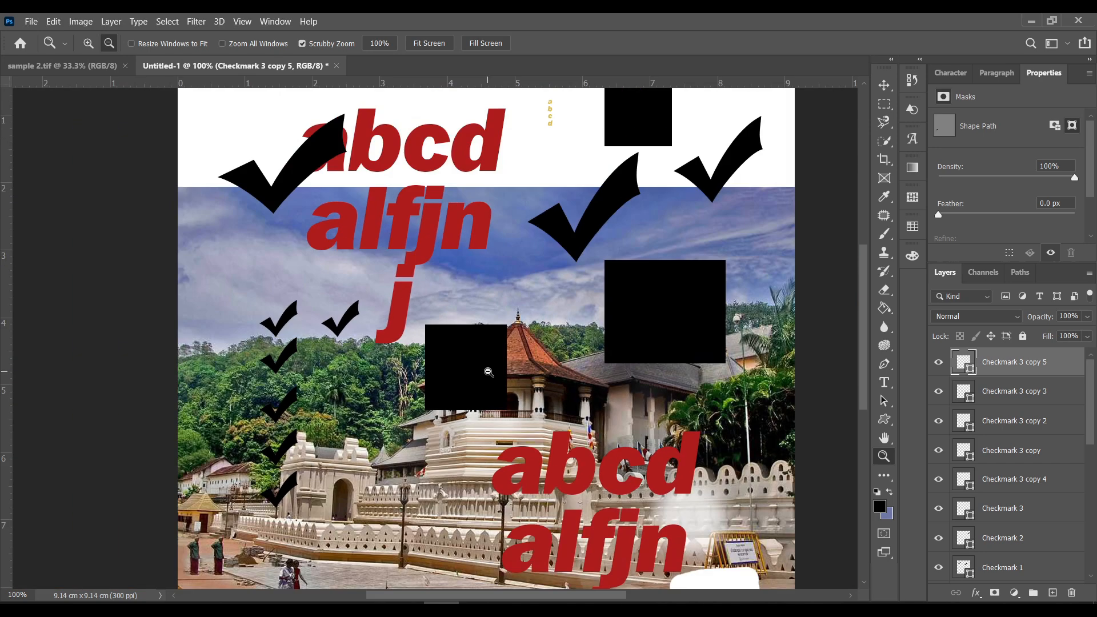
{"action": "left_click", "coordinate": [386, 242]}
{"action": "left_click", "coordinate": [387, 242]}
Step: With the Move tool active, inspect the red text, checkmarks and temple at varying magnifications
{"action": "key", "text": "v"}
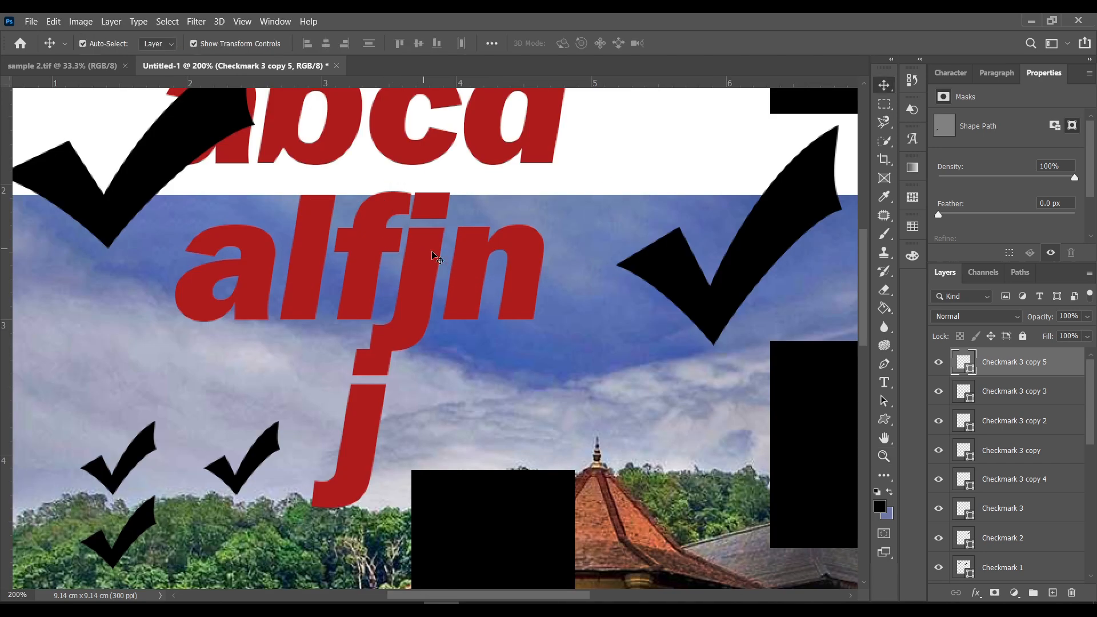
{"action": "scroll", "coordinate": [482, 309], "scroll_direction": "up", "scroll_amount": 5}
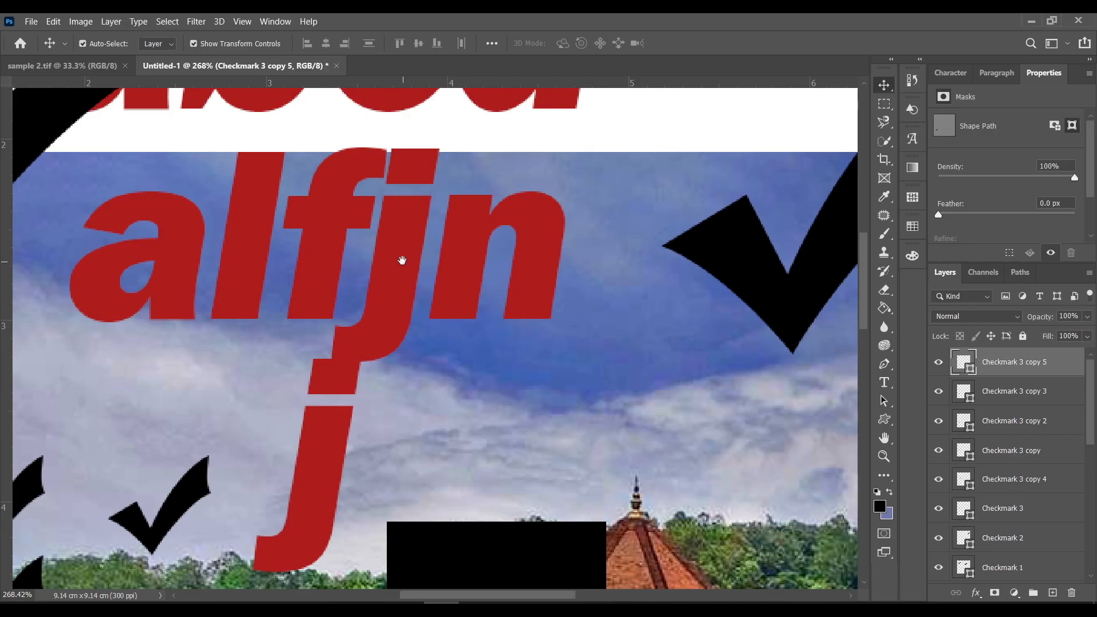
{"action": "left_click_drag", "start_coordinate": [402, 261], "coordinate": [405, 129]}
{"action": "scroll", "coordinate": [182, 168], "scroll_direction": "up", "scroll_amount": 6}
{"action": "scroll", "coordinate": [298, 292], "scroll_direction": "down", "scroll_amount": 12}
{"action": "scroll", "coordinate": [406, 307], "scroll_direction": "up", "scroll_amount": 6}
{"action": "scroll", "coordinate": [406, 306], "scroll_direction": "down", "scroll_amount": 4}
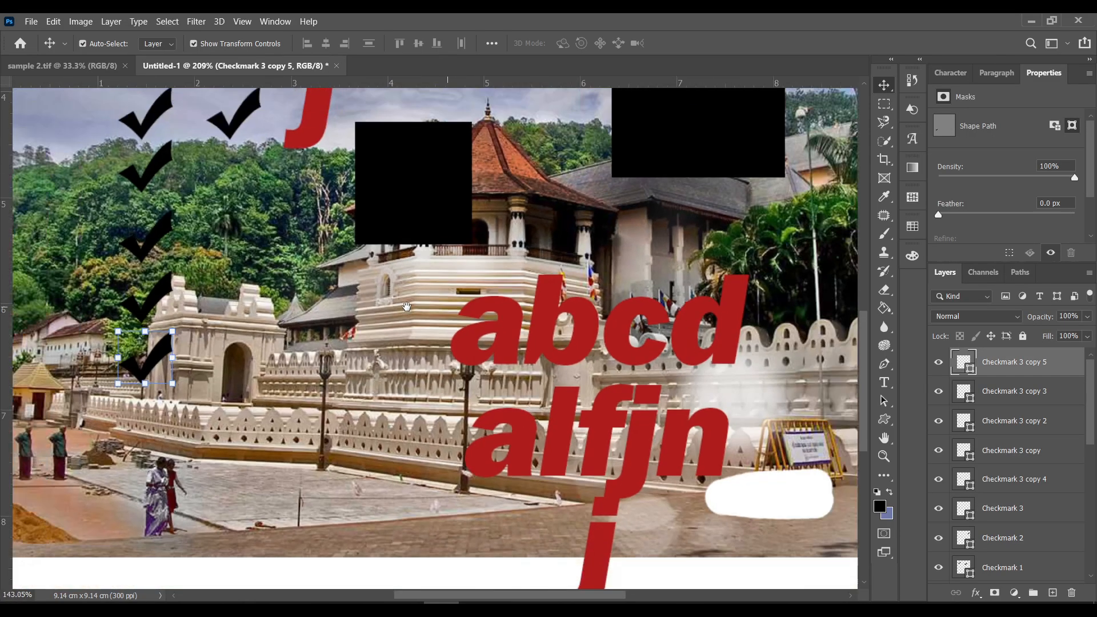
{"action": "scroll", "coordinate": [407, 307], "scroll_direction": "down", "scroll_amount": 1}
Step: Turn off Zoom with Scroll Wheel in the Tools preferences and apply the change
{"action": "left_click", "coordinate": [53, 21]}
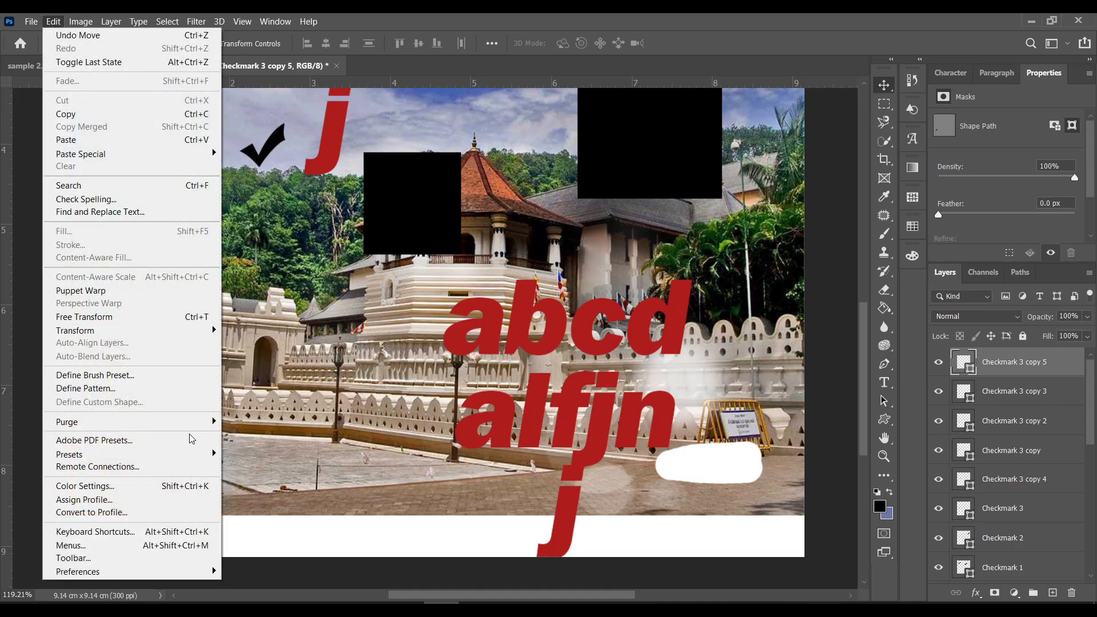
{"action": "mouse_move", "coordinate": [172, 571]}
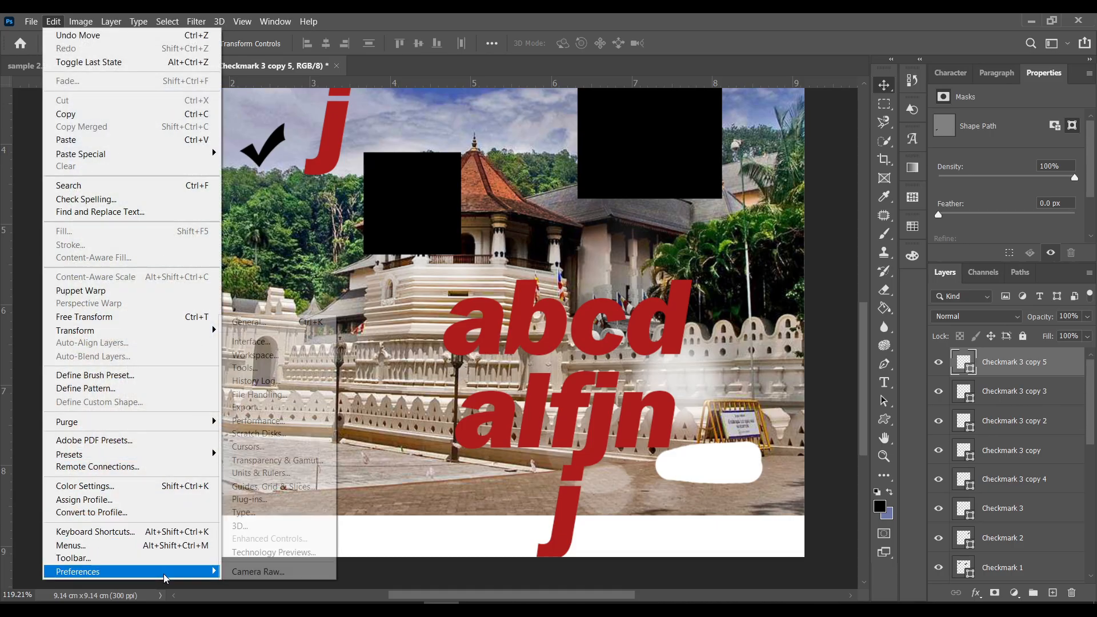
{"action": "left_click", "coordinate": [297, 325]}
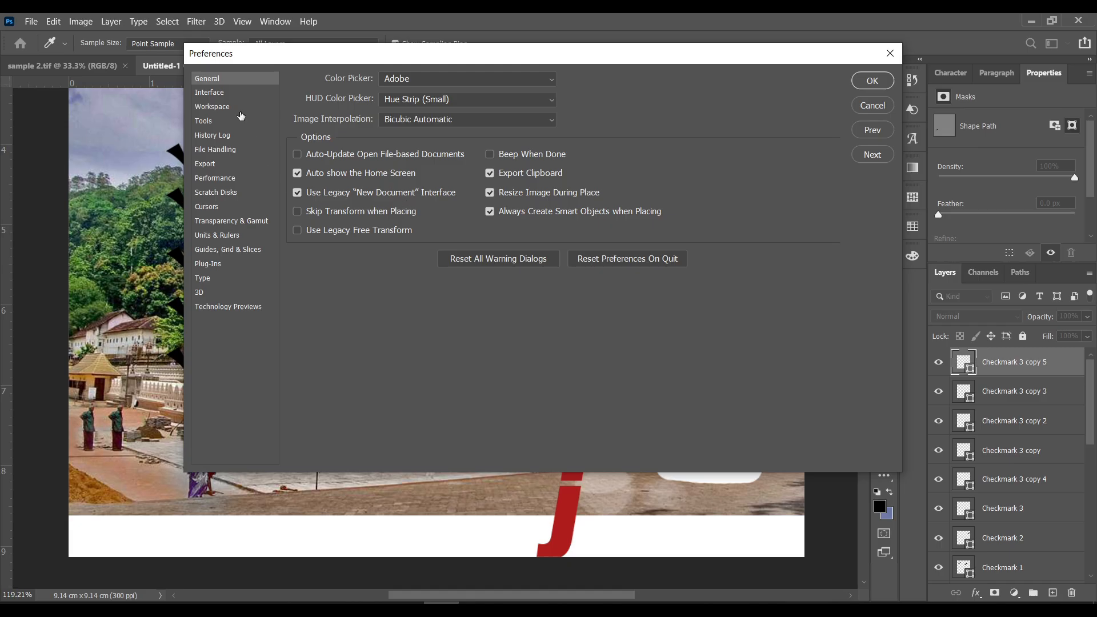
{"action": "left_click", "coordinate": [204, 122]}
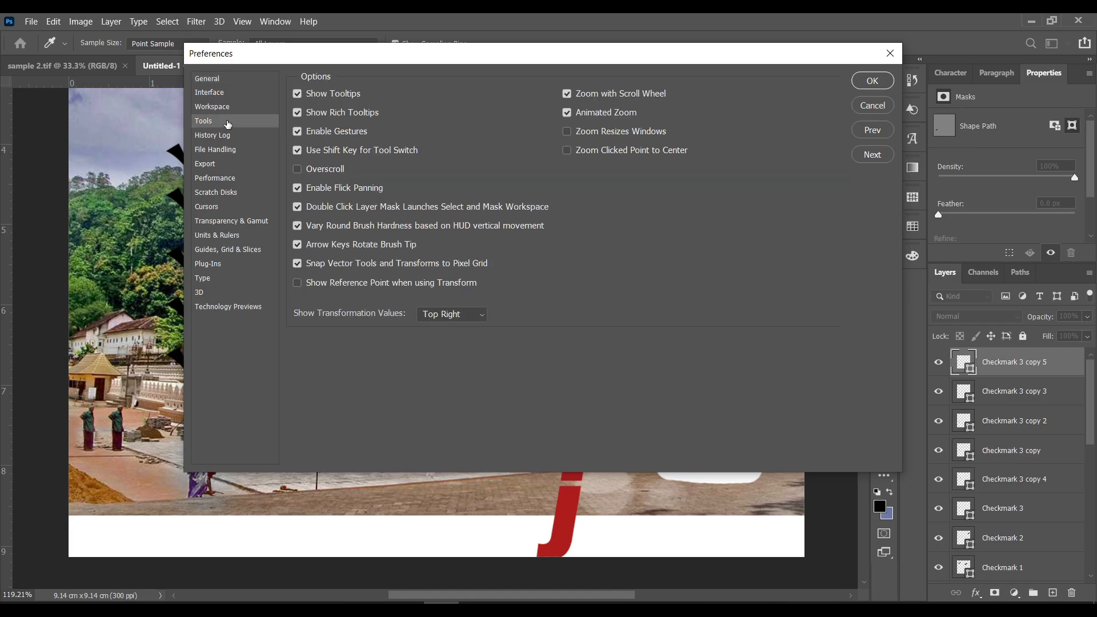
{"action": "left_click", "coordinate": [566, 94]}
{"action": "left_click", "coordinate": [872, 80]}
Step: Check how the canvas pans and zooms with the scroll wheel around the black square and temple roof
{"action": "scroll", "coordinate": [486, 288], "scroll_direction": "up", "scroll_amount": 4}
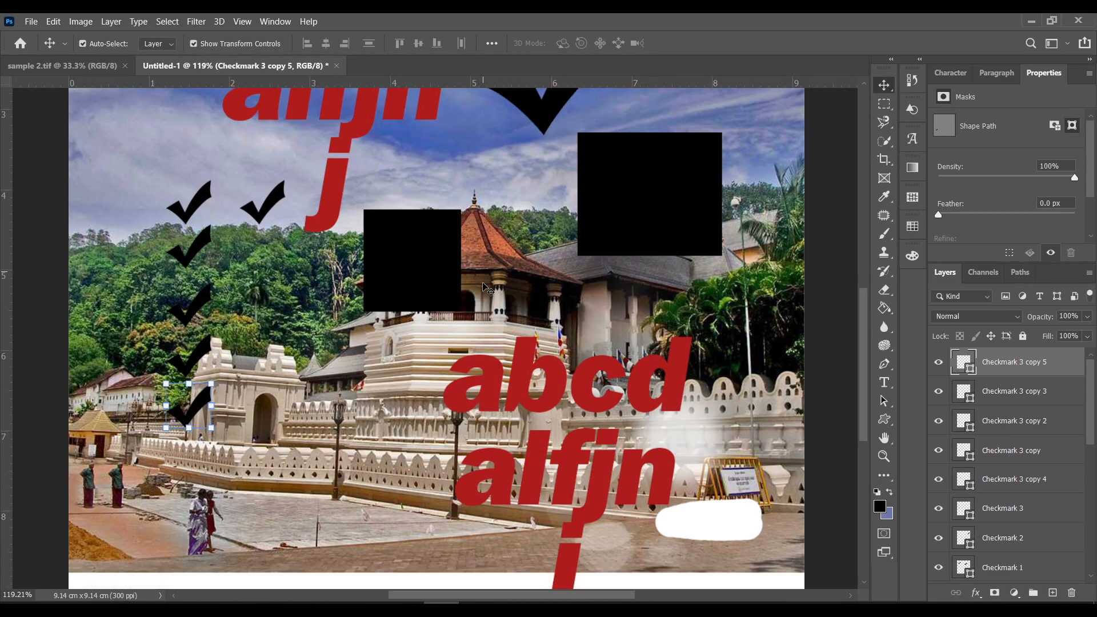
{"action": "scroll", "coordinate": [486, 289], "scroll_direction": "up", "scroll_amount": 4}
{"action": "scroll", "coordinate": [486, 288], "scroll_direction": "down", "scroll_amount": 4}
{"action": "scroll", "coordinate": [486, 288], "scroll_direction": "up", "scroll_amount": 4}
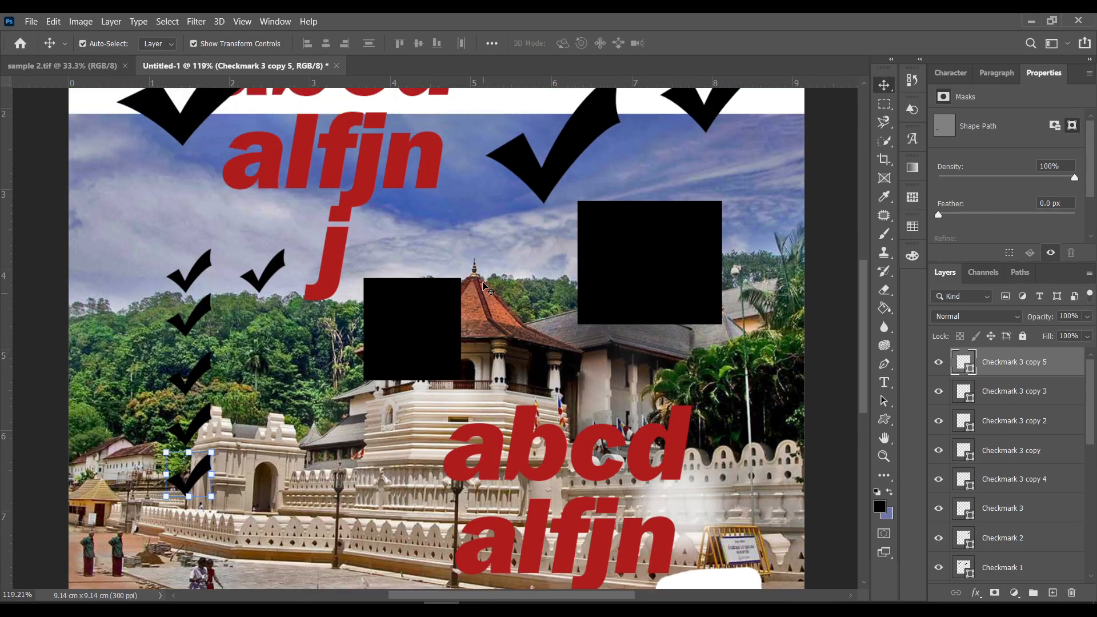
{"action": "scroll", "coordinate": [486, 289], "scroll_direction": "down", "scroll_amount": 5}
{"action": "scroll", "coordinate": [486, 288], "scroll_direction": "up", "scroll_amount": 3}
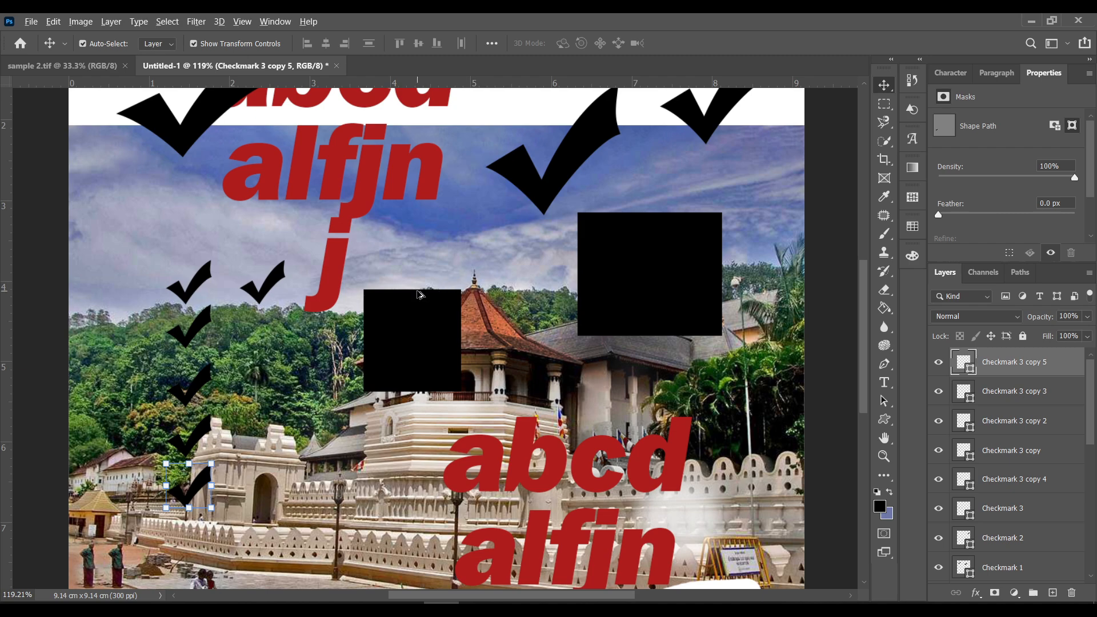
{"action": "scroll", "coordinate": [419, 294], "scroll_direction": "up", "scroll_amount": 3}
{"action": "scroll", "coordinate": [419, 294], "scroll_direction": "down", "scroll_amount": 4}
{"action": "scroll", "coordinate": [420, 294], "scroll_direction": "up", "scroll_amount": 3}
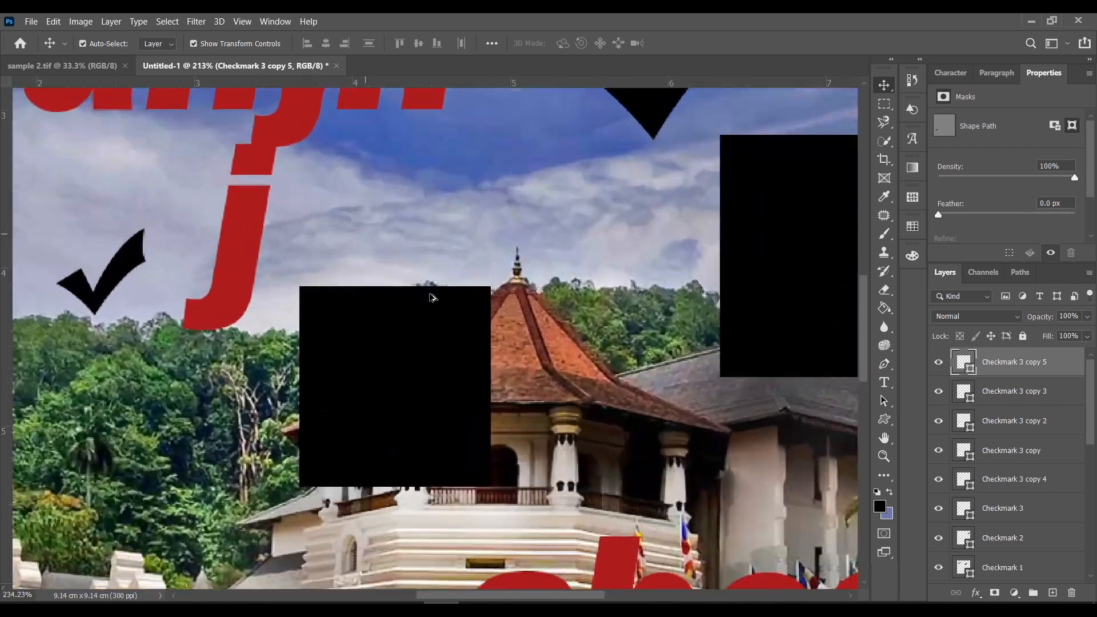
{"action": "scroll", "coordinate": [422, 297], "scroll_direction": "down", "scroll_amount": 3}
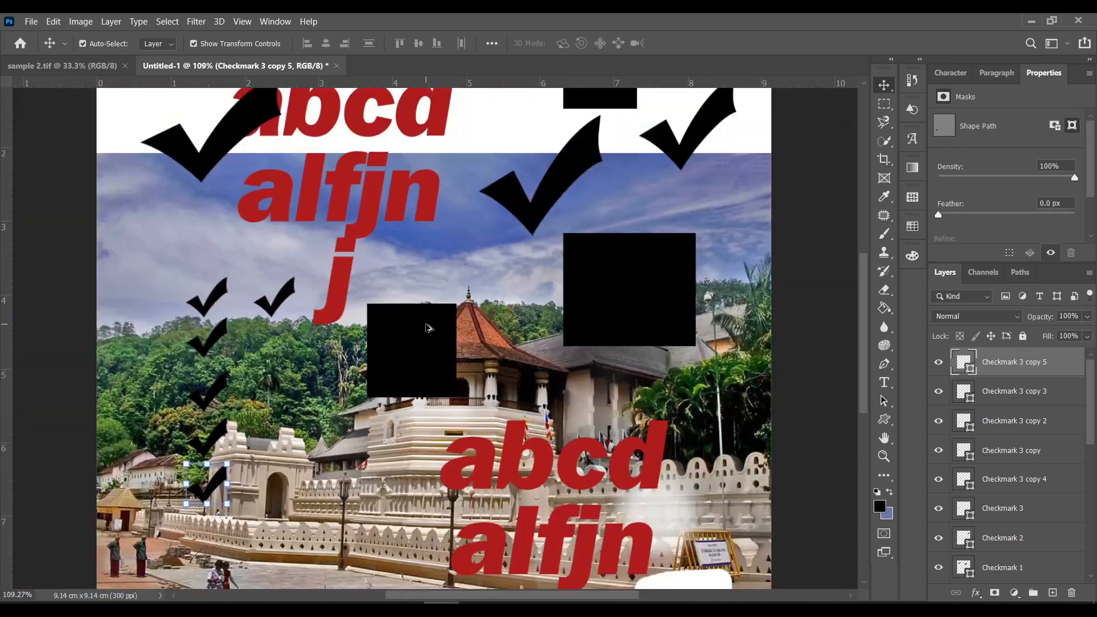
Step: Turn Zoom with Scroll Wheel back on in the Tools preferences and apply it
{"action": "left_click", "coordinate": [53, 21]}
{"action": "mouse_move", "coordinate": [183, 571]}
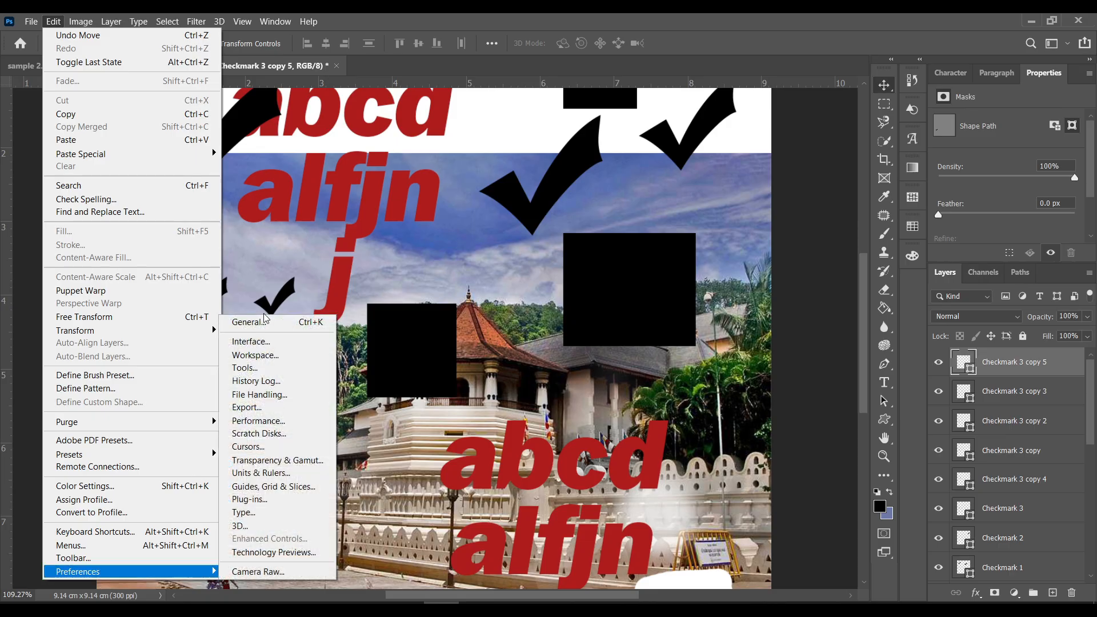
{"action": "left_click", "coordinate": [268, 370]}
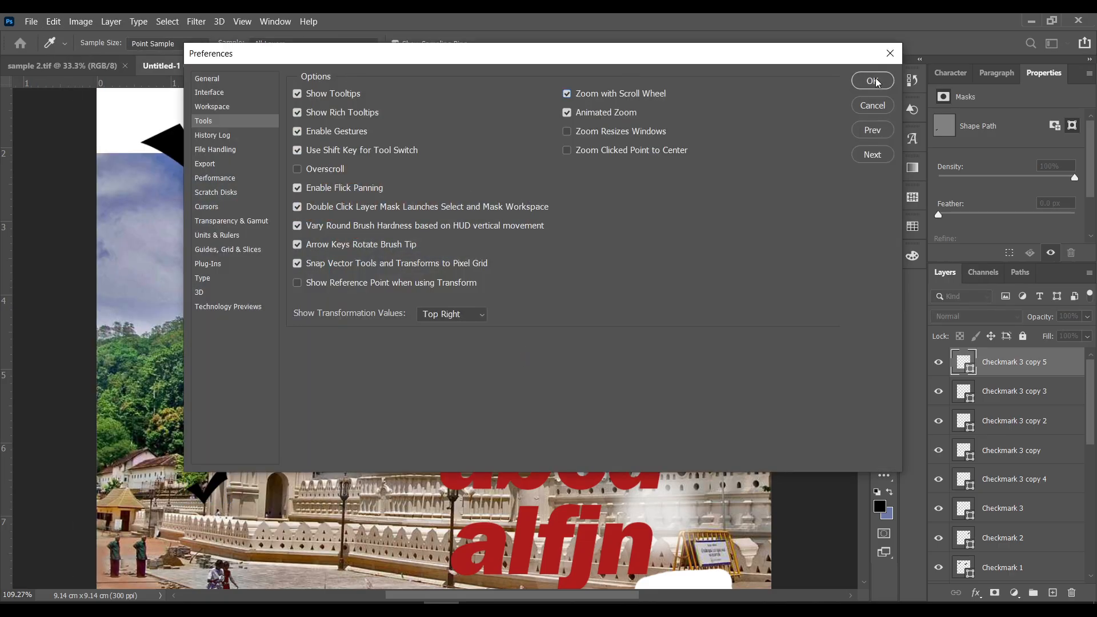
{"action": "left_click", "coordinate": [874, 81]}
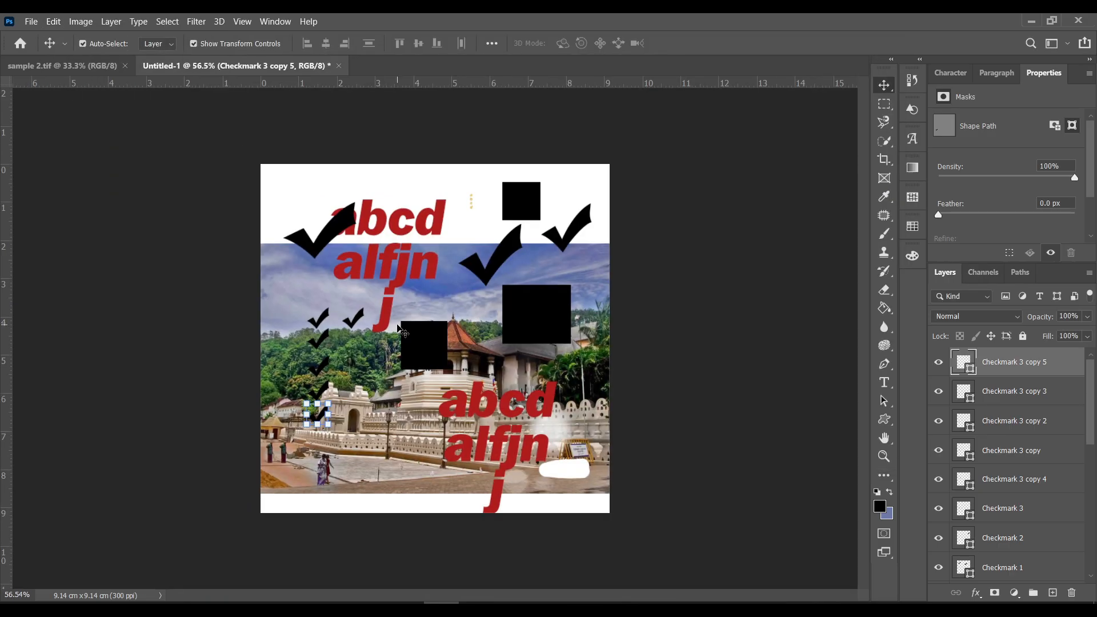
Step: Try out scroll-wheel zooming on the composition, ending with the whole canvas fitted in view and the checkmark layer deselected
{"action": "scroll", "coordinate": [440, 314], "scroll_direction": "up", "scroll_amount": 5}
{"action": "scroll", "coordinate": [451, 315], "scroll_direction": "down", "scroll_amount": 5}
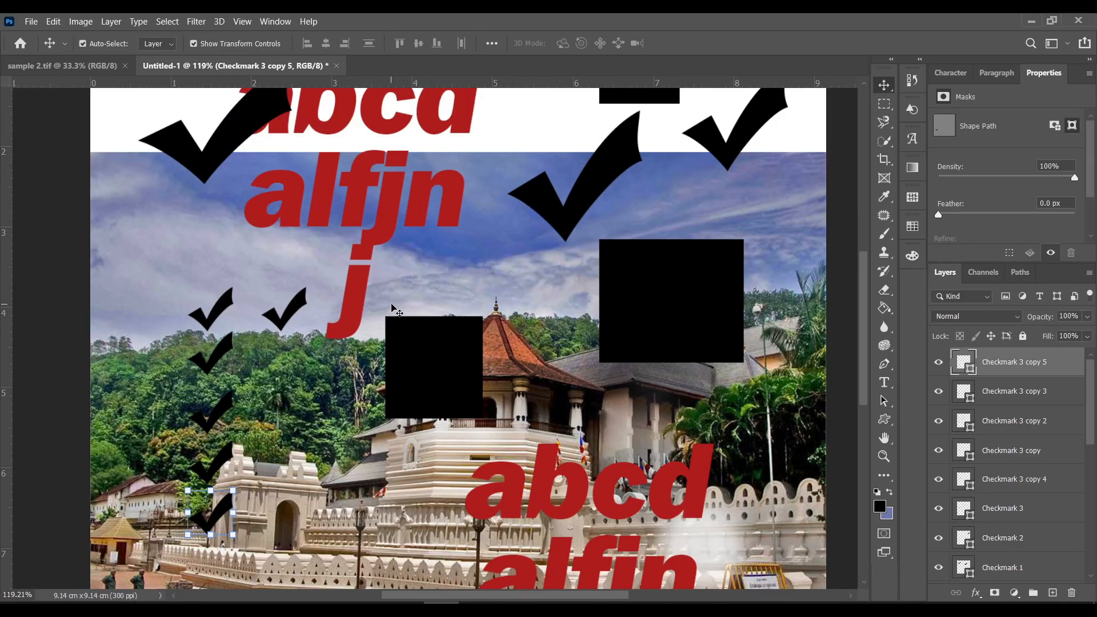
{"action": "scroll", "coordinate": [407, 314], "scroll_direction": "up", "scroll_amount": 6}
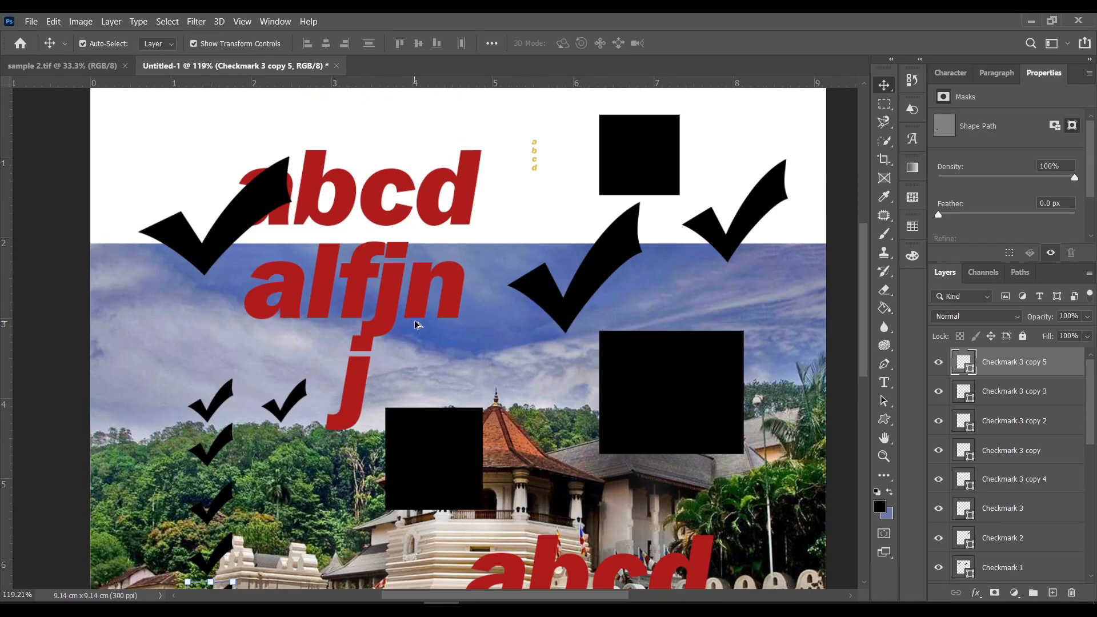
{"action": "scroll", "coordinate": [419, 332], "scroll_direction": "up", "scroll_amount": 2}
{"action": "scroll", "coordinate": [419, 337], "scroll_direction": "down", "scroll_amount": 6}
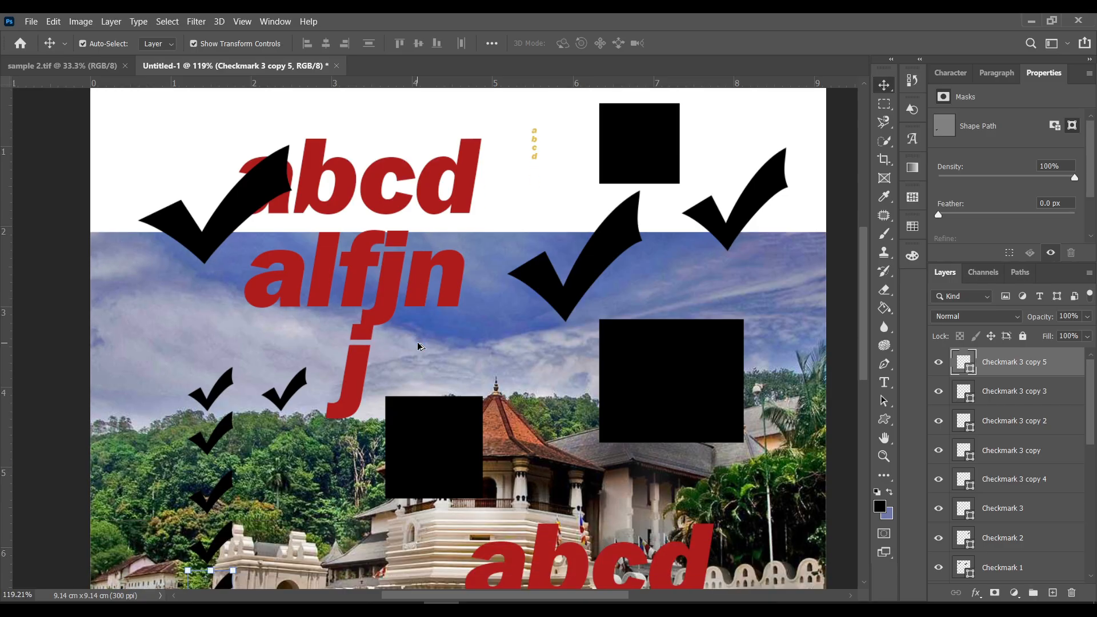
{"action": "key", "text": "ctrl+0"}
{"action": "left_click", "coordinate": [781, 242]}
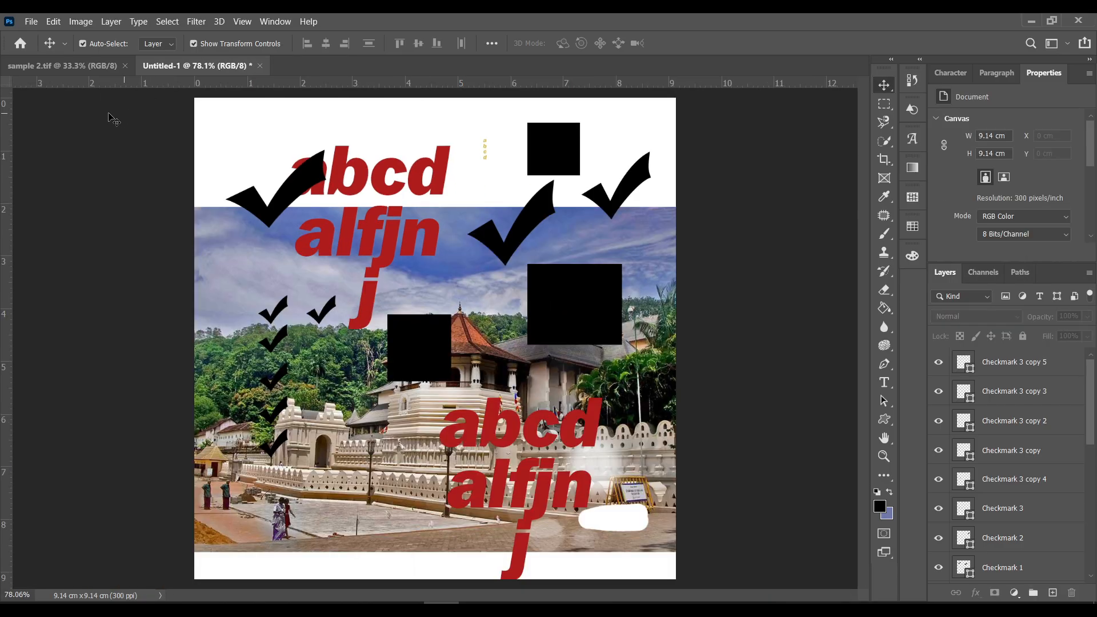